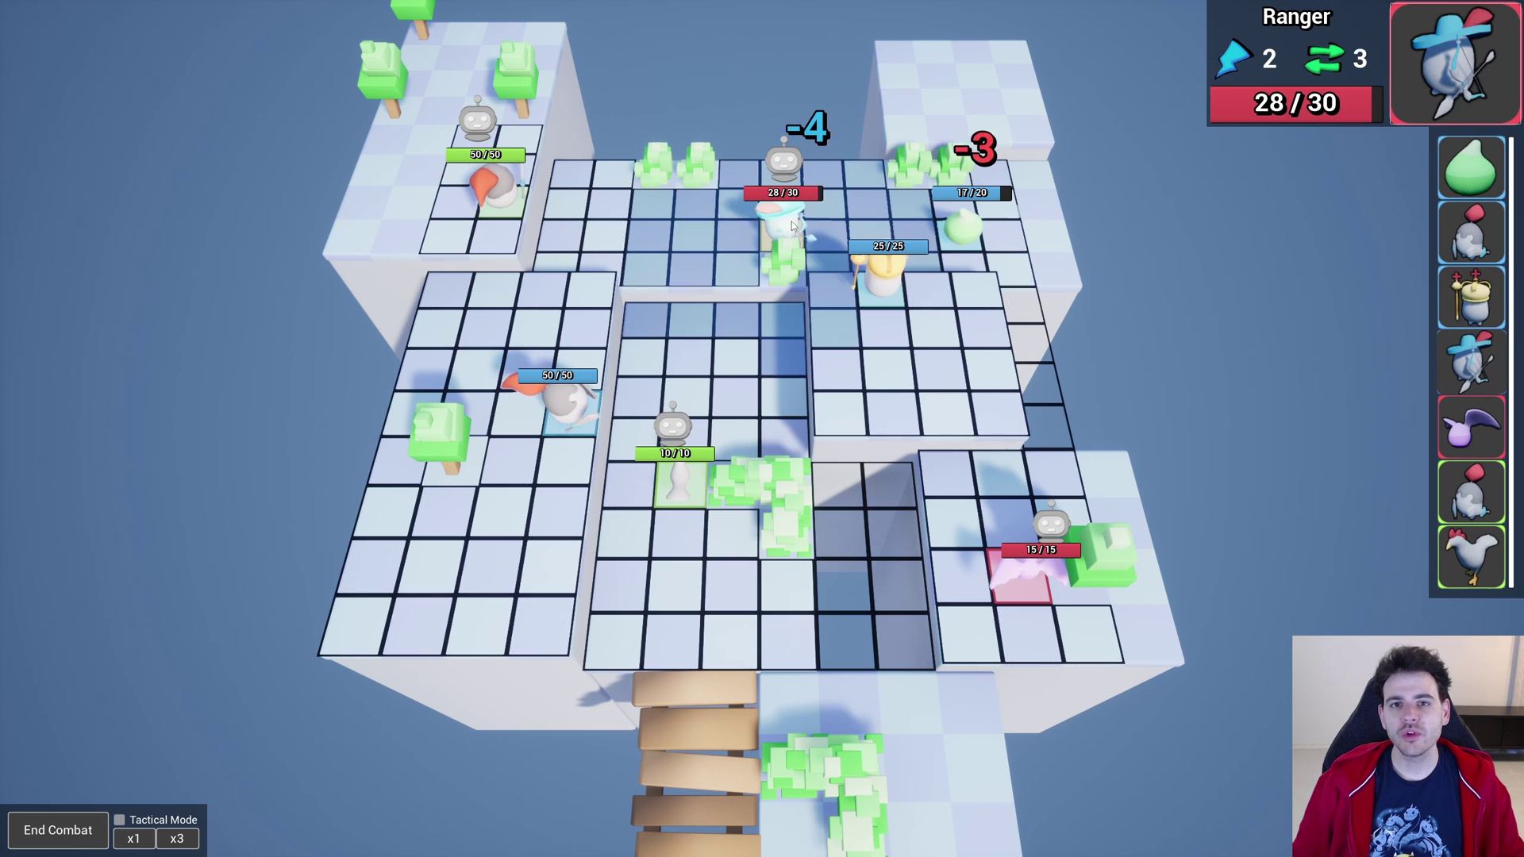
left_click(737, 328)
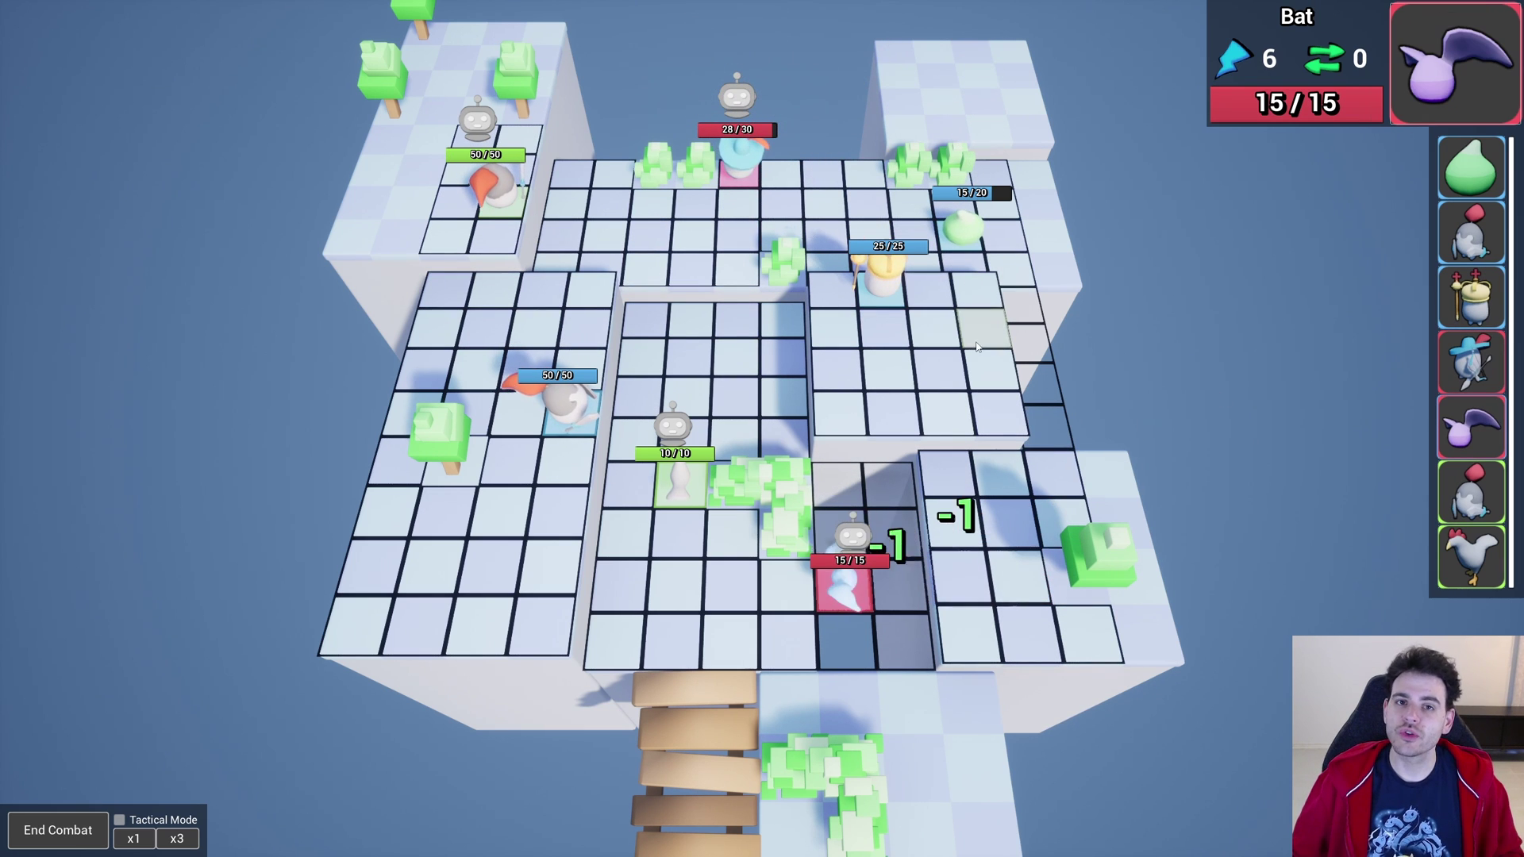
left_click(867, 607)
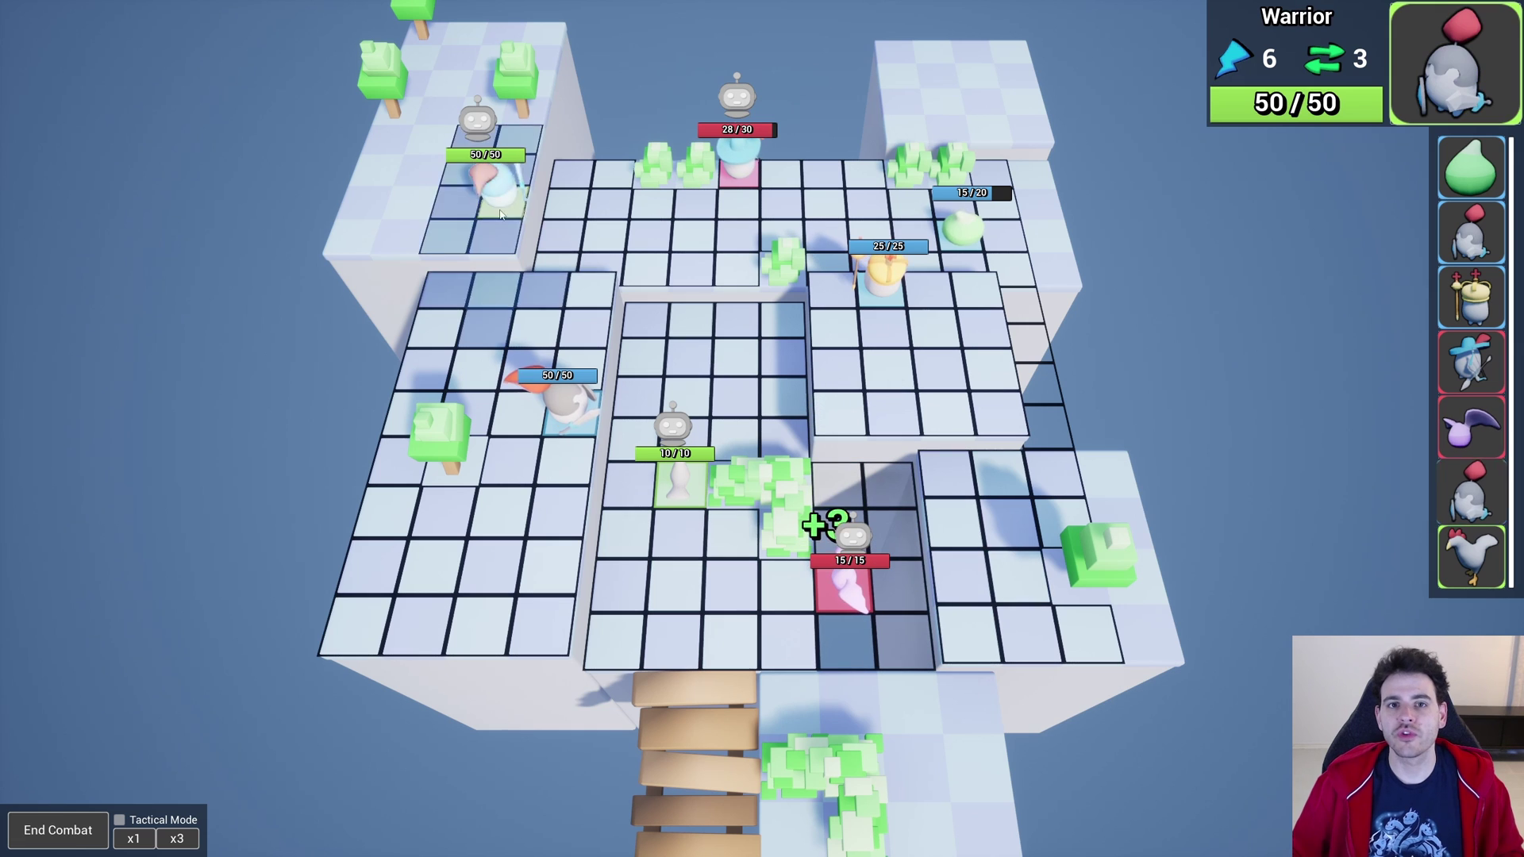
left_click(645, 384)
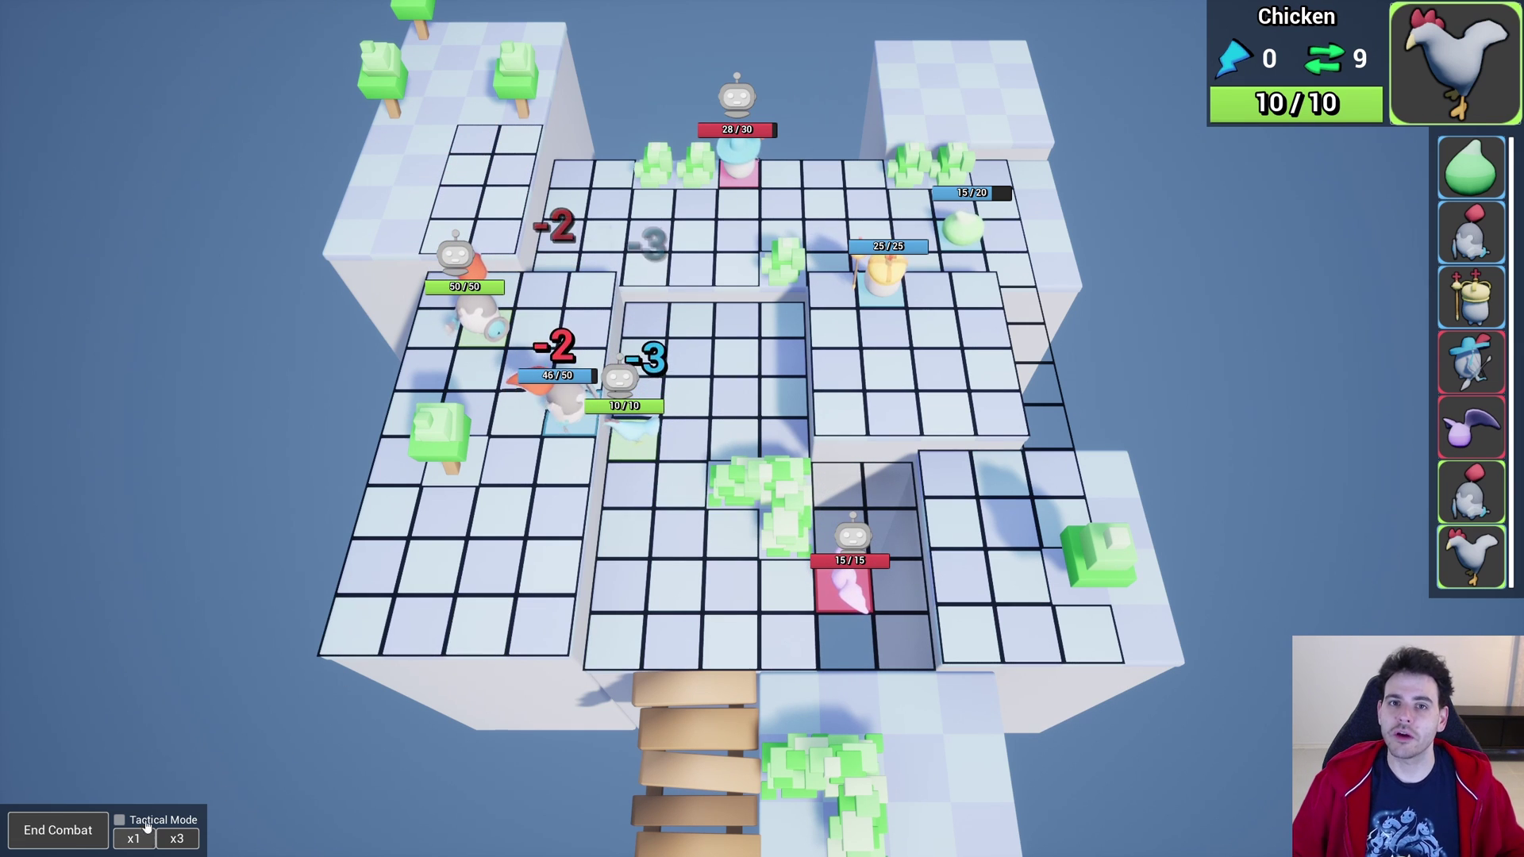
Toggle Tactical Mode on and off to compare the tactical and normal views of the combat map
left_click(146, 827)
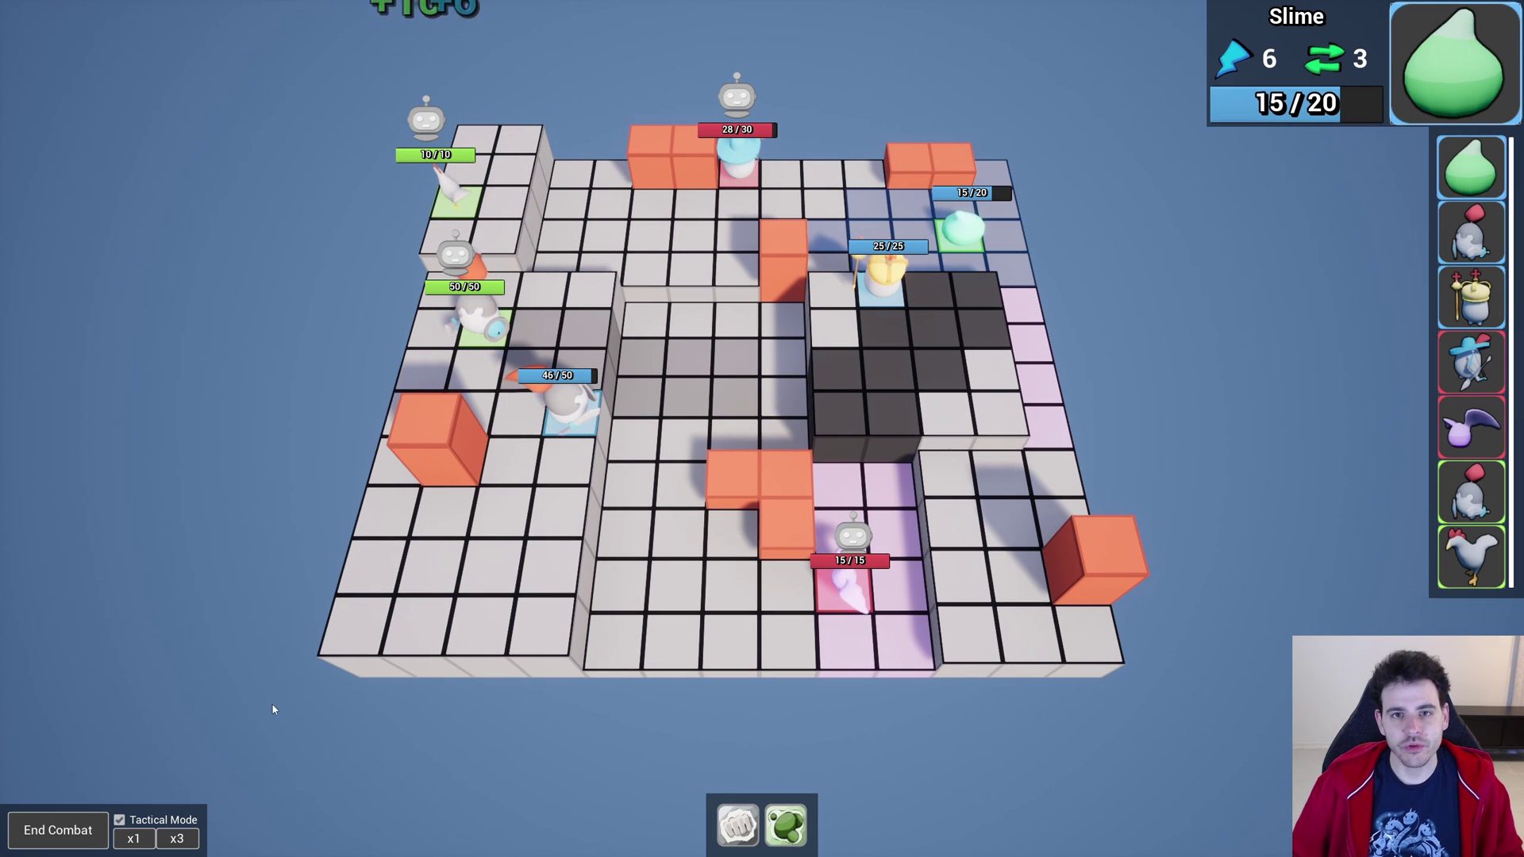
left_click(137, 822)
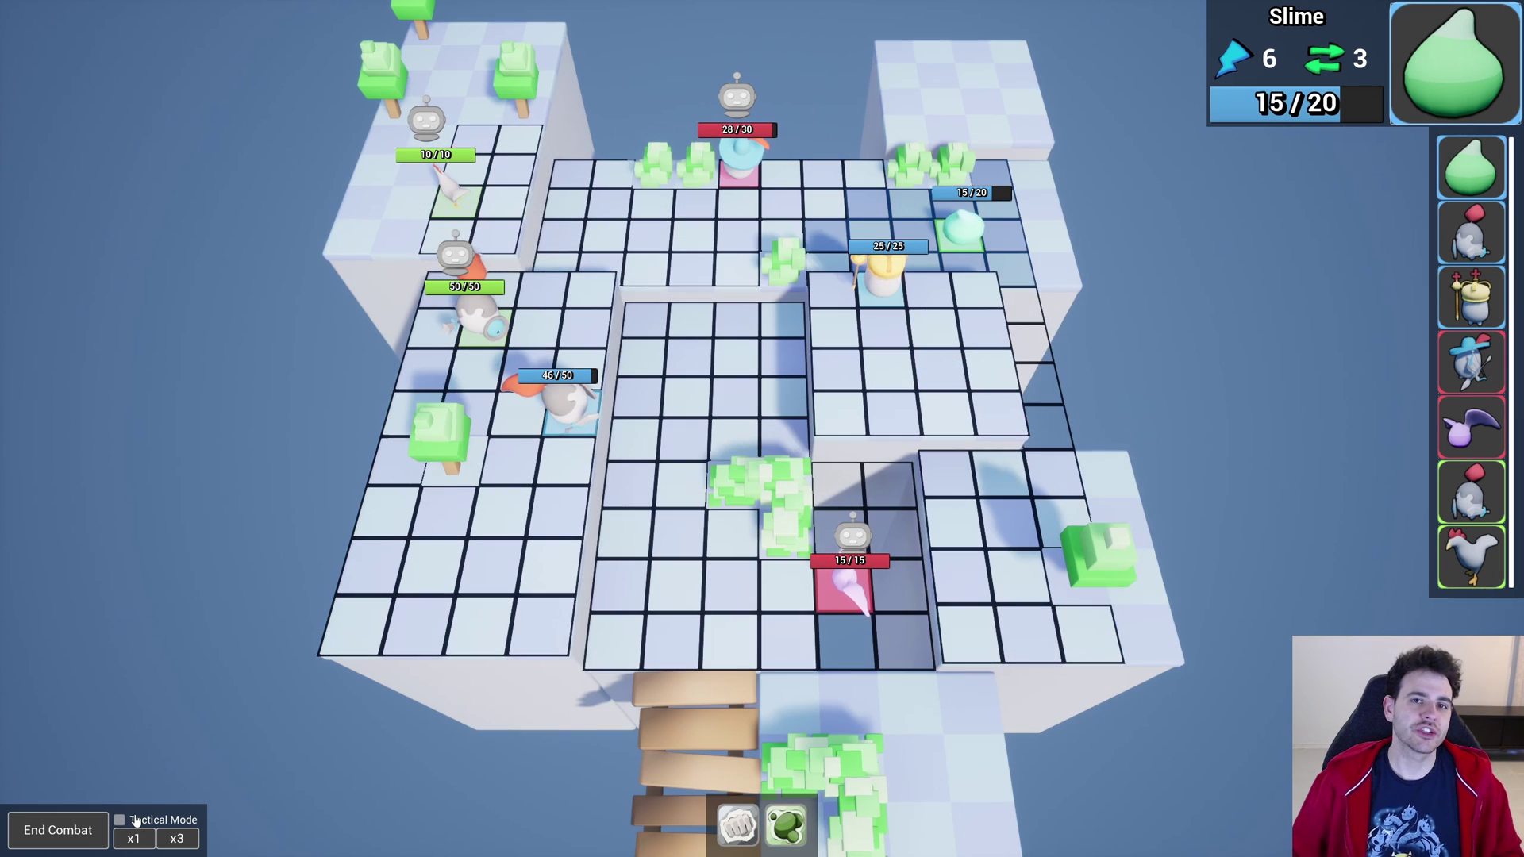
left_click(136, 822)
left_click(136, 823)
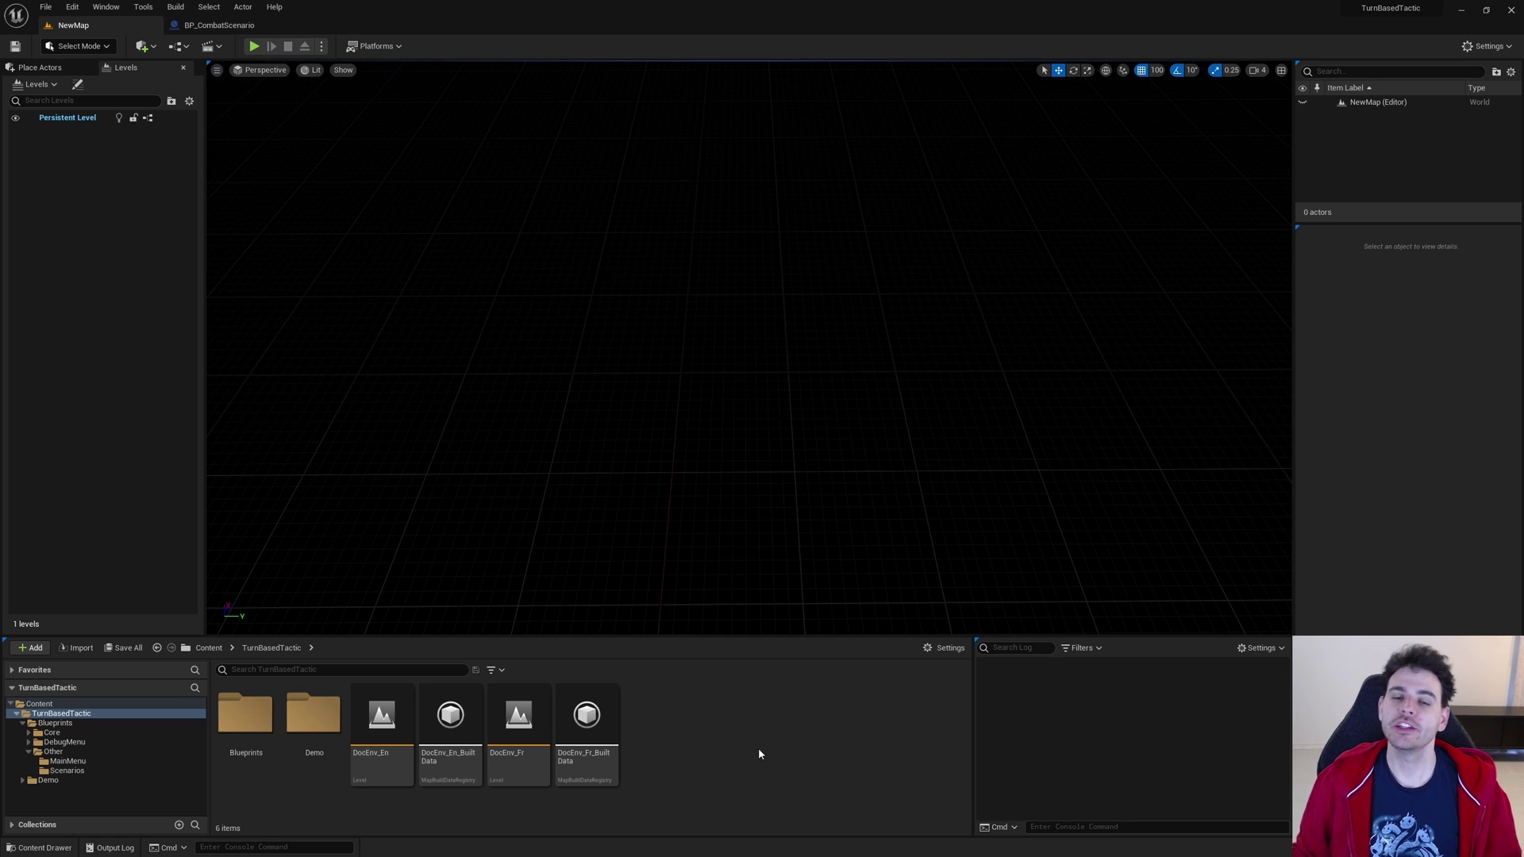
left_click(1378, 102)
left_click(38, 189)
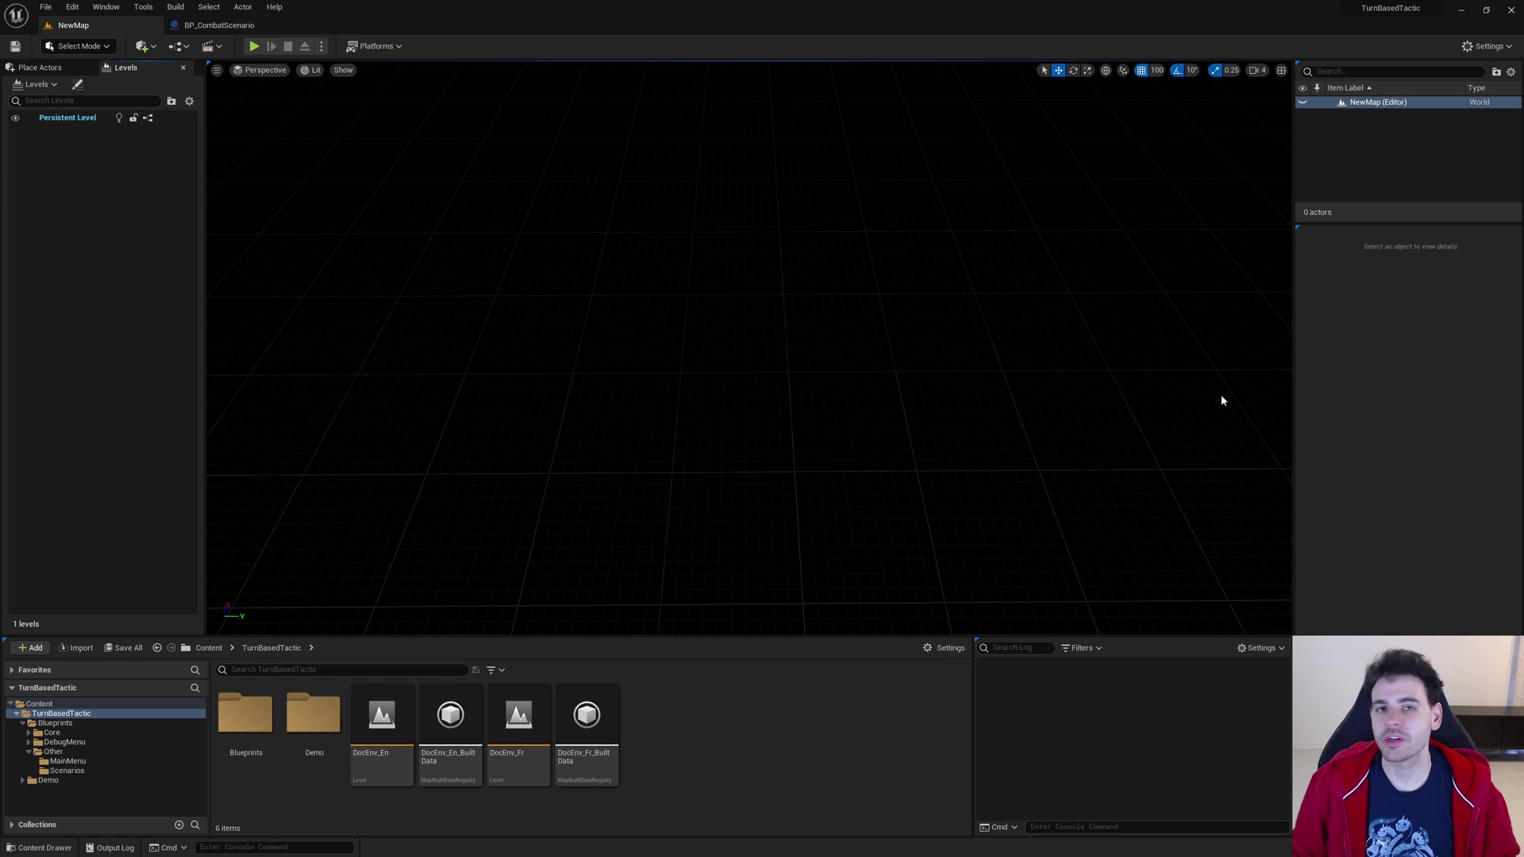
left_click(1106, 376)
right_click_drag(1106, 375, 1106, 349)
right_click_drag(950, 395, 950, 396)
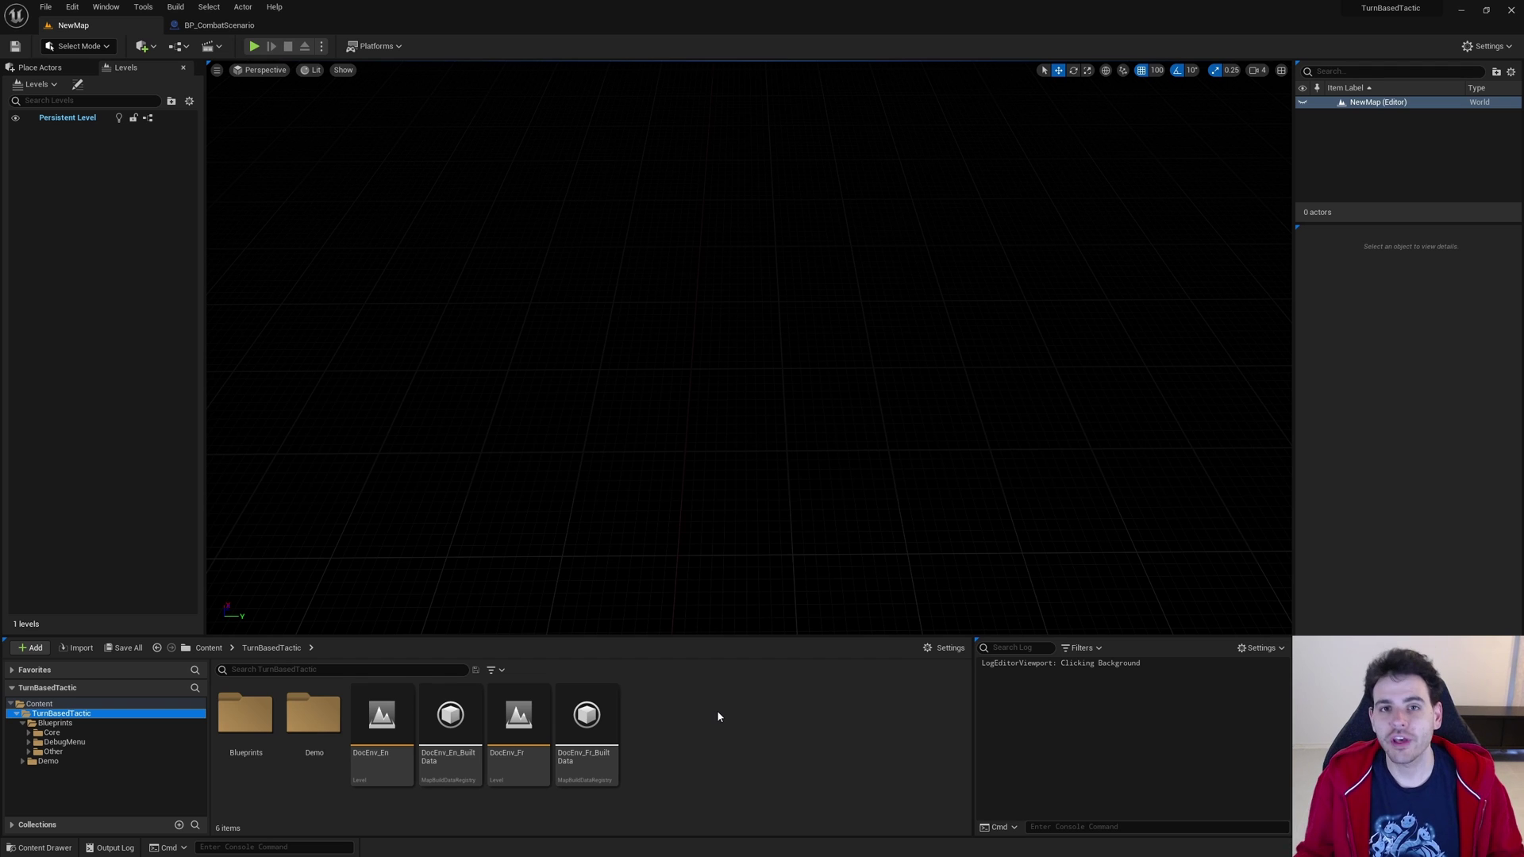
Add the DocEnv_En level from the TurnBasedTactic folder as a sublevel of NewMap's persistent level
left_click(393, 736)
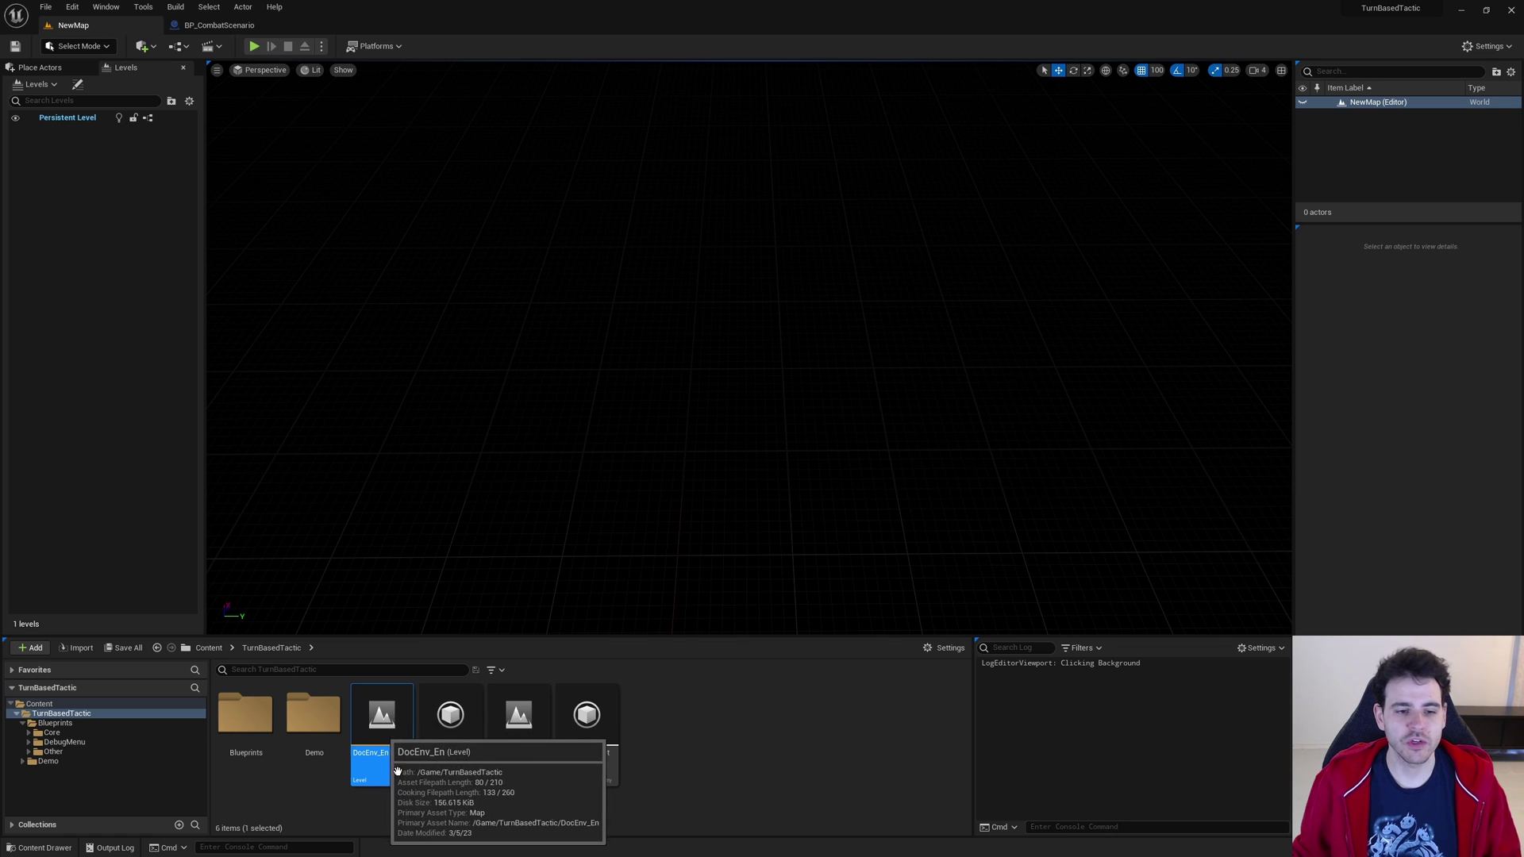
left_click_drag(389, 762, 116, 512)
mouse_move(1038, 441)
right_mouse_down()
mouse_move(1072, 548)
mouse_move(1111, 549)
mouse_move(1038, 456)
right_mouse_up()
key("w")
key("s")
key("s")
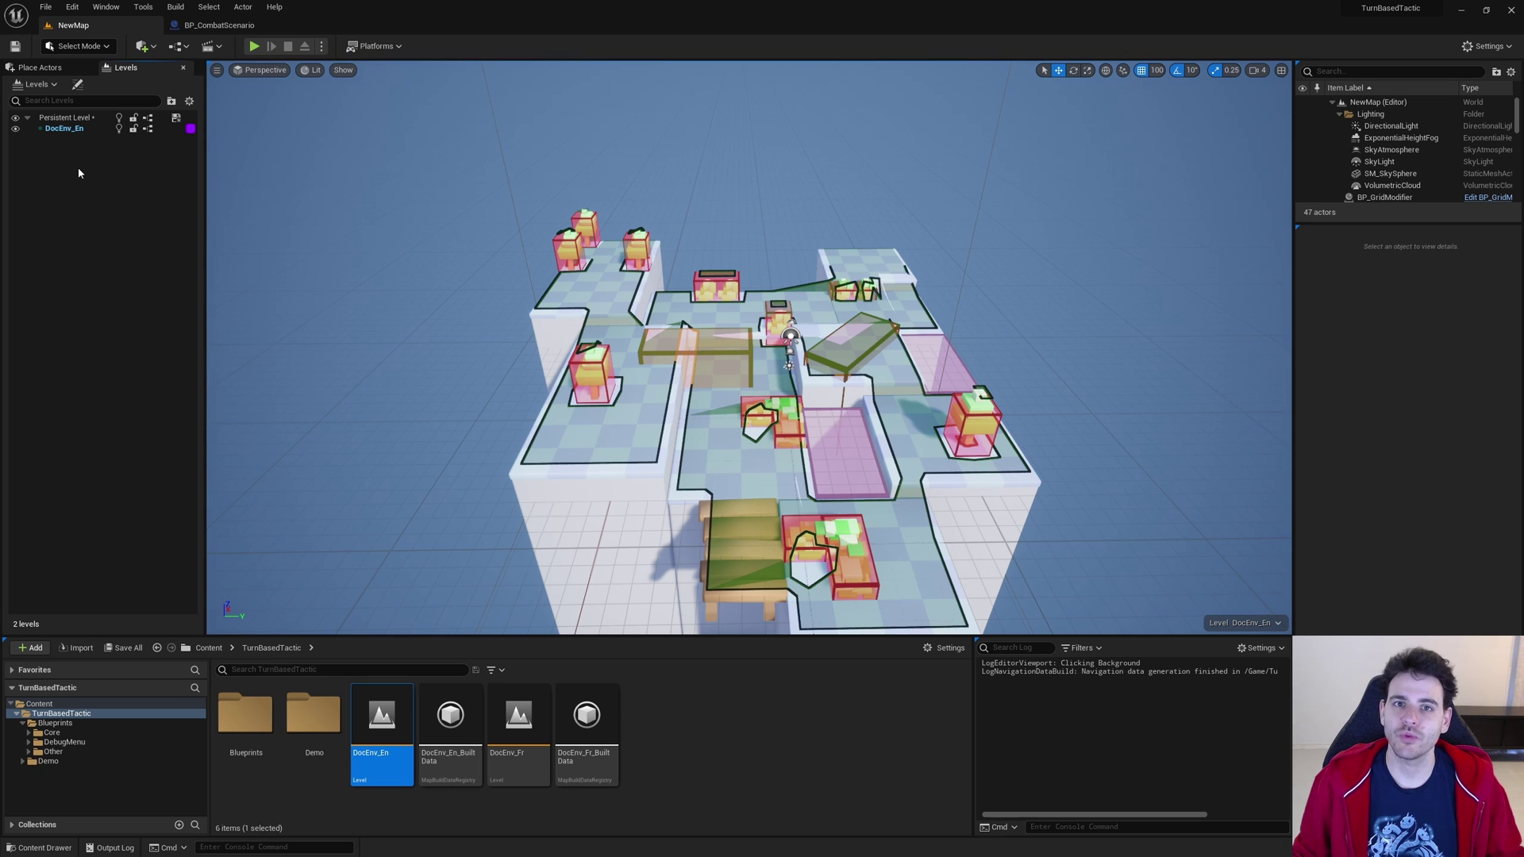
Toggle the DocEnv_En sublevel's visibility off and on to examine what it contributes to the persistent level
left_click(71, 119)
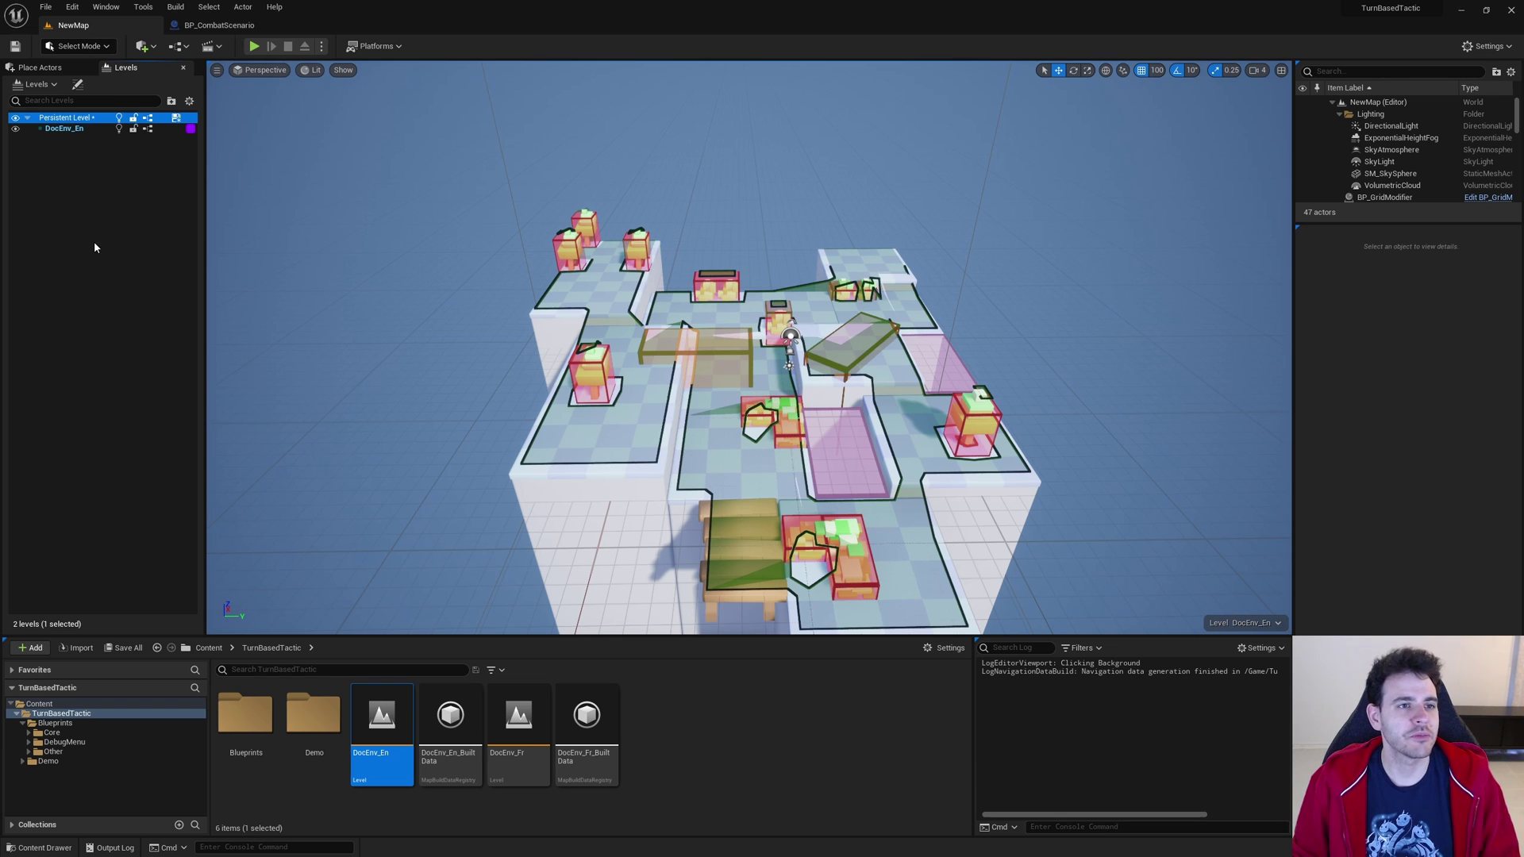
left_click(76, 129)
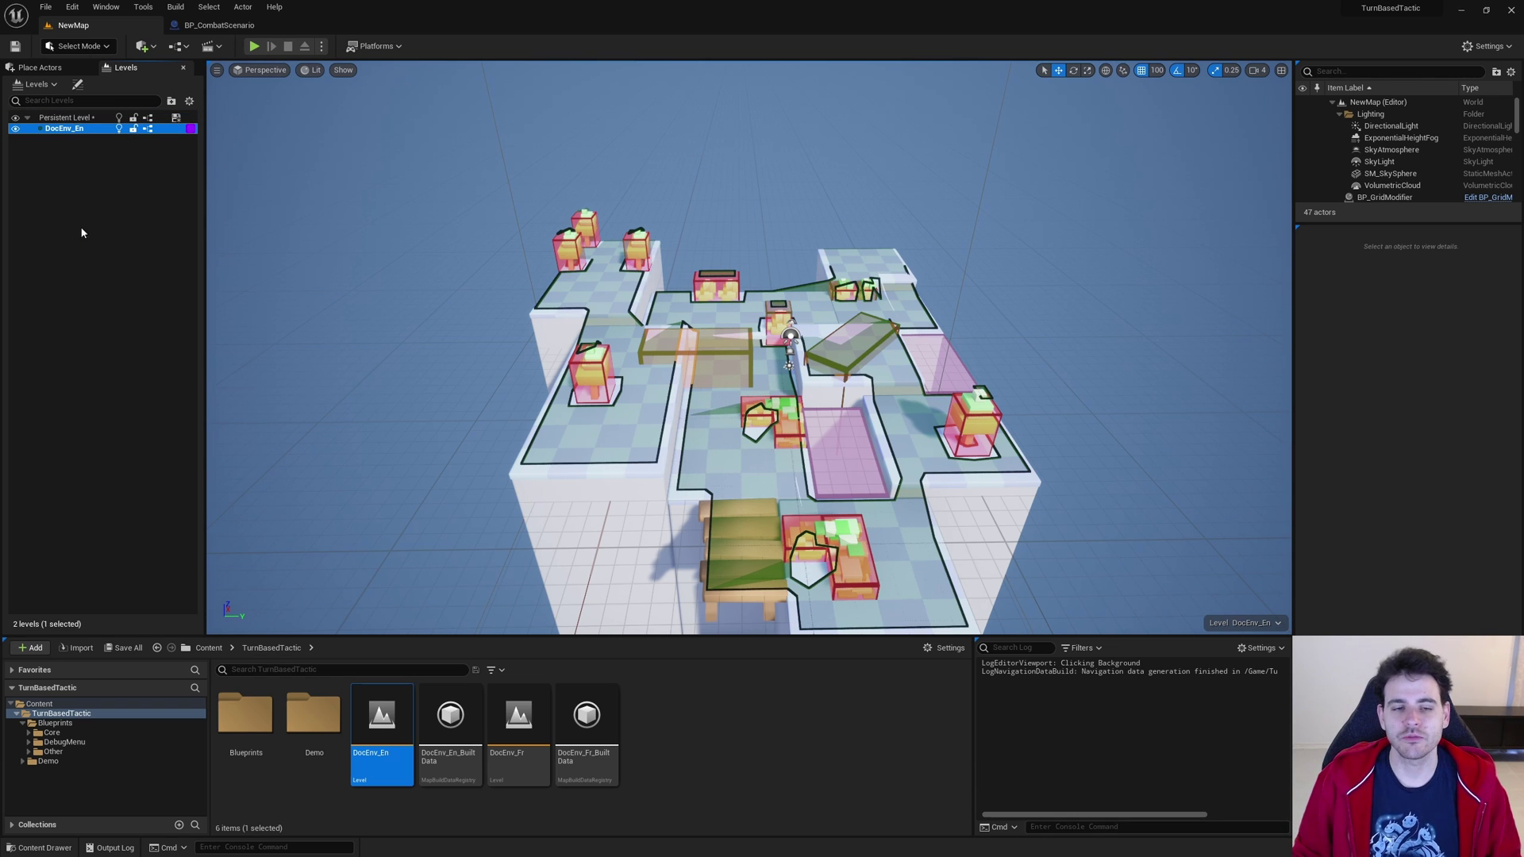
left_click(15, 129)
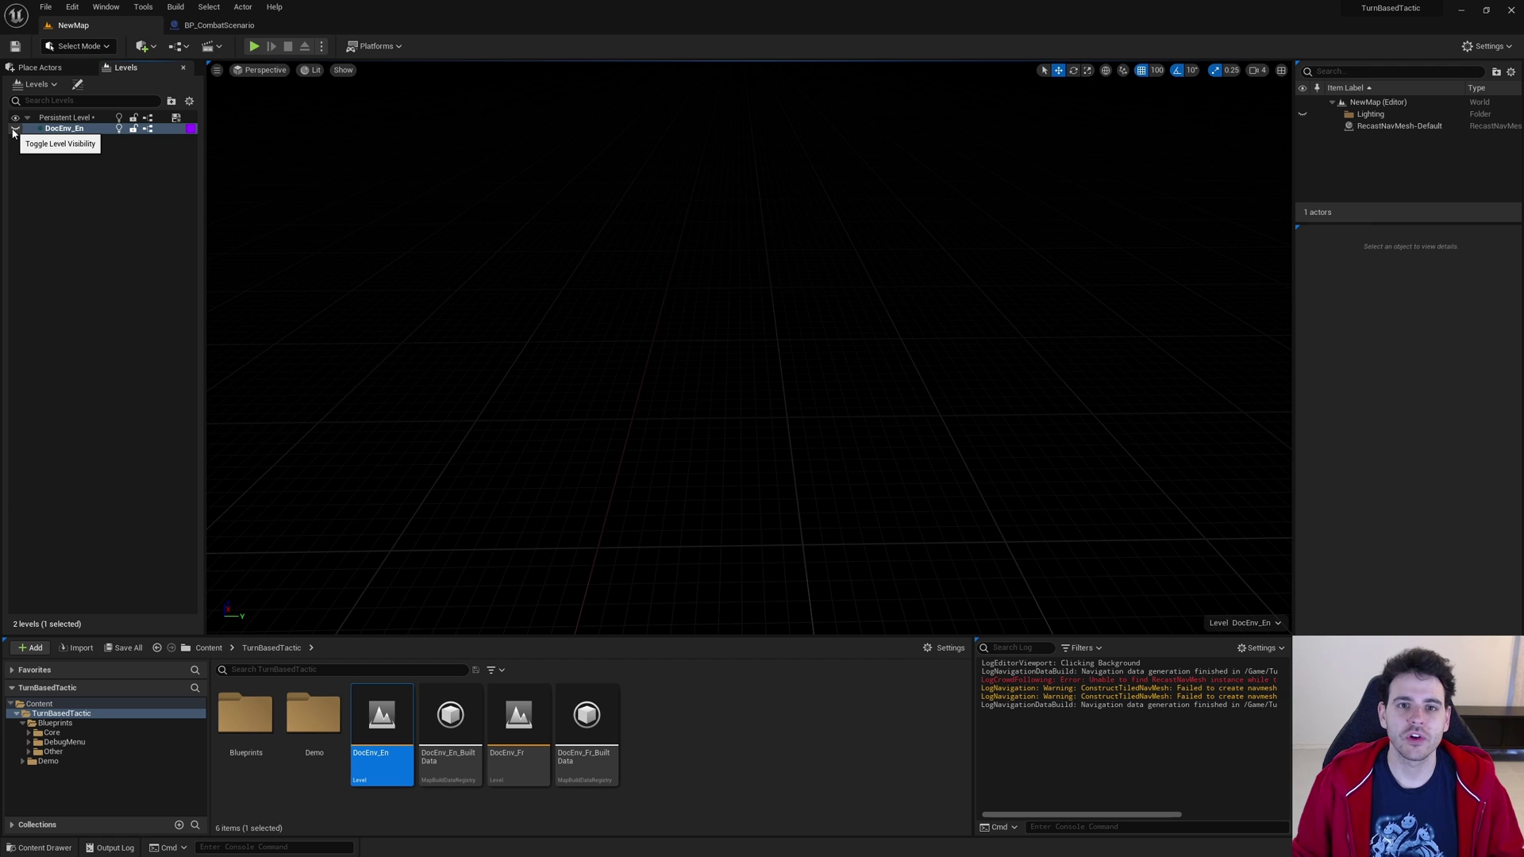
left_click(15, 129)
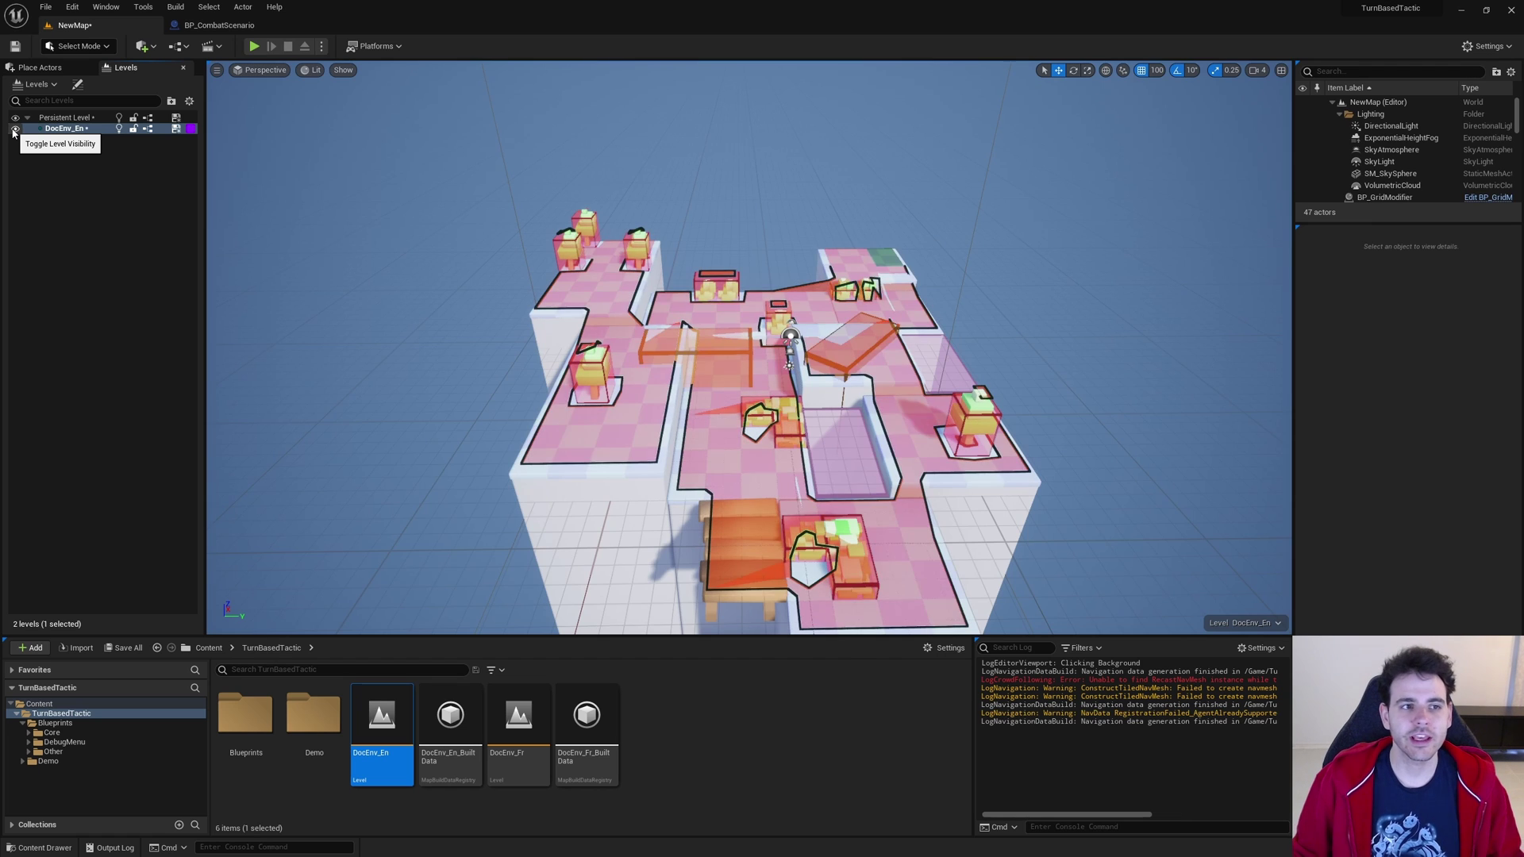
left_click(15, 129)
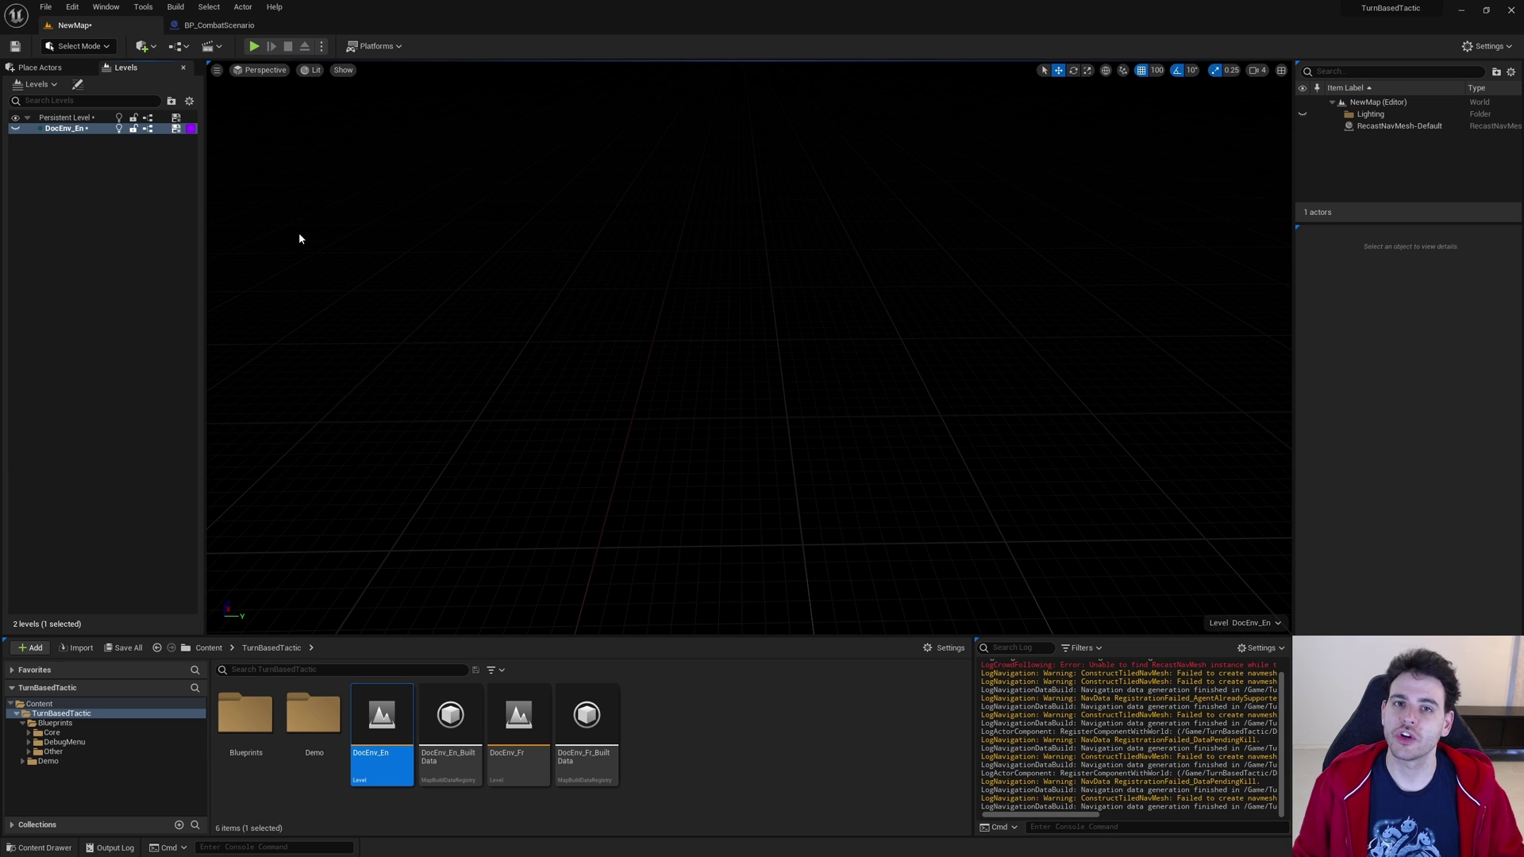
left_click(88, 152)
left_click(15, 128)
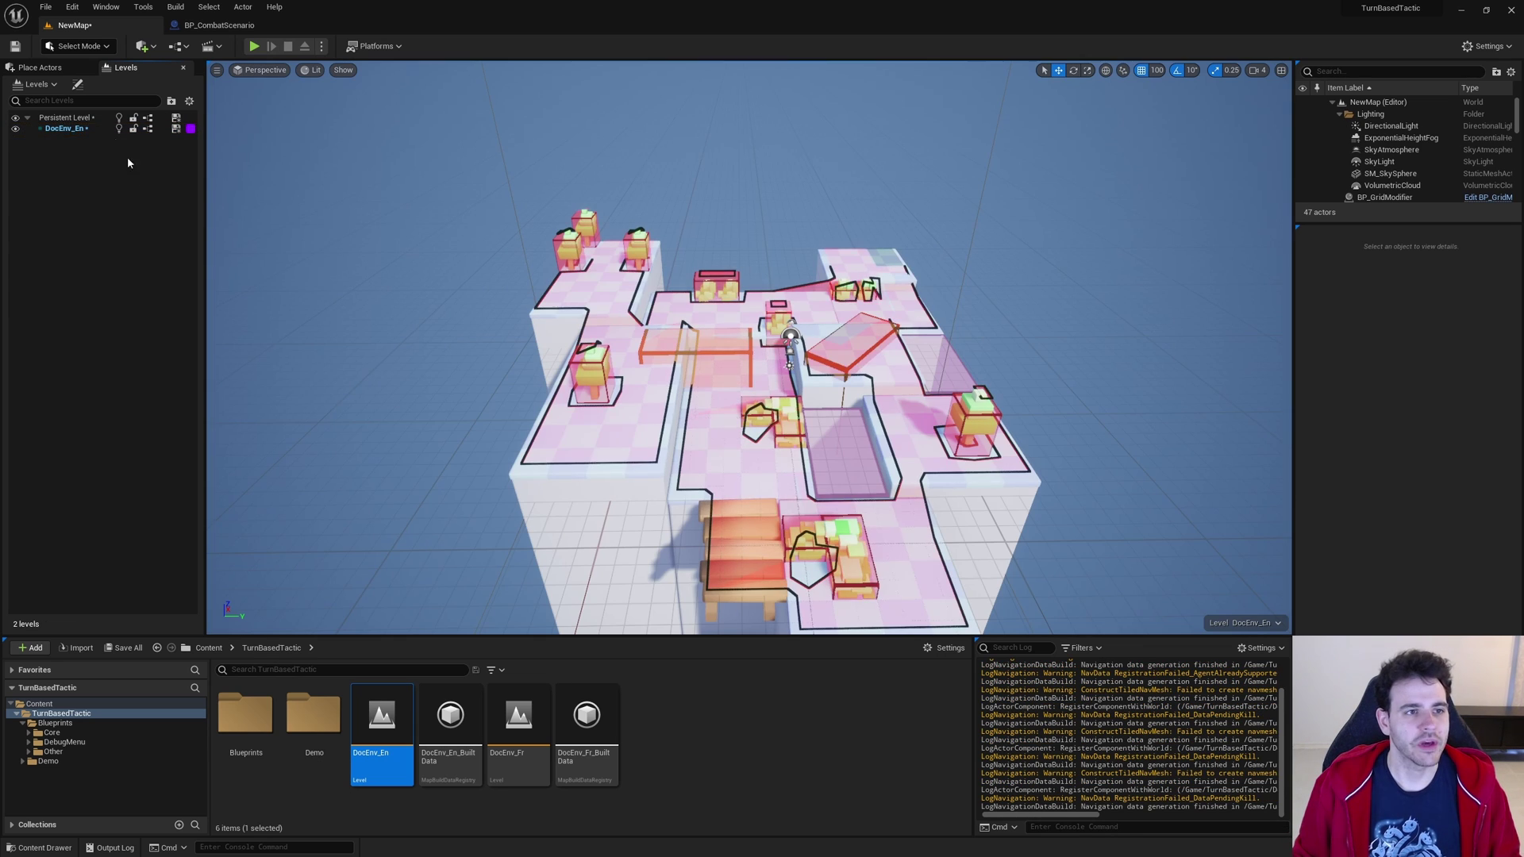
Change the streaming method of the DocEnv_En sublevel to Always Loaded
right_click(69, 130)
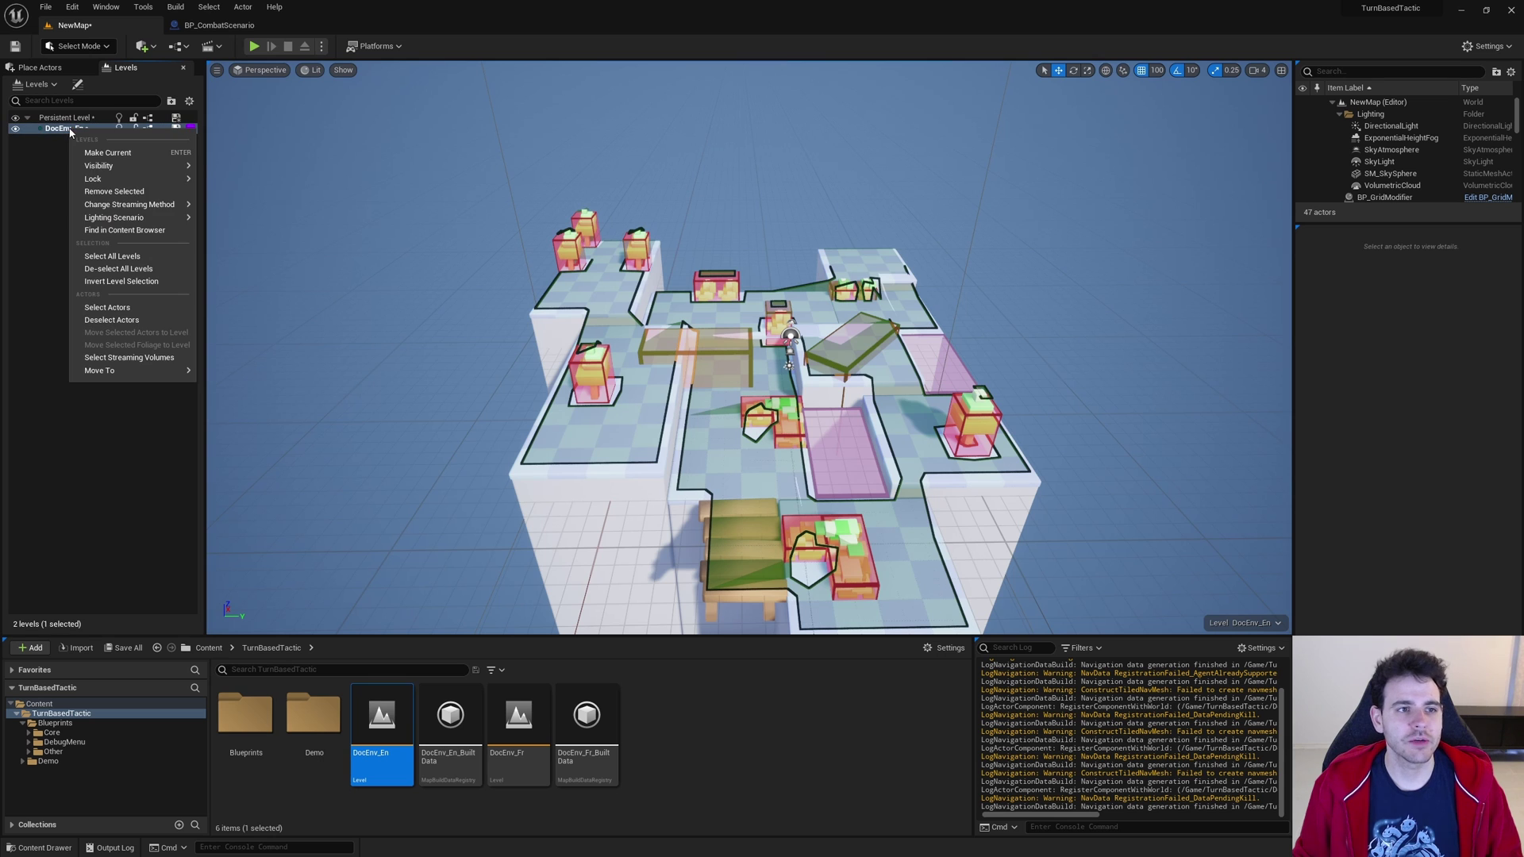
mouse_move(139, 207)
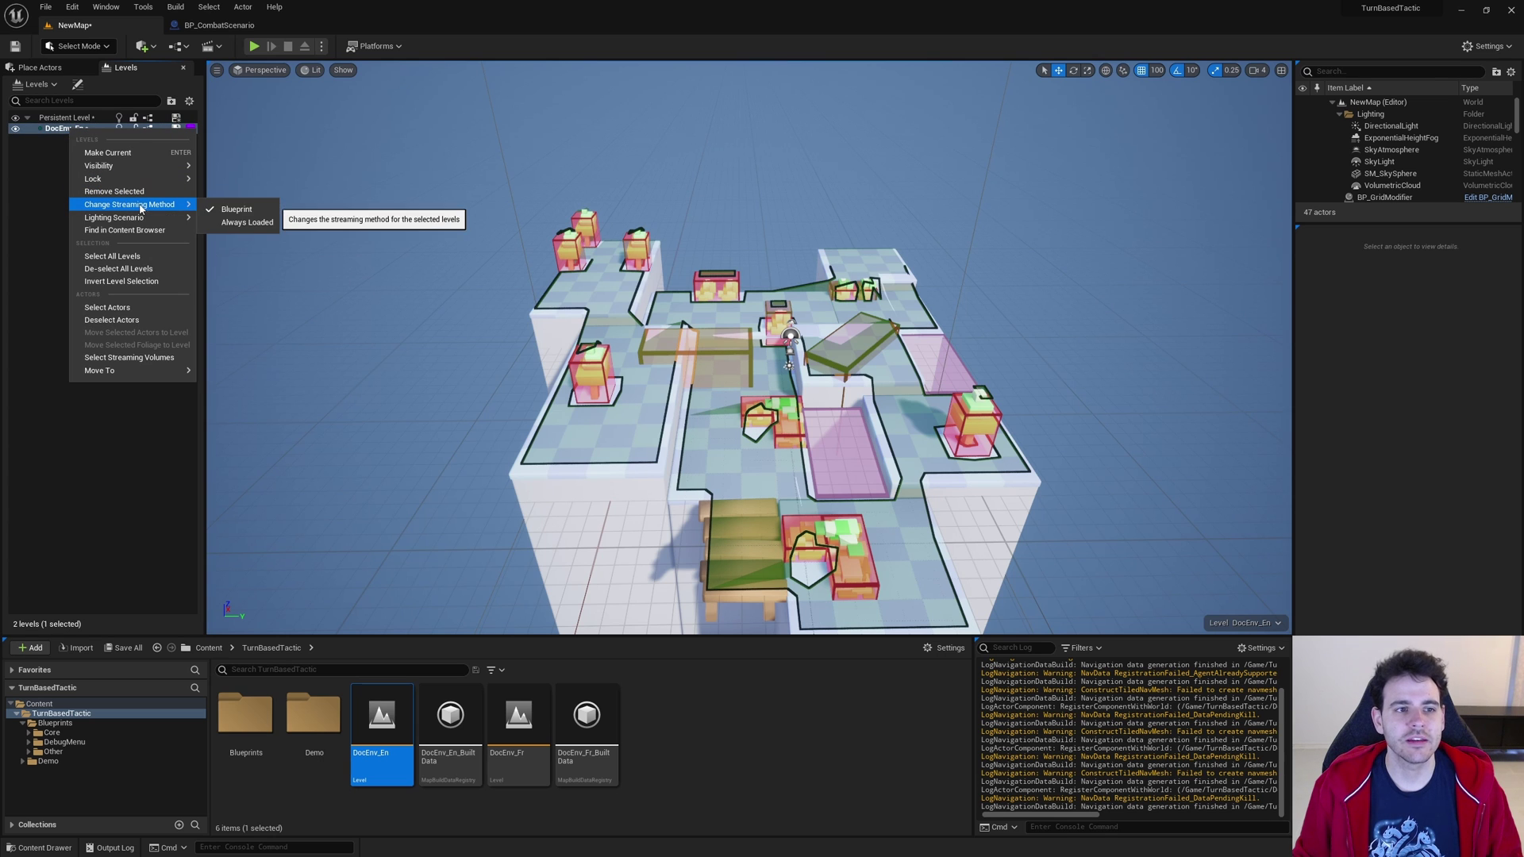
left_click(256, 227)
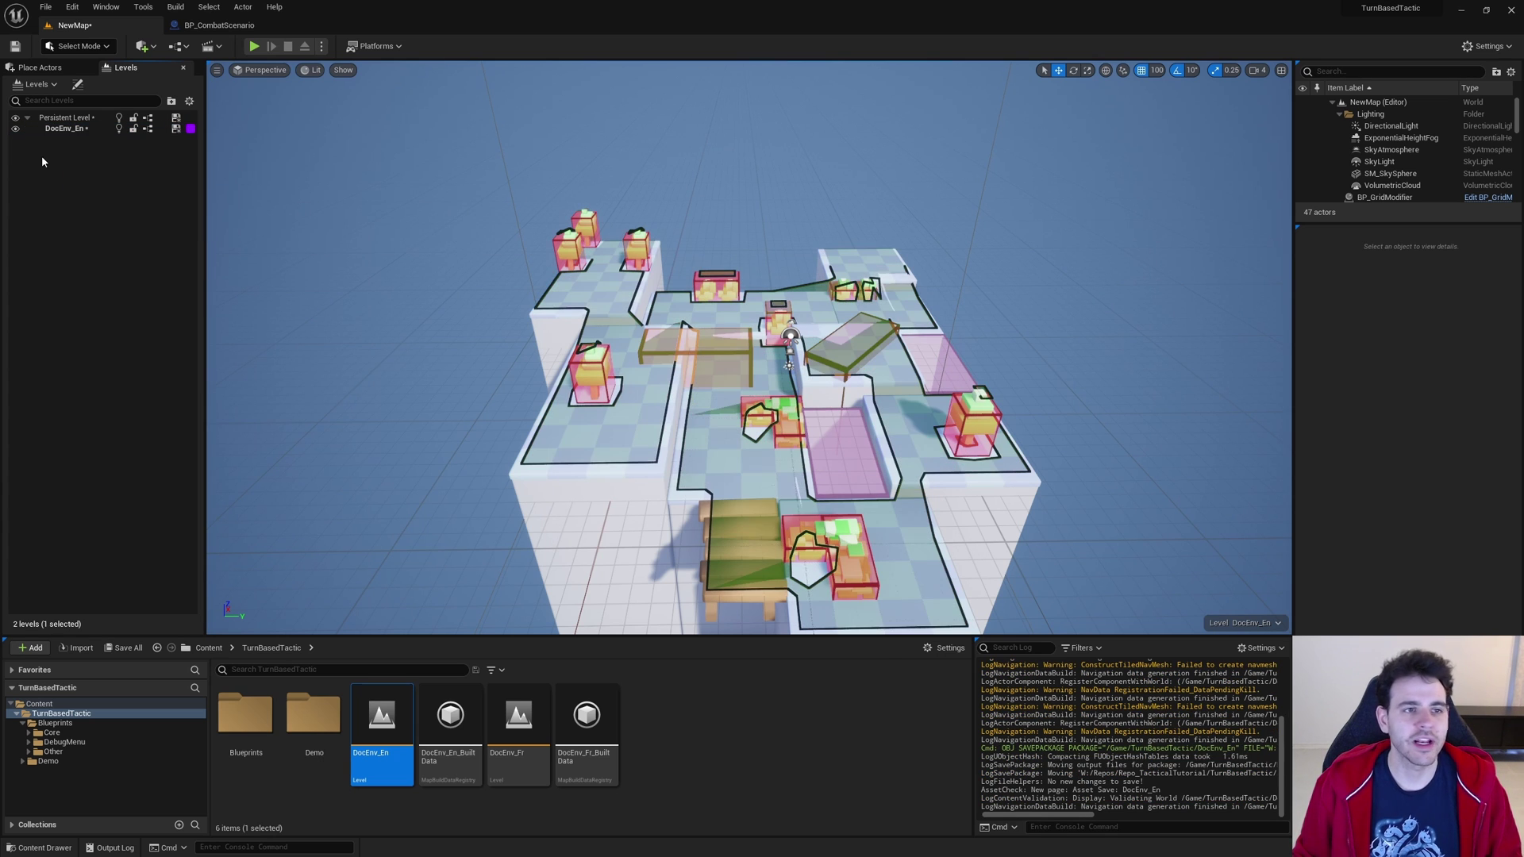
Make the Persistent Level current and save both the DocEnv_En and NewMap levels
double_click(70, 119)
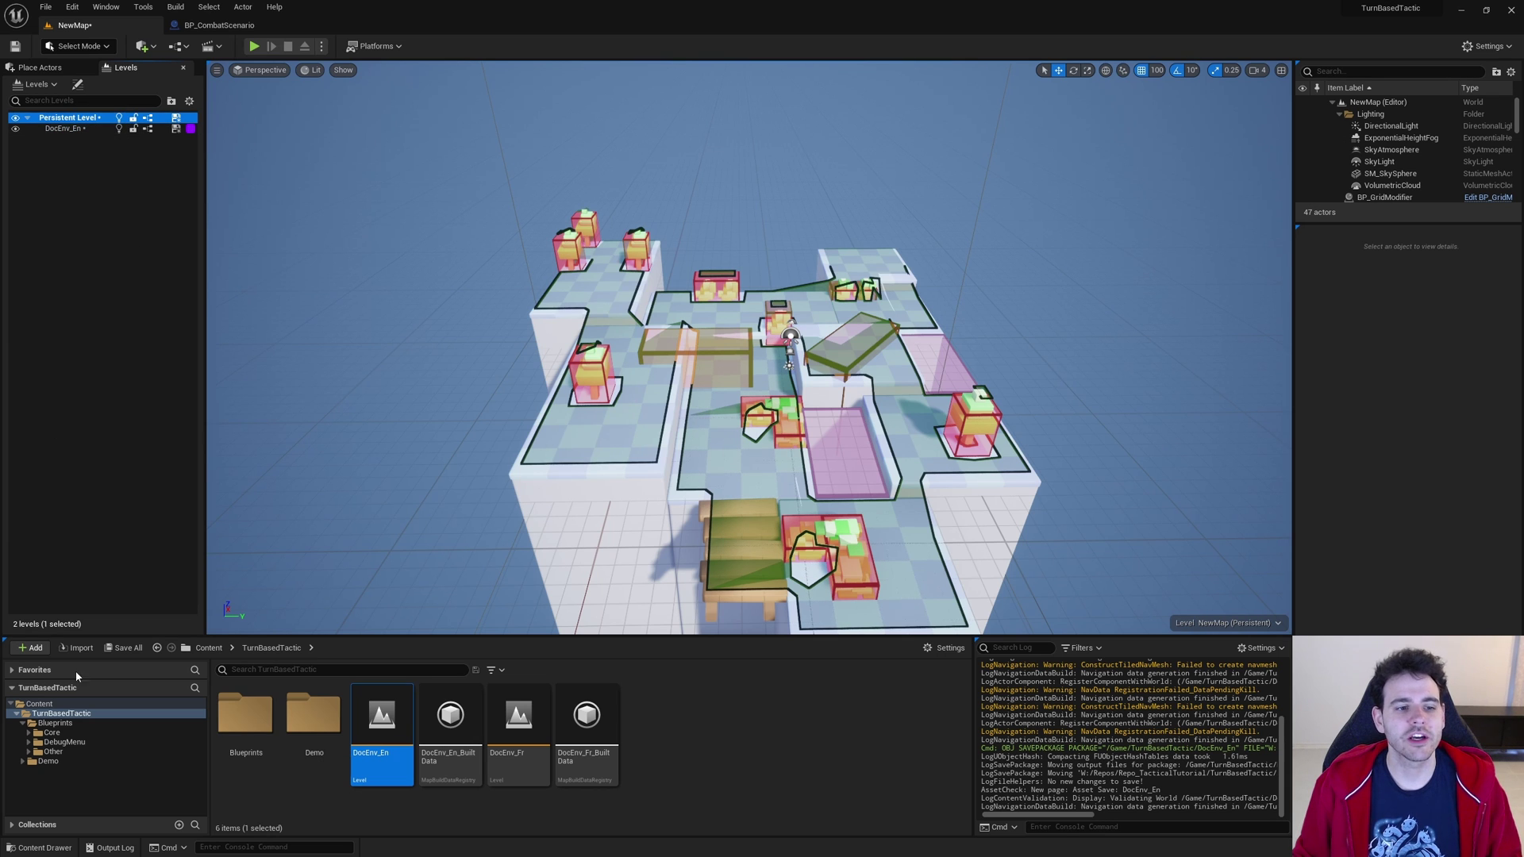
left_click(124, 648)
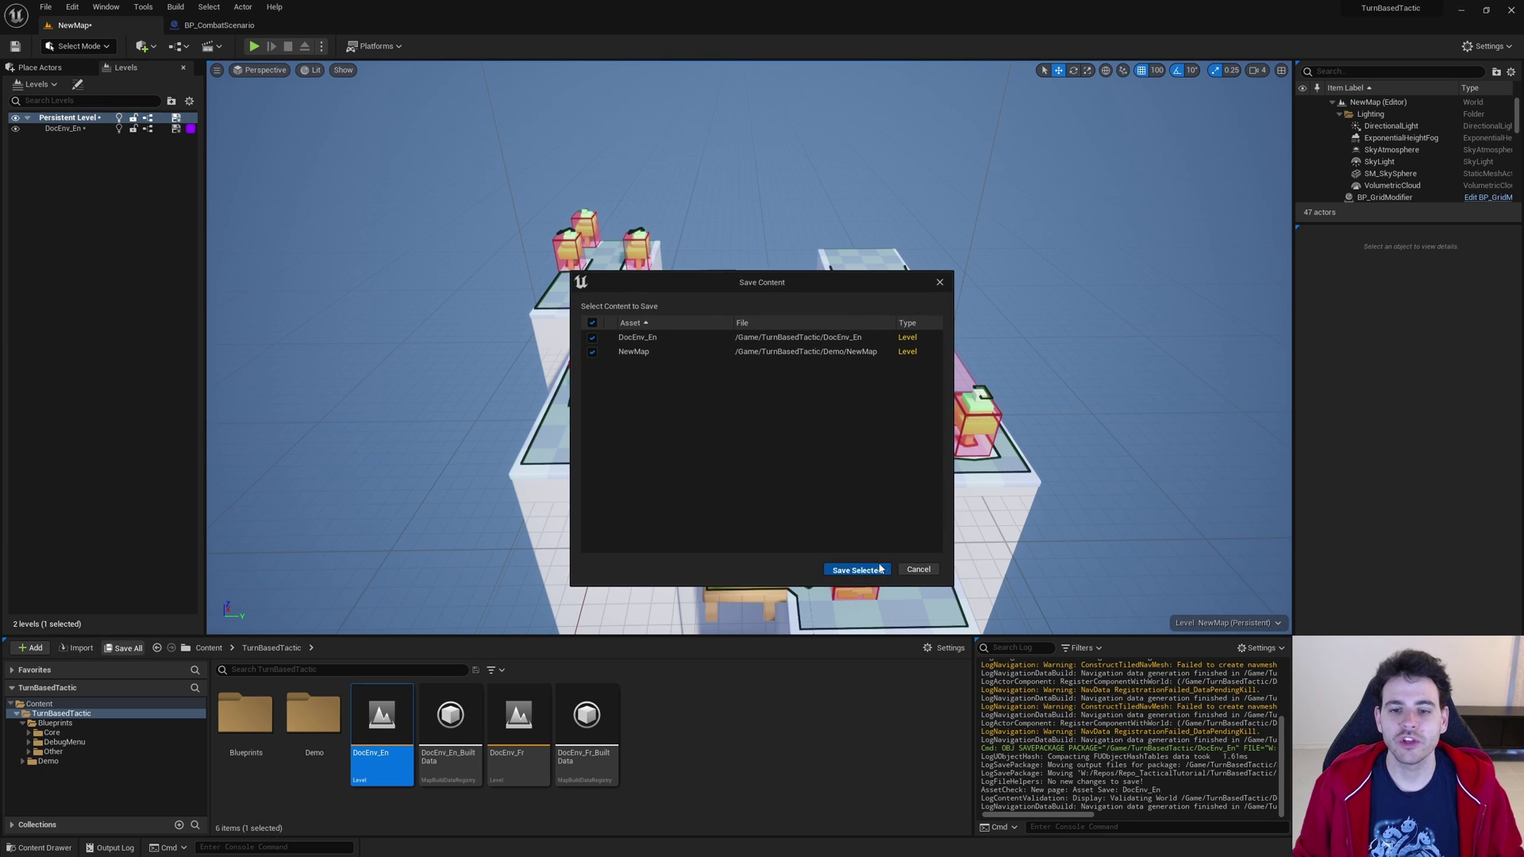
left_click(855, 570)
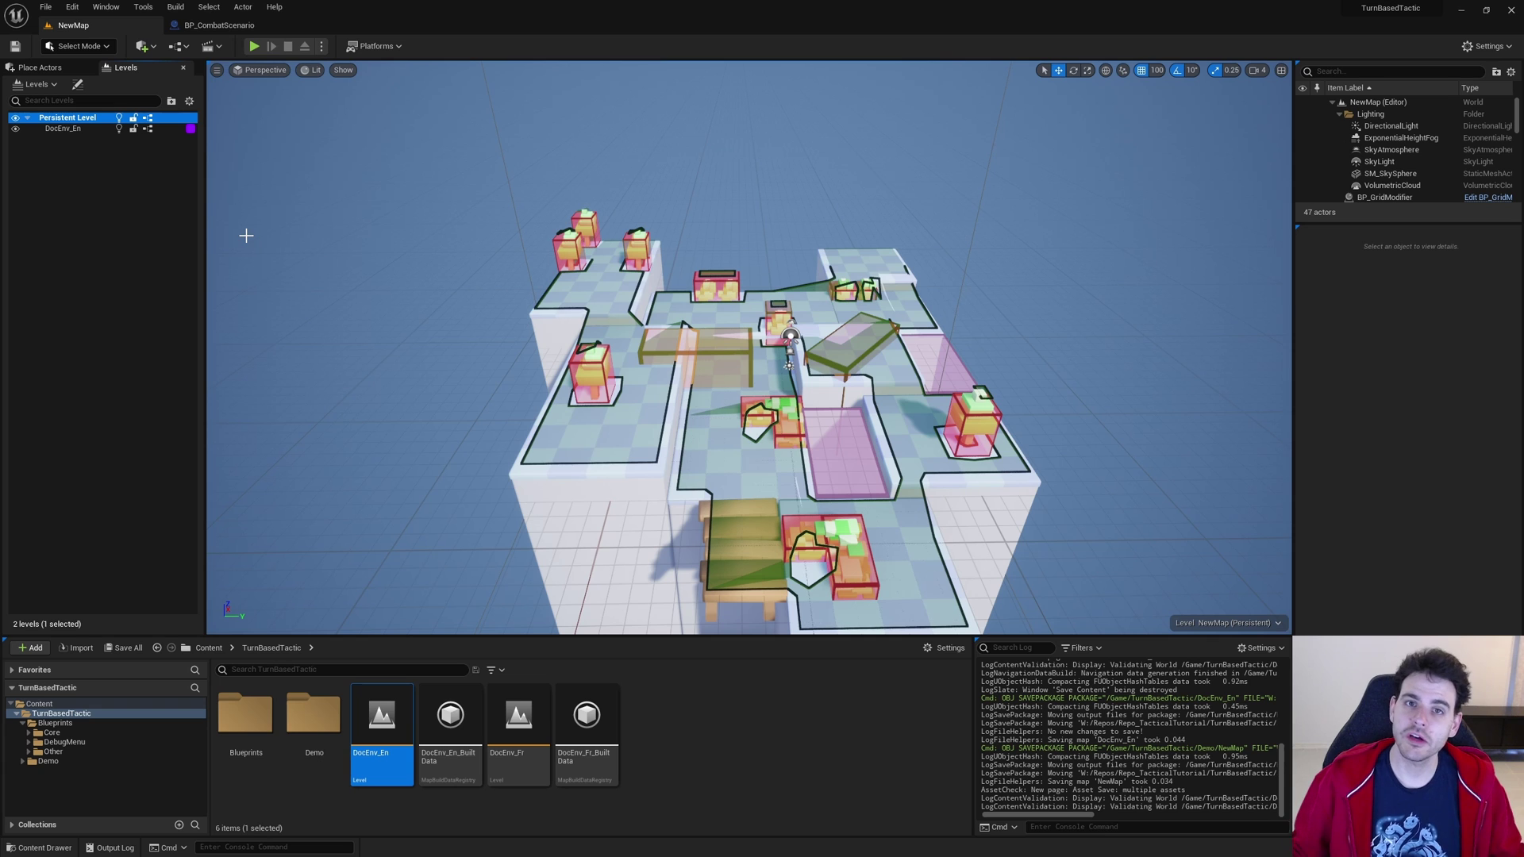
Hide the DocEnv_En sublevel and place a Player Start in the persistent level at location 0, 0, 0
left_click(15, 130)
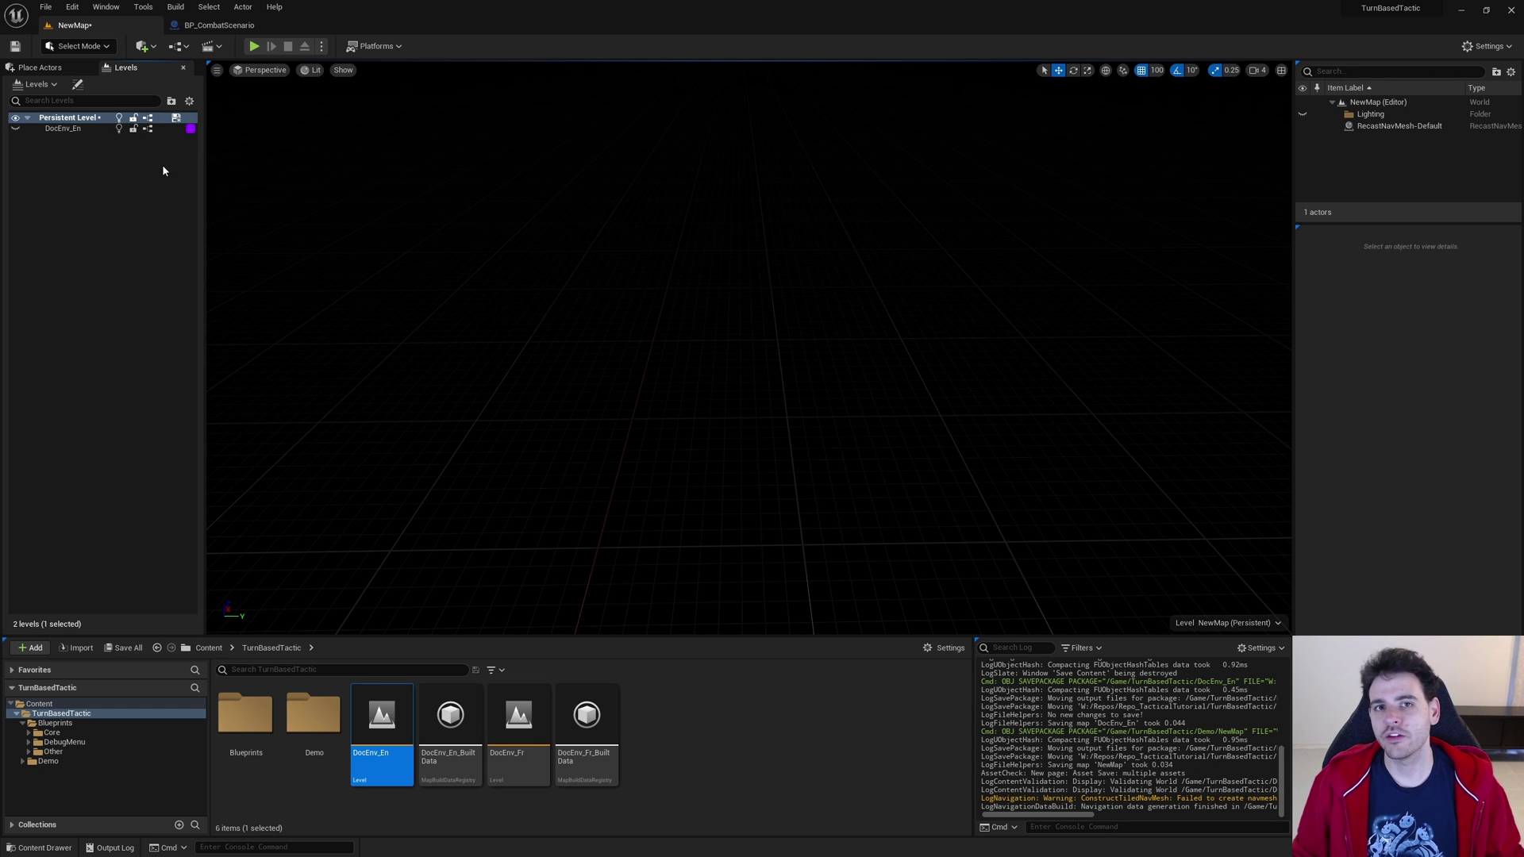
left_click(53, 69)
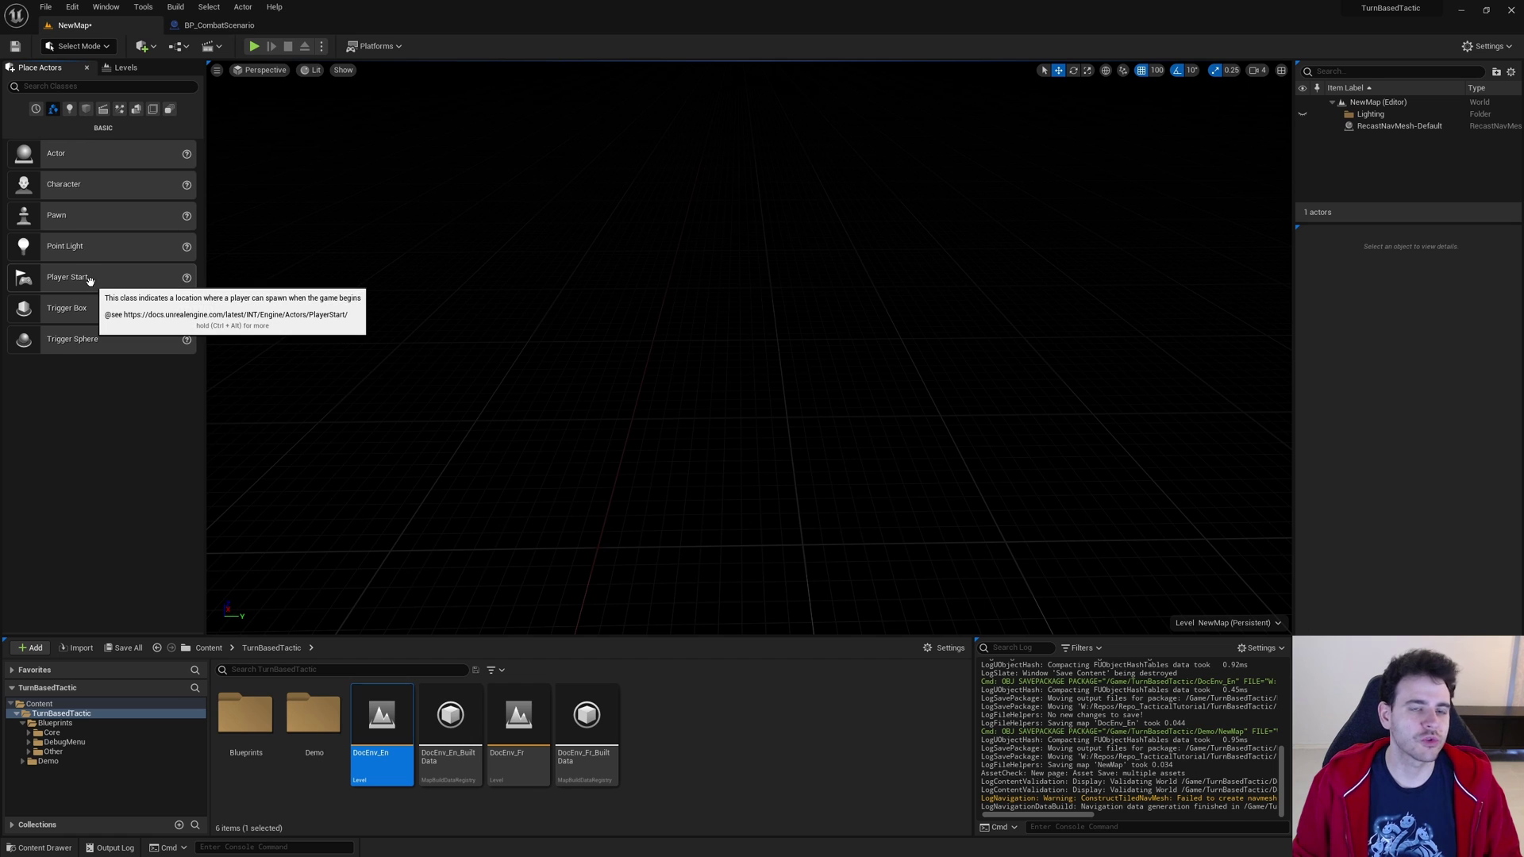
left_click_drag(87, 278, 711, 312)
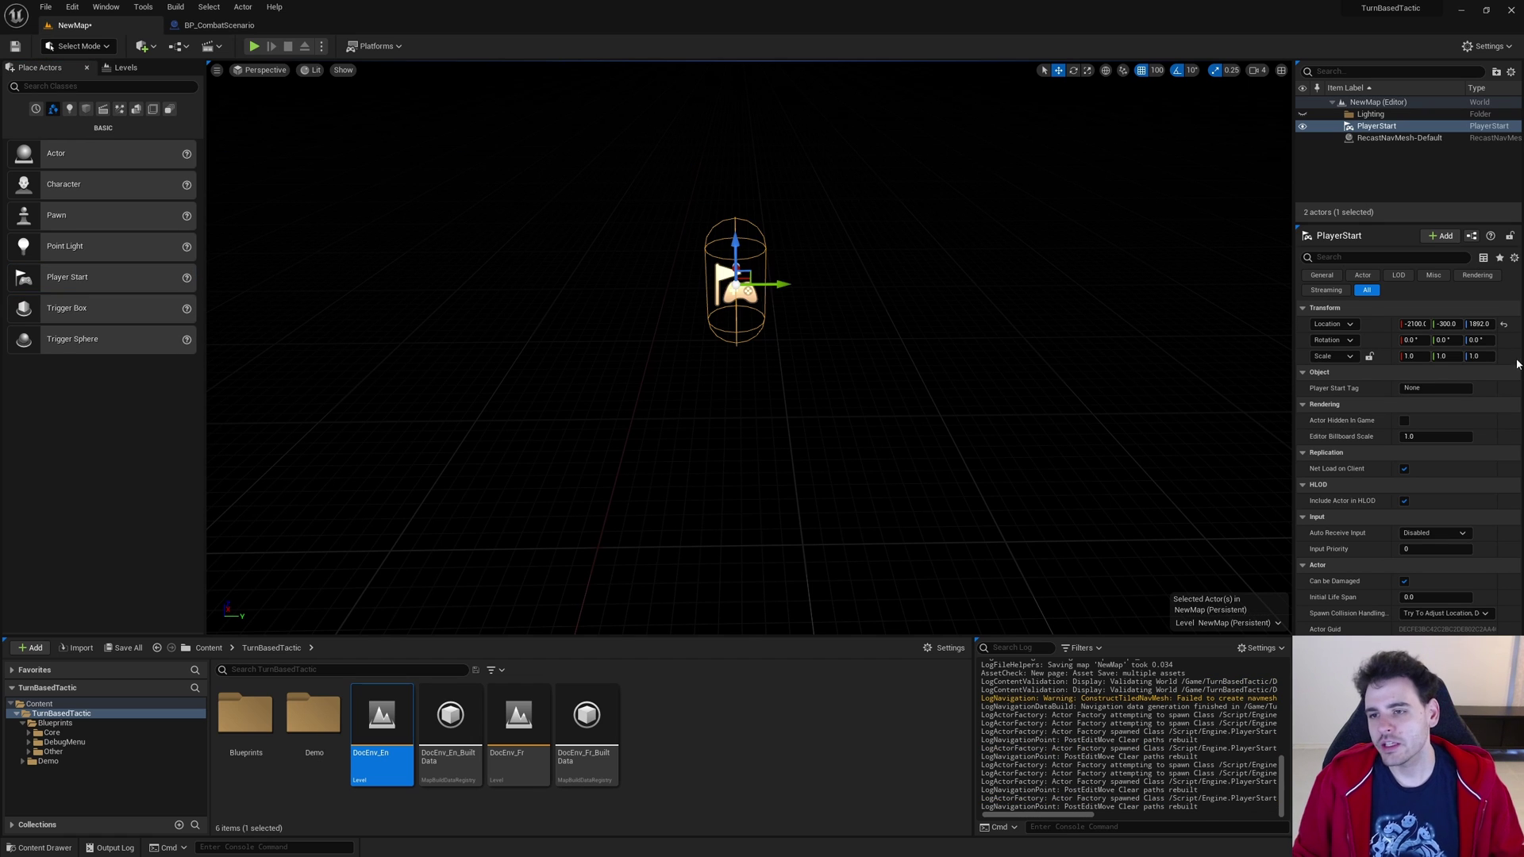
left_click(1502, 325)
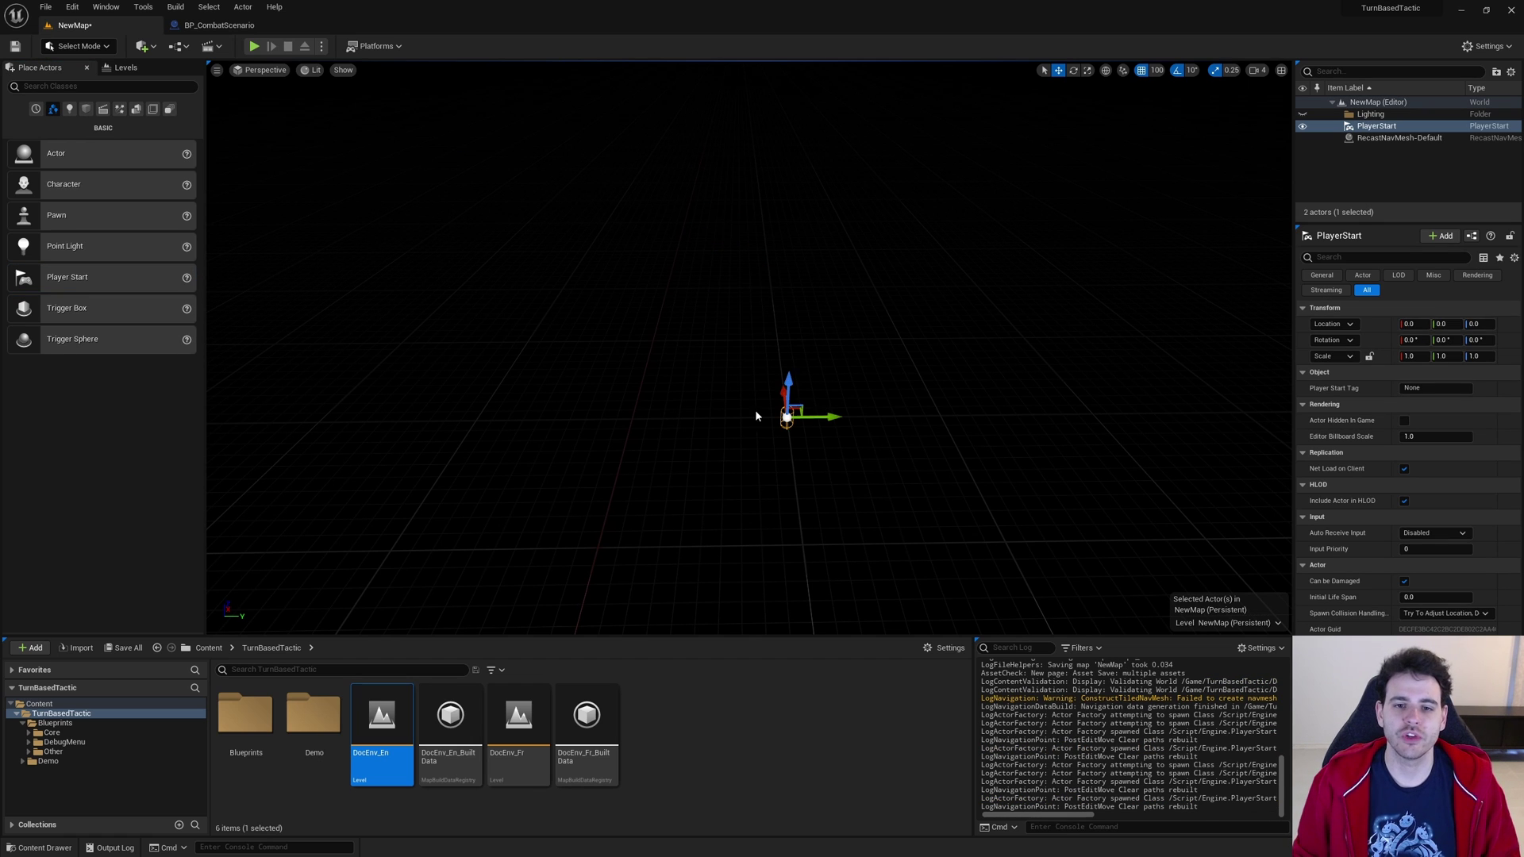
Place the BP_PlayerActions blueprint from the Blueprints/Core/Player folder into the level near the Player Start
right_click_drag(746, 347, 708, 372)
right_click_drag(907, 466, 907, 464)
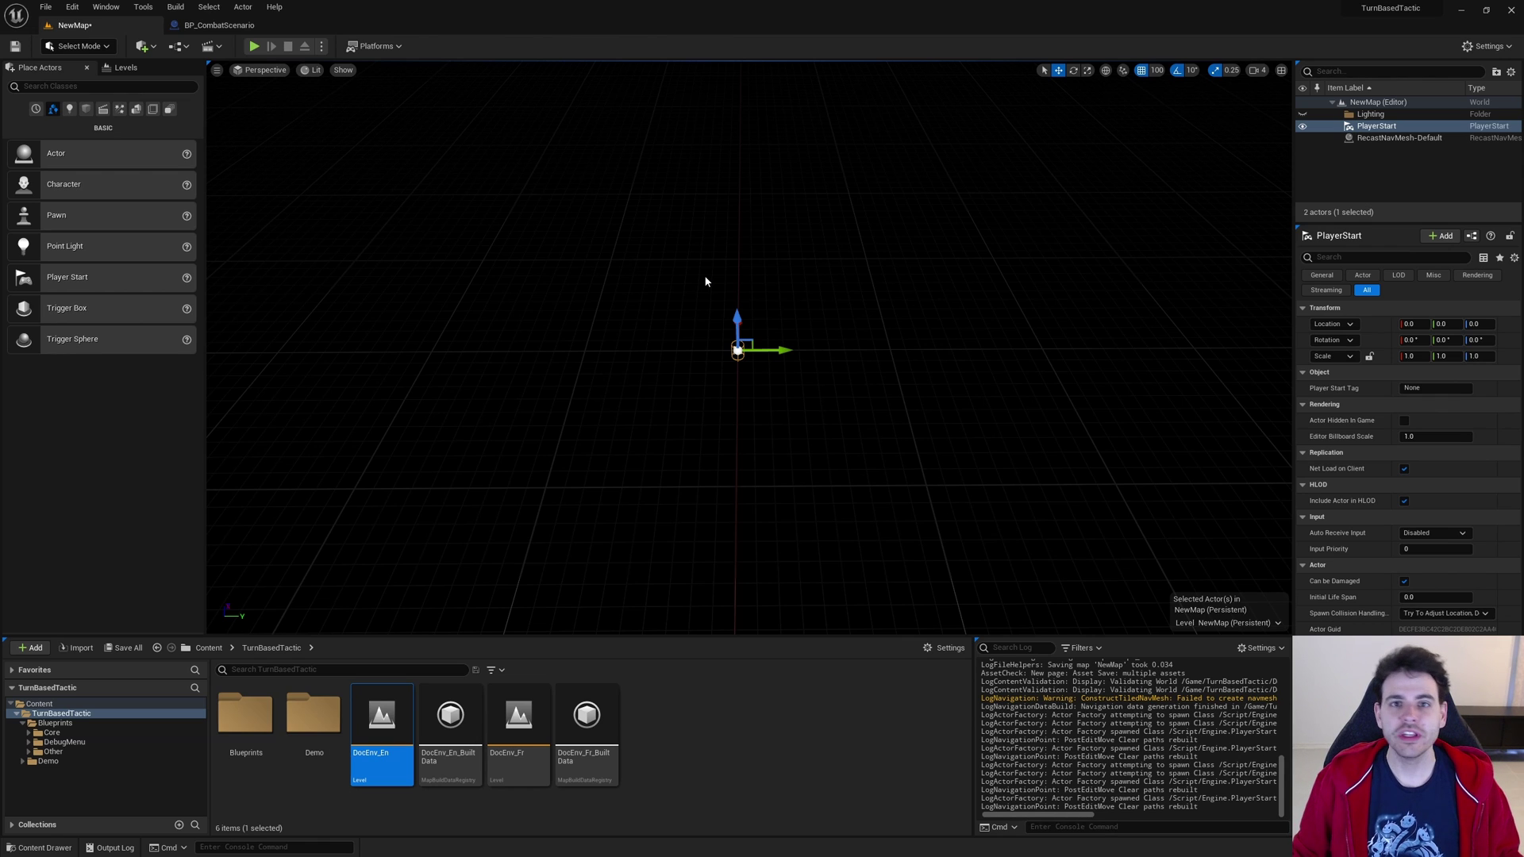
left_click(51, 733)
double_click(450, 722)
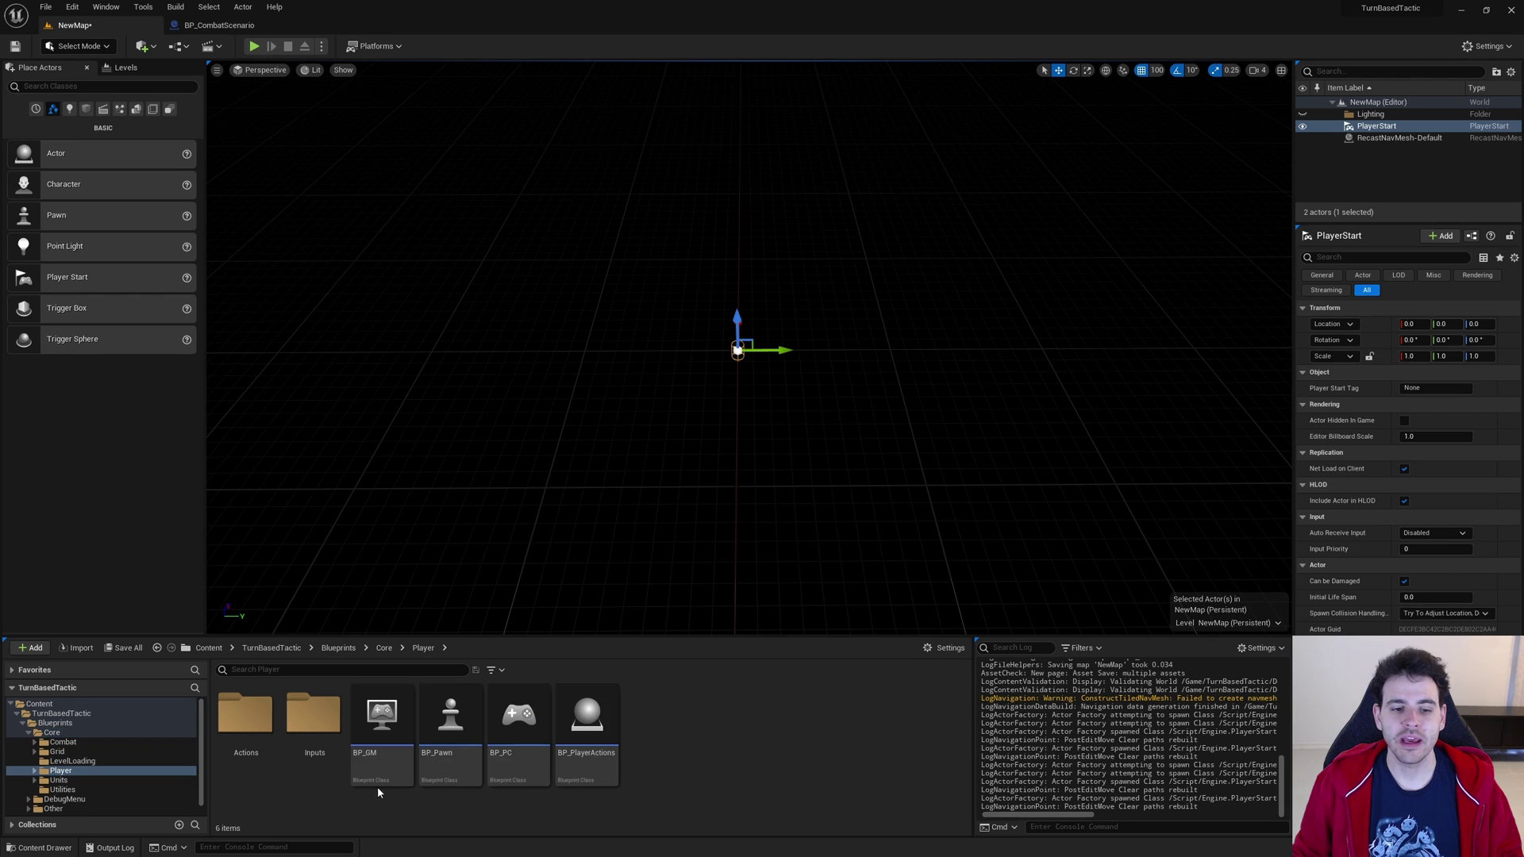
left_click(607, 734)
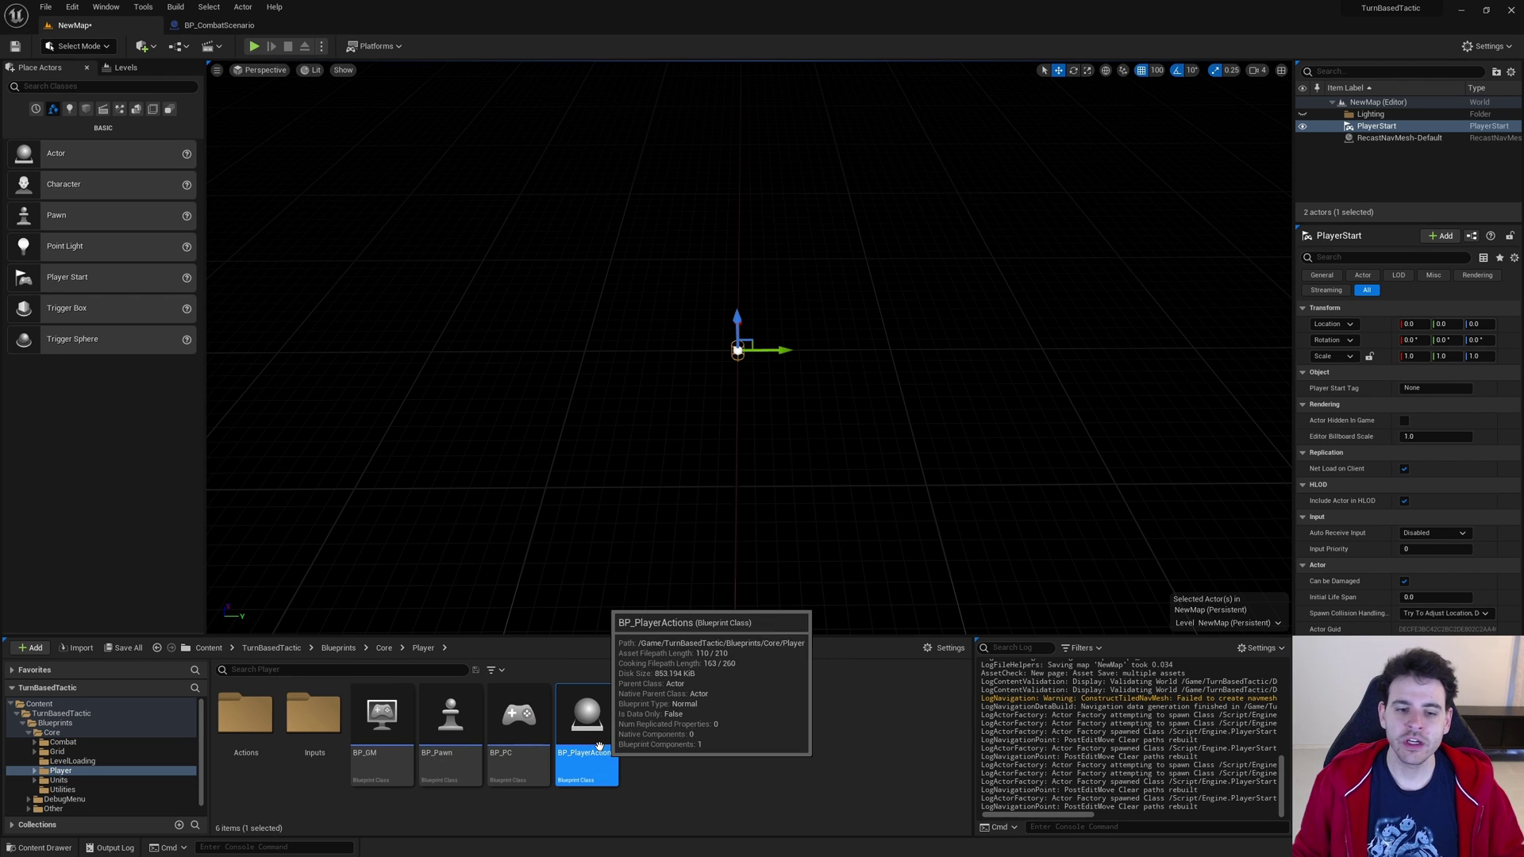
left_click_drag(589, 742, 615, 314)
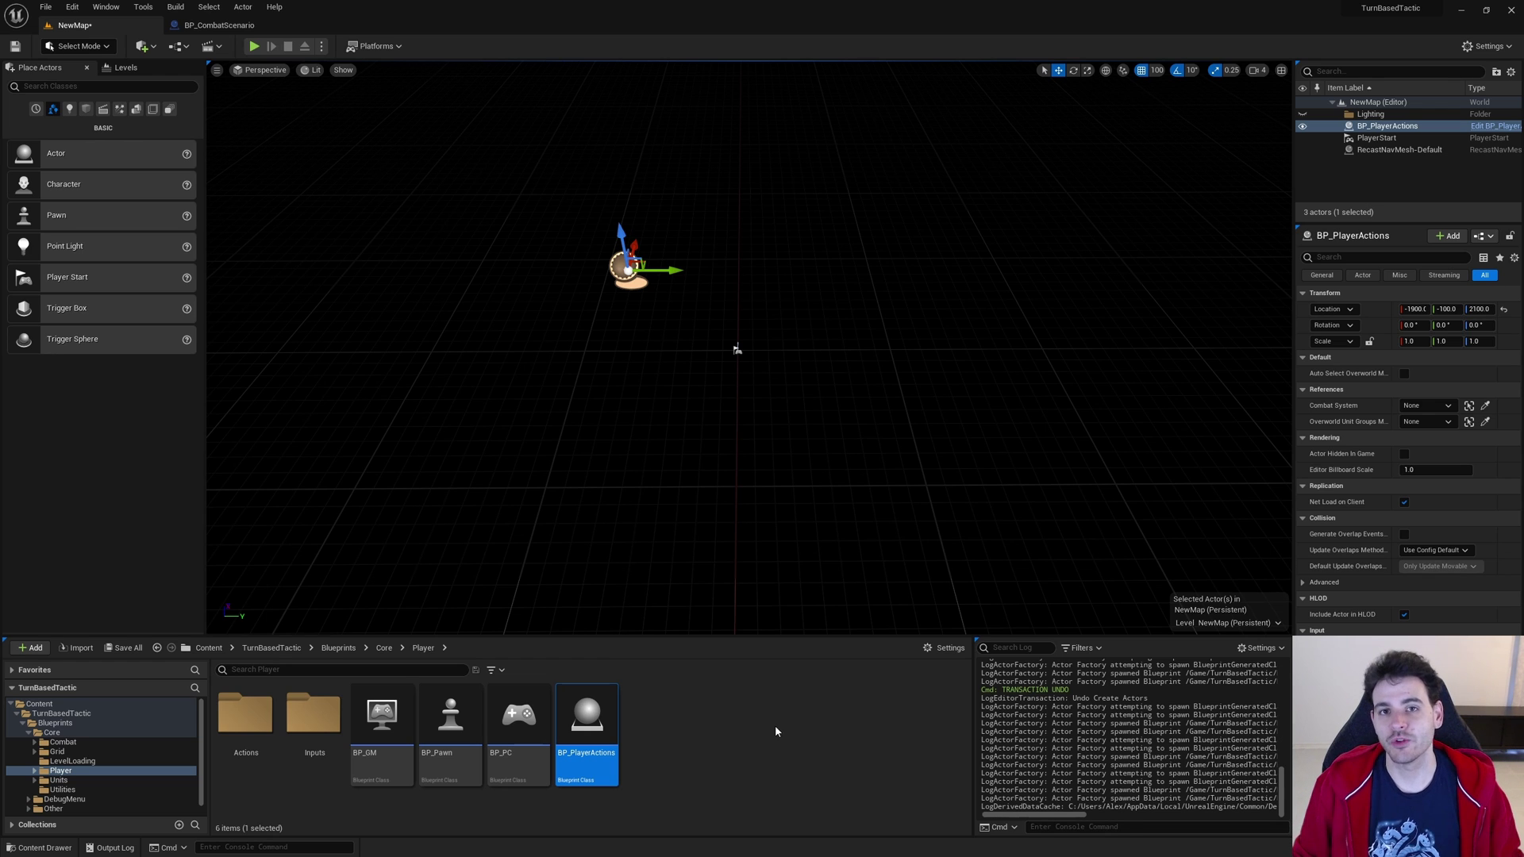
Place BP_CombatSystem from the Core/Combat folder beside BP_PlayerActions and review the reference properties of both actors
left_click(54, 733)
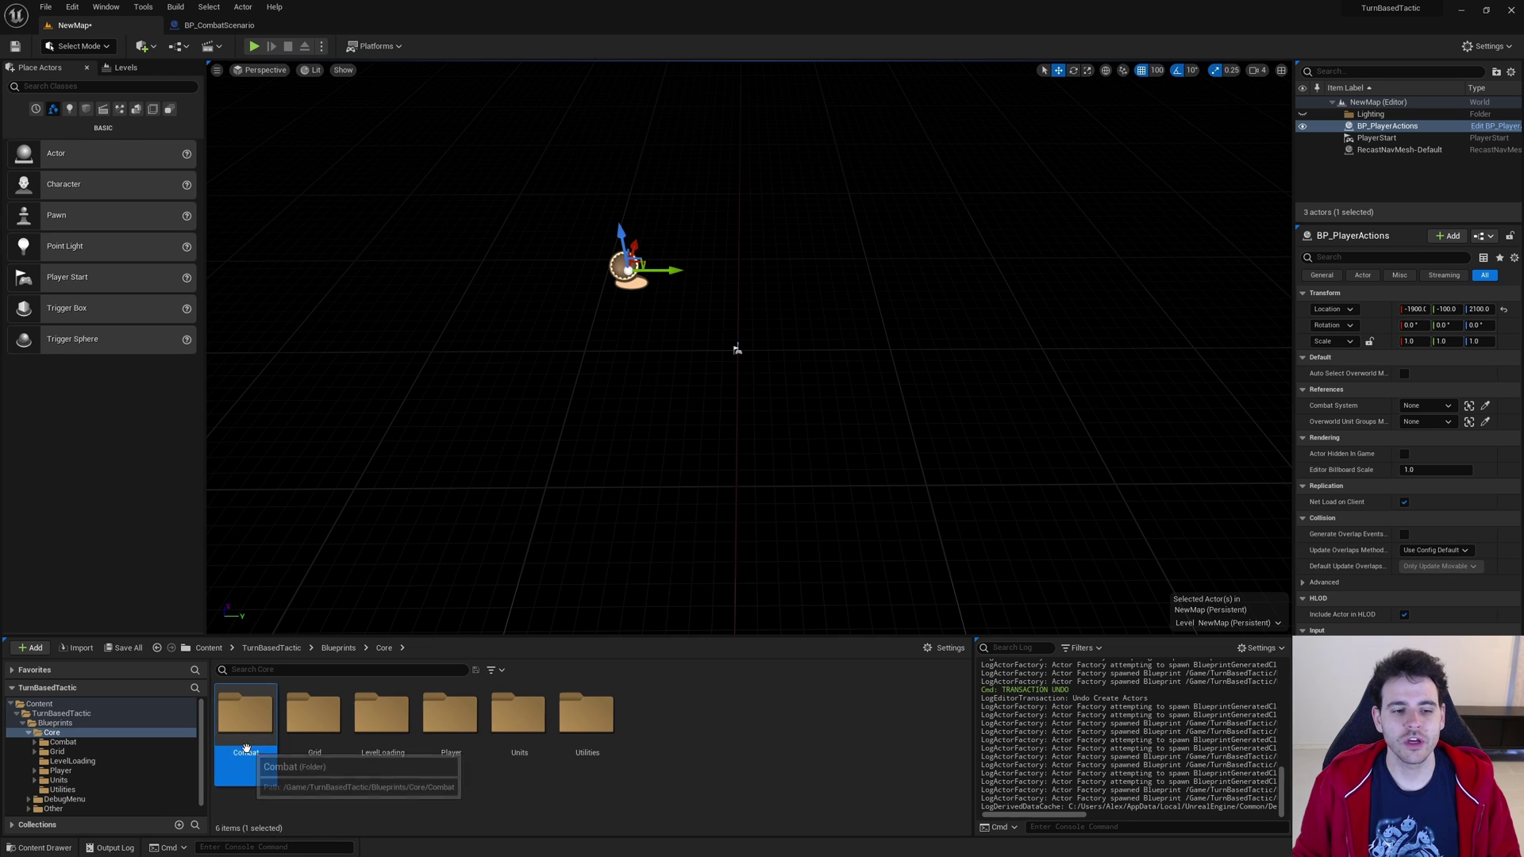
double_click(245, 715)
left_click(450, 730)
left_click_drag(450, 730, 786, 262)
left_click(623, 272)
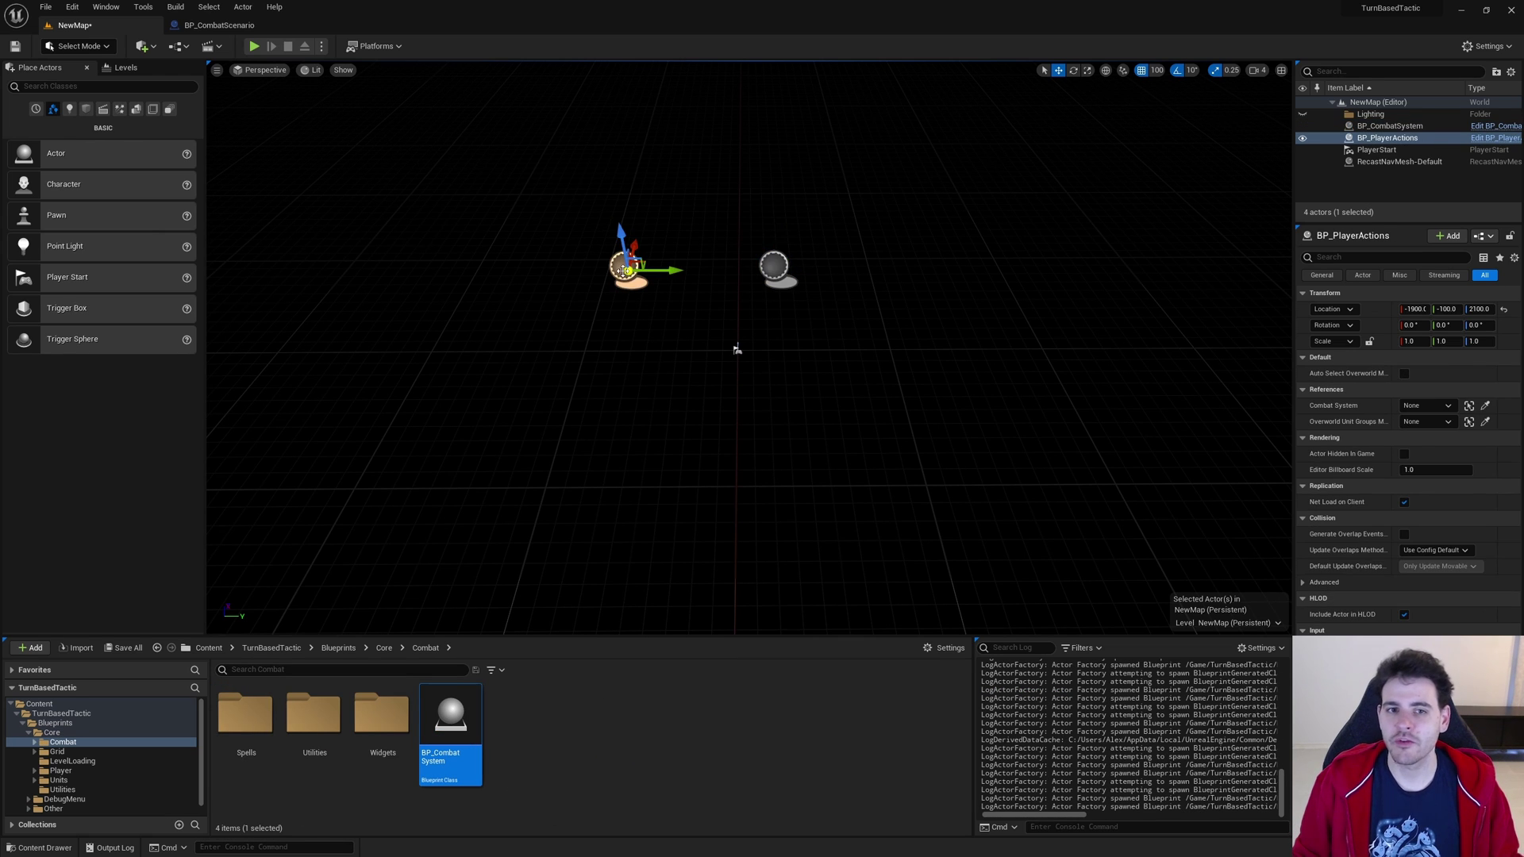
left_click(774, 267)
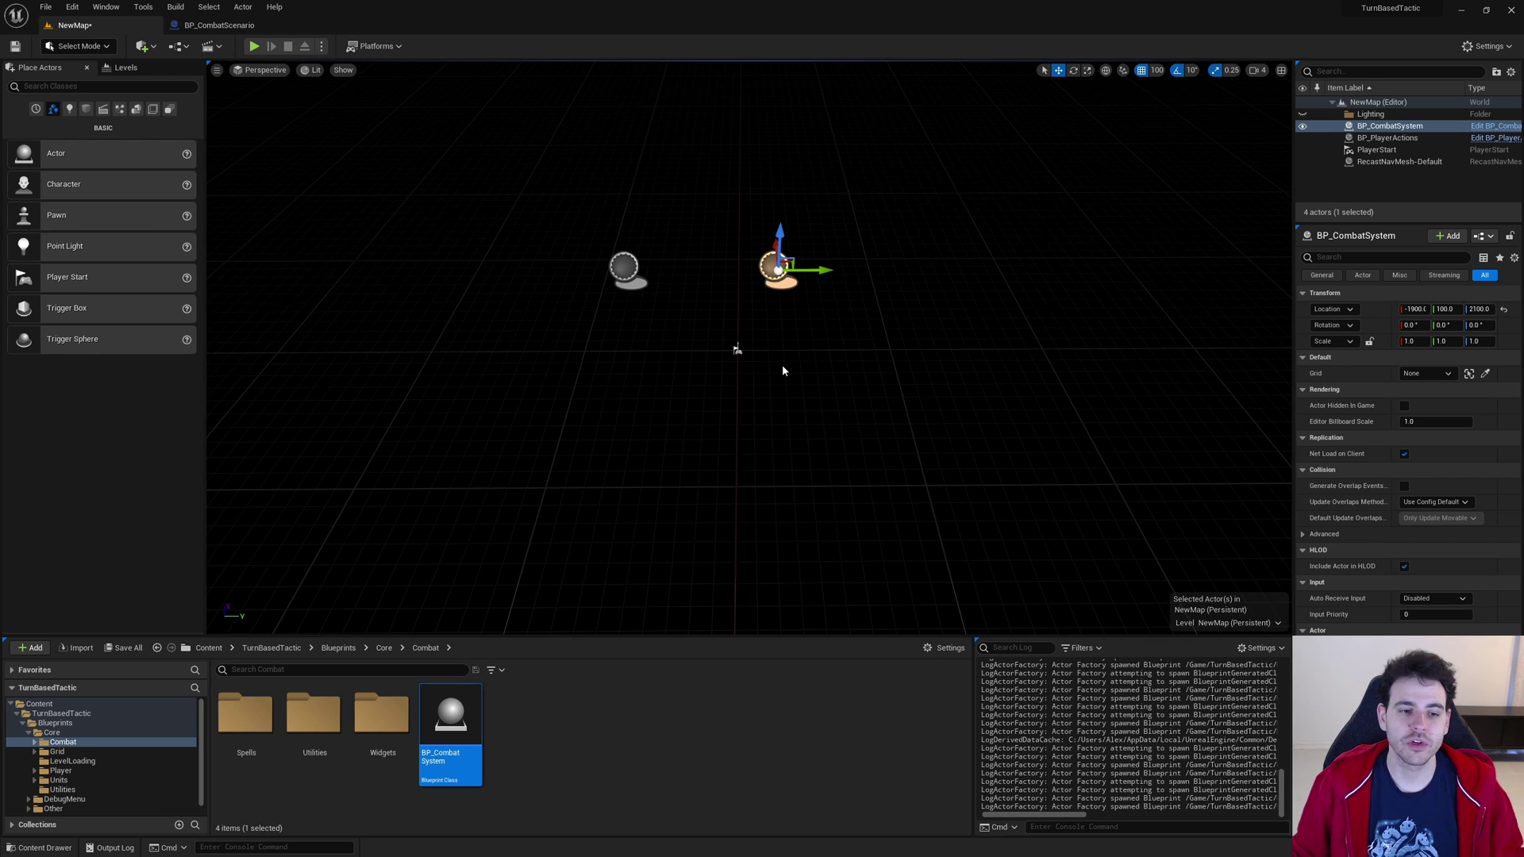
Place BP_Grid from the Core/Grid folder into the level beside BP_CombatSystem and review the three core actors
left_click(52, 732)
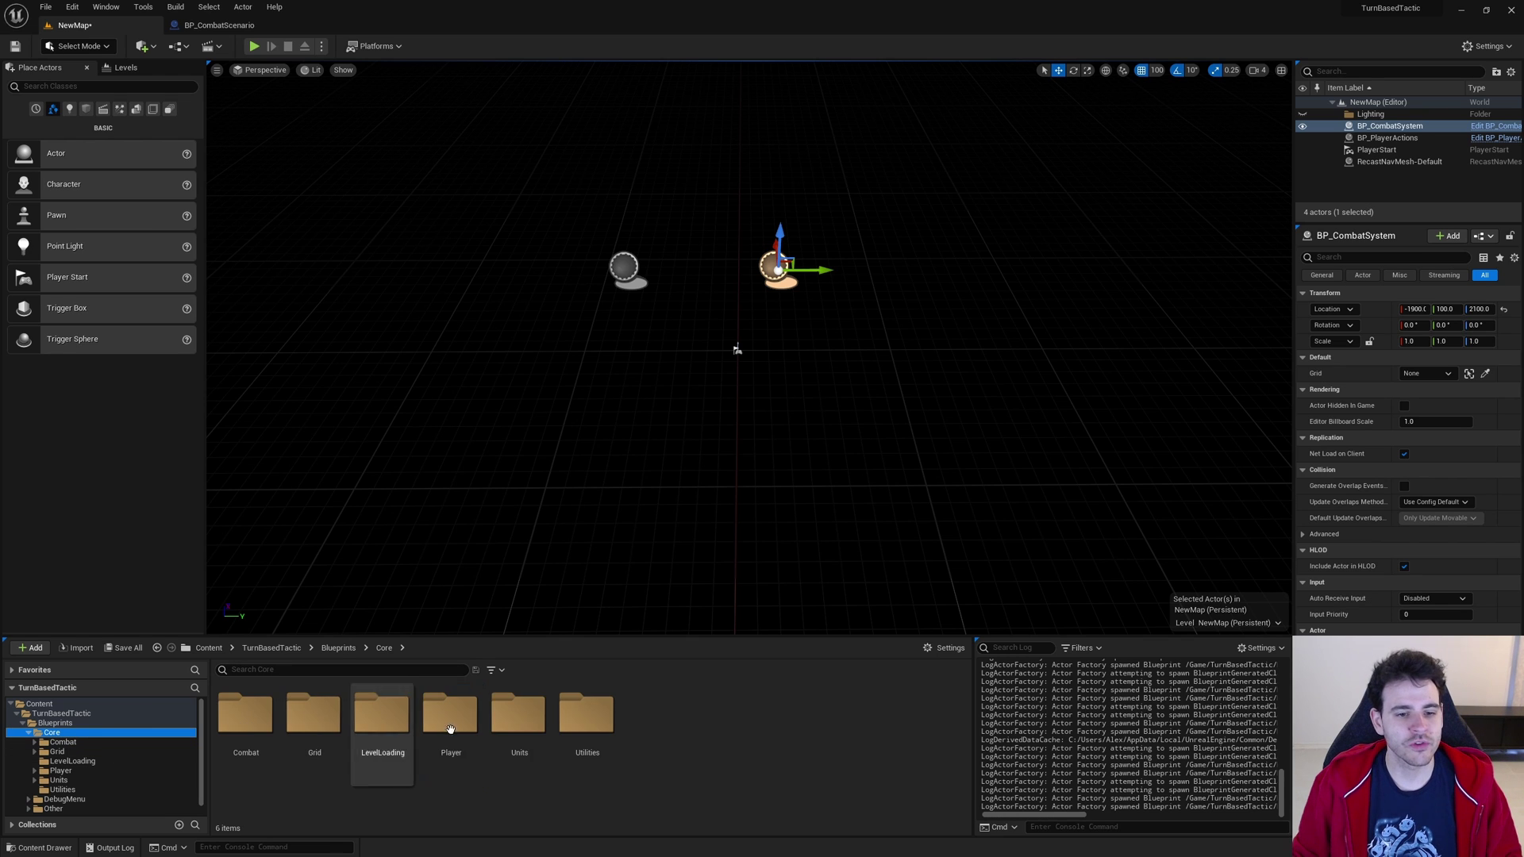
double_click(315, 722)
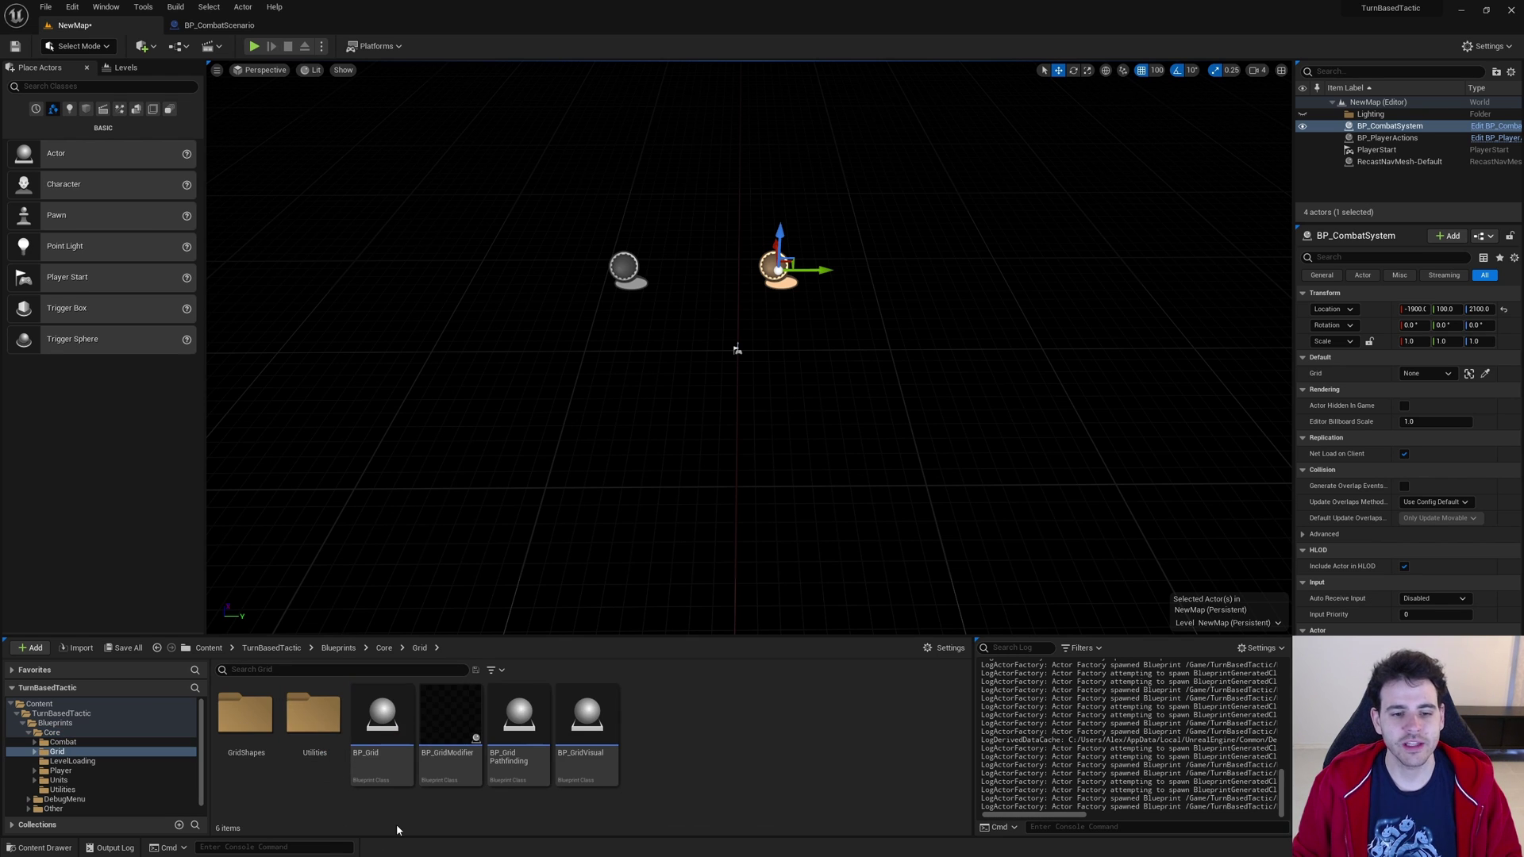
left_click_drag(374, 743, 834, 317)
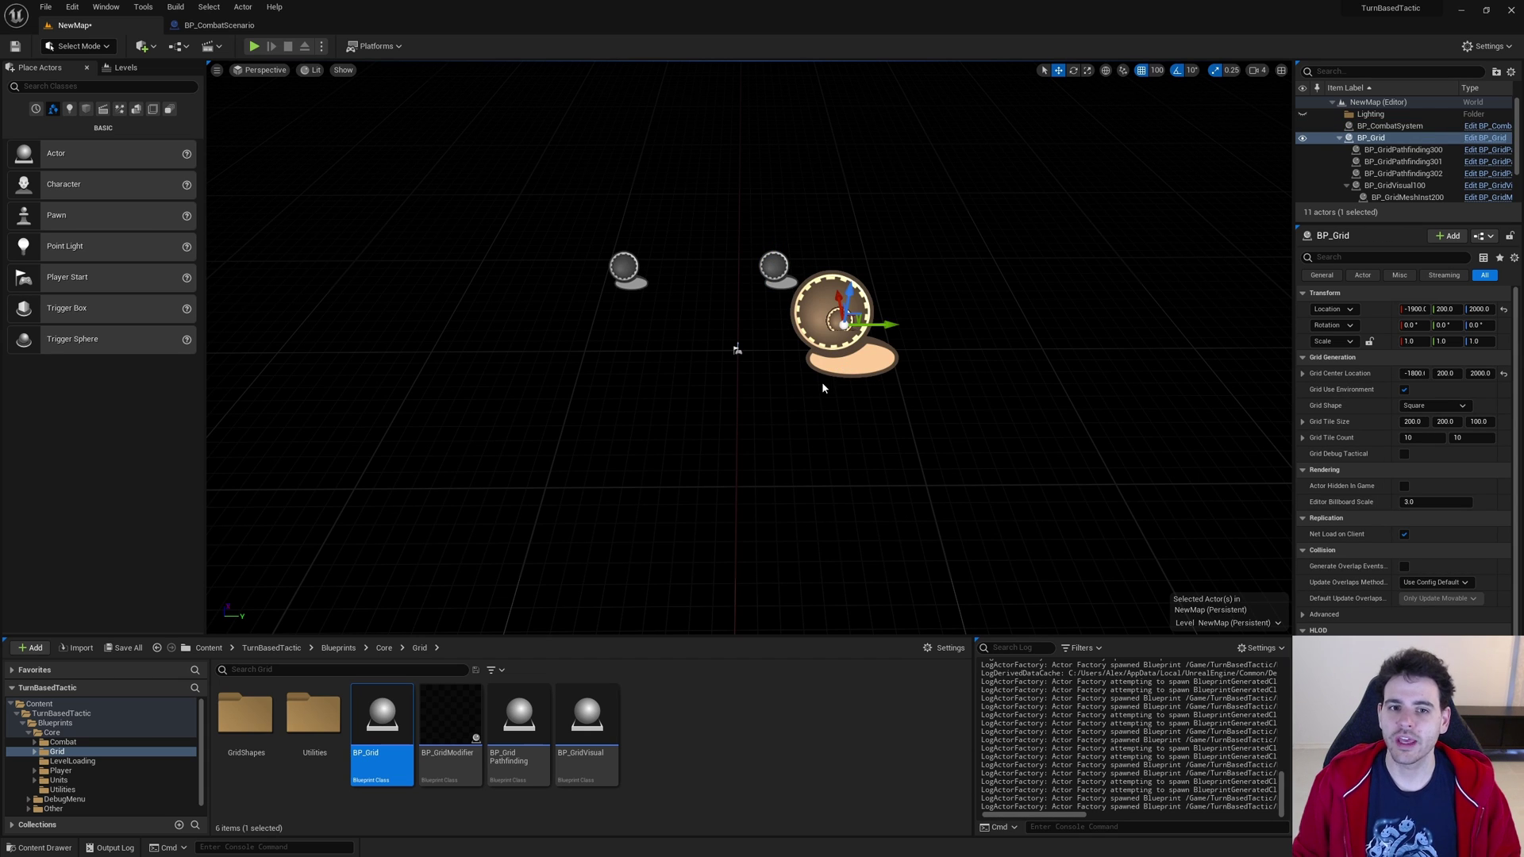
left_click(624, 267)
left_click(776, 268)
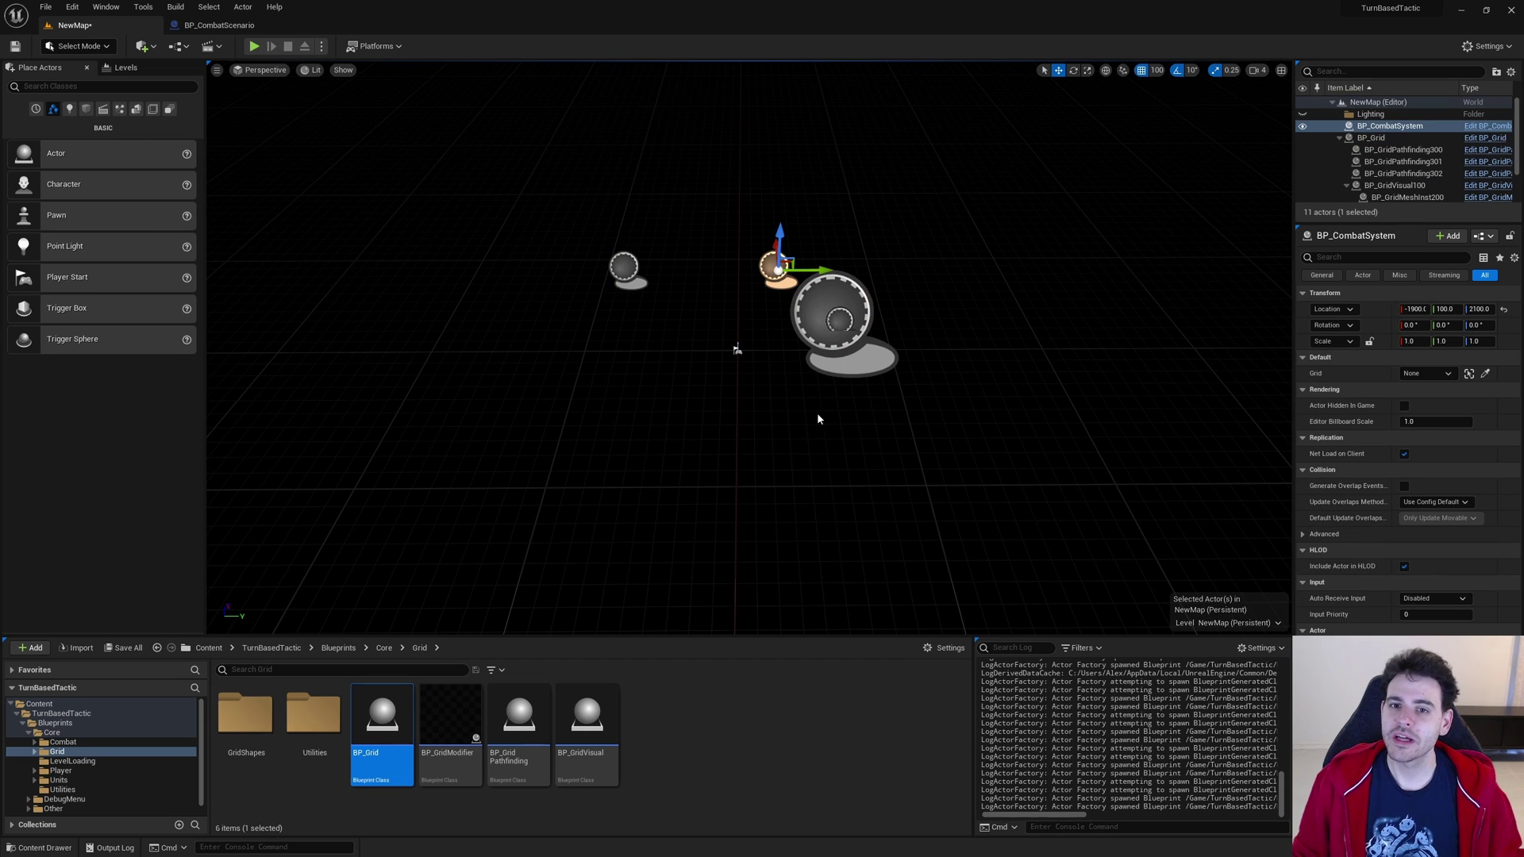
left_click(832, 311)
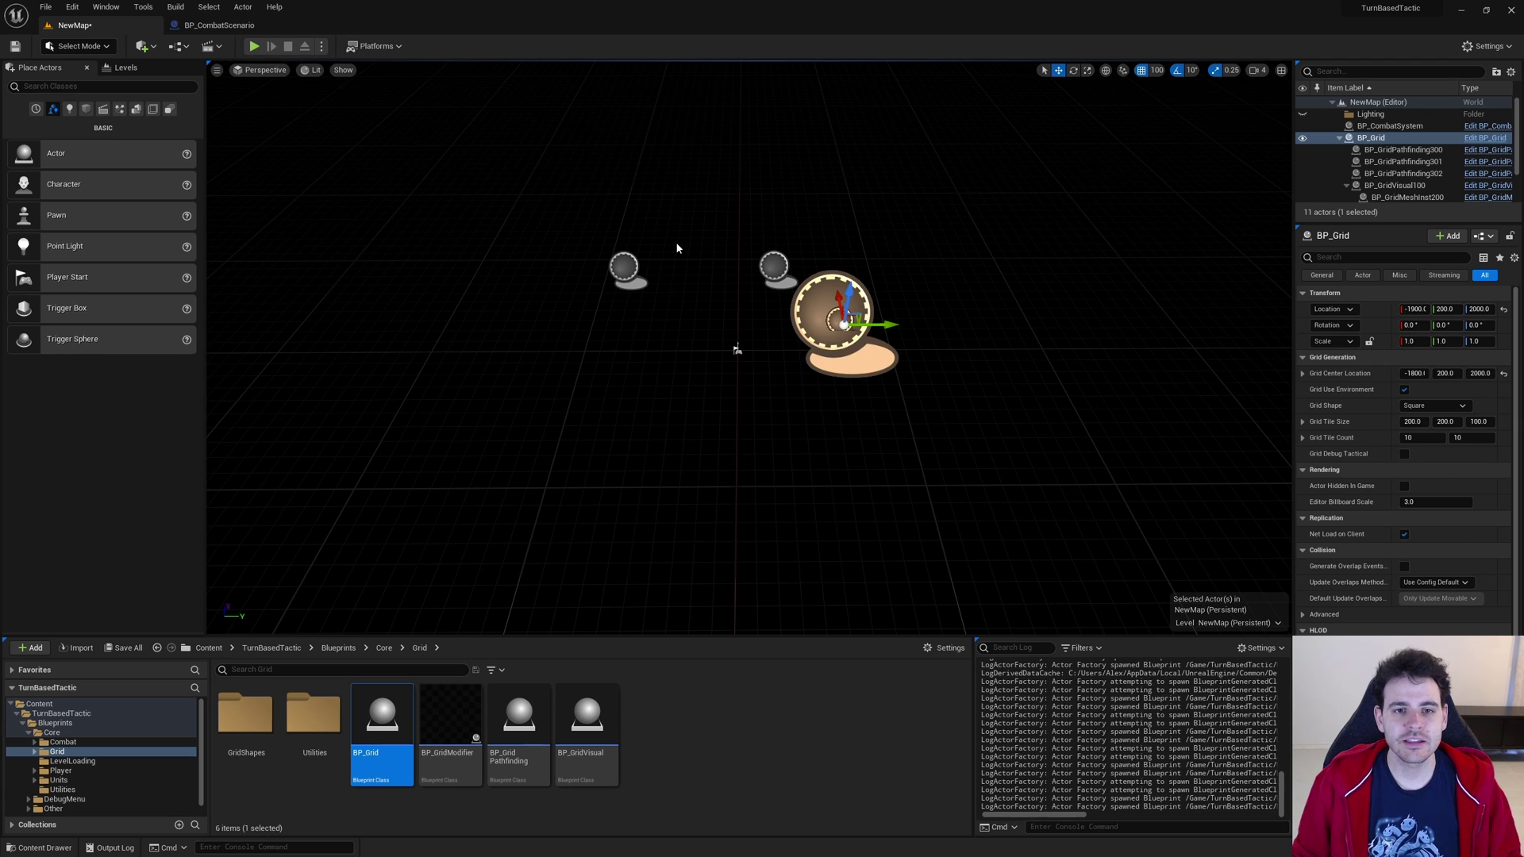
Set the Combat System reference of BP_PlayerActions to BP_CombatSystem and the Grid reference of BP_CombatSystem to BP_Grid
left_click(625, 266)
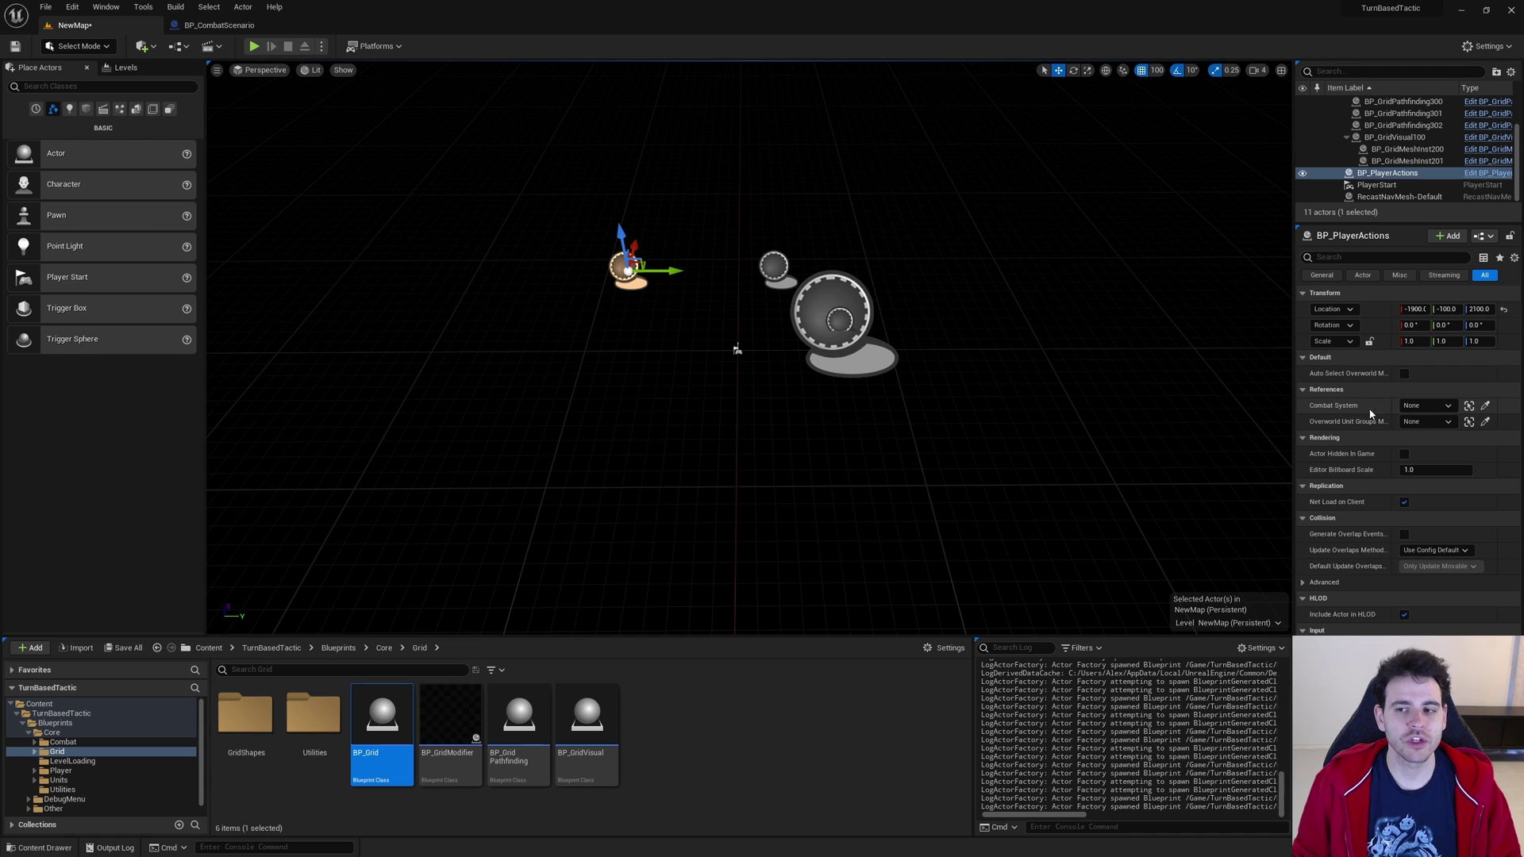
left_click(1414, 407)
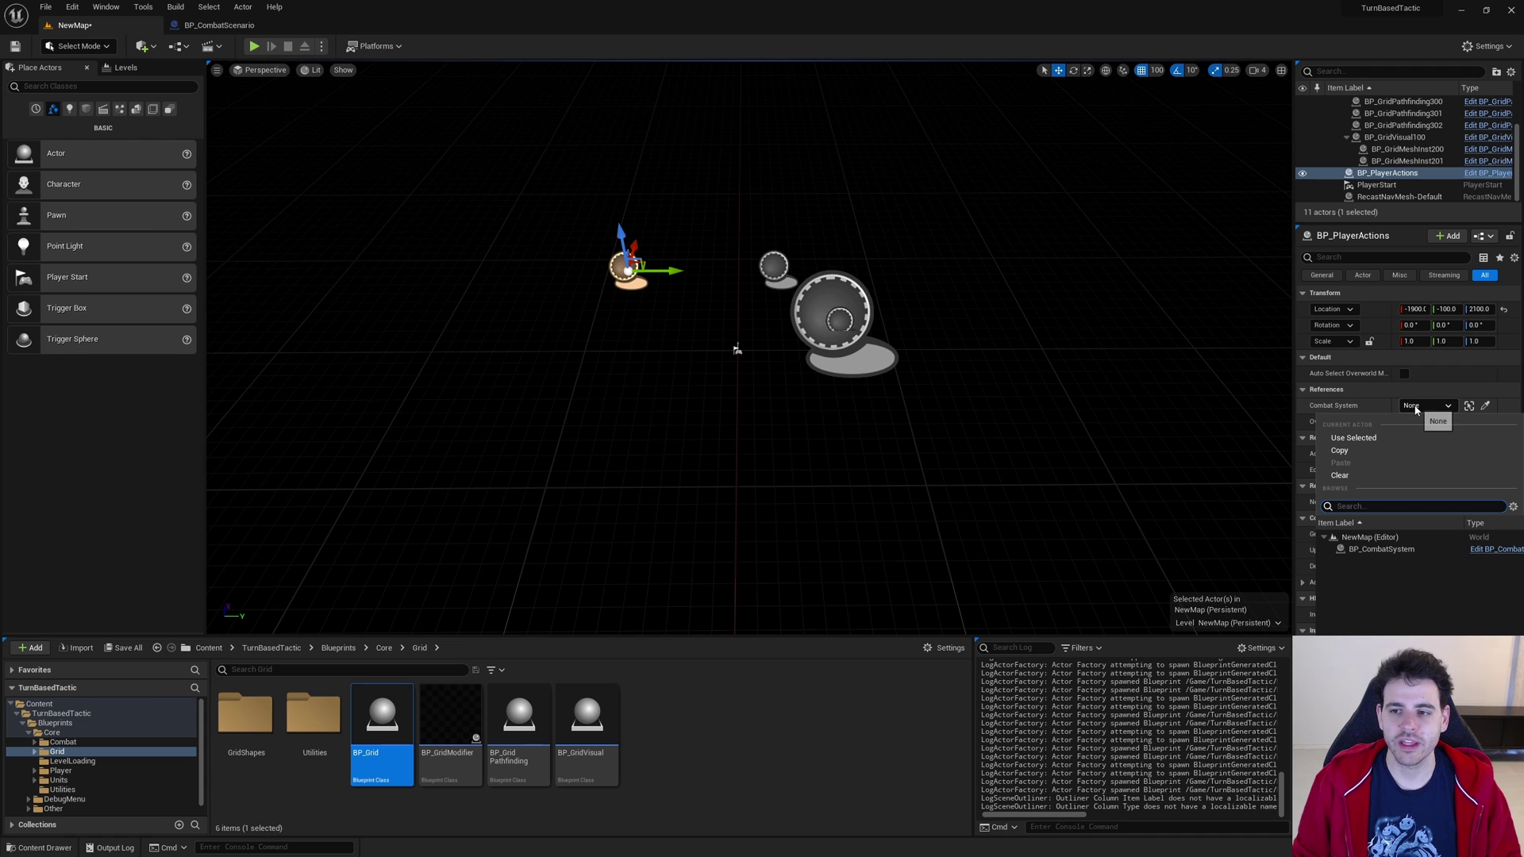
left_click(1365, 550)
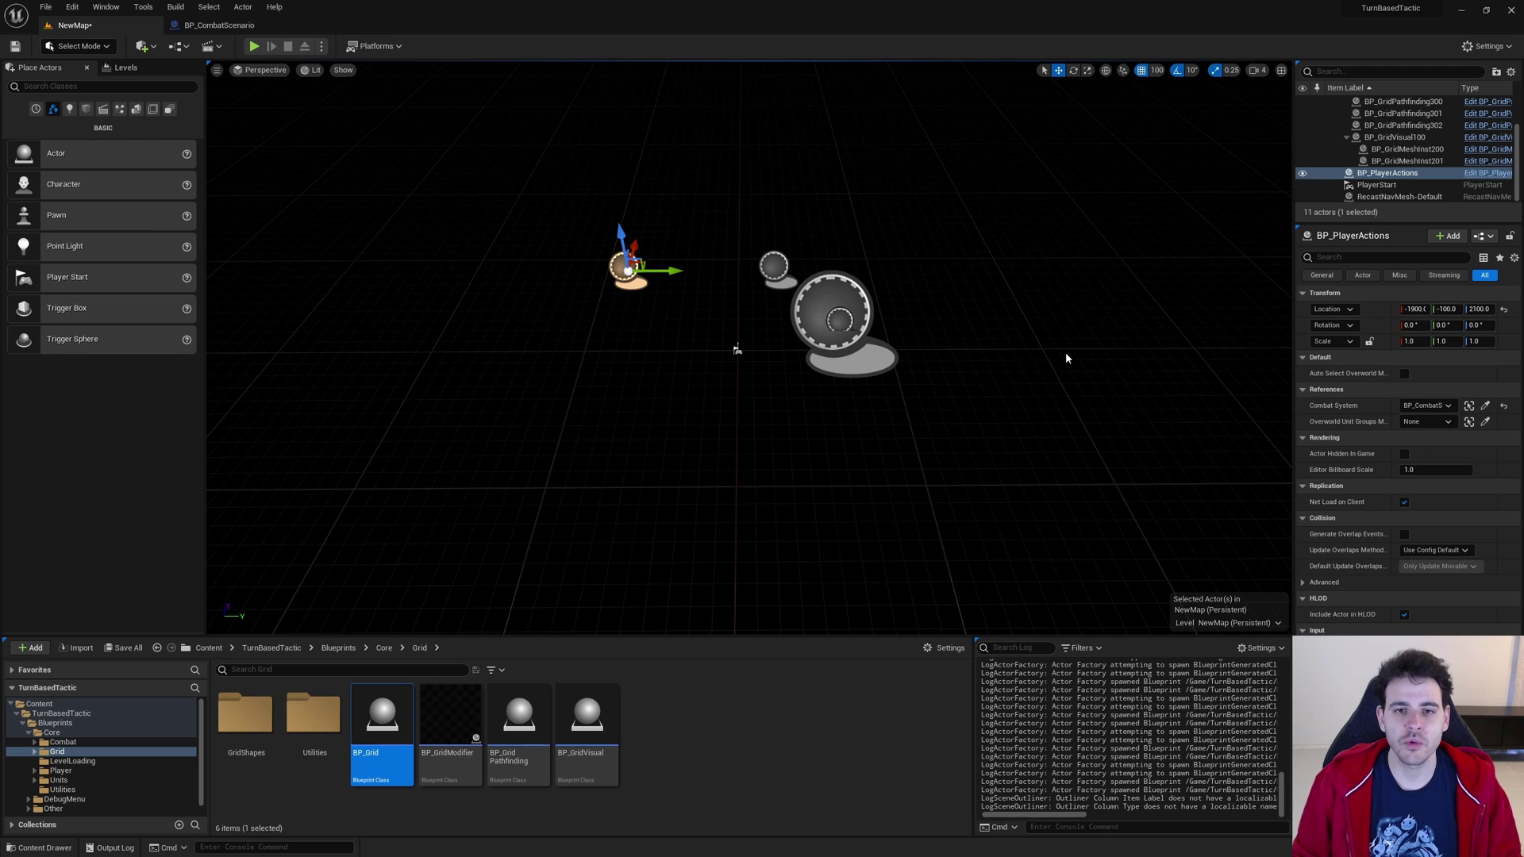
left_click(776, 268)
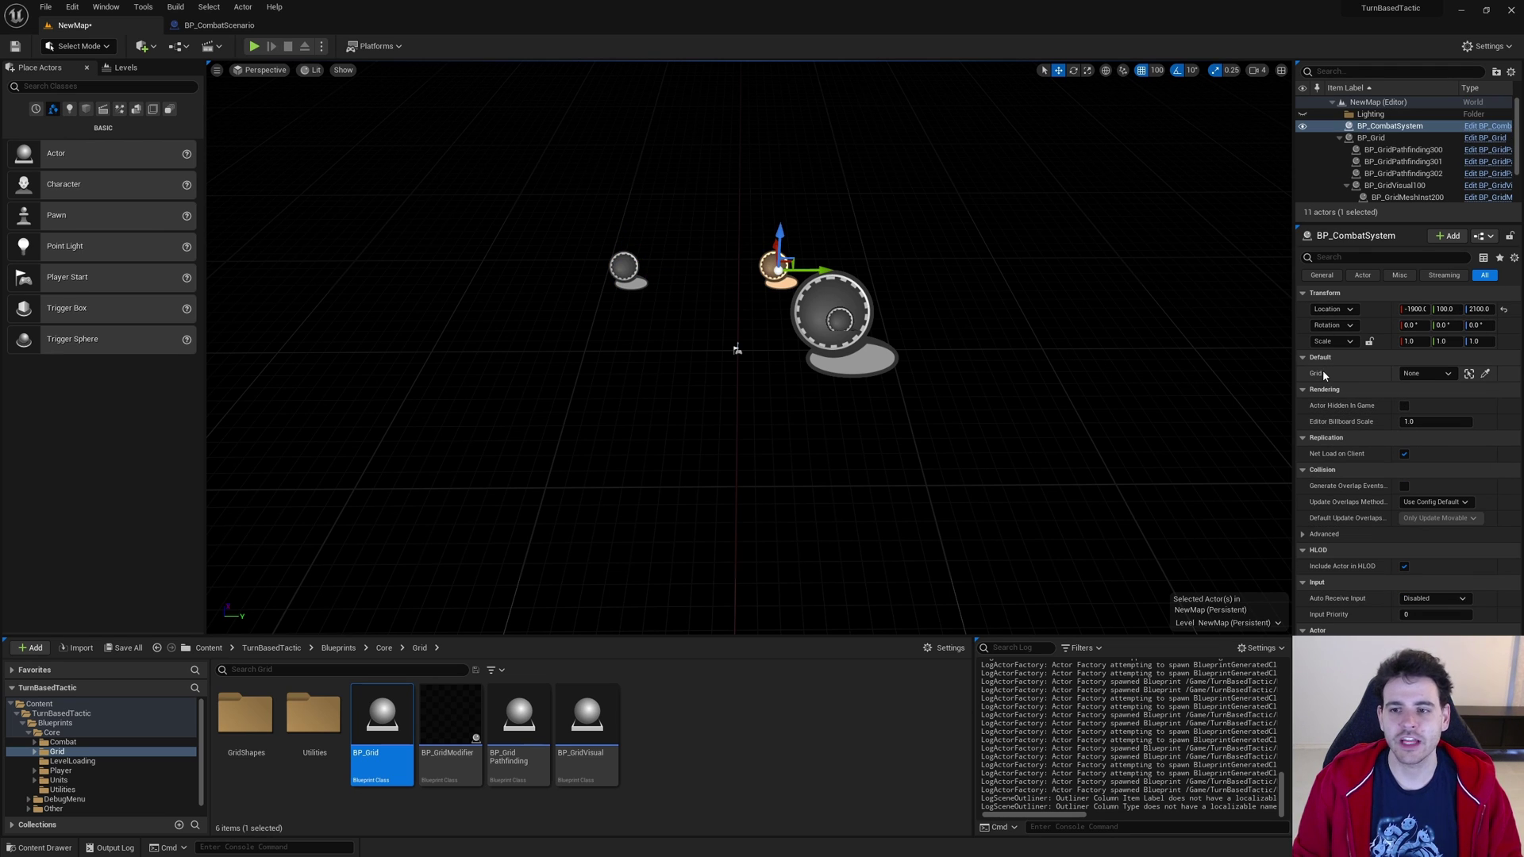
left_click(1423, 373)
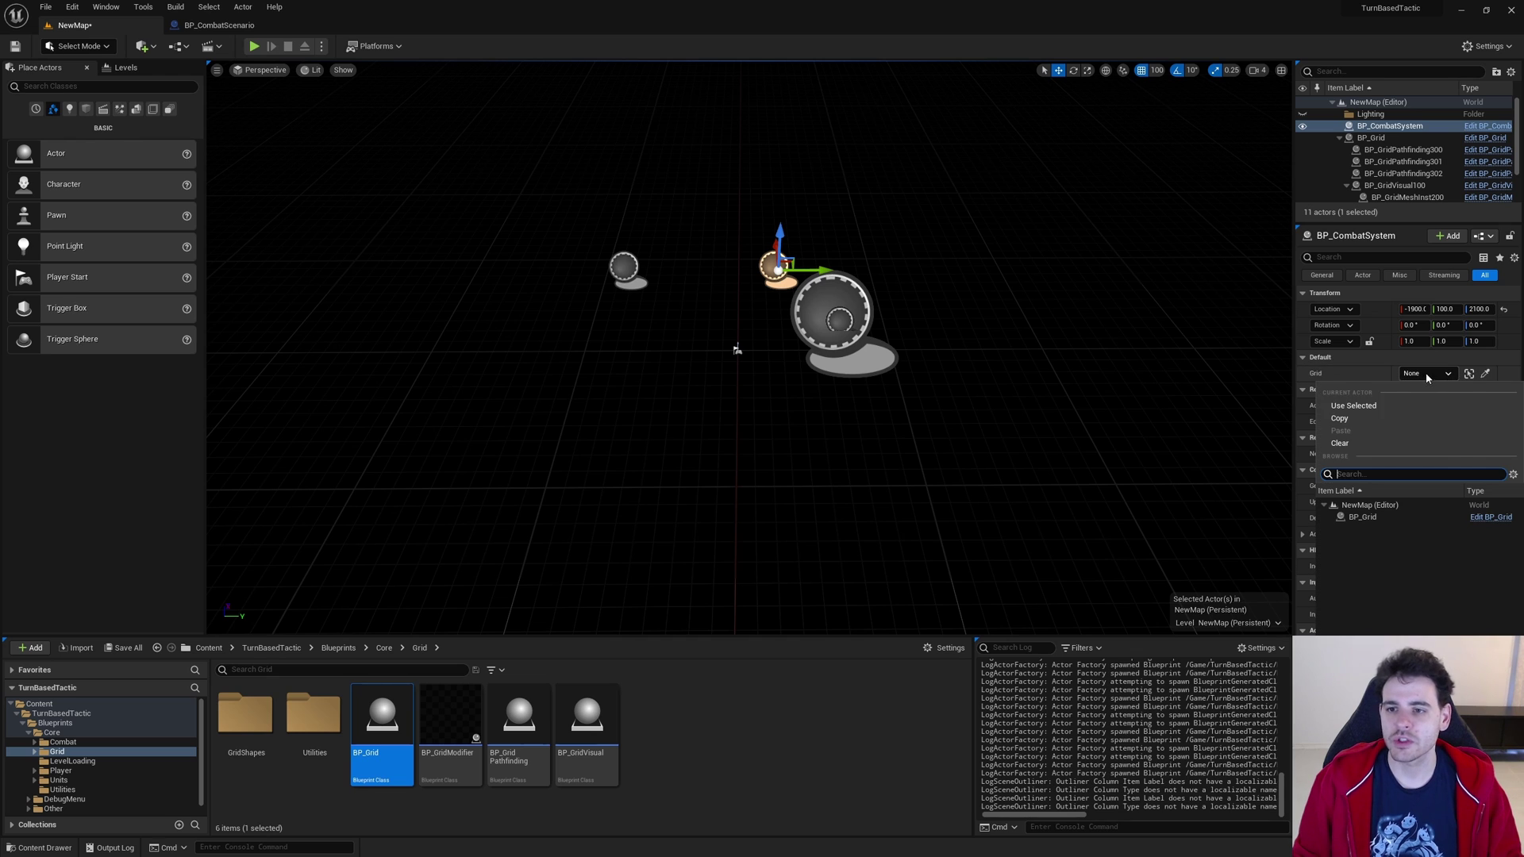
left_click(1361, 516)
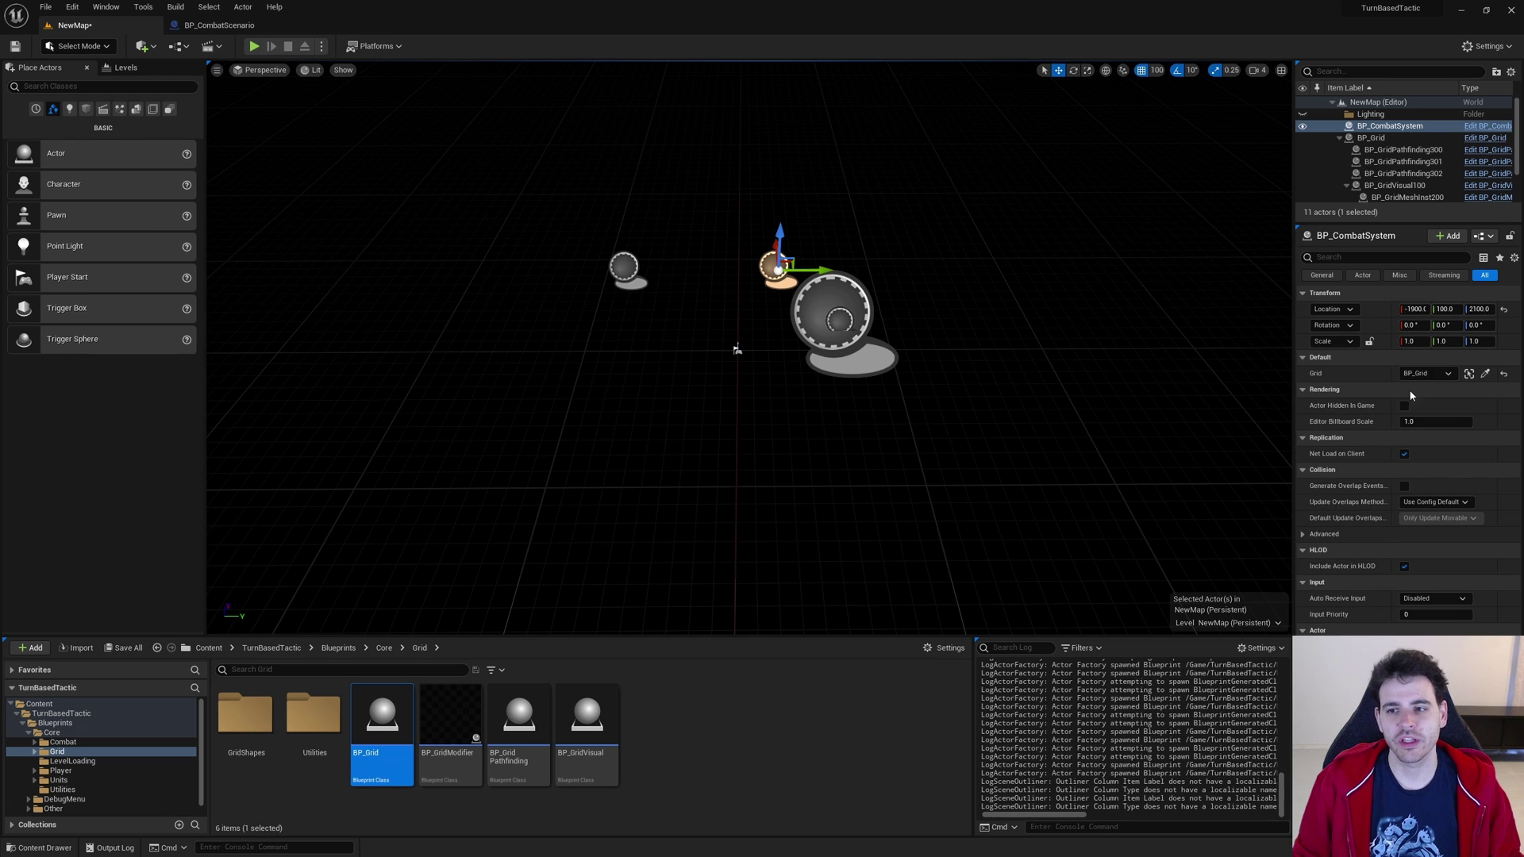
Show the DocEnv_En sublevel again and reset the location of BP_Grid to 0, 0, 0
left_click(846, 341)
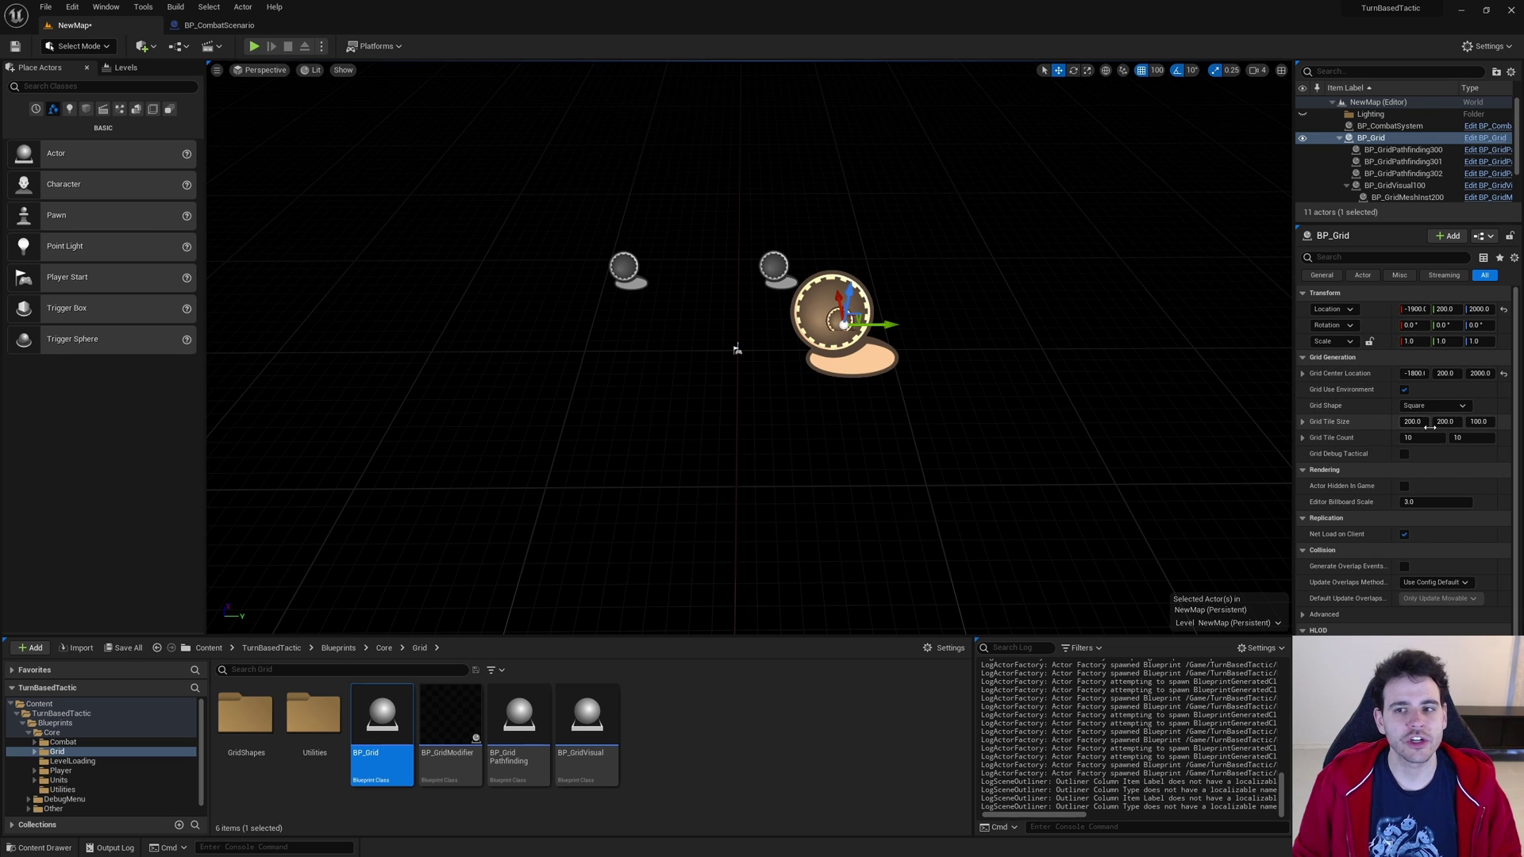
left_click(127, 71)
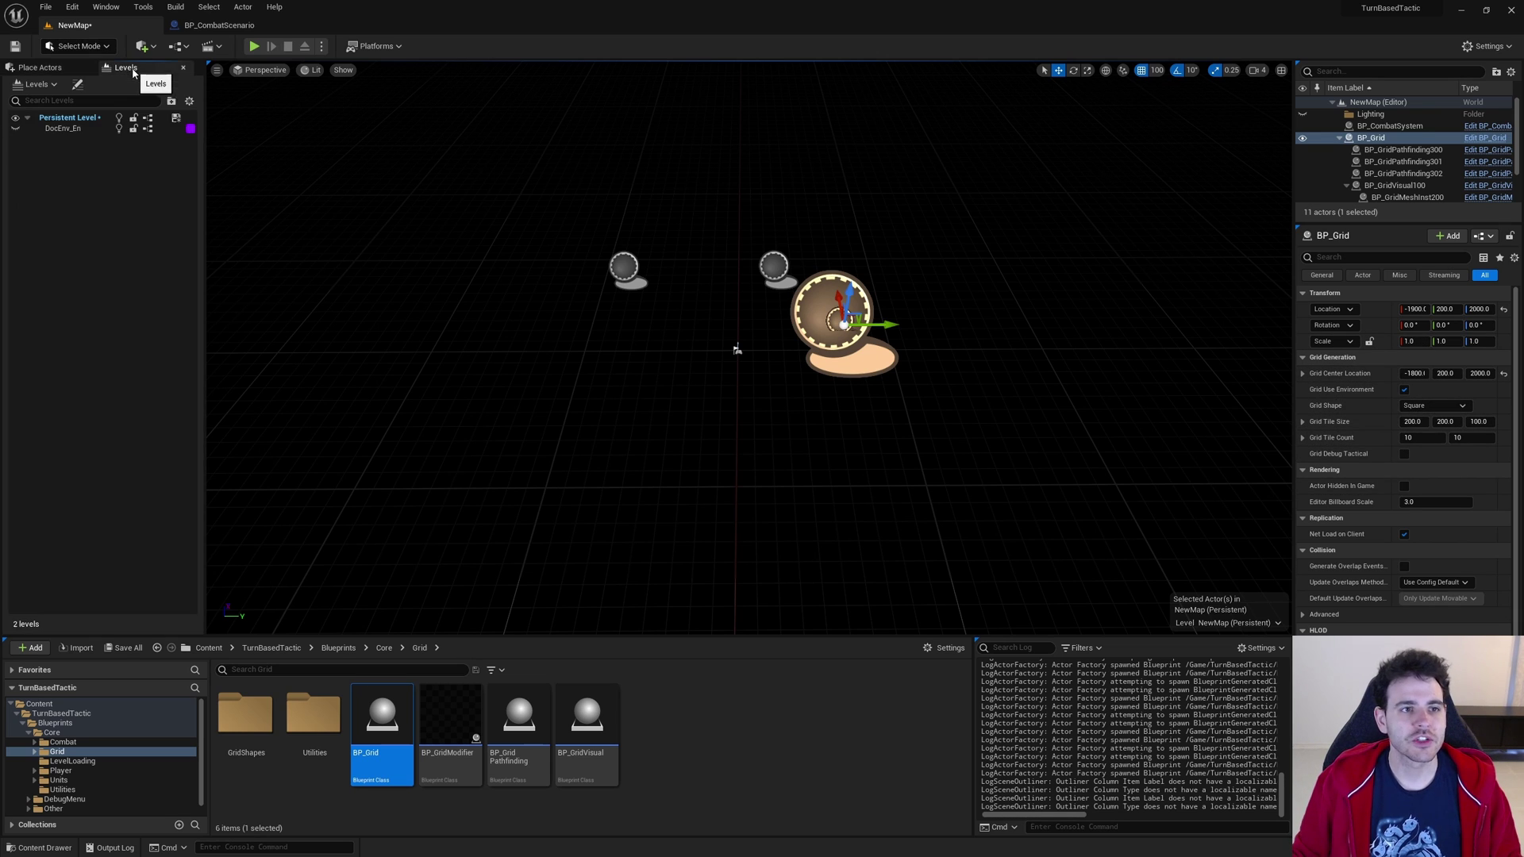
left_click(14, 129)
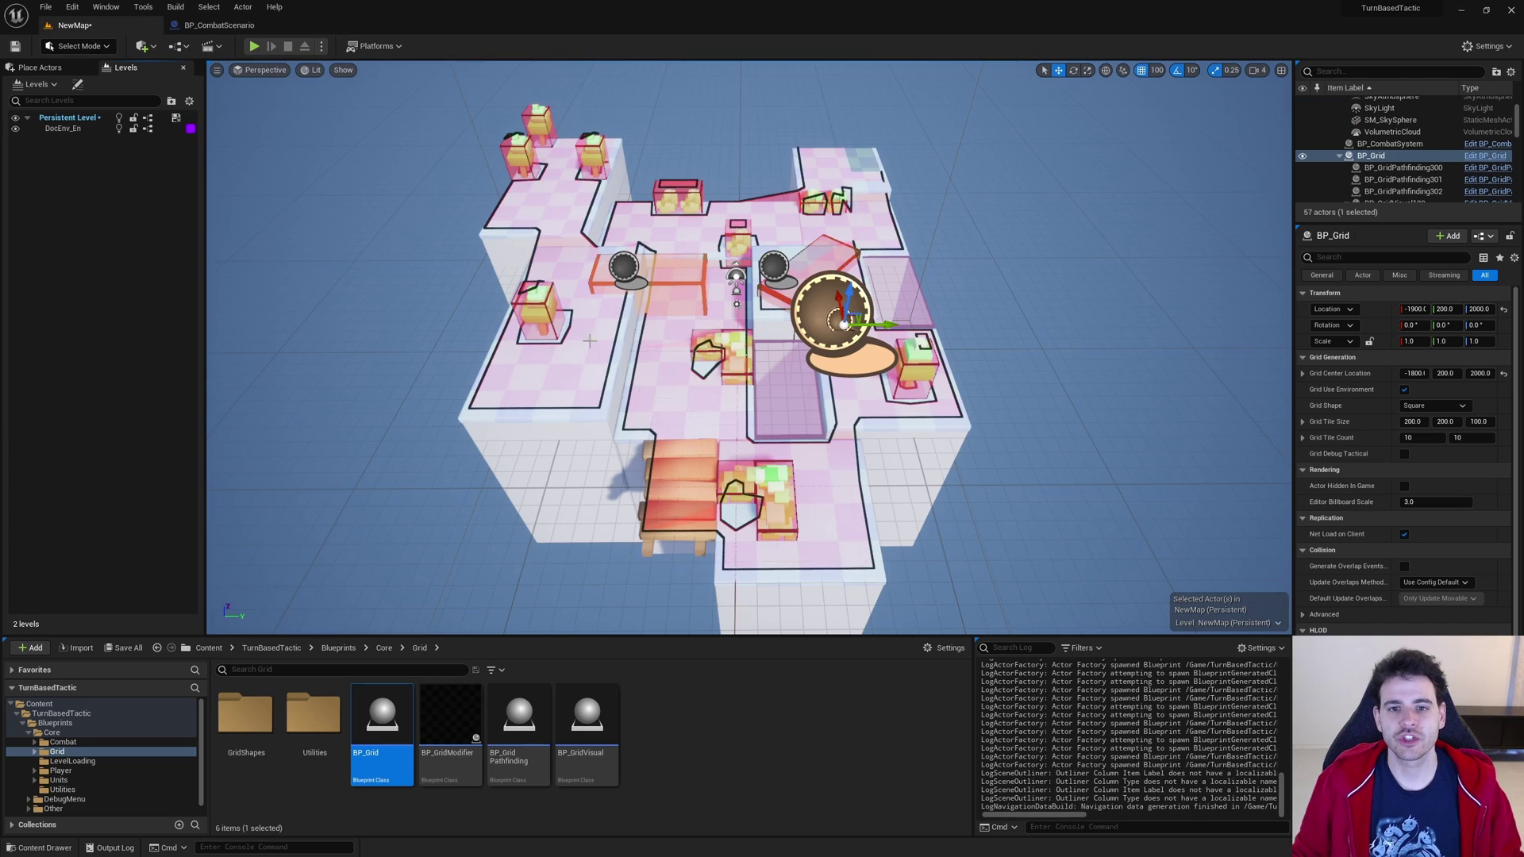
left_click(1507, 311)
key("w")
right_click_drag(873, 357, 827, 395)
key("s")
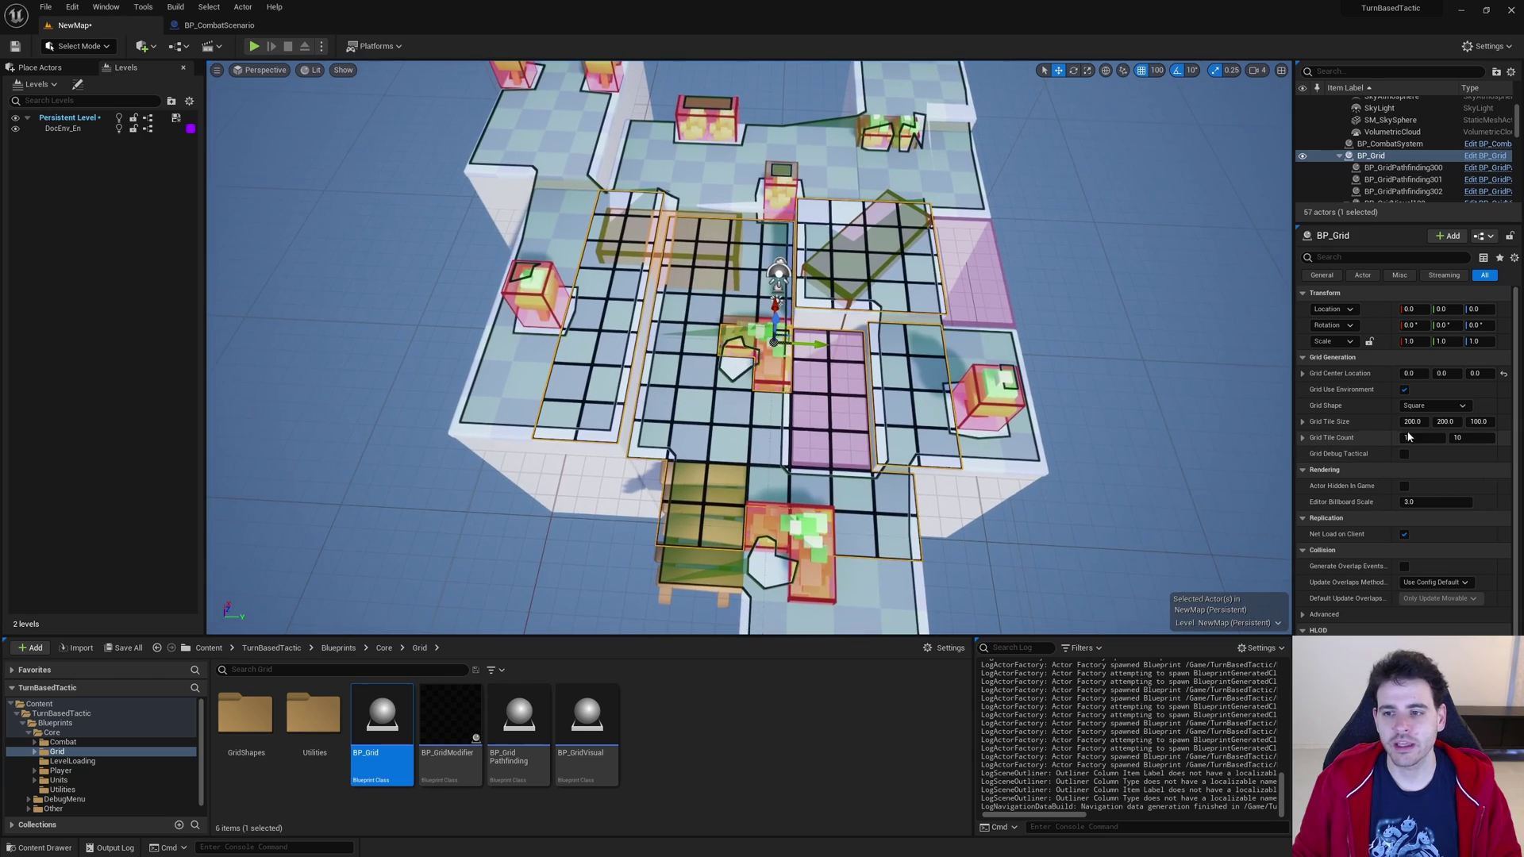
Set the Grid Tile Count of BP_Grid to 20 by 20 so it covers the environment
left_click(1417, 435)
type("20")
key("Tab")
type("20")
key("Return")
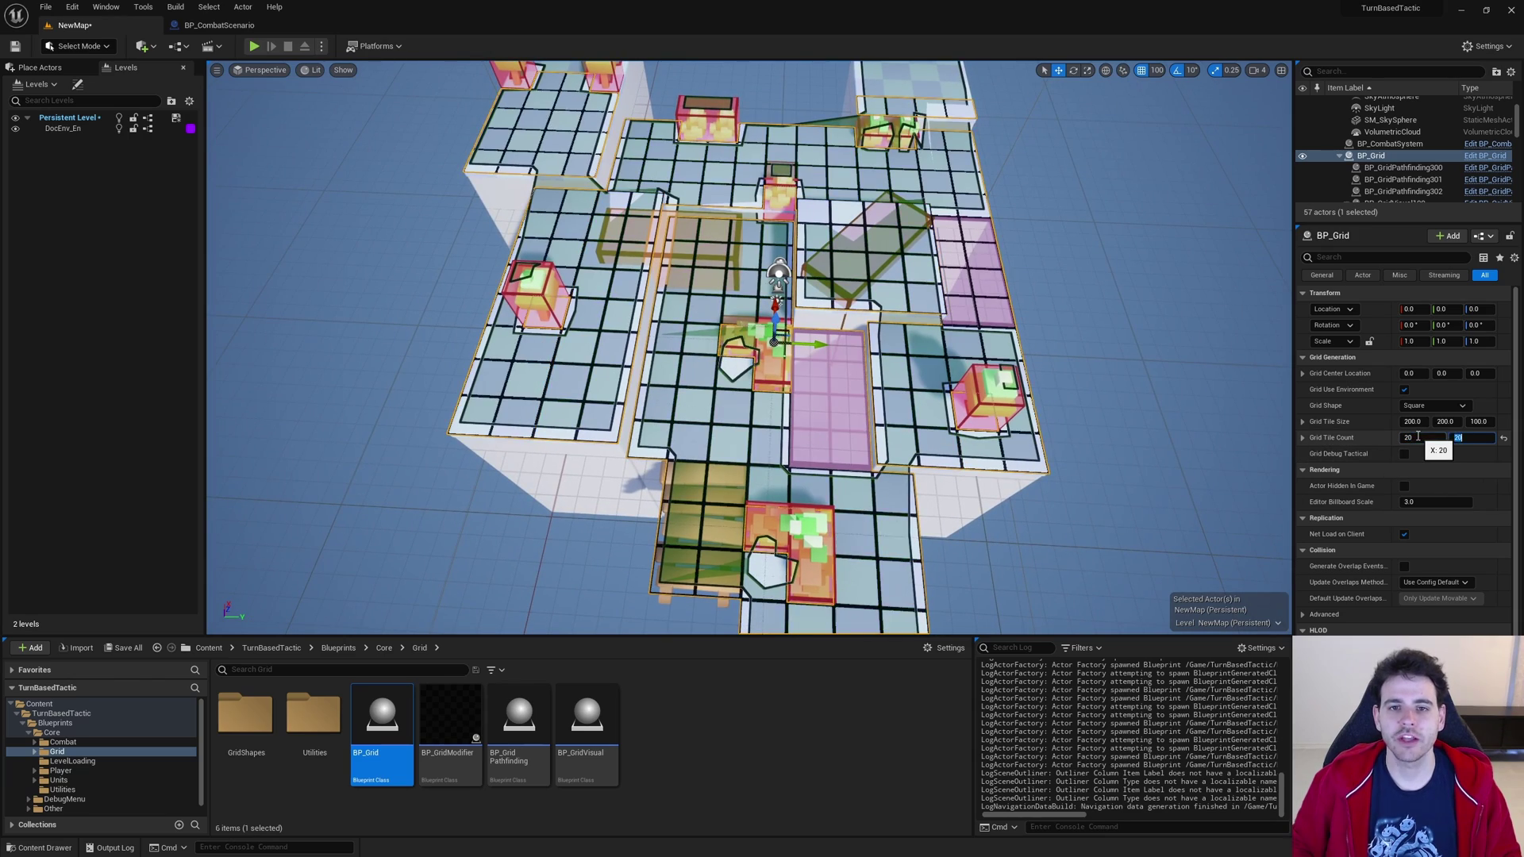
key("s")
right_click_drag(873, 349, 849, 305)
key("w")
key("s")
right_click_drag(1088, 508, 1083, 524)
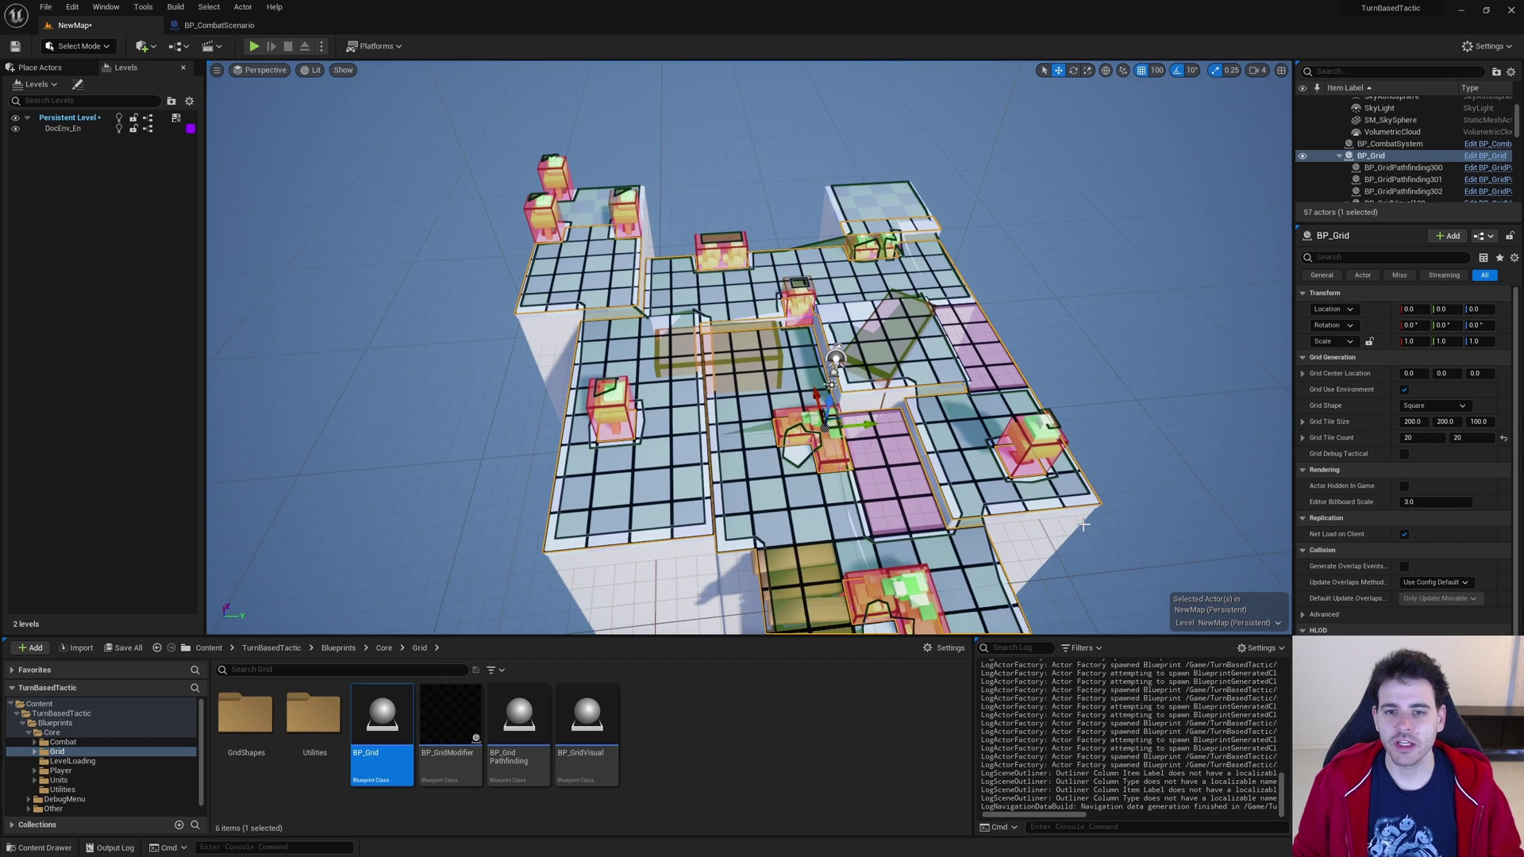
Save the level and switch the viewport to game view to hide the editor helpers
left_click(1389, 144)
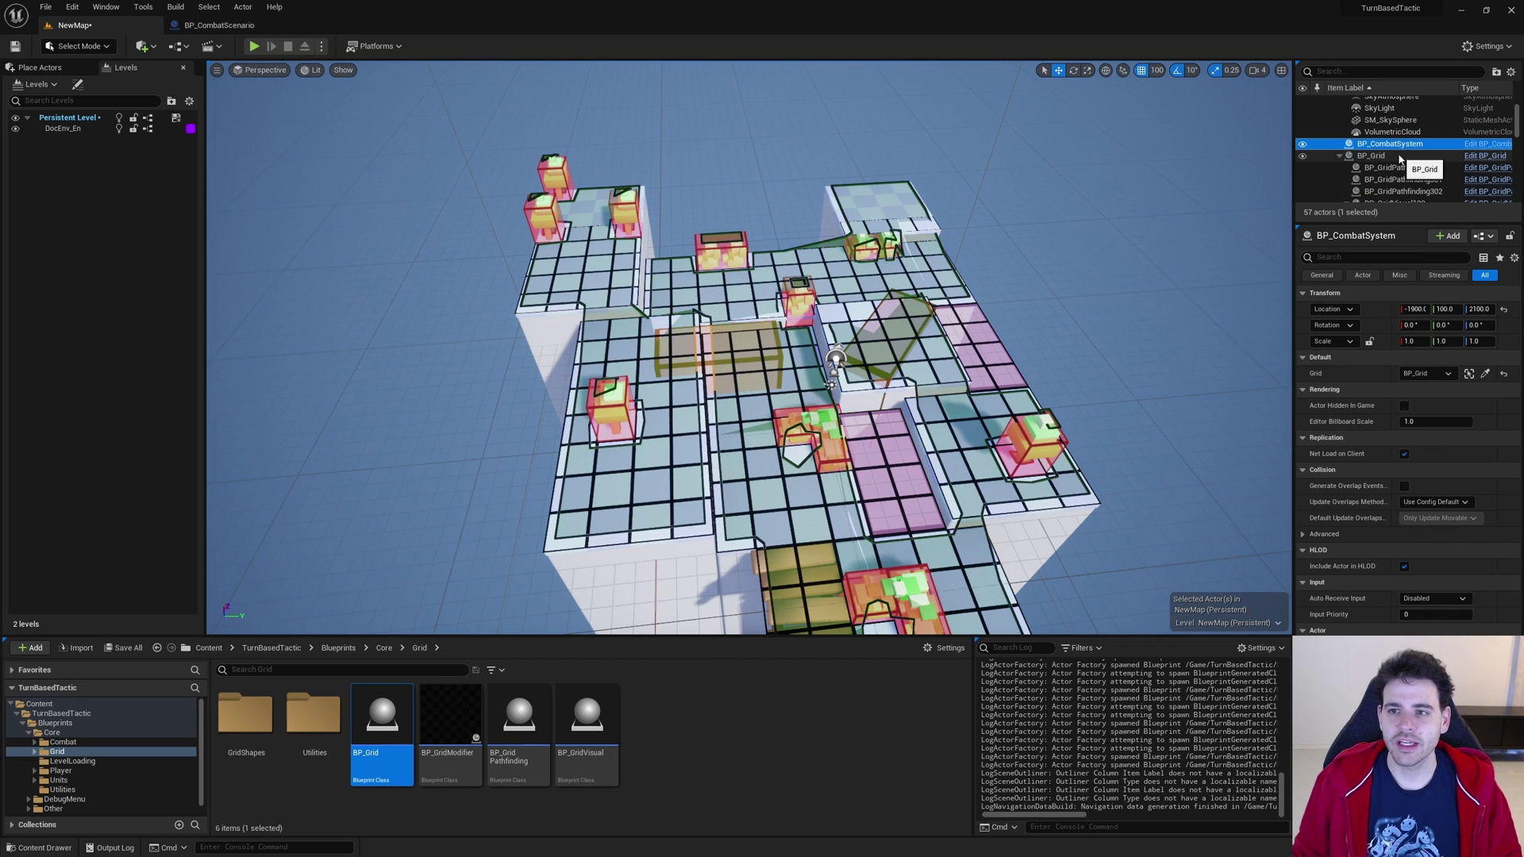
scroll(1403, 163, "down", 5)
scroll(1400, 161, "down", 1)
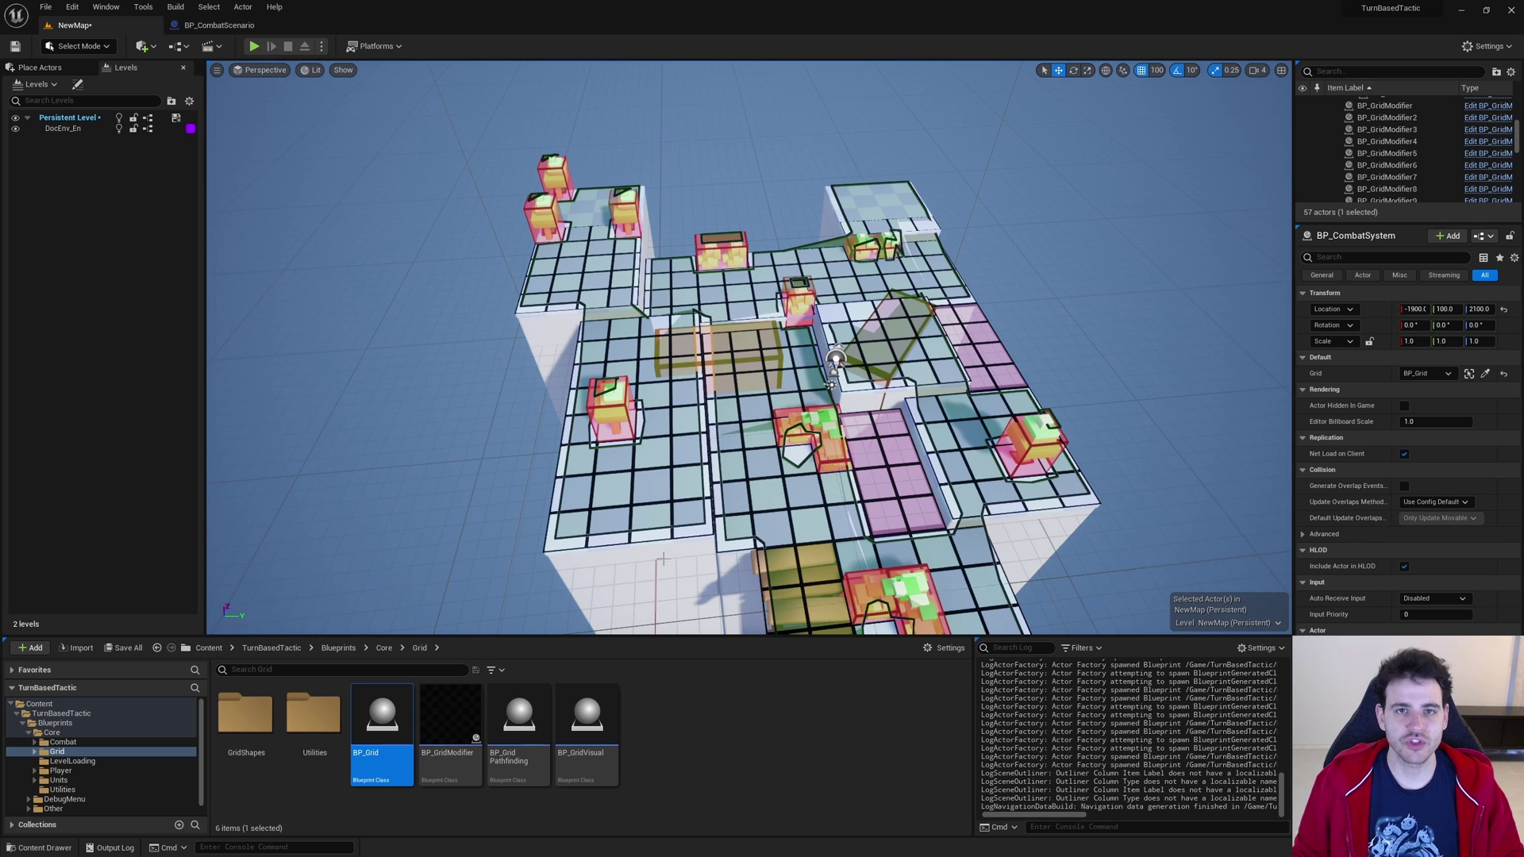
key("ctrl+s")
key("g")
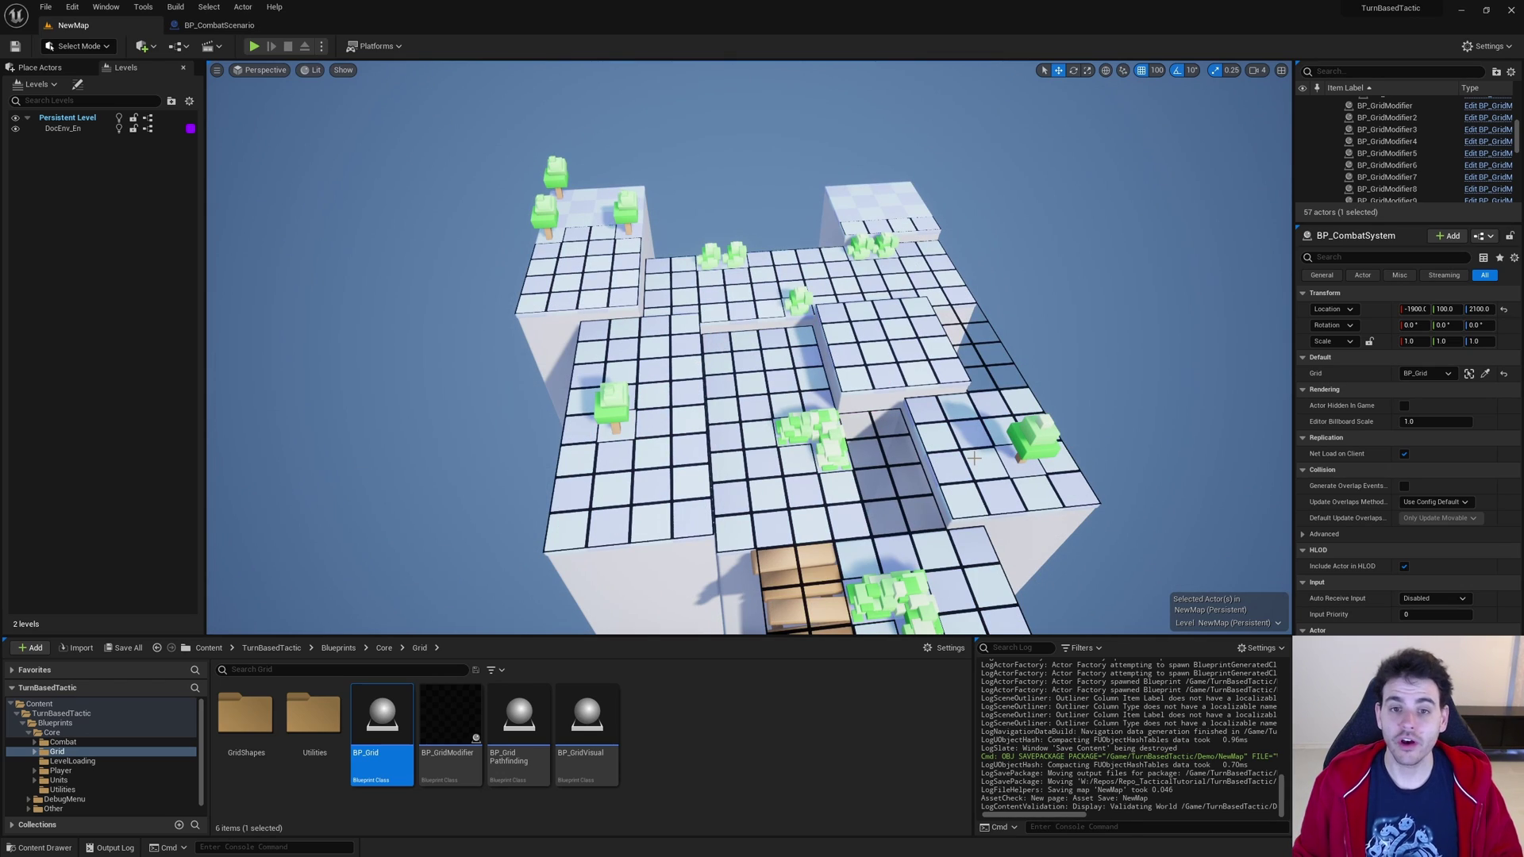
Place seven BP_Unit actors from the Core/Units folder on different parts of the grid
right_click_drag(851, 579, 892, 483)
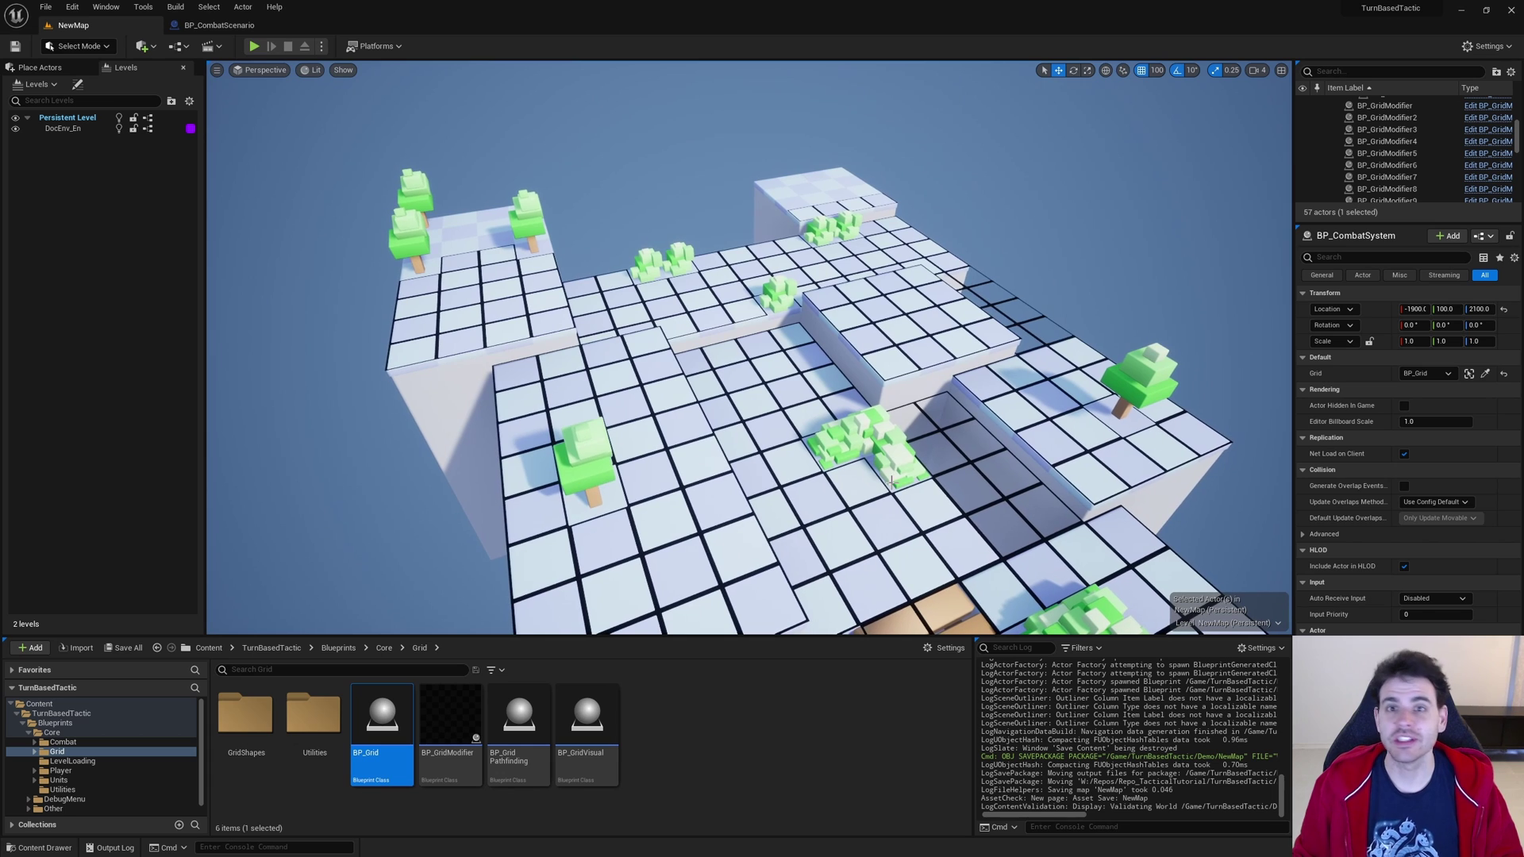
left_click(100, 734)
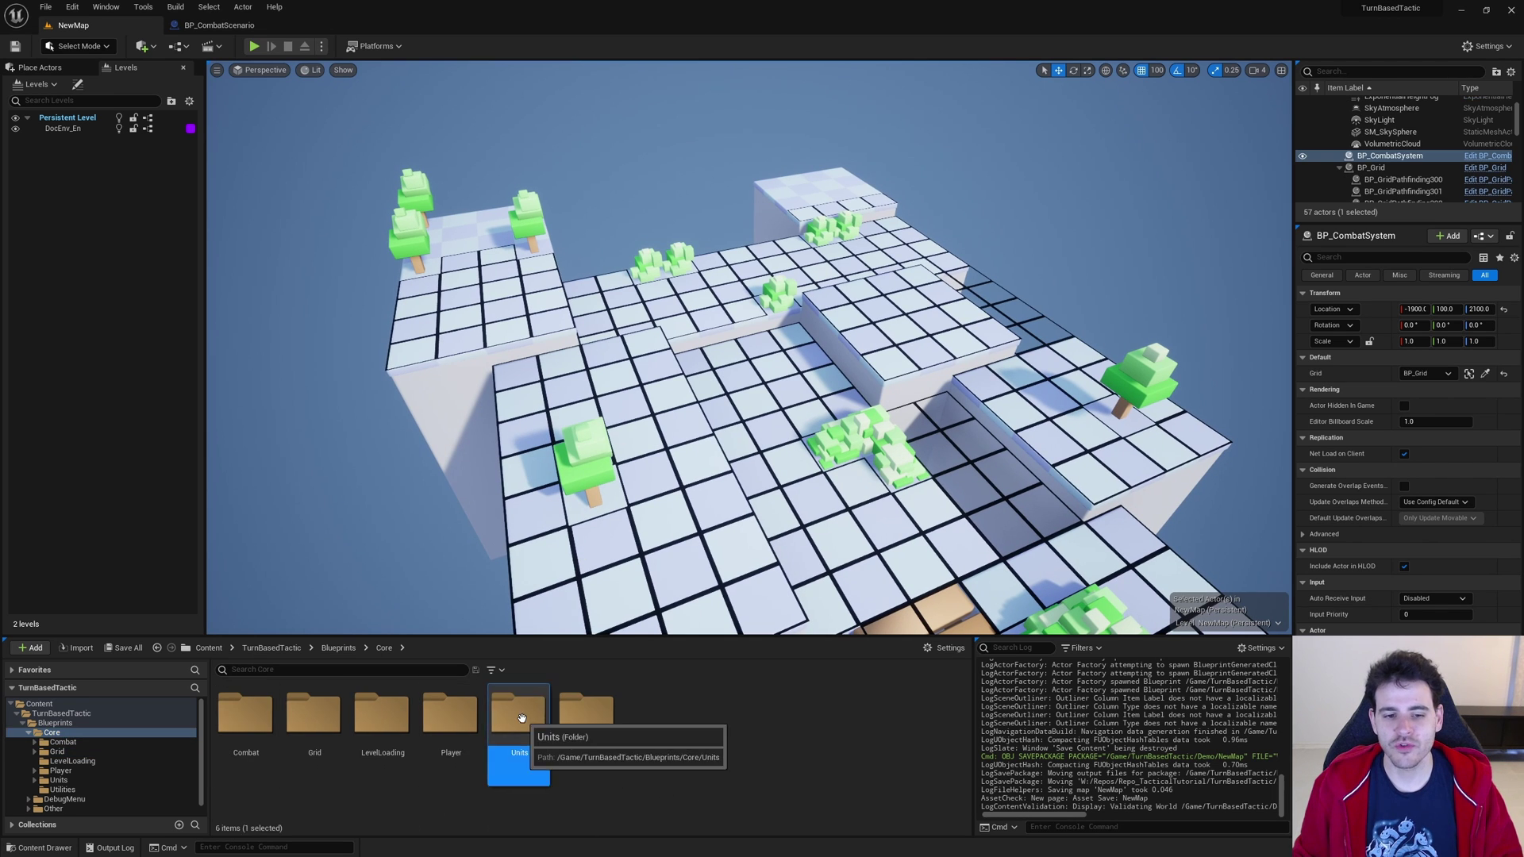
double_click(519, 715)
left_click_drag(518, 719, 904, 321)
left_click_drag(689, 318, 704, 308)
left_click_drag(520, 727, 1084, 430)
left_click_drag(1009, 485, 1009, 485)
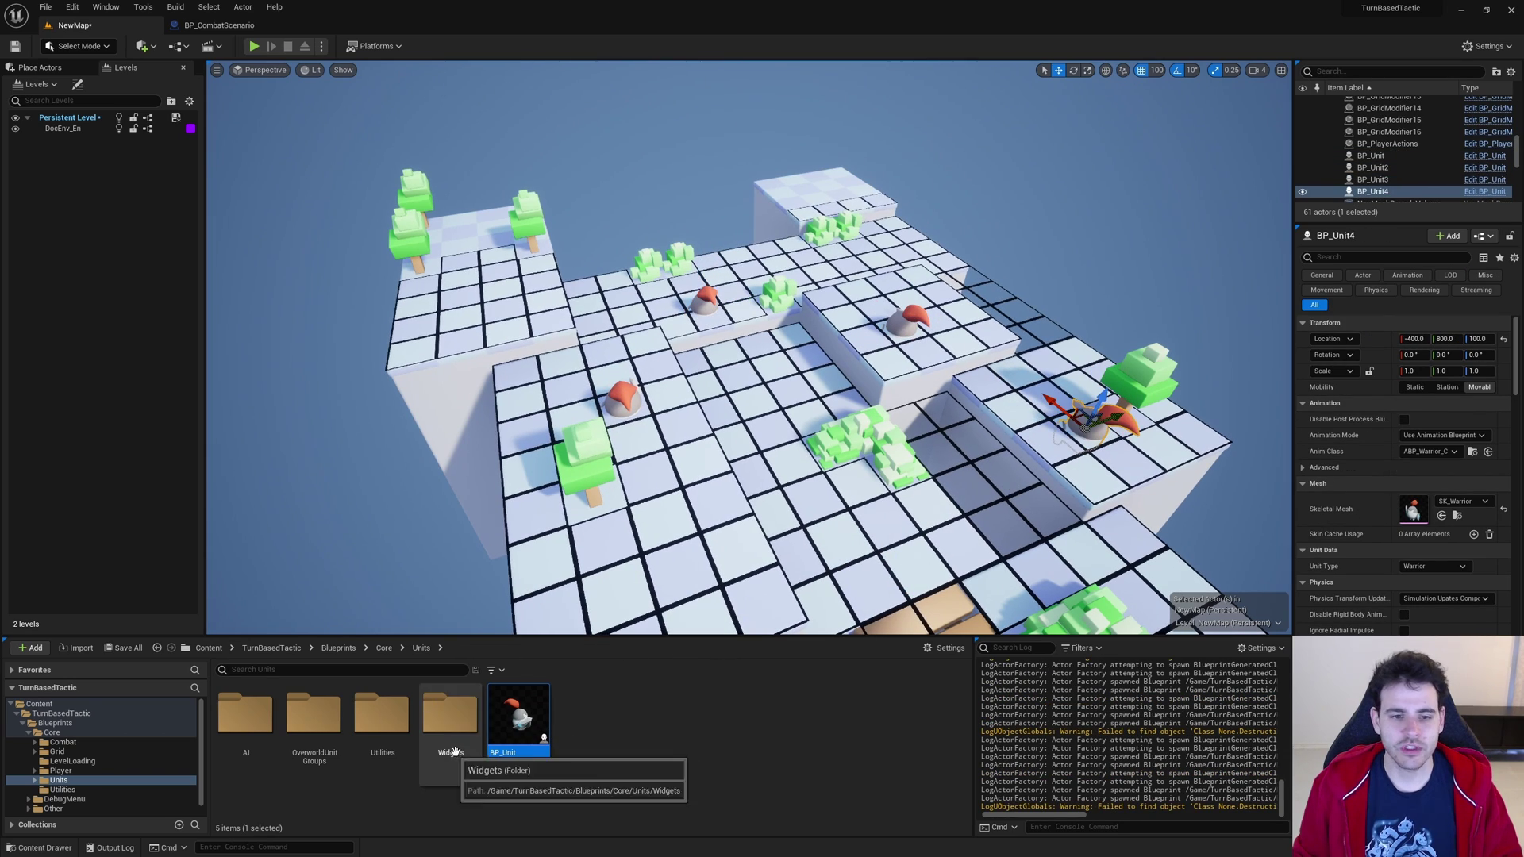
left_click_drag(518, 718, 498, 300)
left_click_drag(508, 743, 905, 247)
key("a")
right_click_drag(857, 488, 1024, 508)
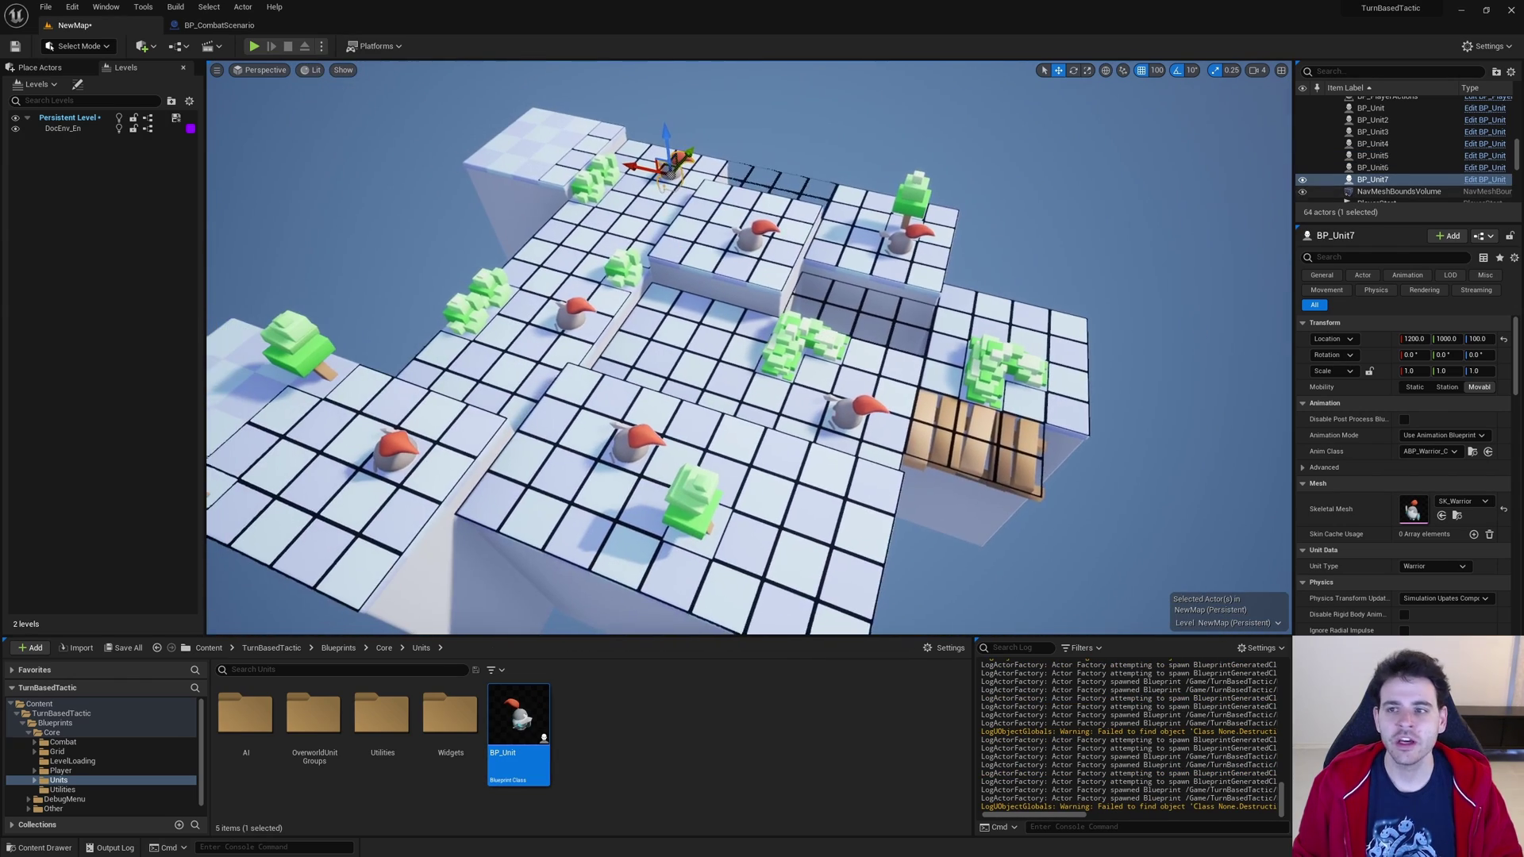
Select all seven BP_Unit actors together and raise them to stand on the grid surface
left_click(1370, 108, "shift")
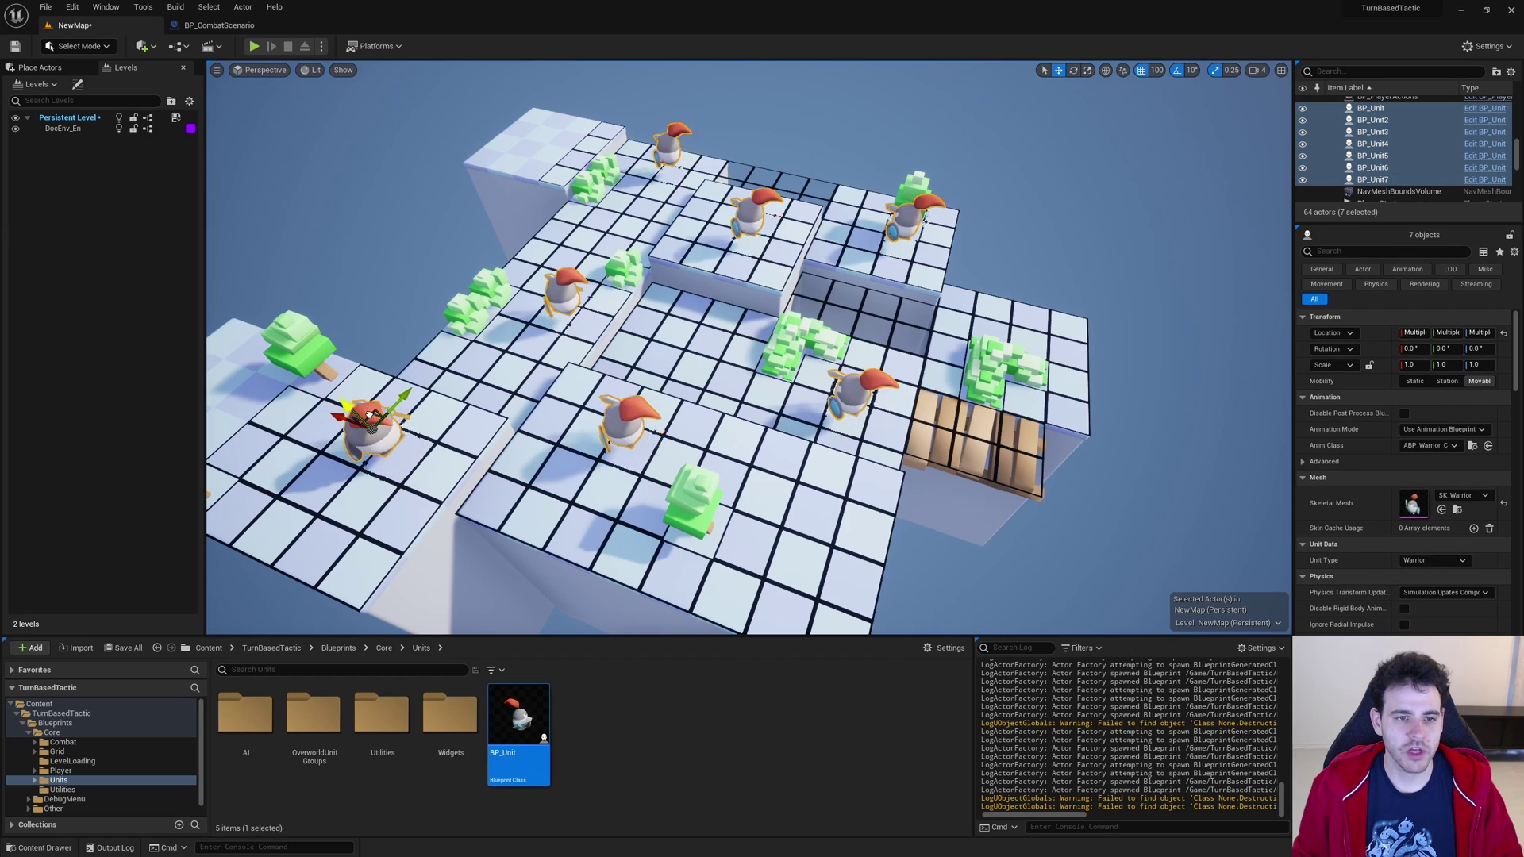
key("f")
key("d")
right_click_drag(563, 252, 527, 224)
key("a")
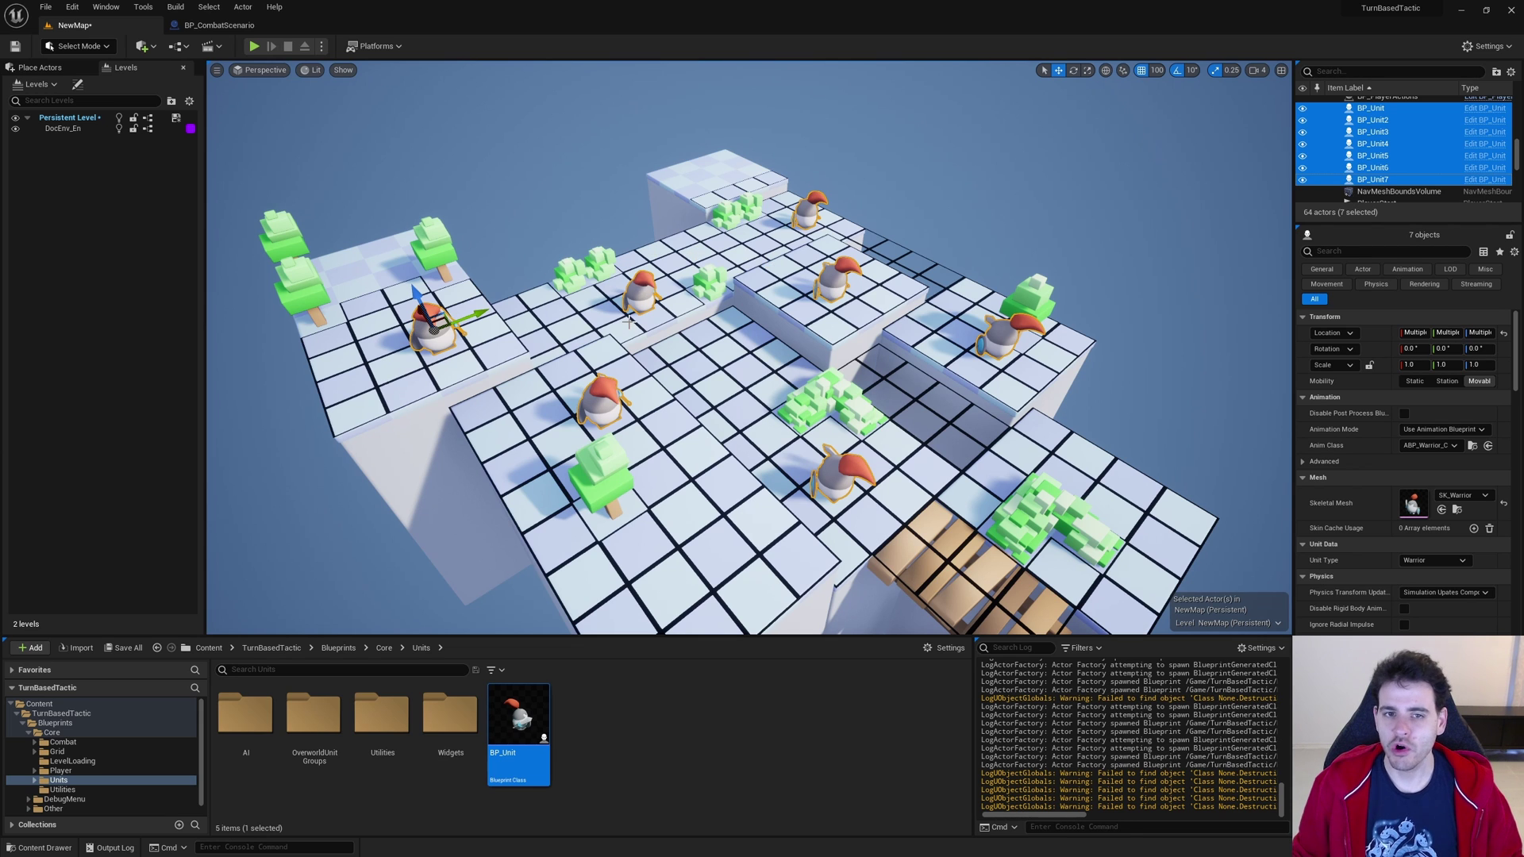
Set the Unit Type of BP_Unit3, the unit between the two sets of rear bushes, to Ranger
left_click(640, 296)
scroll(1358, 592, "down", 5)
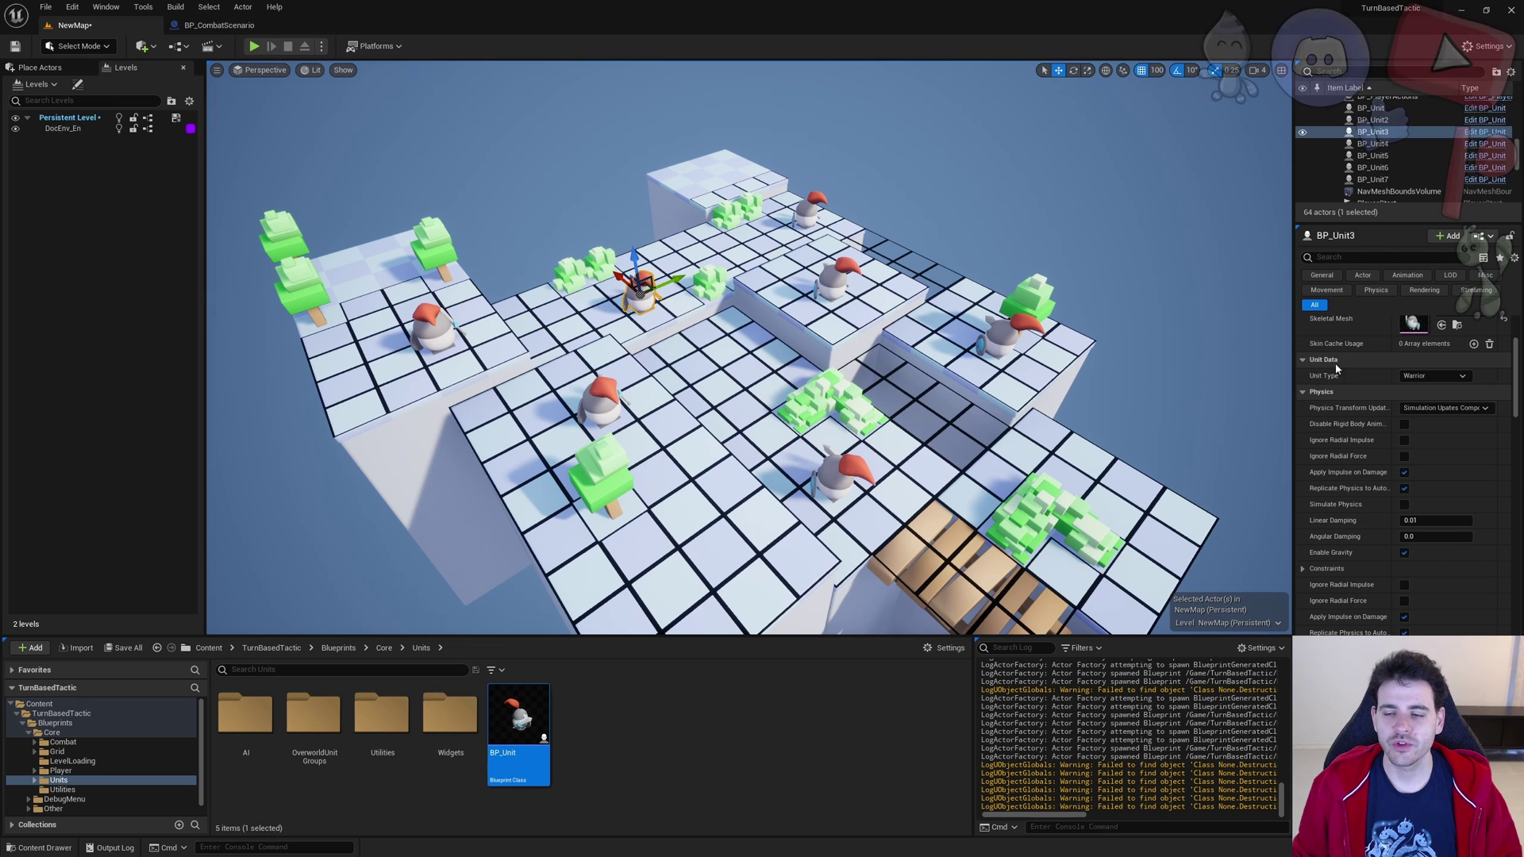
scroll(1350, 397, "up", 2)
left_click(1420, 432)
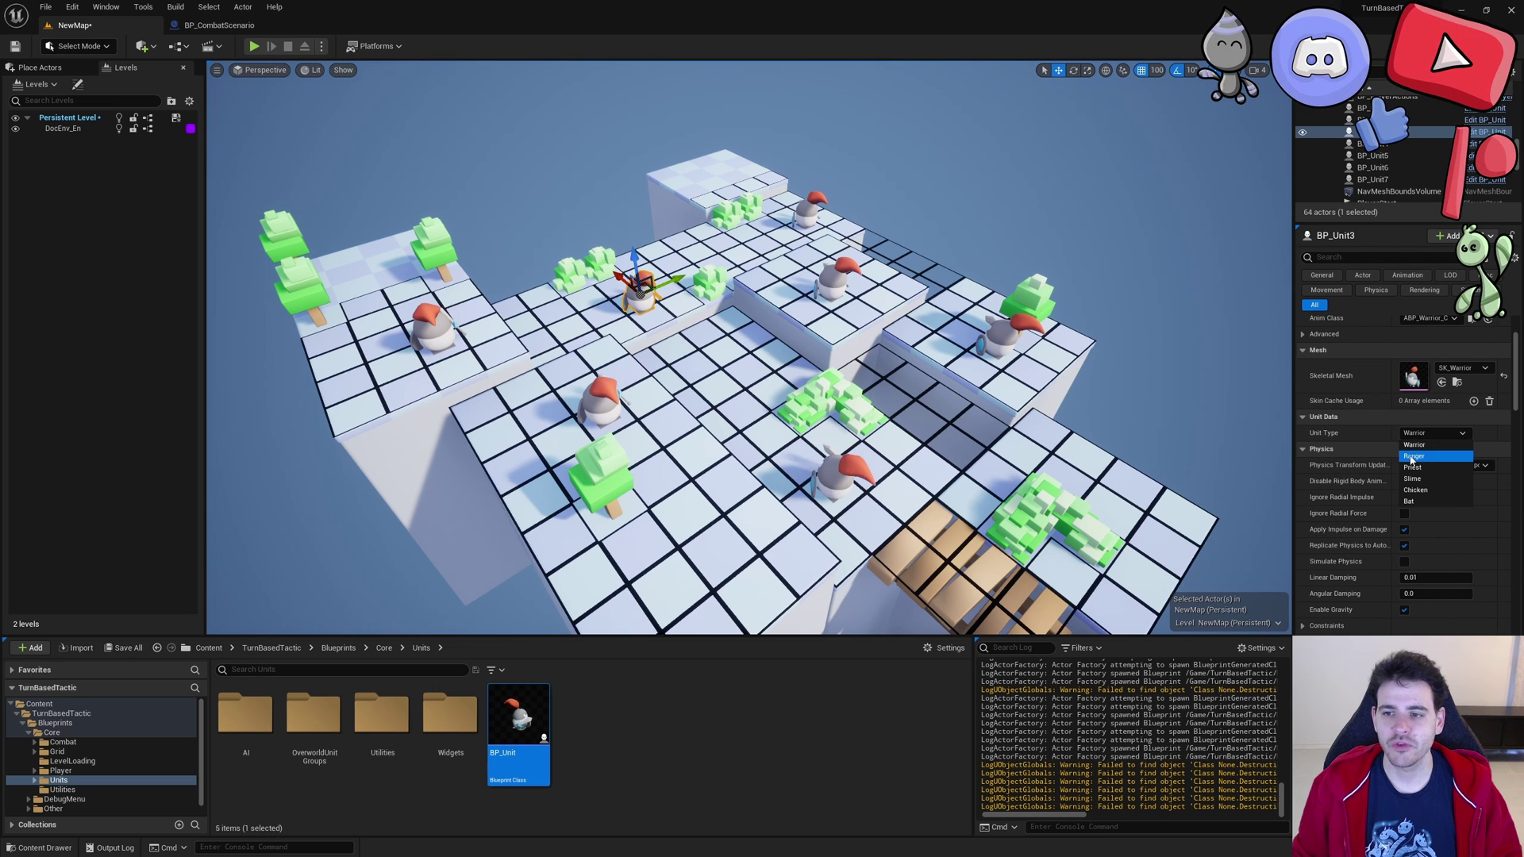
left_click(1413, 456)
Set the Unit Type of BP_Unit7 at the far end to Slime and of BP_Unit2 on the central platform to Priest
left_click(810, 208)
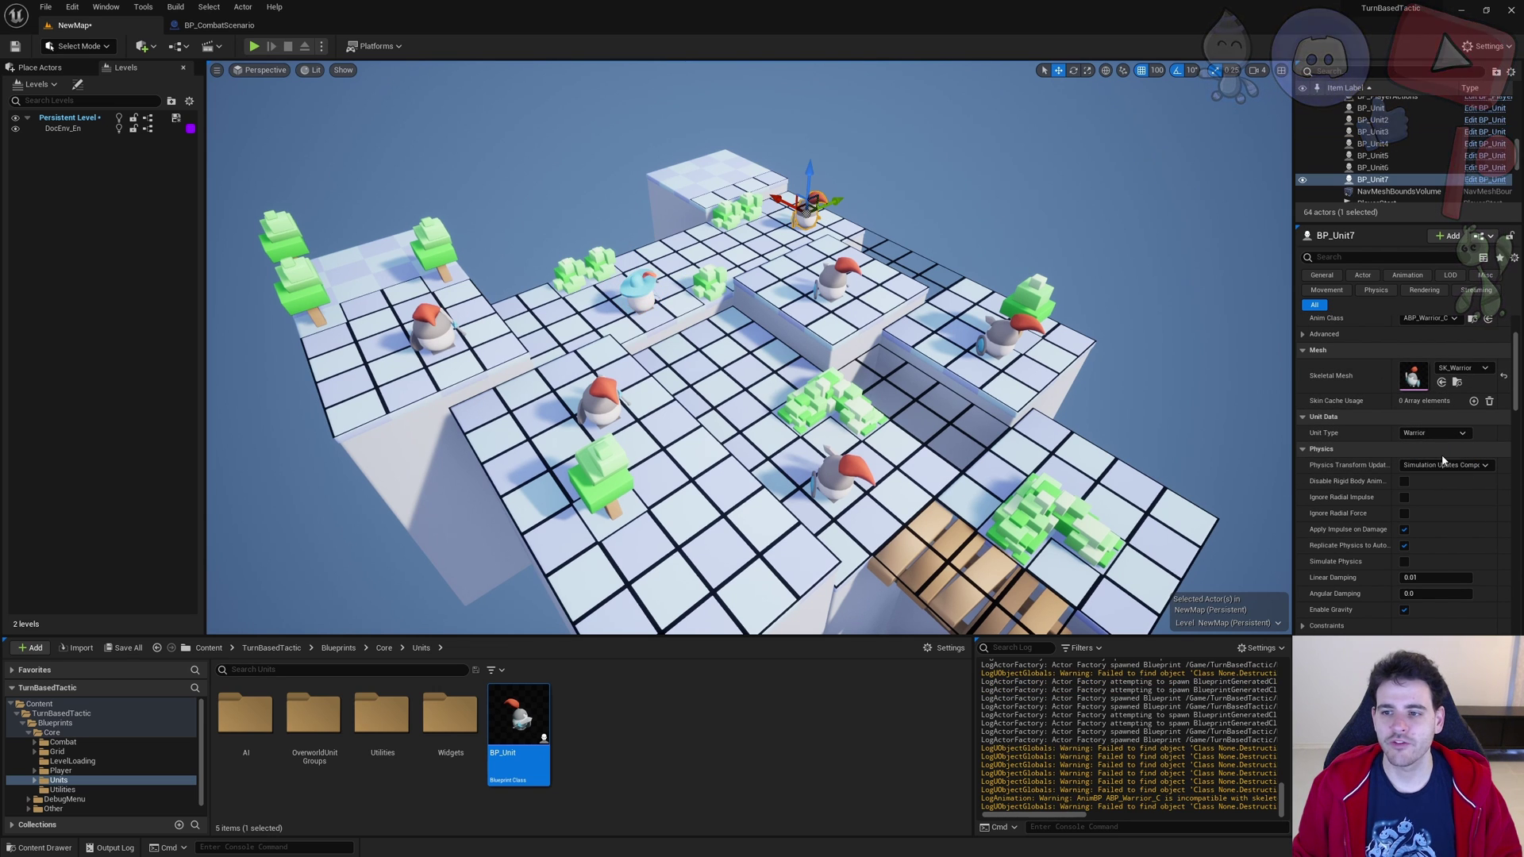
left_click(1435, 433)
left_click(1421, 481)
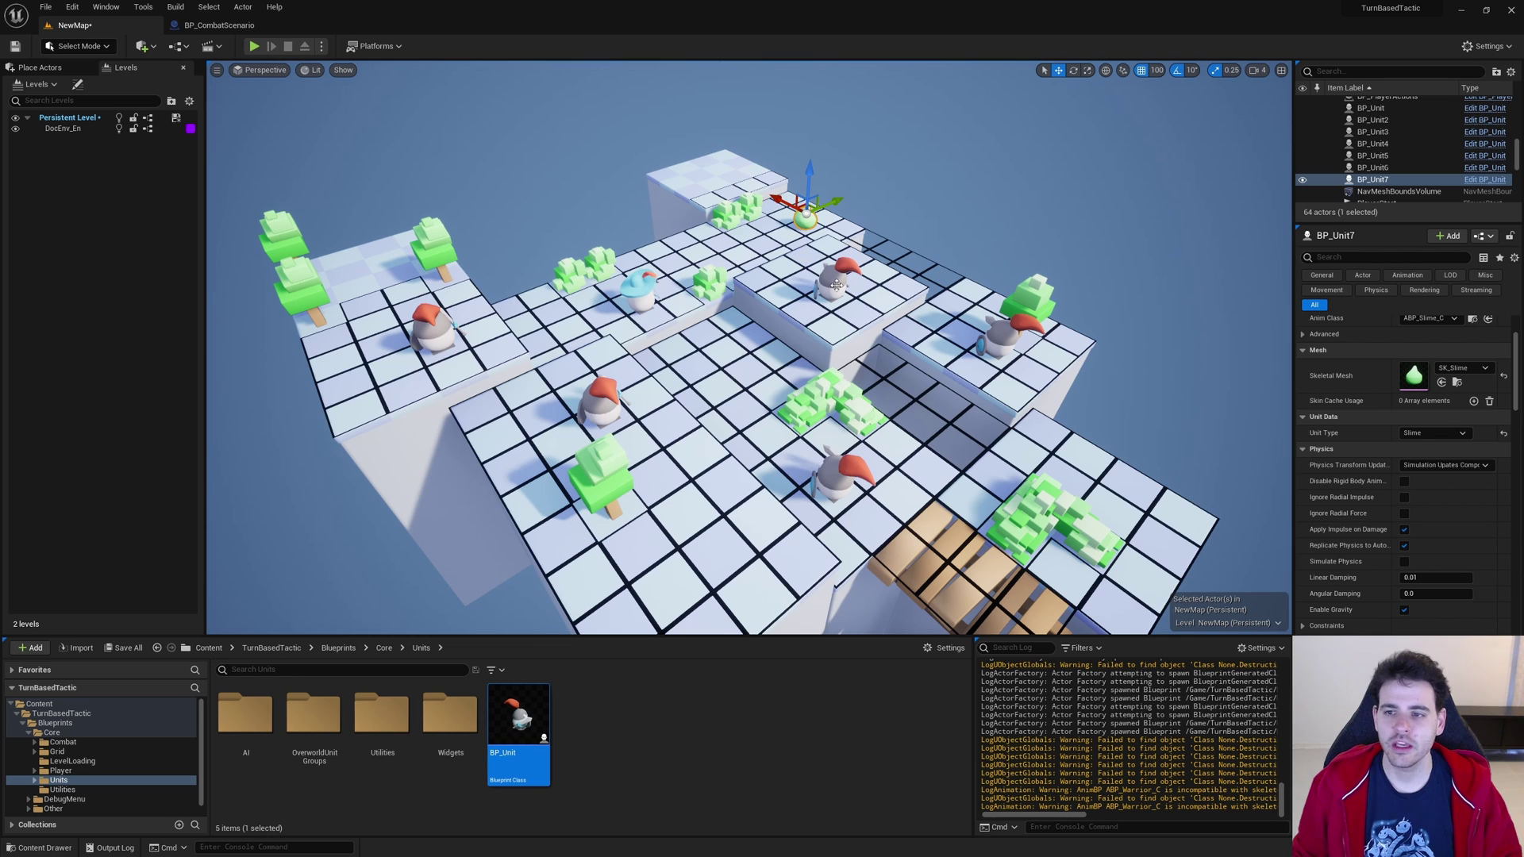
left_click(836, 284)
left_click(1435, 432)
left_click(1421, 468)
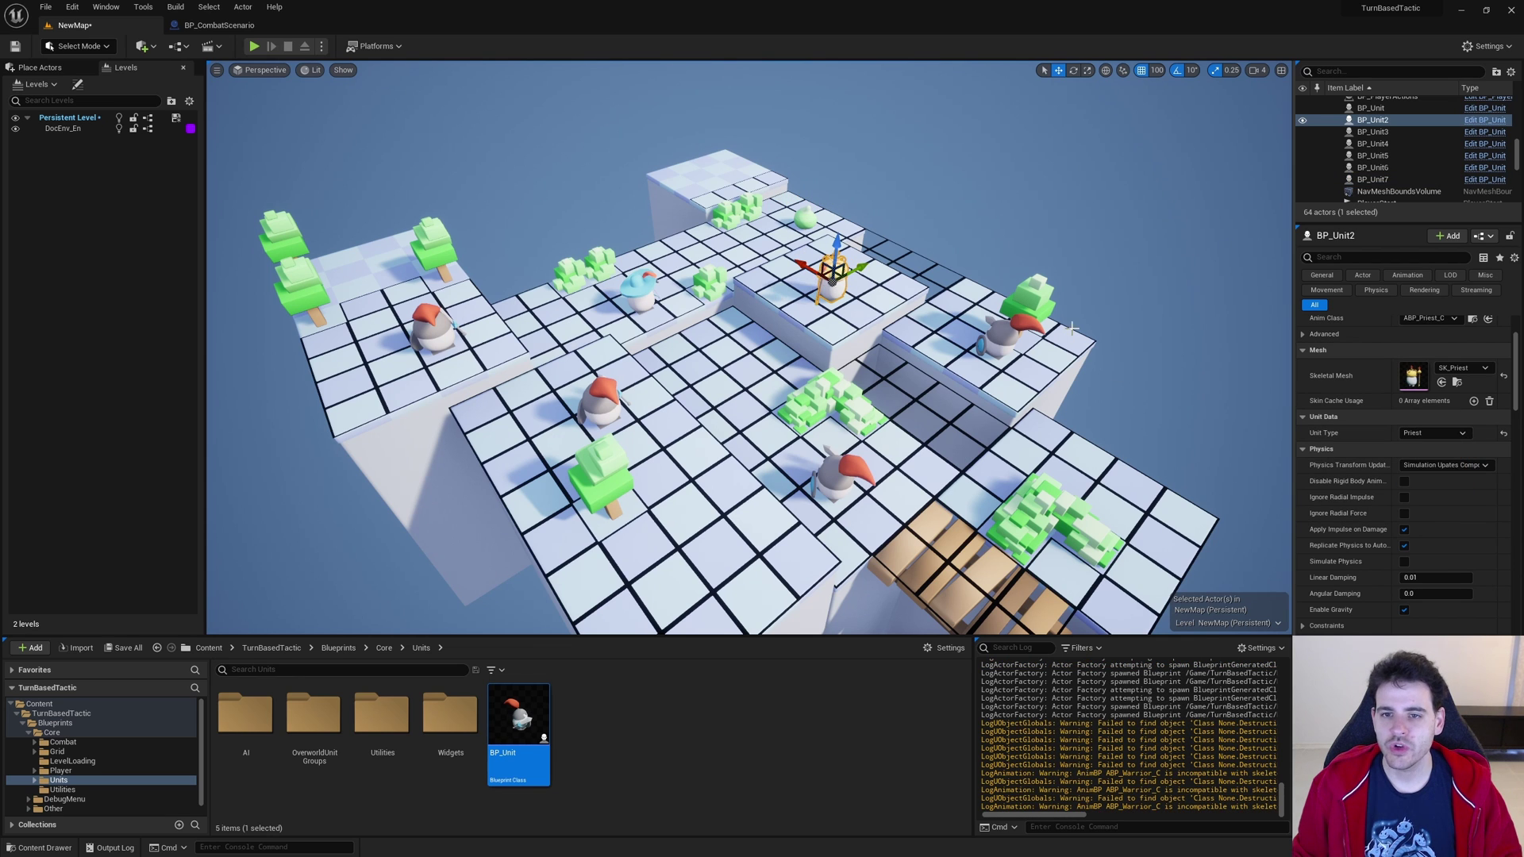
Set the Unit Type of BP_Unit4 beside the tree to Bat and of BP_Unit5 near the wooden stairs to Chicken
left_click(1000, 332)
left_click(1435, 432)
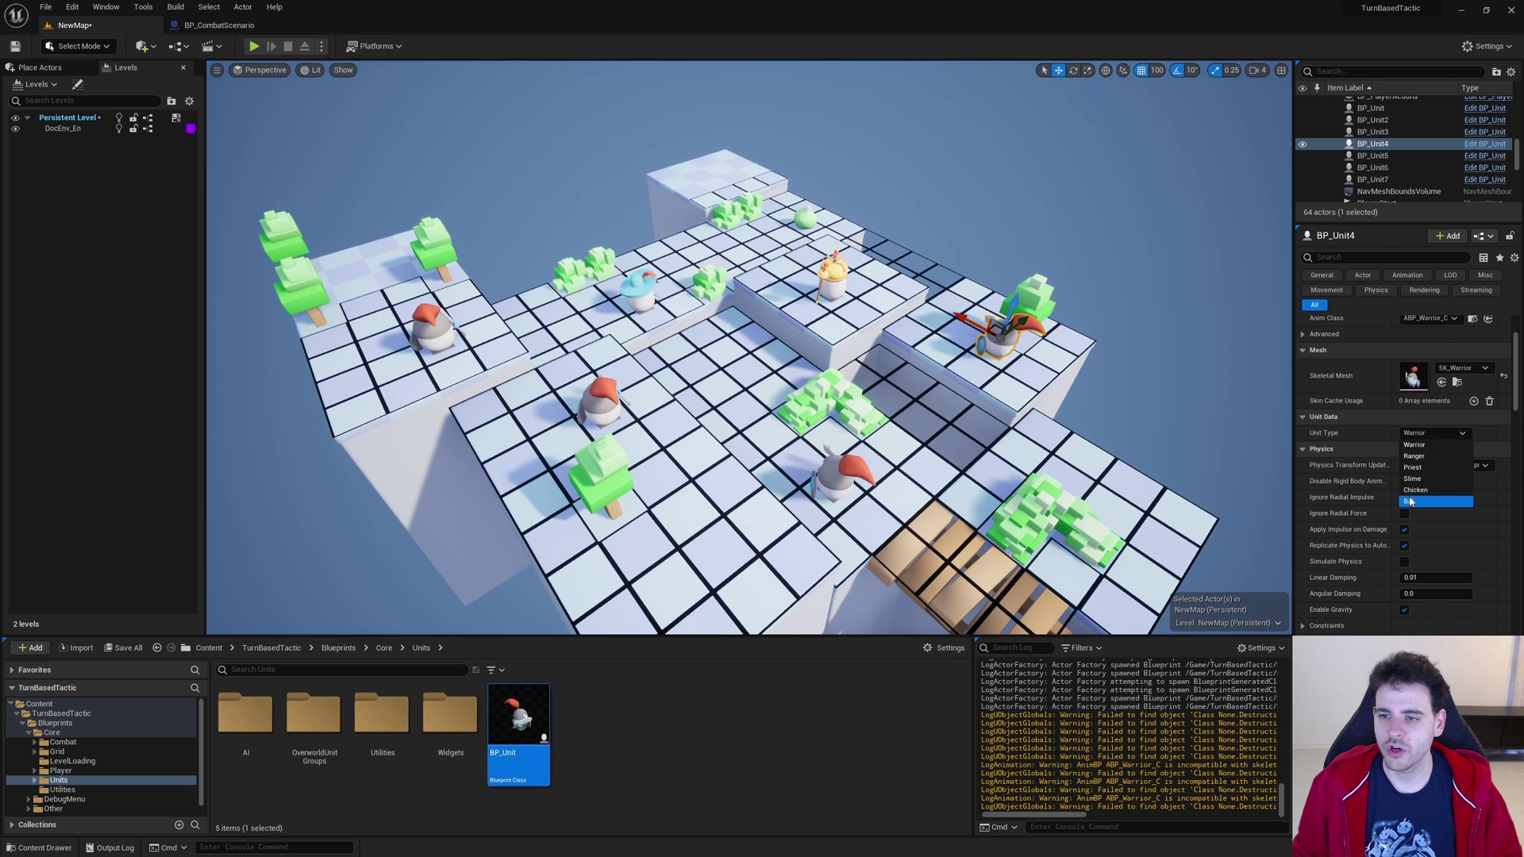
left_click(1421, 496)
left_click(844, 460)
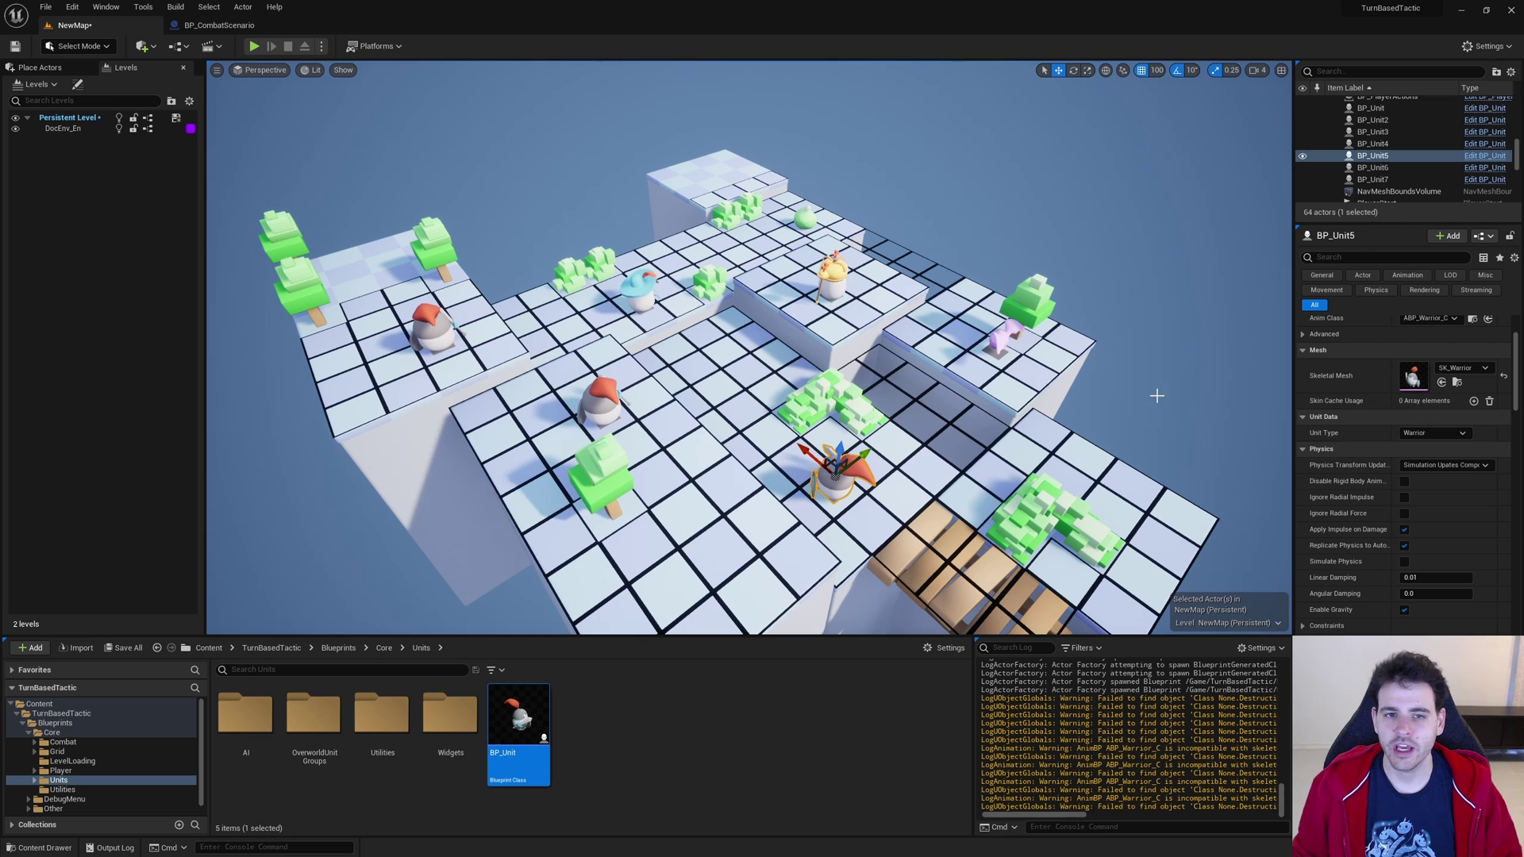
left_click(1435, 433)
left_click(1442, 492)
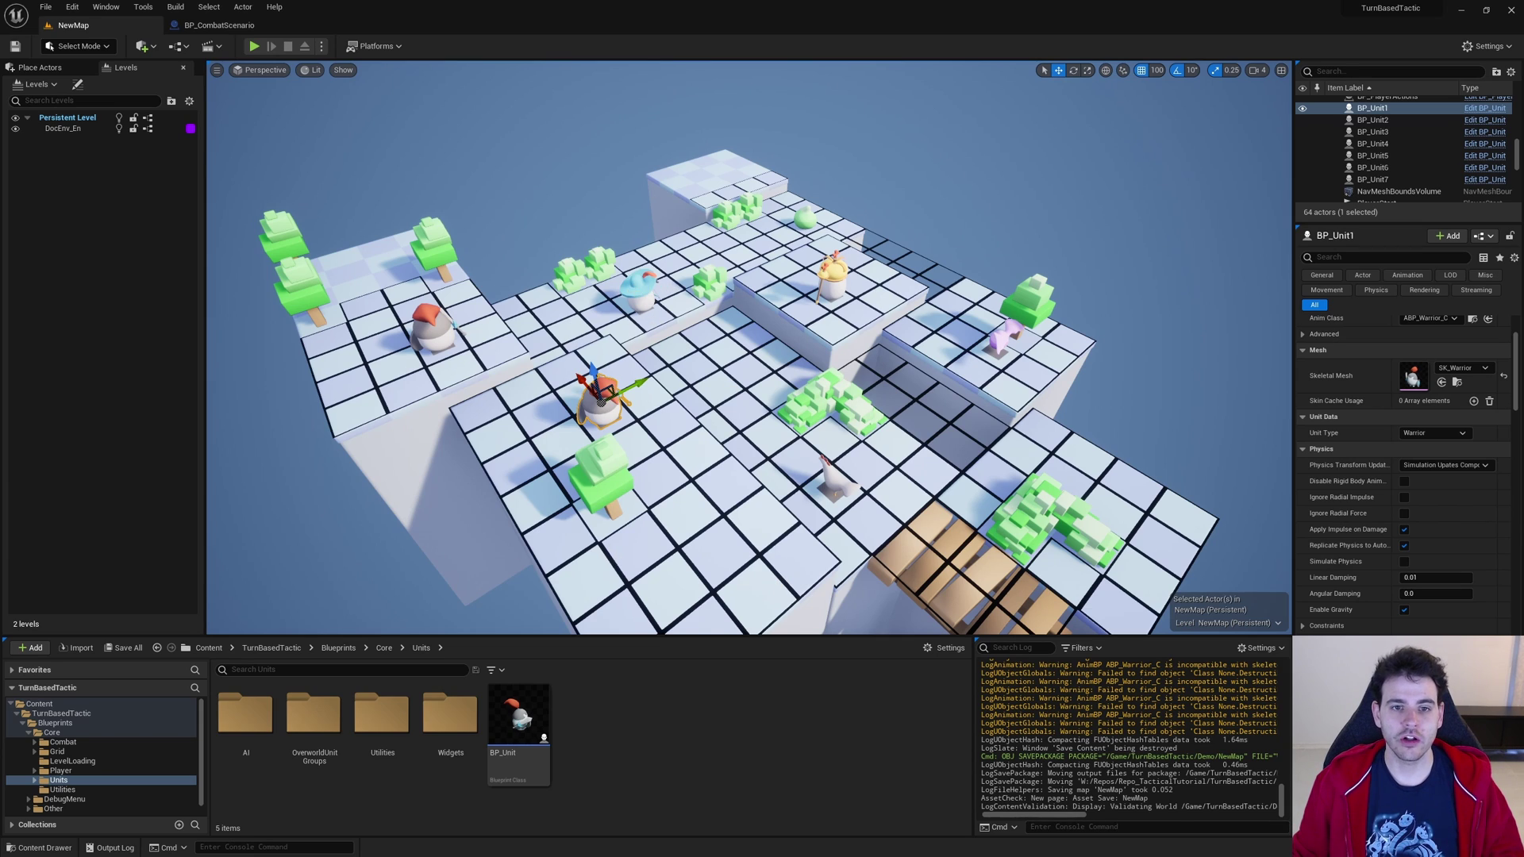
Move the Ranger unit a short distance across the grid toward the neighbouring bushes
left_click(640, 292)
right_click_drag(640, 292, 817, 270)
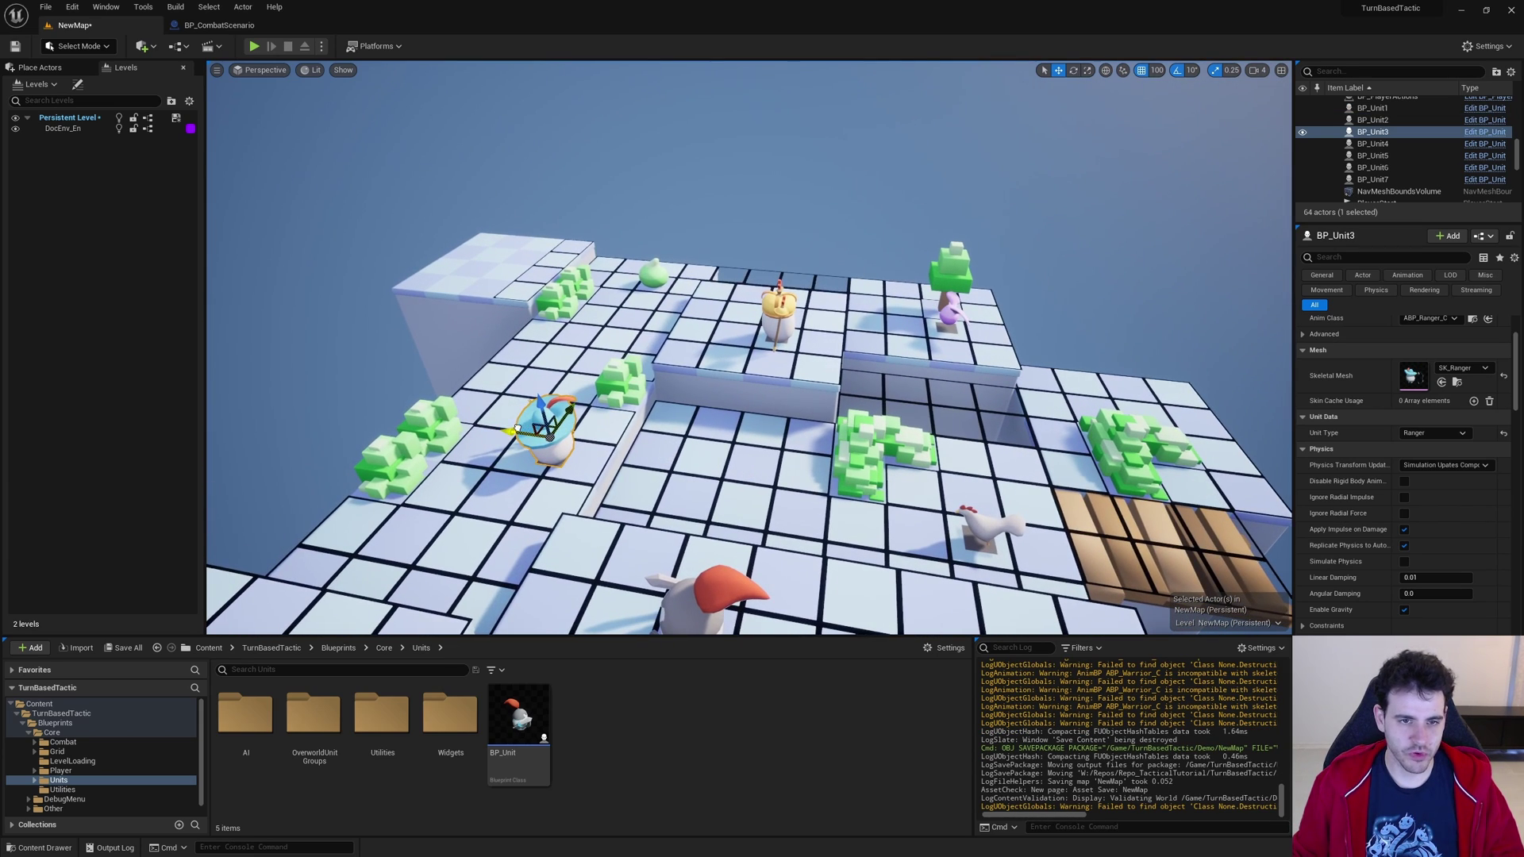
left_click_drag(517, 431, 502, 425)
right_click_drag(805, 439, 876, 446)
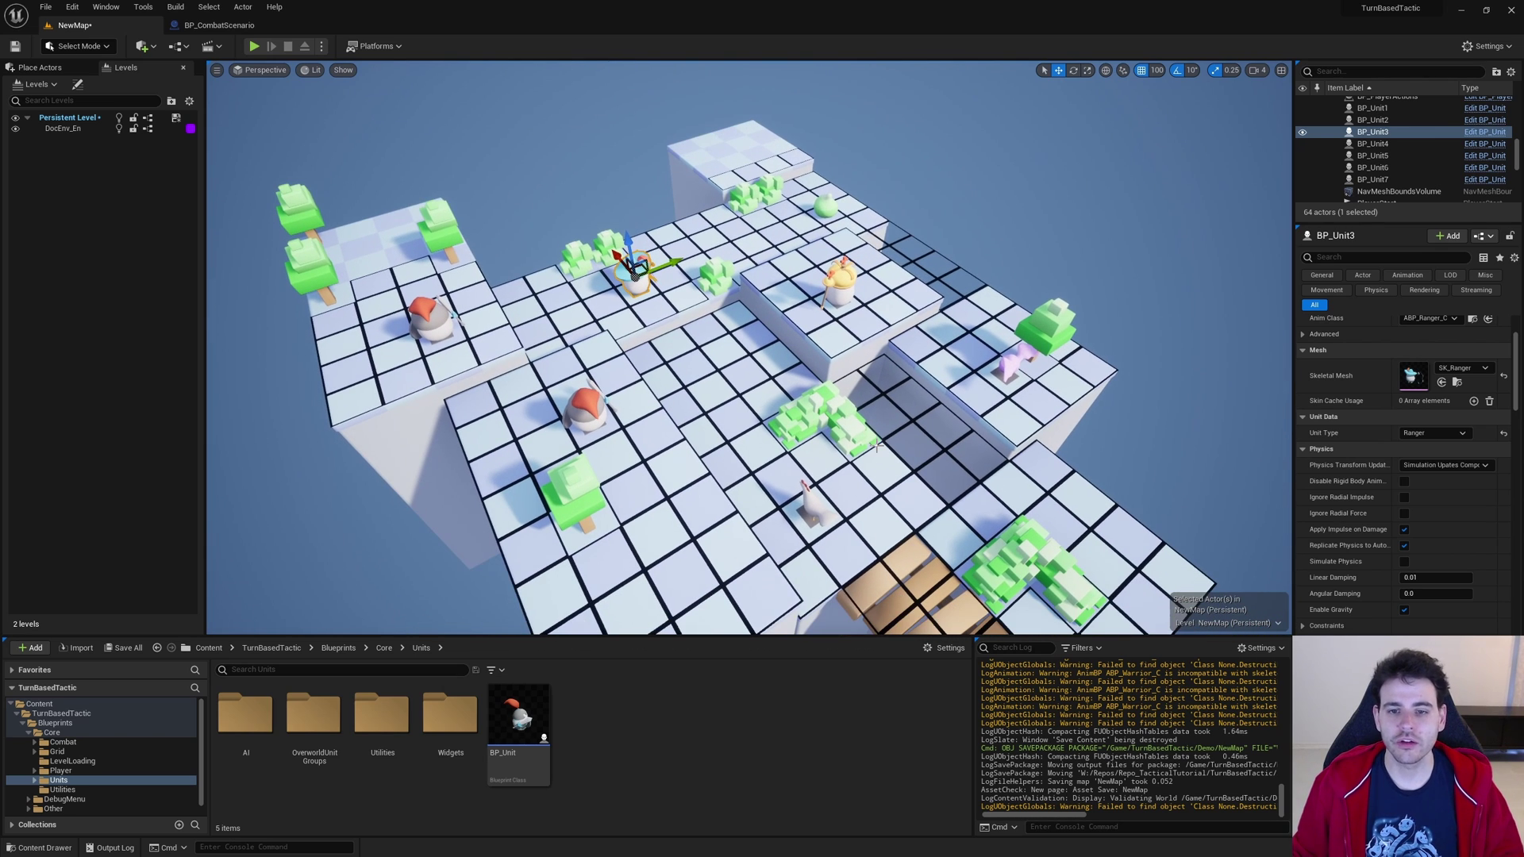
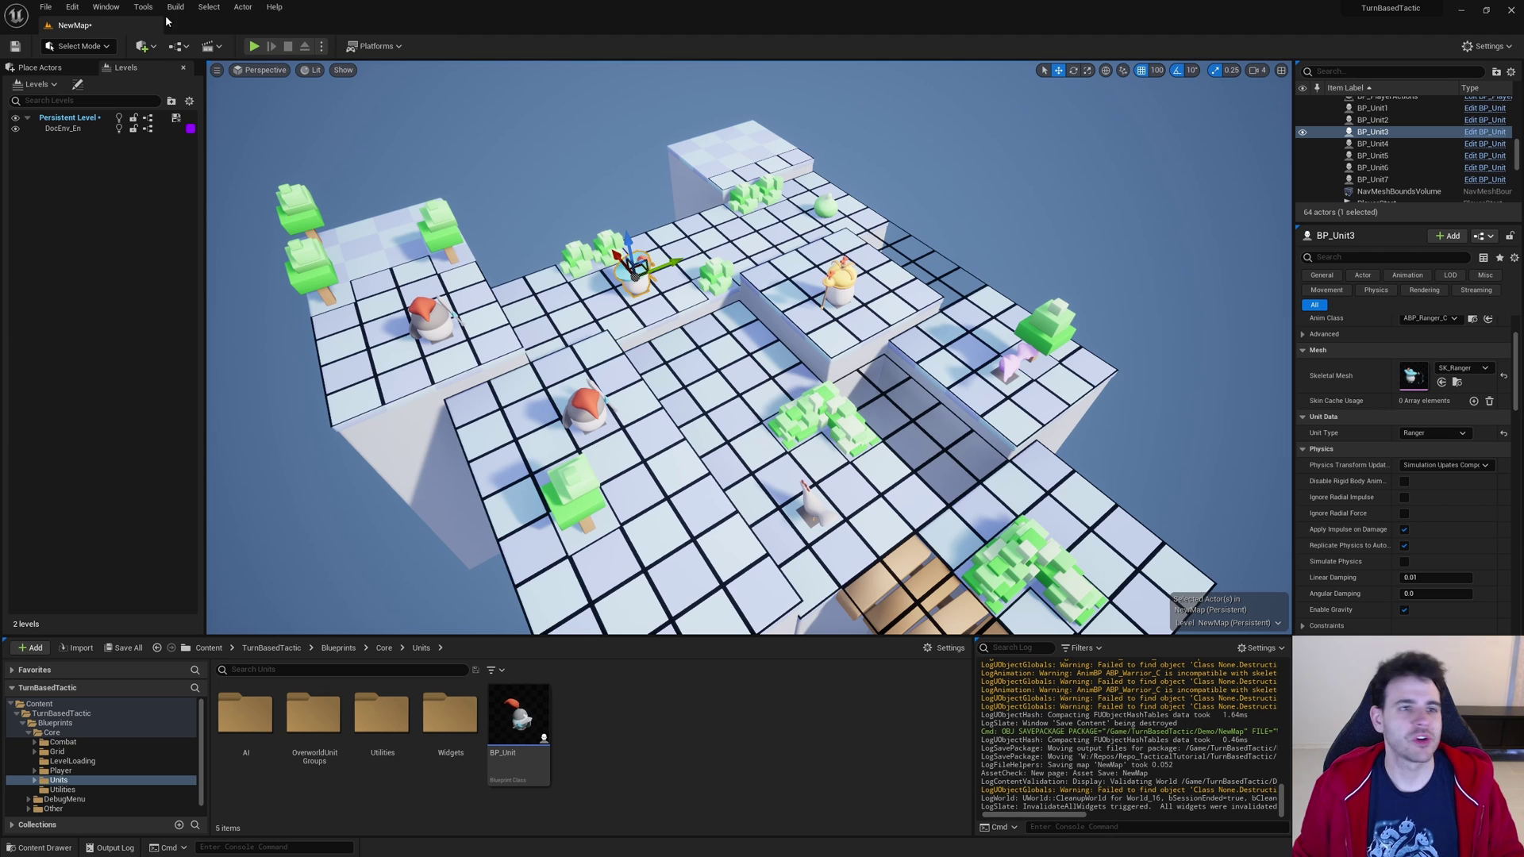
Open the map's Level Blueprint and save the map
left_click(179, 48)
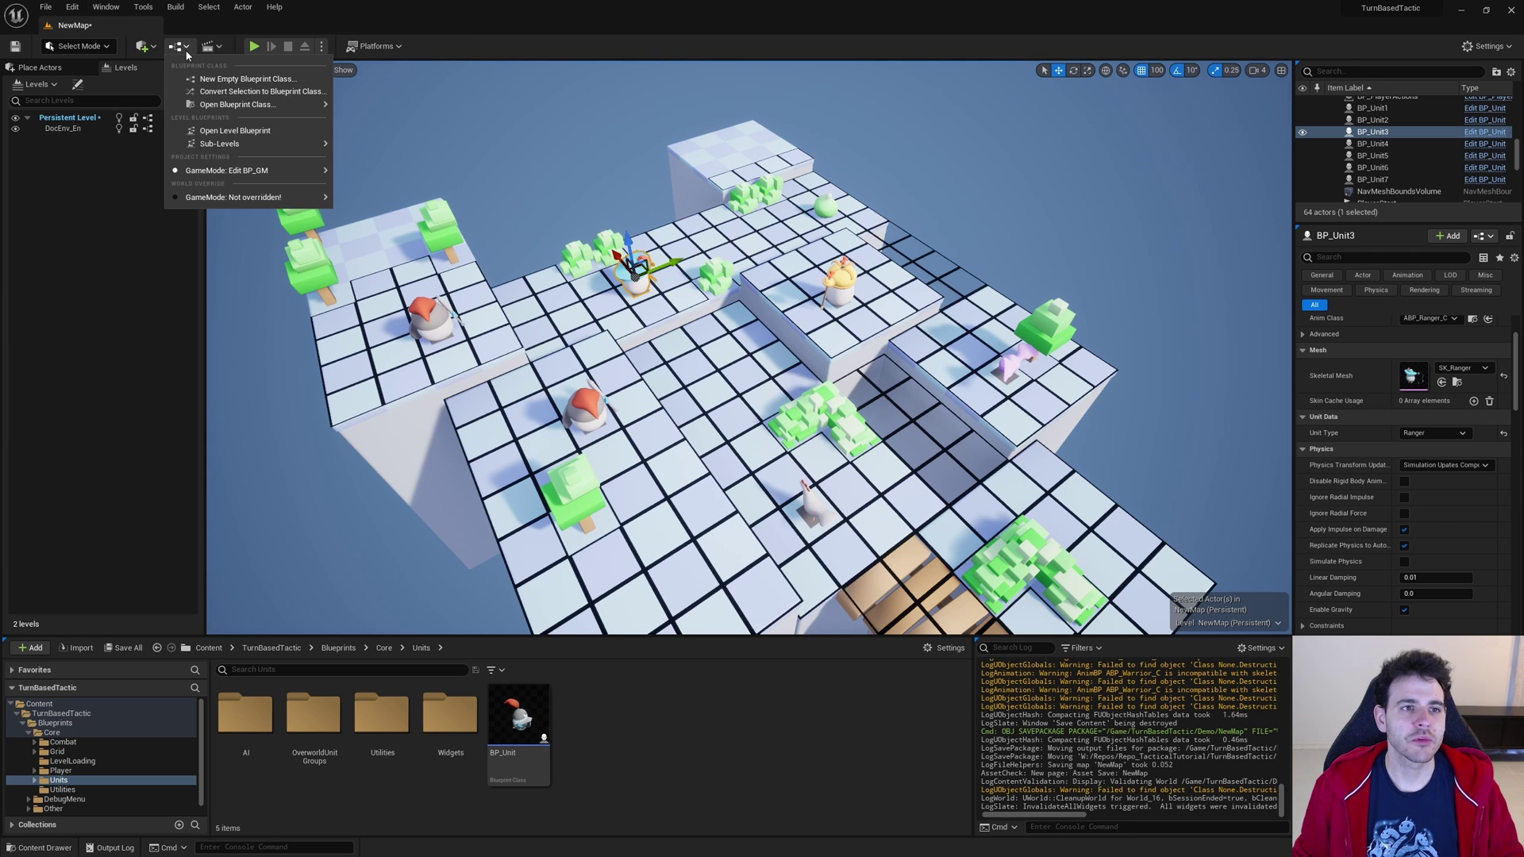
left_click(230, 131)
key("ctrl+s")
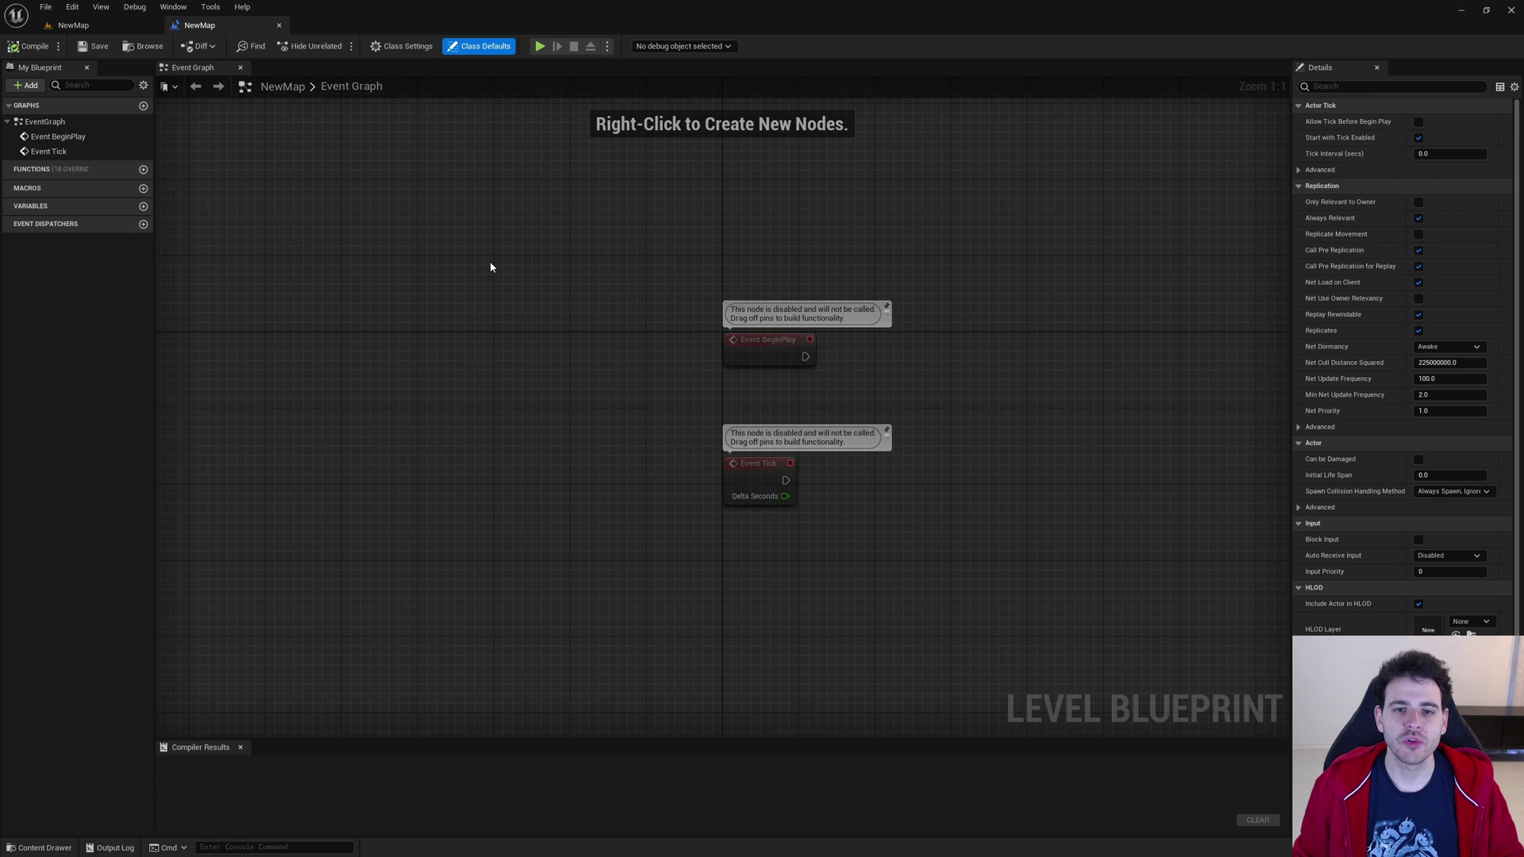
Delete the Event Tick node from the Level Blueprint's event graph, keeping Event BeginPlay
left_click_drag(493, 265, 987, 562)
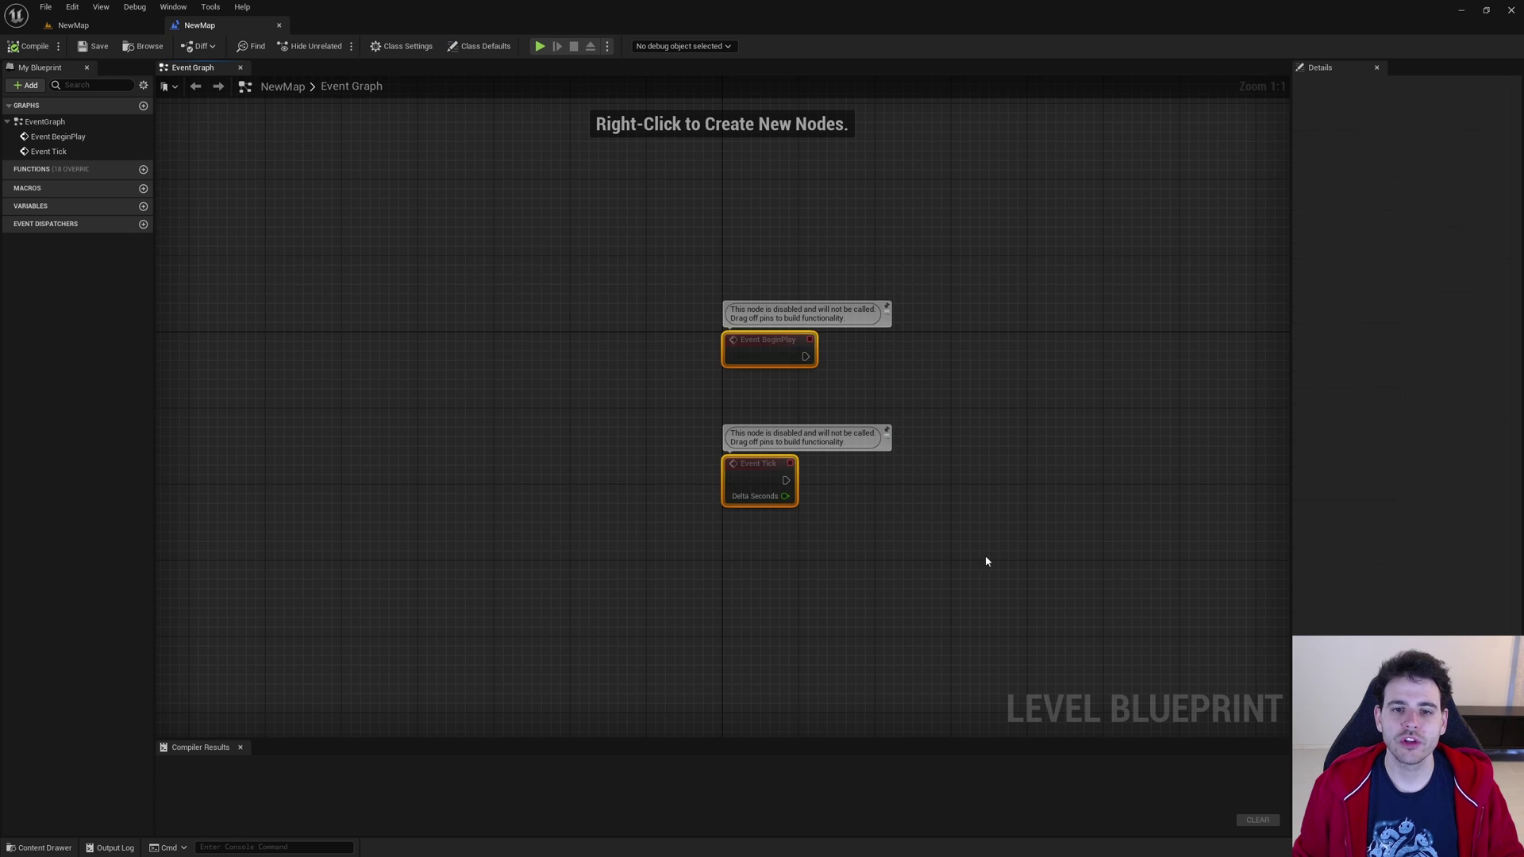
right_click_drag(986, 561, 645, 492)
left_click_drag(633, 313, 320, 259)
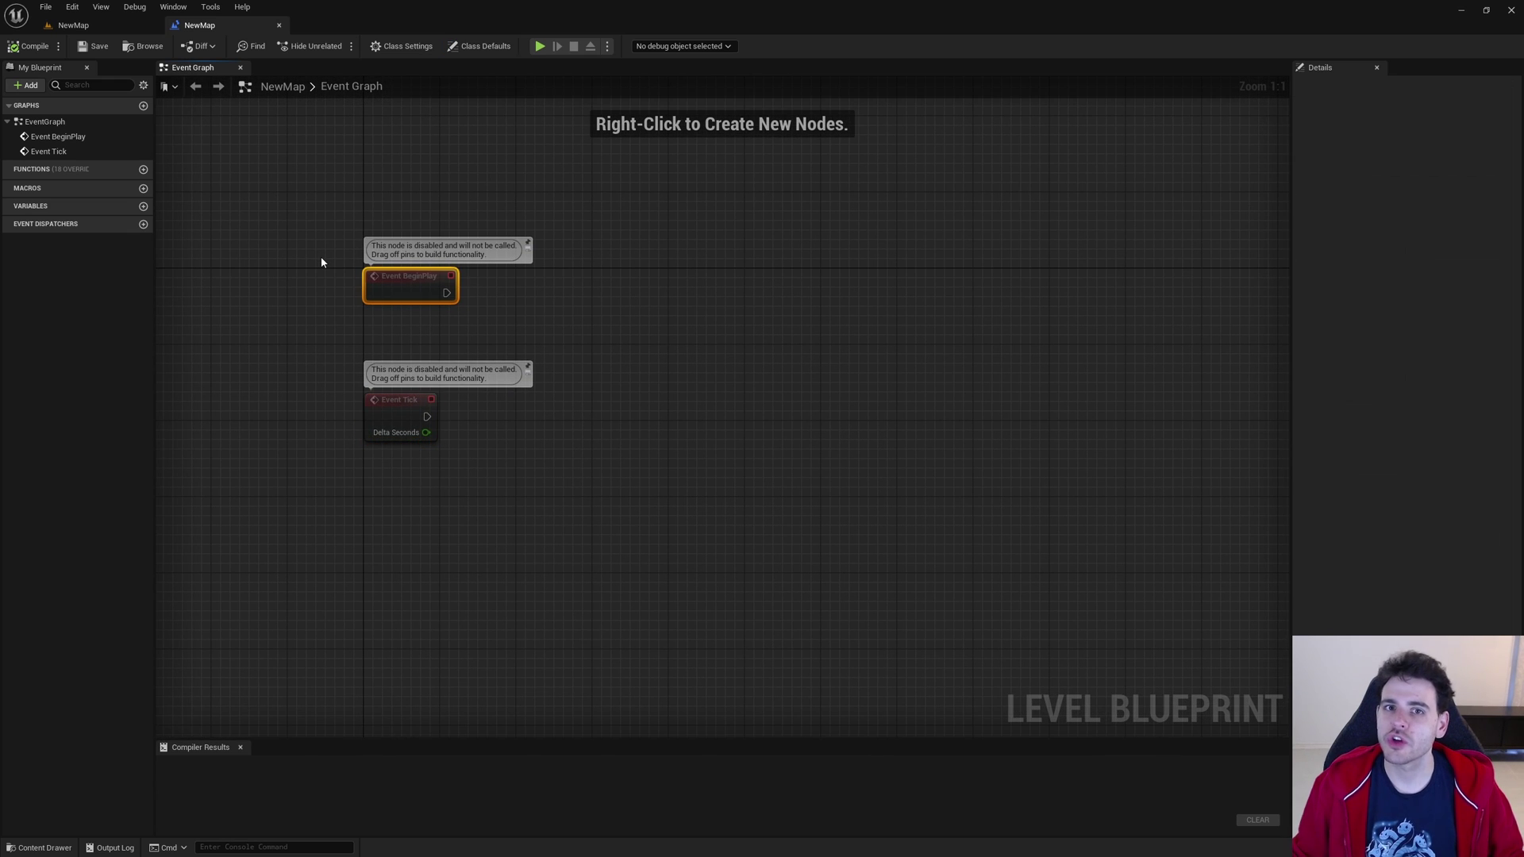
left_click_drag(283, 333, 430, 450)
key("Delete")
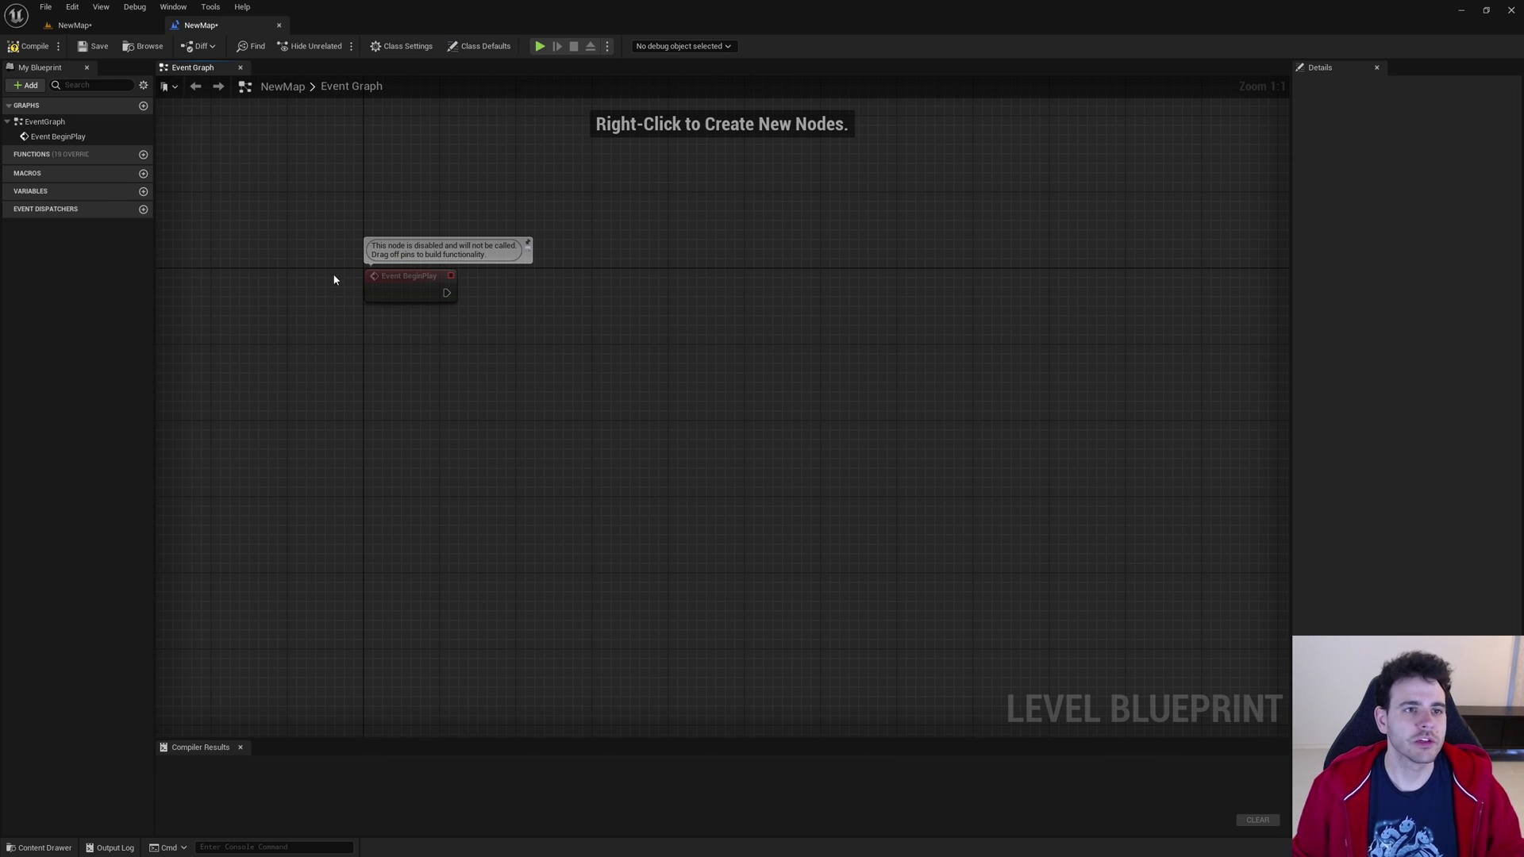
Add a reference to the level's BP_CombatSystem actor to the event graph and create a Quick Start Combat call from it
left_click(74, 24)
scroll(1387, 150, "down", 10)
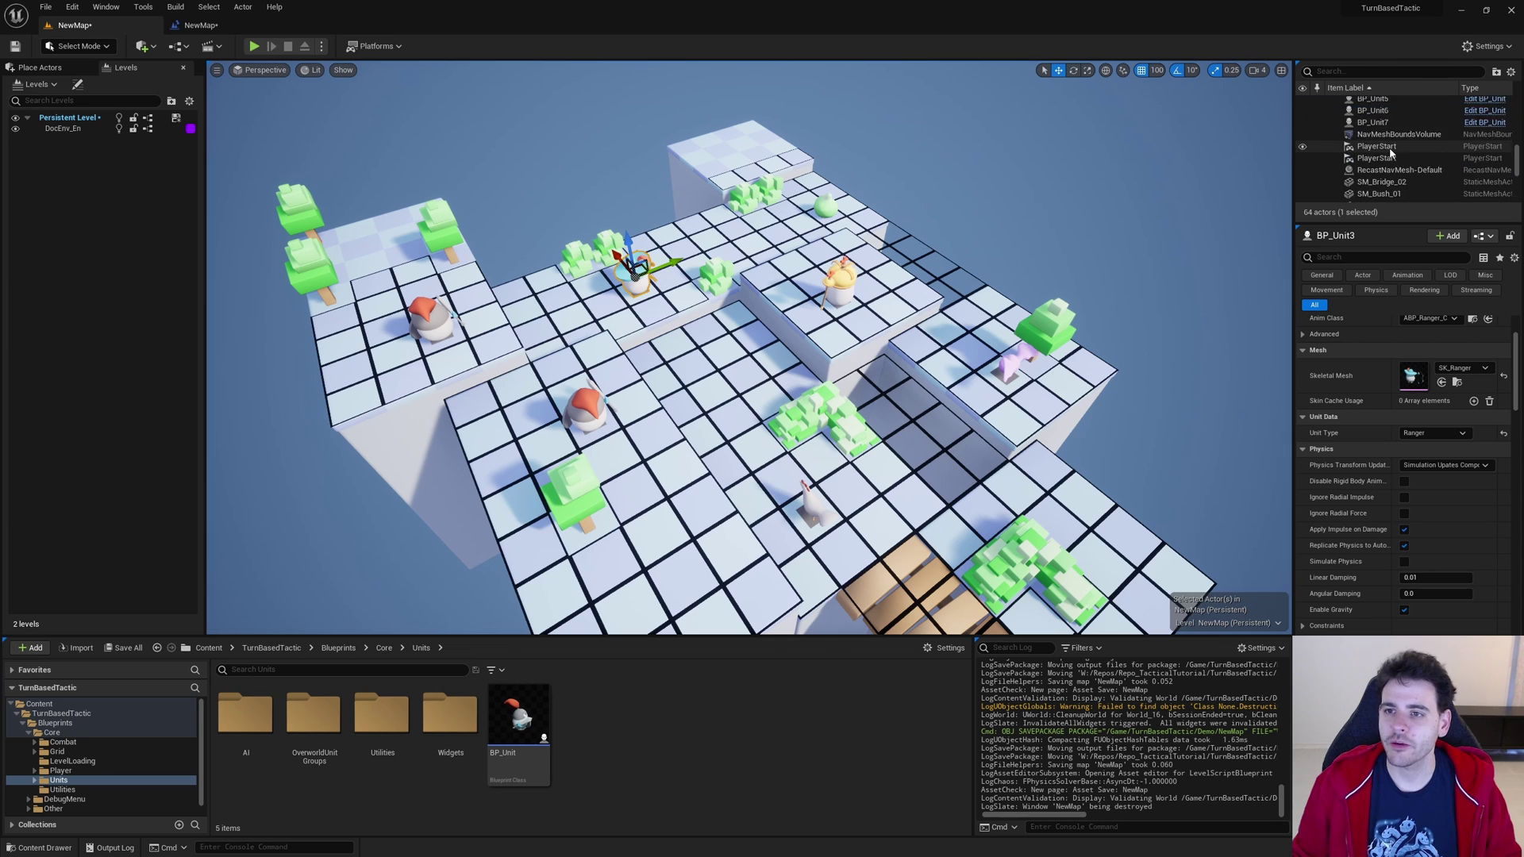
scroll(1401, 163, "up", 12)
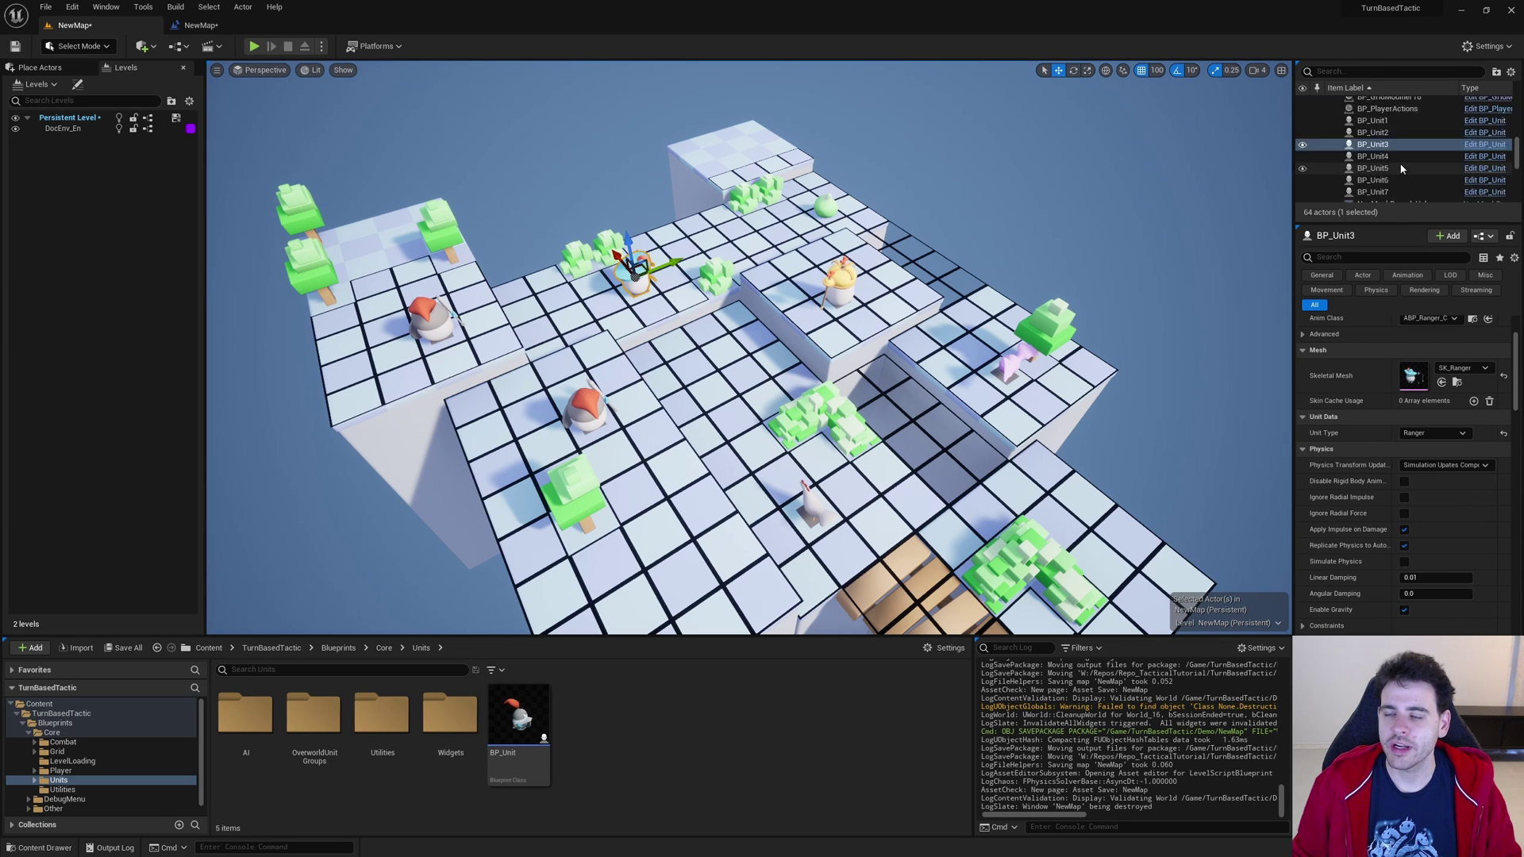
scroll(1401, 149, "down", 1)
left_click(1397, 140)
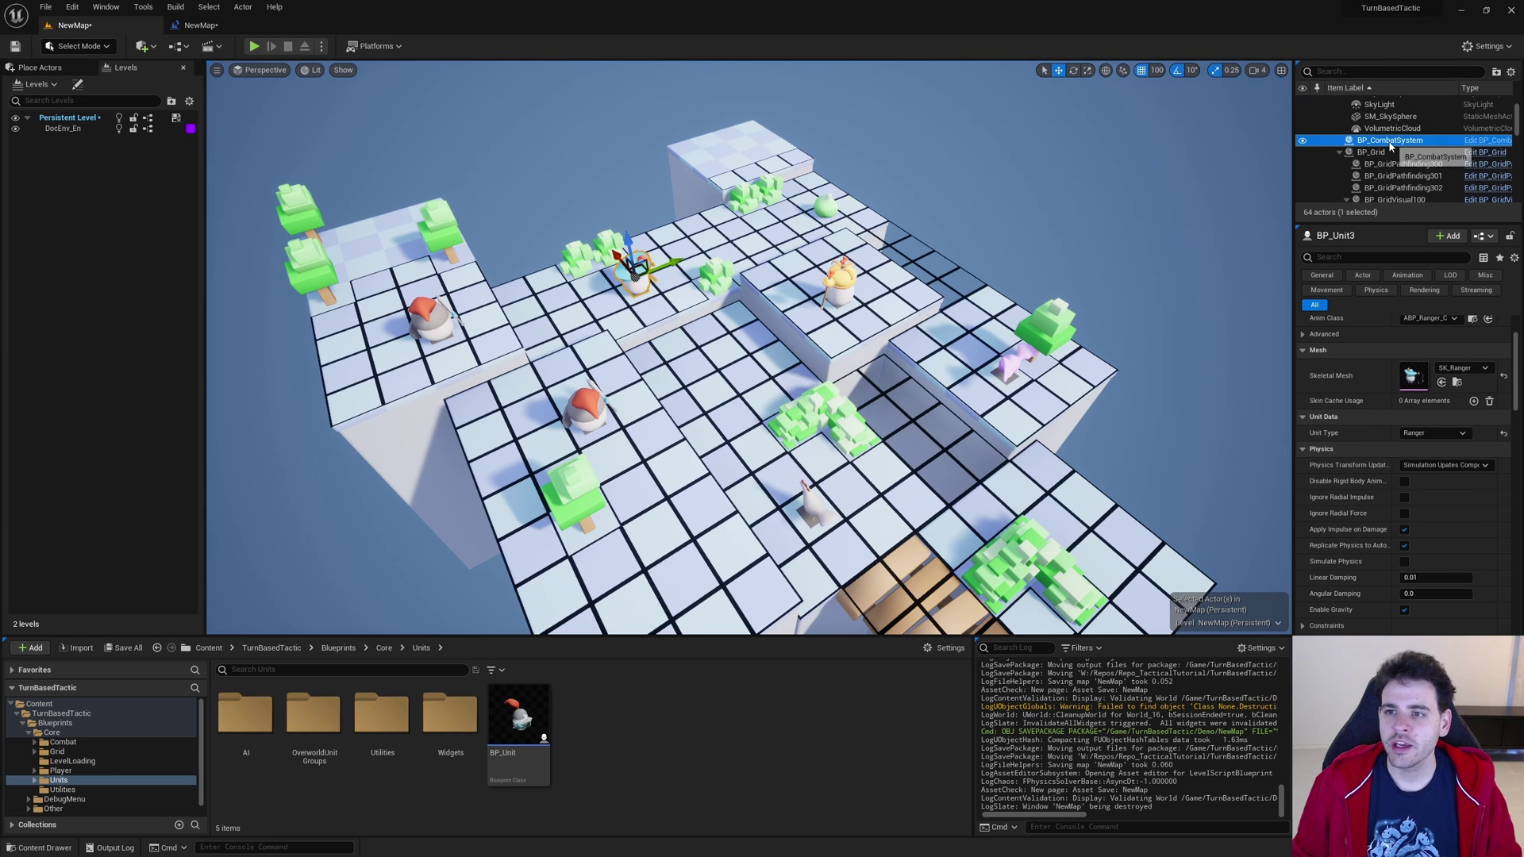
left_click_drag(1397, 139, 566, 323)
type("quick start")
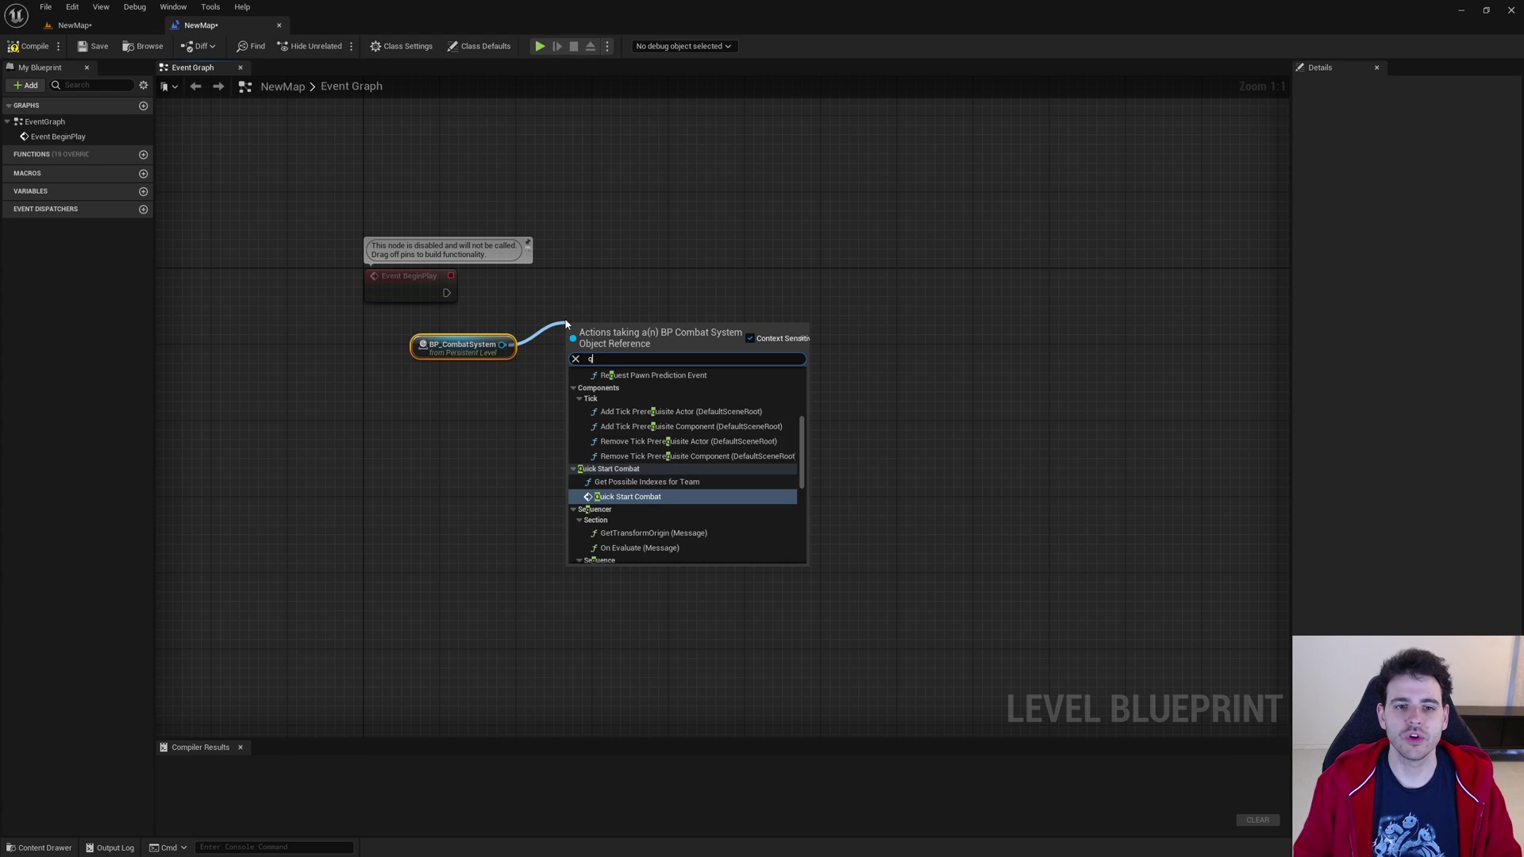
key("Return")
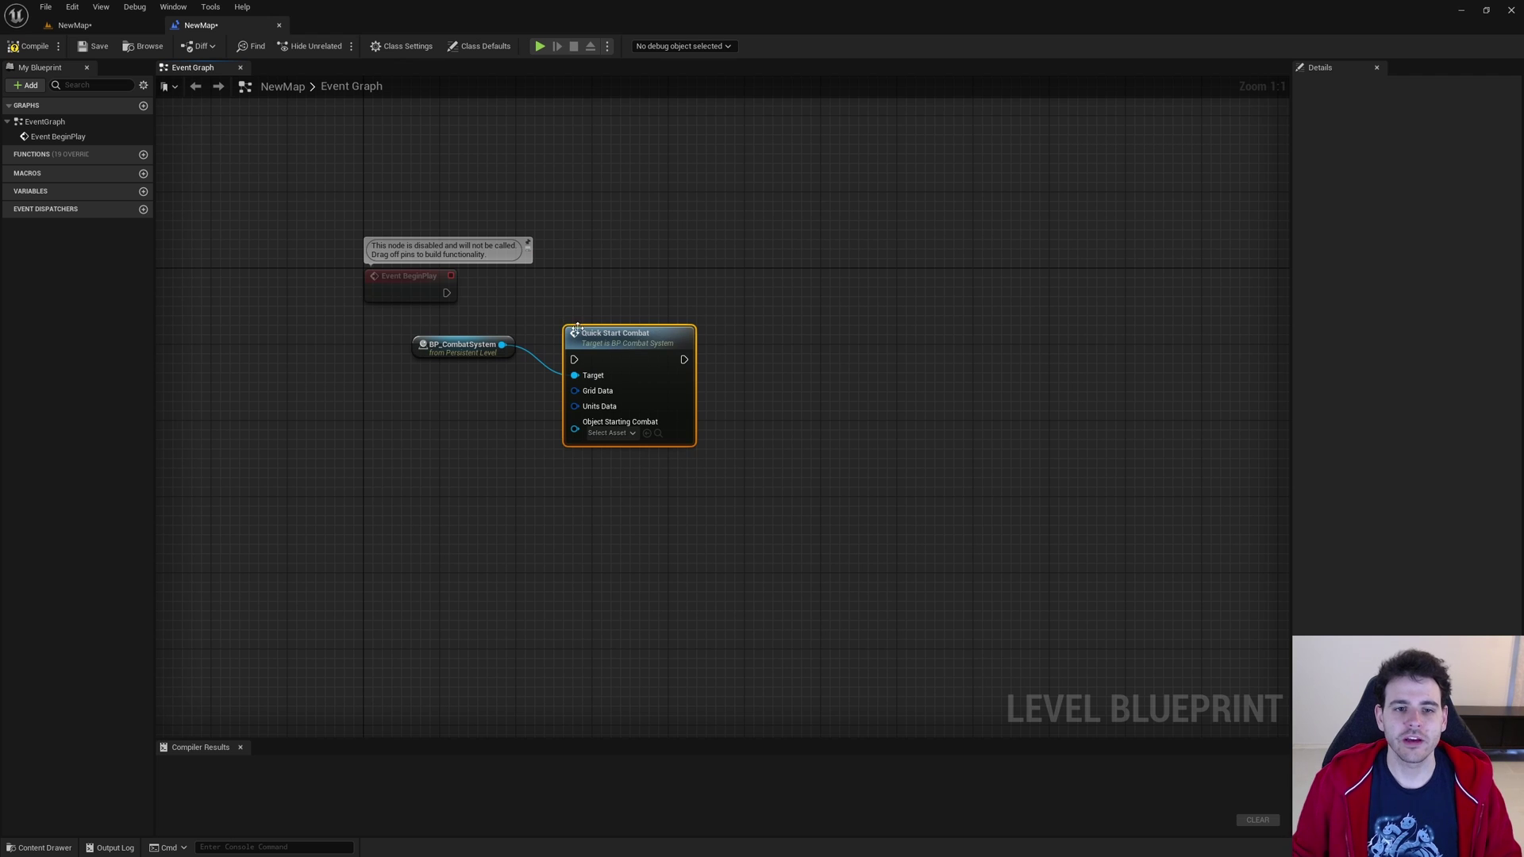
Connect Event BeginPlay to Quick Start Combat and line up the BP_CombatSystem reference between the two nodes
left_click_drag(583, 335, 641, 288)
left_click_drag(447, 293, 698, 289)
left_click_drag(456, 220, 427, 306)
left_click_drag(444, 352, 553, 314)
left_click(697, 353, "ctrl")
key("q")
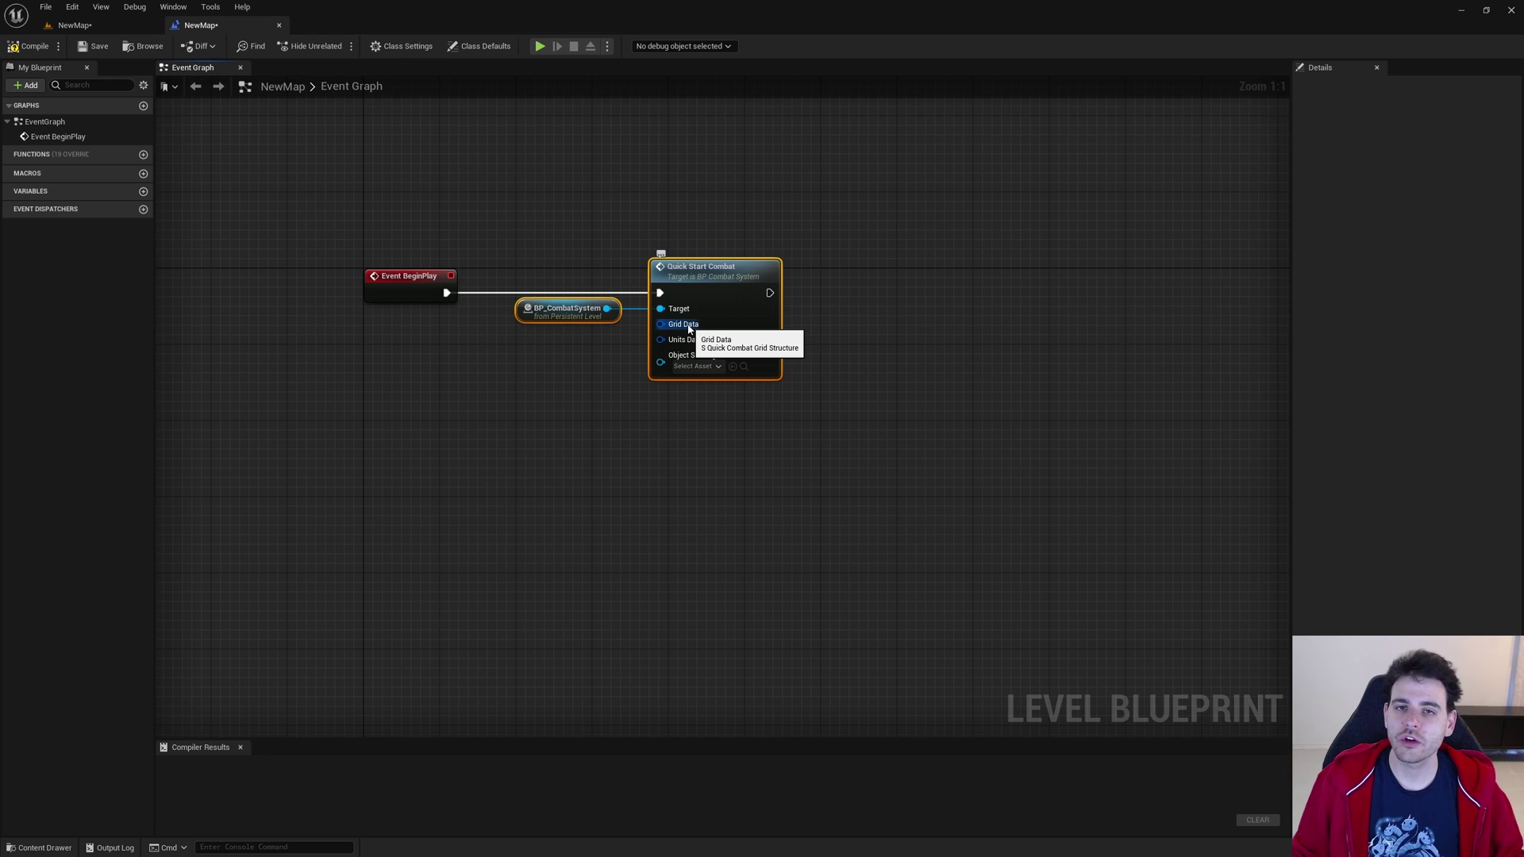
Feed the Grid Data input of Quick Start Combat with a Make S_QuickCombat_Grid node placed below Event BeginPlay
left_click_drag(689, 328, 492, 371)
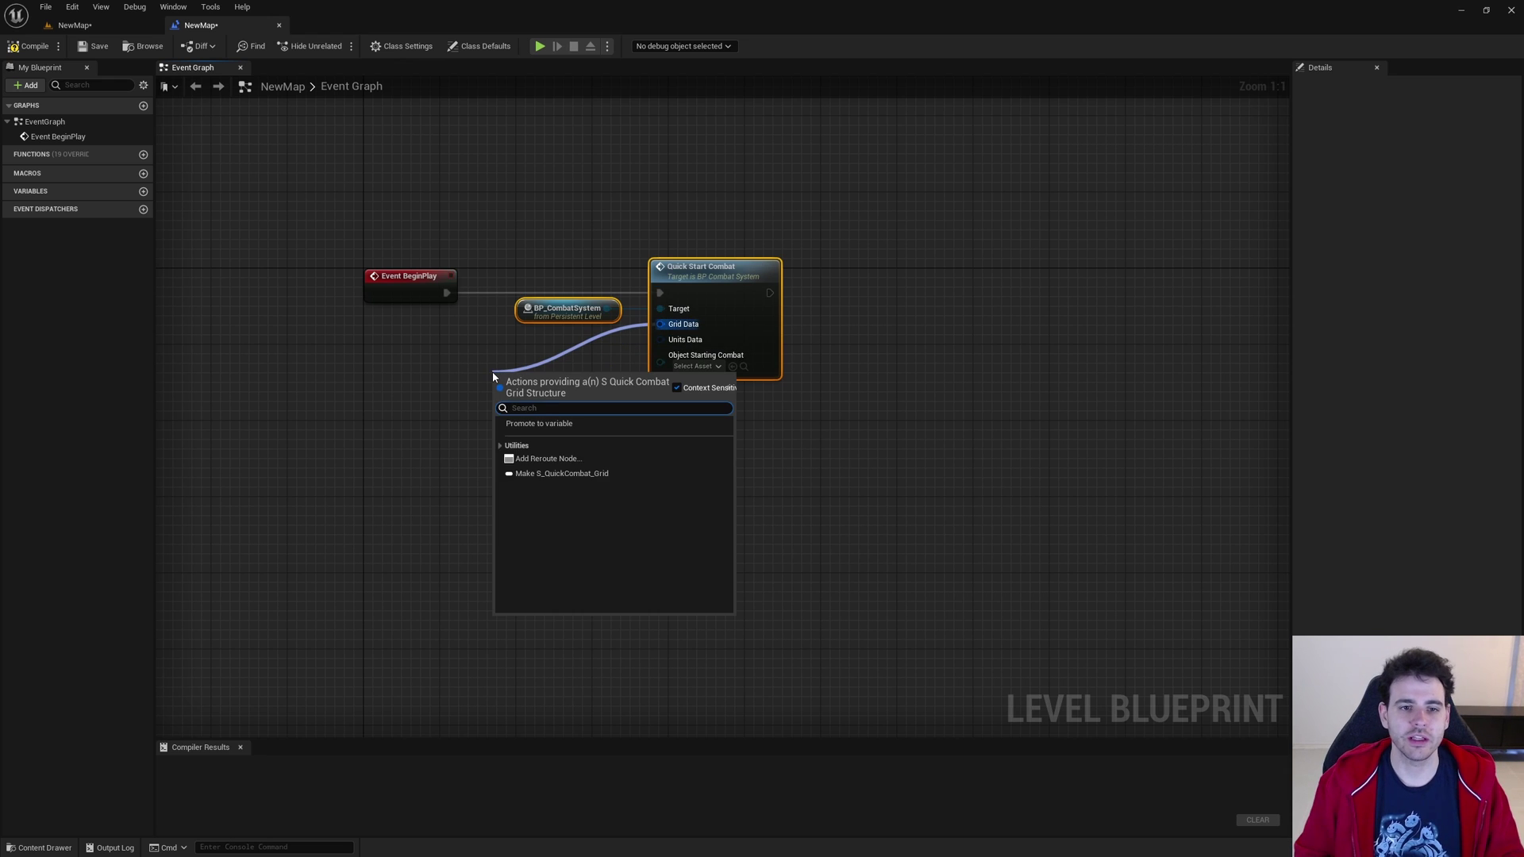
type("make")
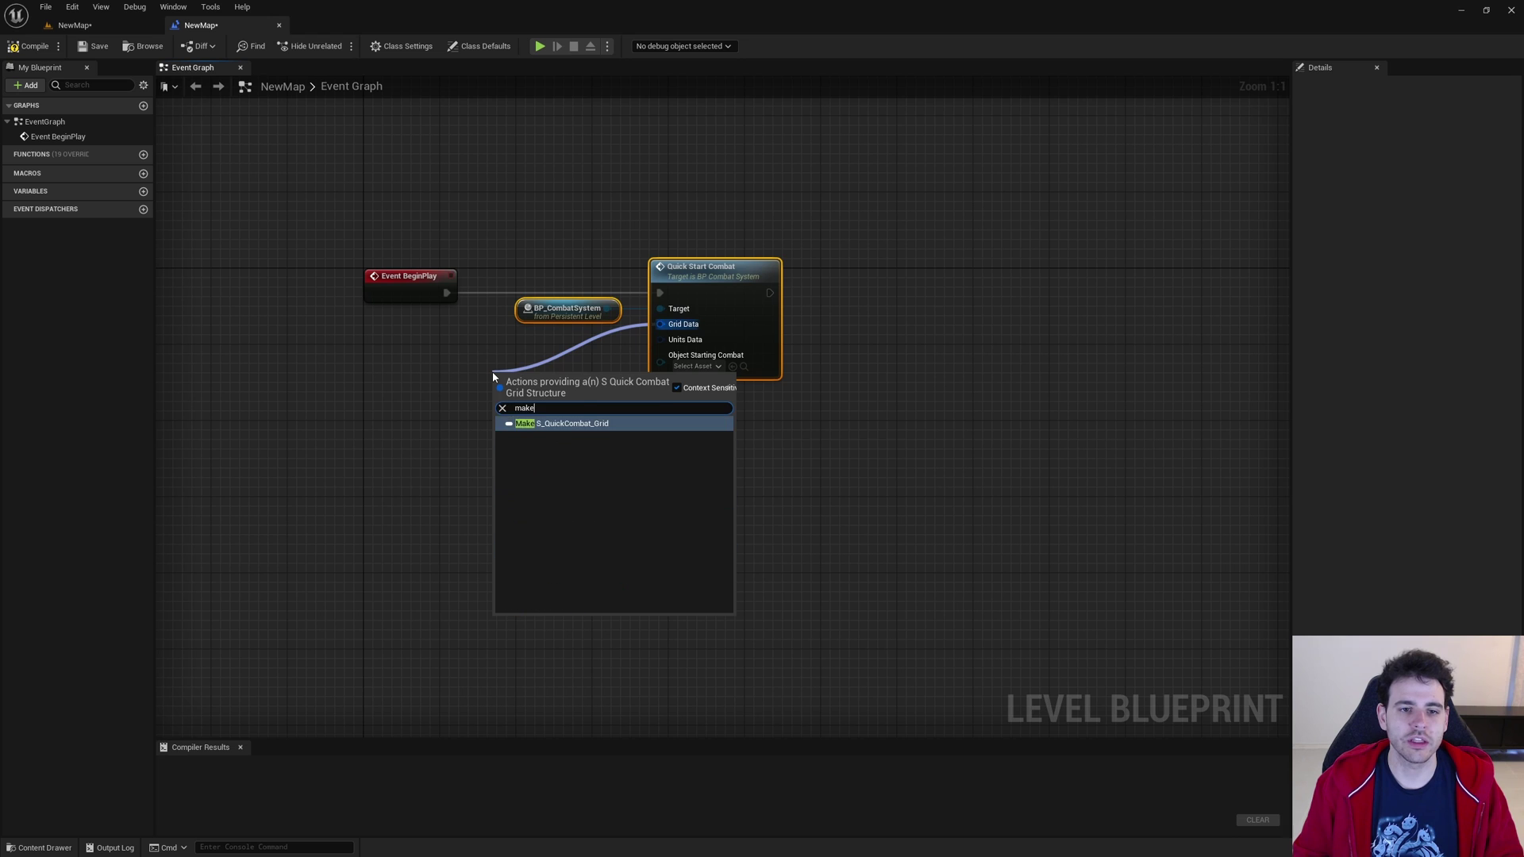
key("Return")
left_click_drag(584, 397, 393, 358)
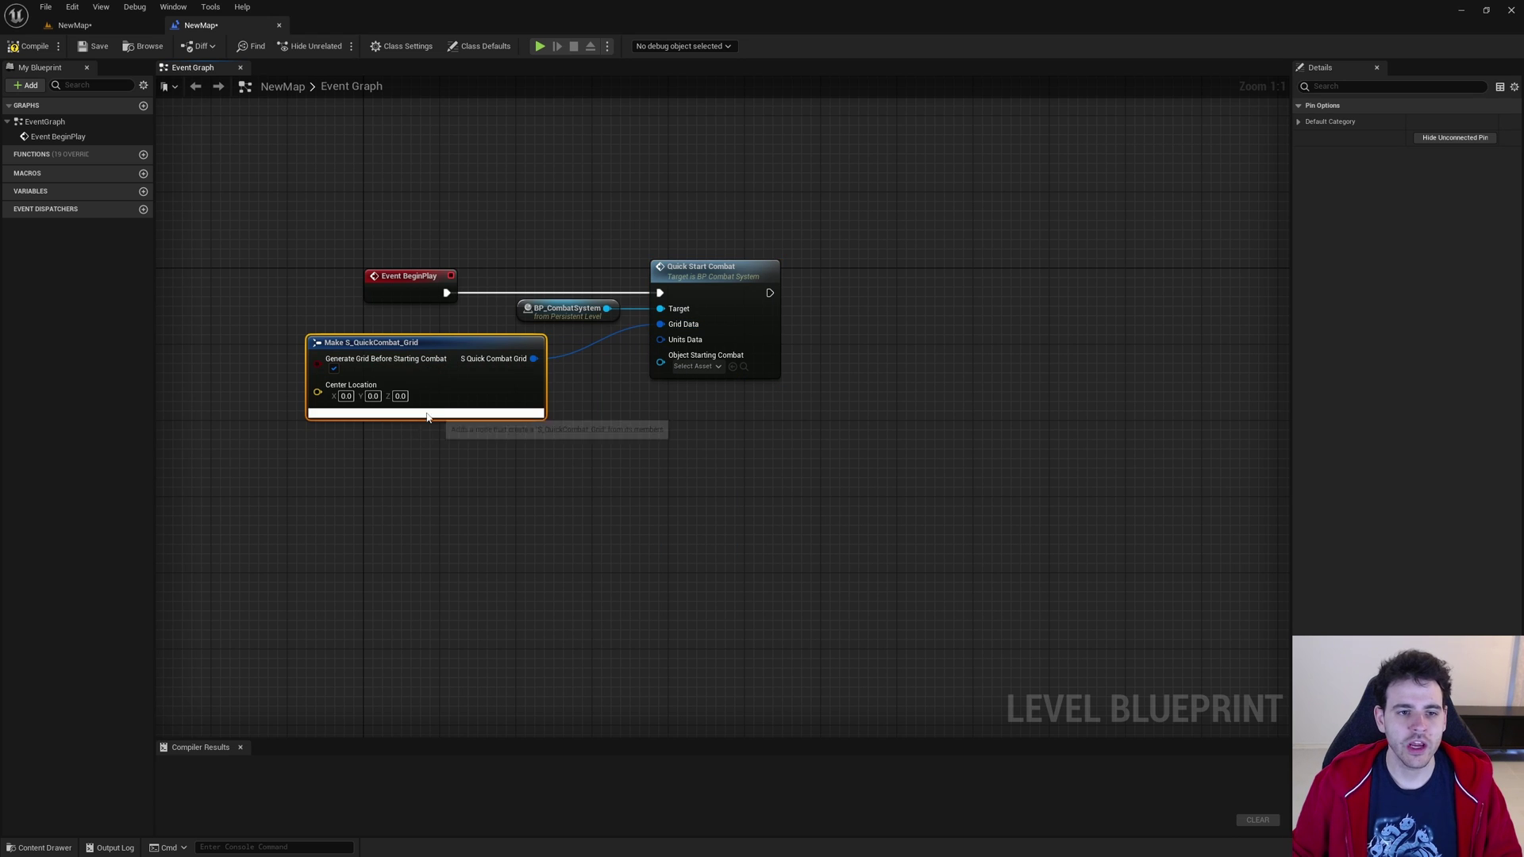
Expand the Make S_QuickCombat_Grid node to show all its inputs and adjust its position below Event BeginPlay
left_click(426, 413)
left_click_drag(502, 408, 550, 409)
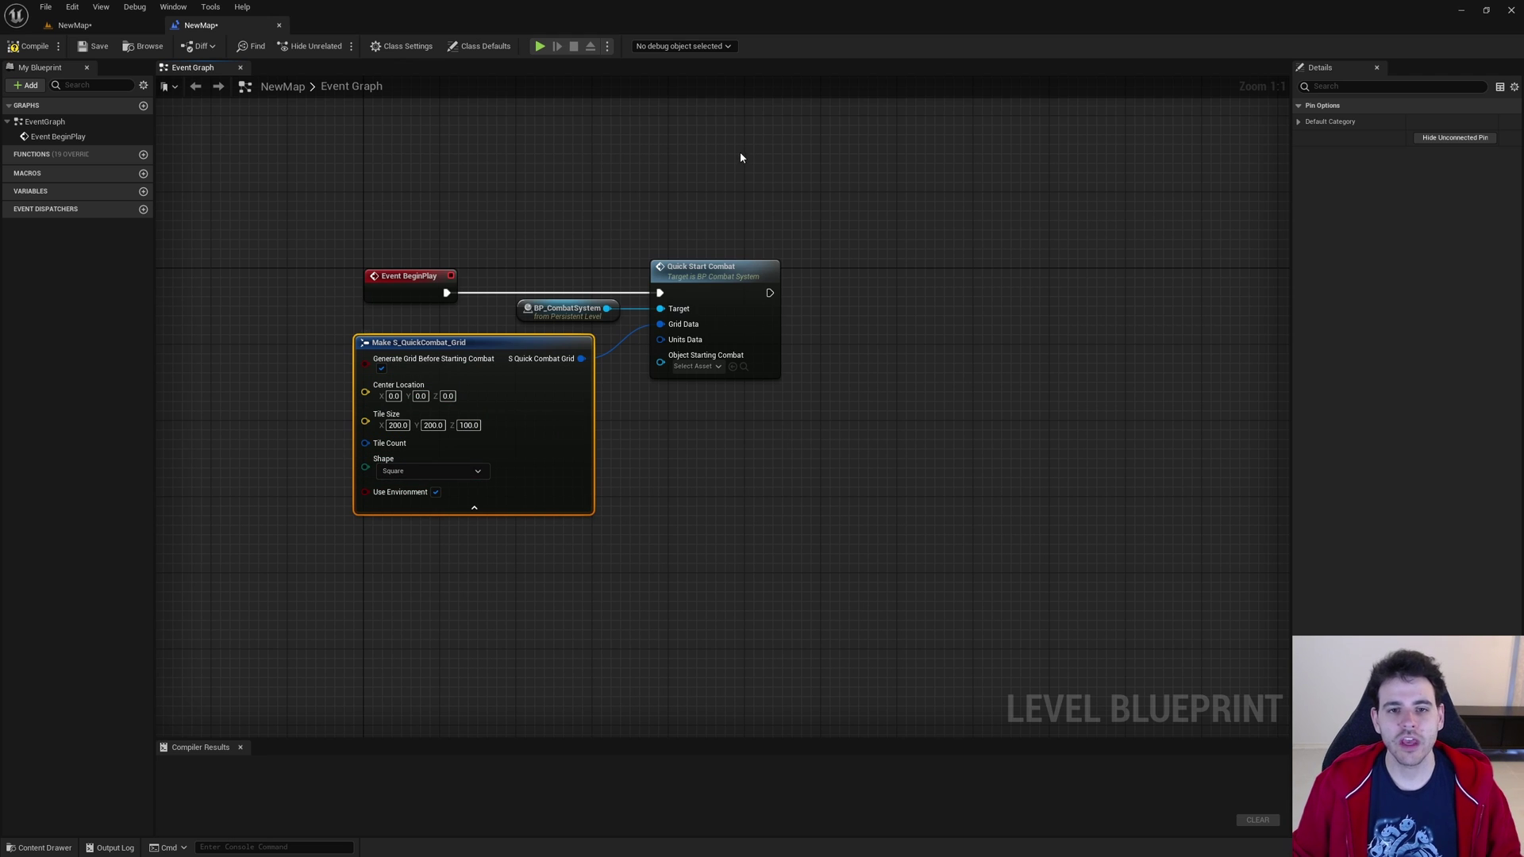
left_click(768, 305)
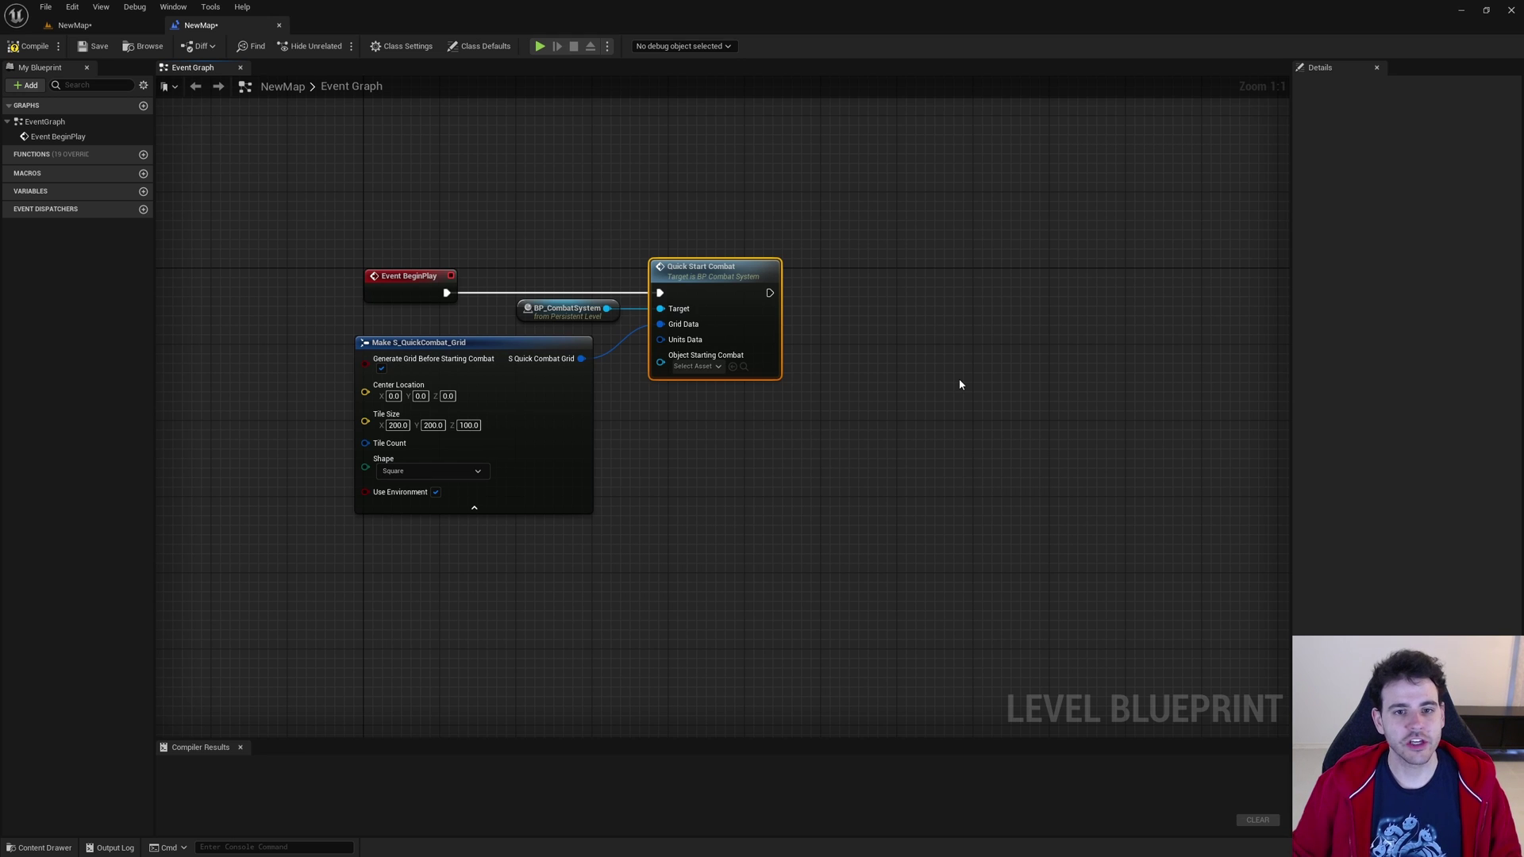
left_click_drag(550, 380, 503, 375)
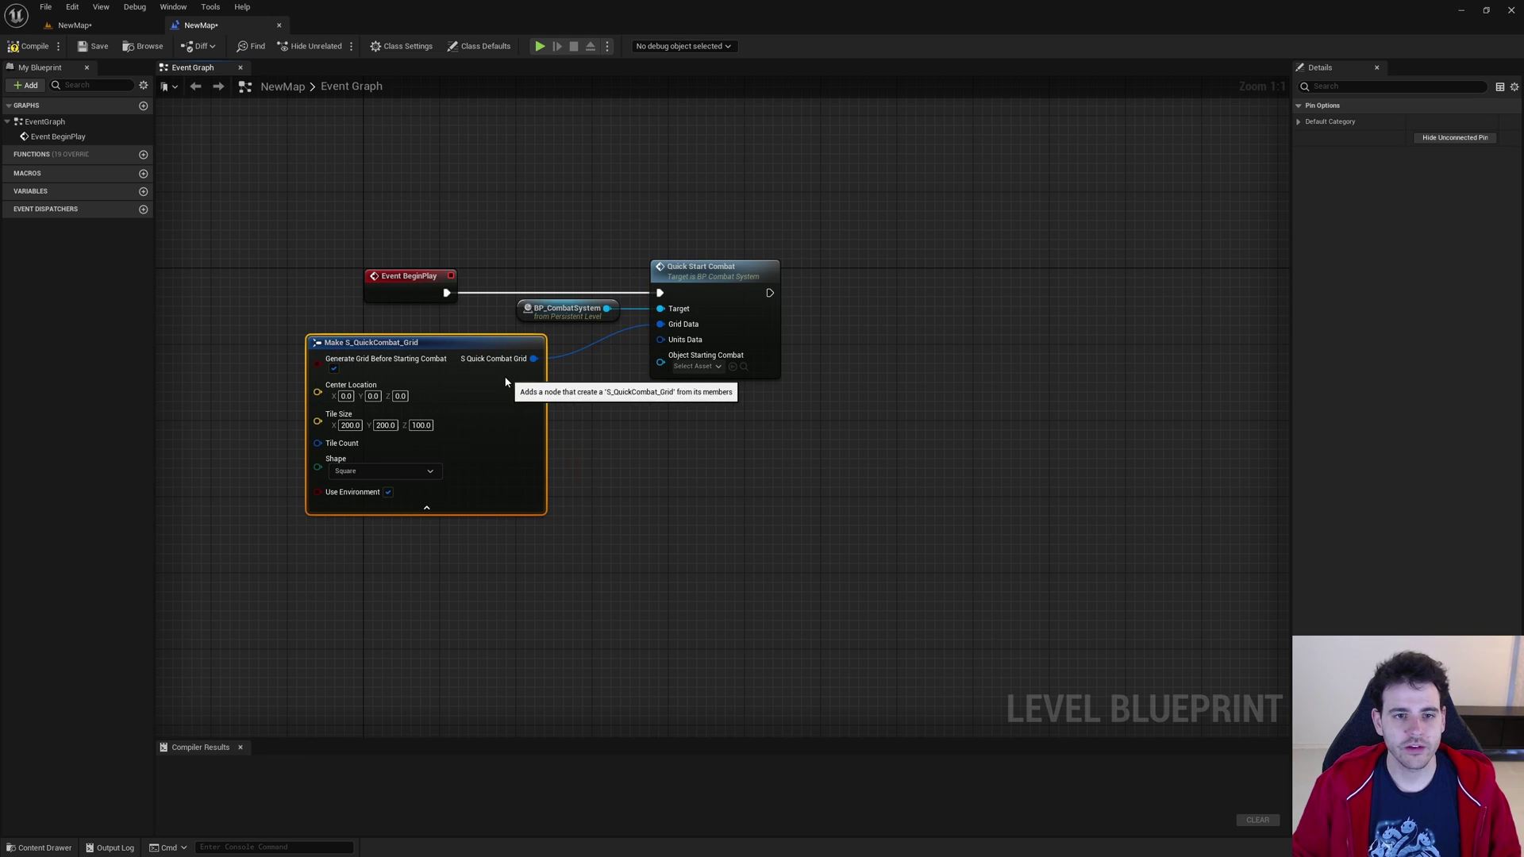
left_click(702, 360)
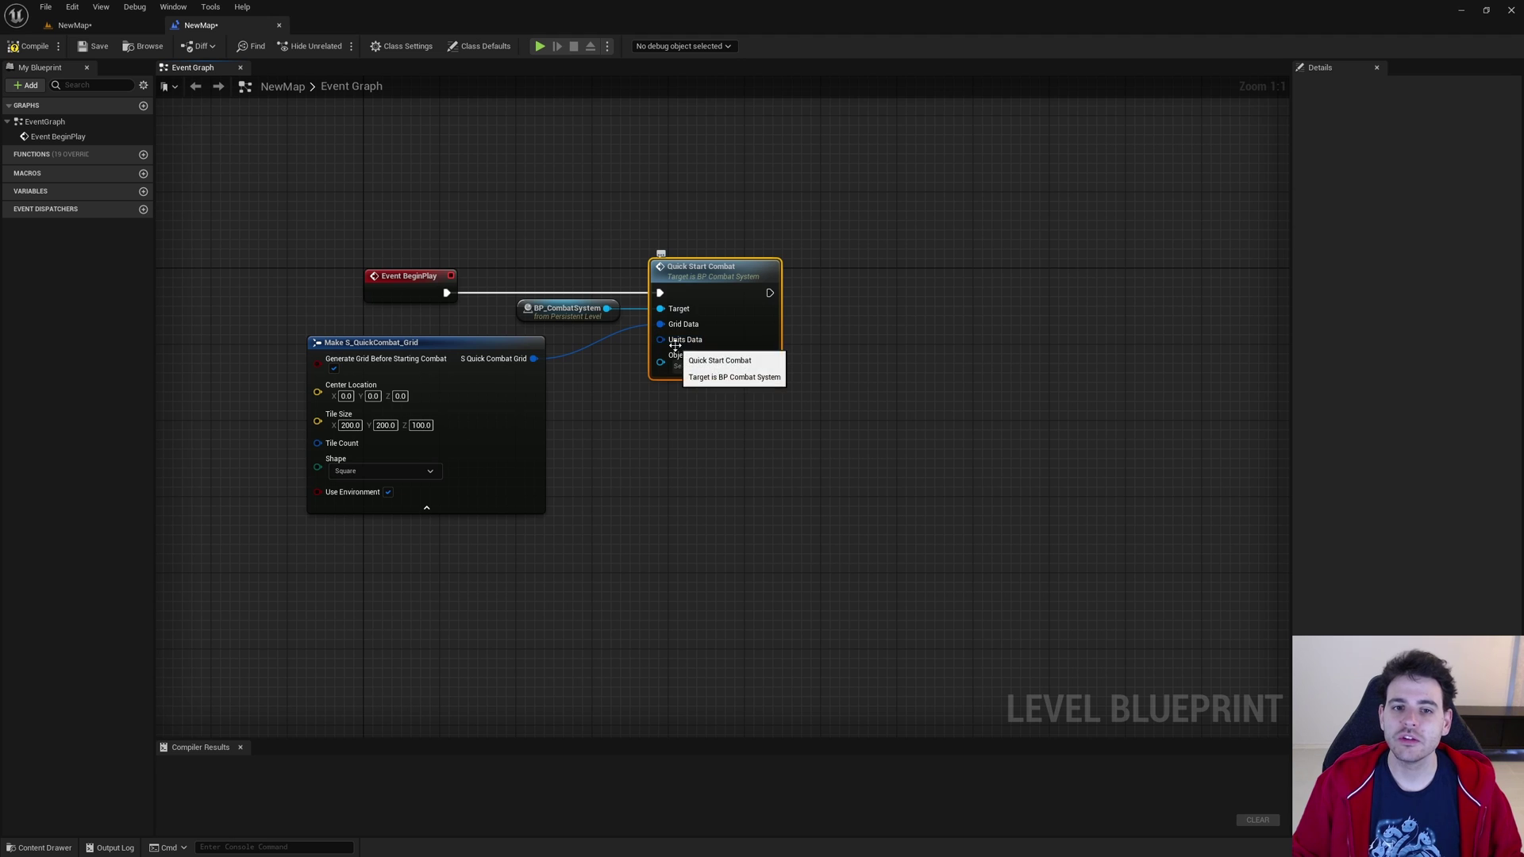
left_click_drag(667, 339, 736, 447)
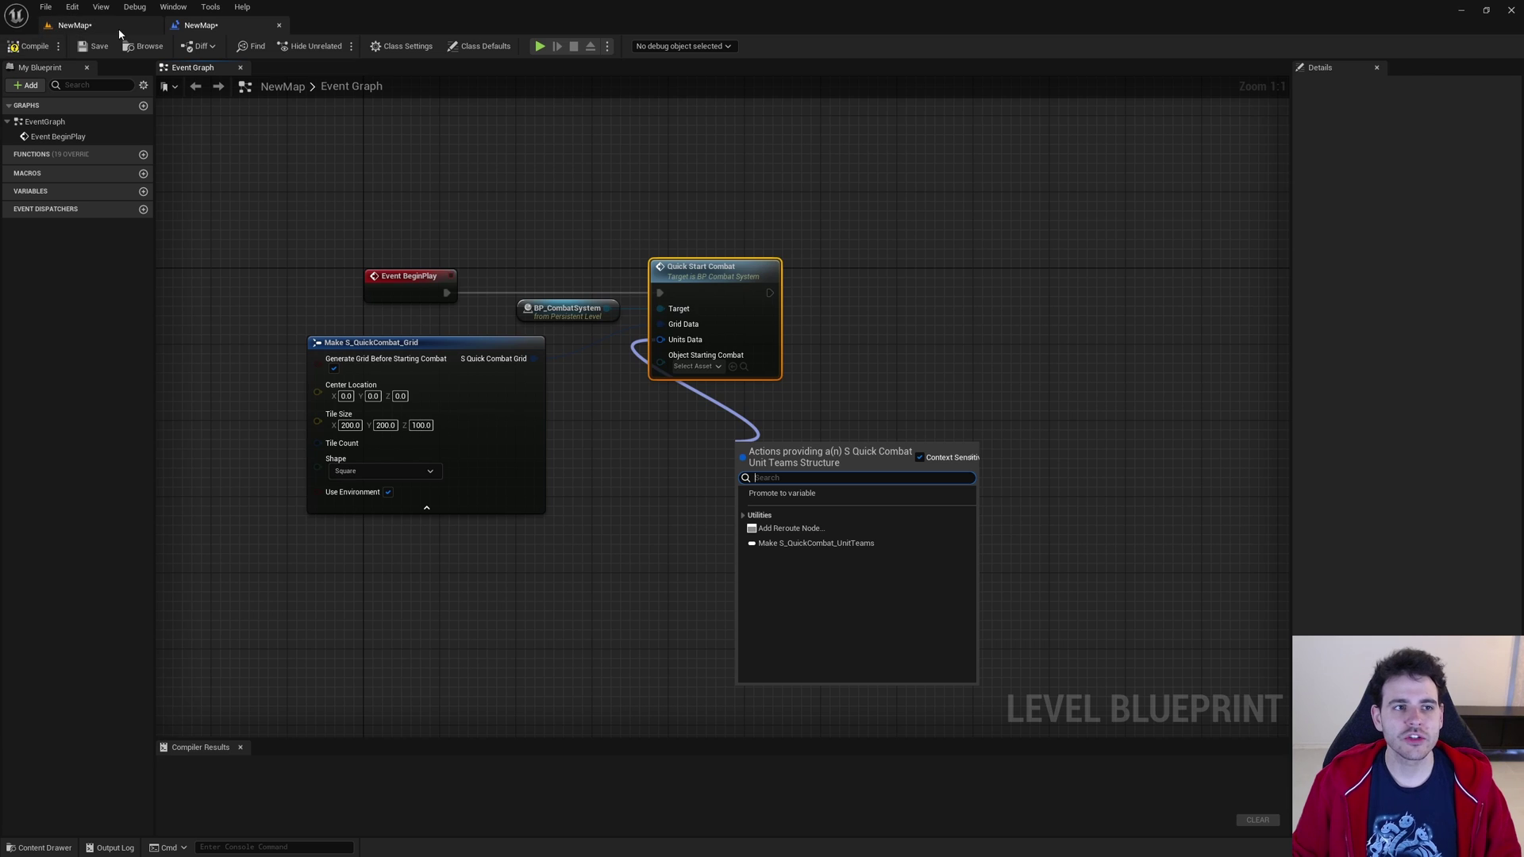
left_click(69, 25)
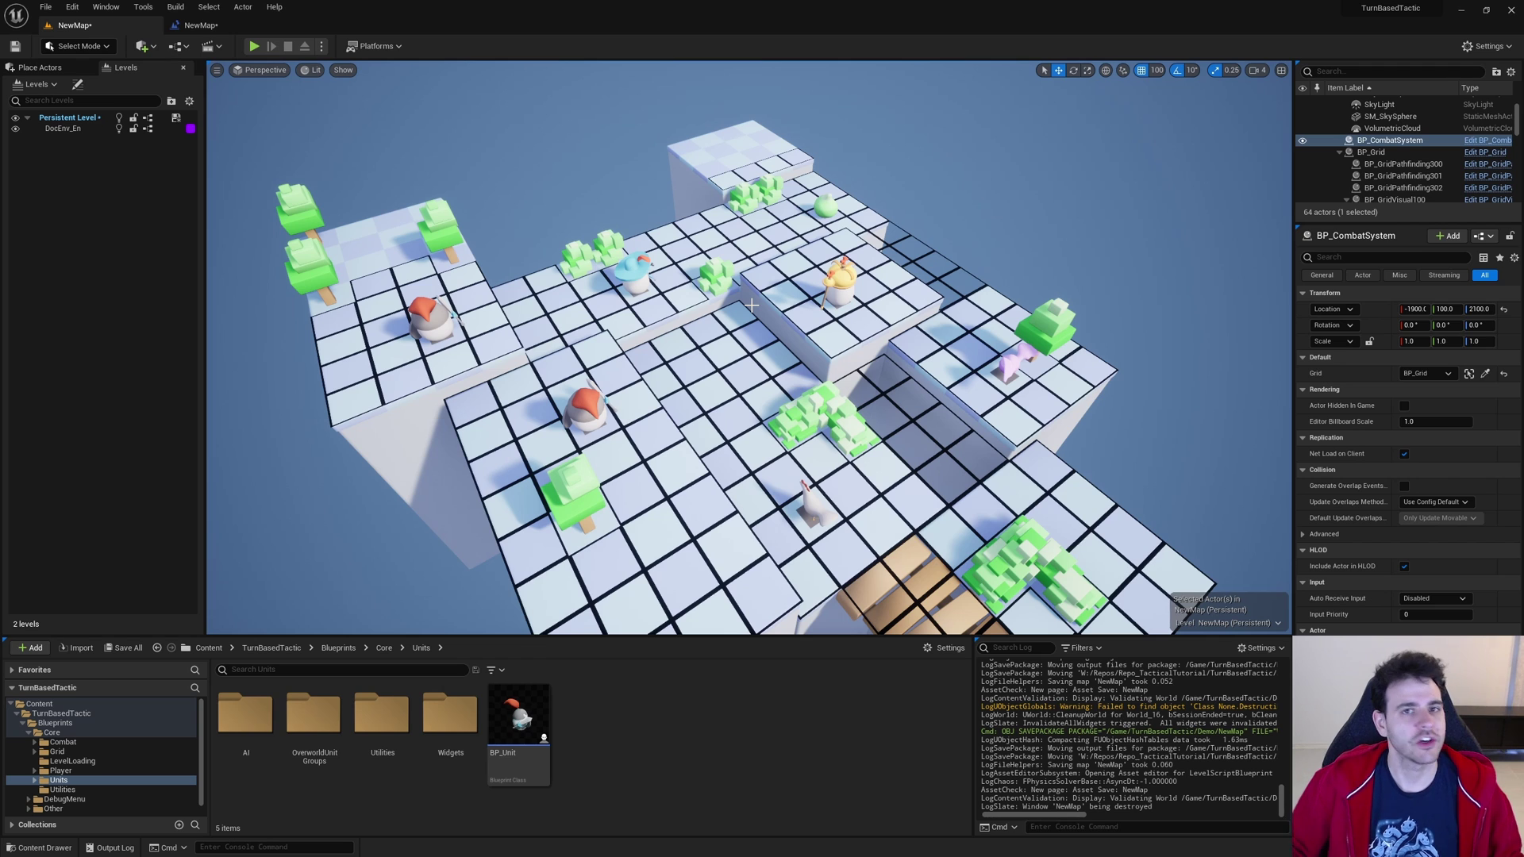
left_click(154, 47)
left_click(287, 46)
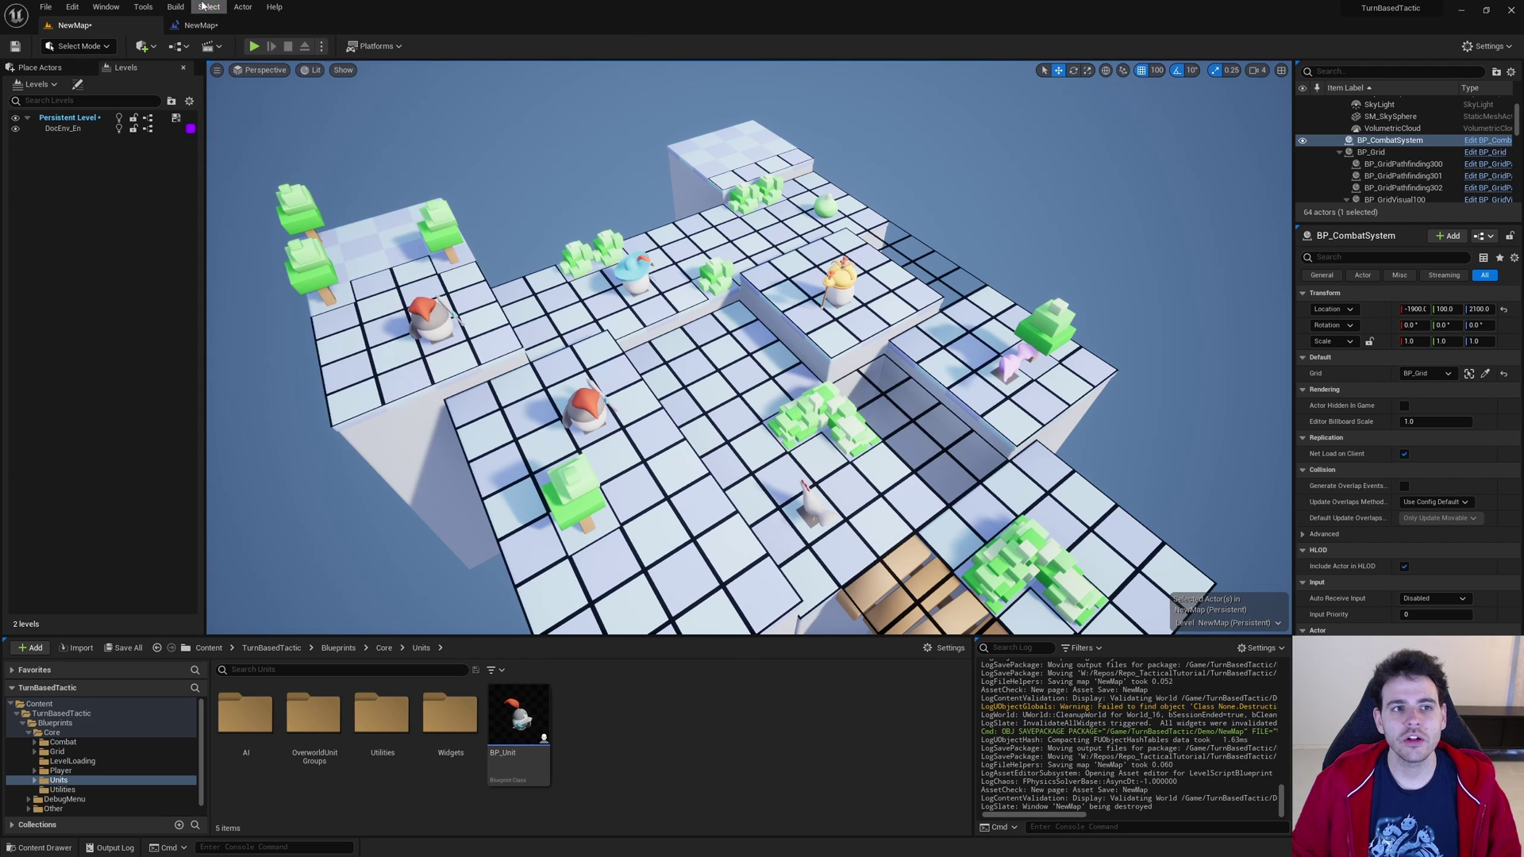
Feed the Units Data input of Quick Start Combat with a Make S_QuickCombat_UnitTeams node placed beneath the grid structure node
left_click_drag(684, 339, 751, 450)
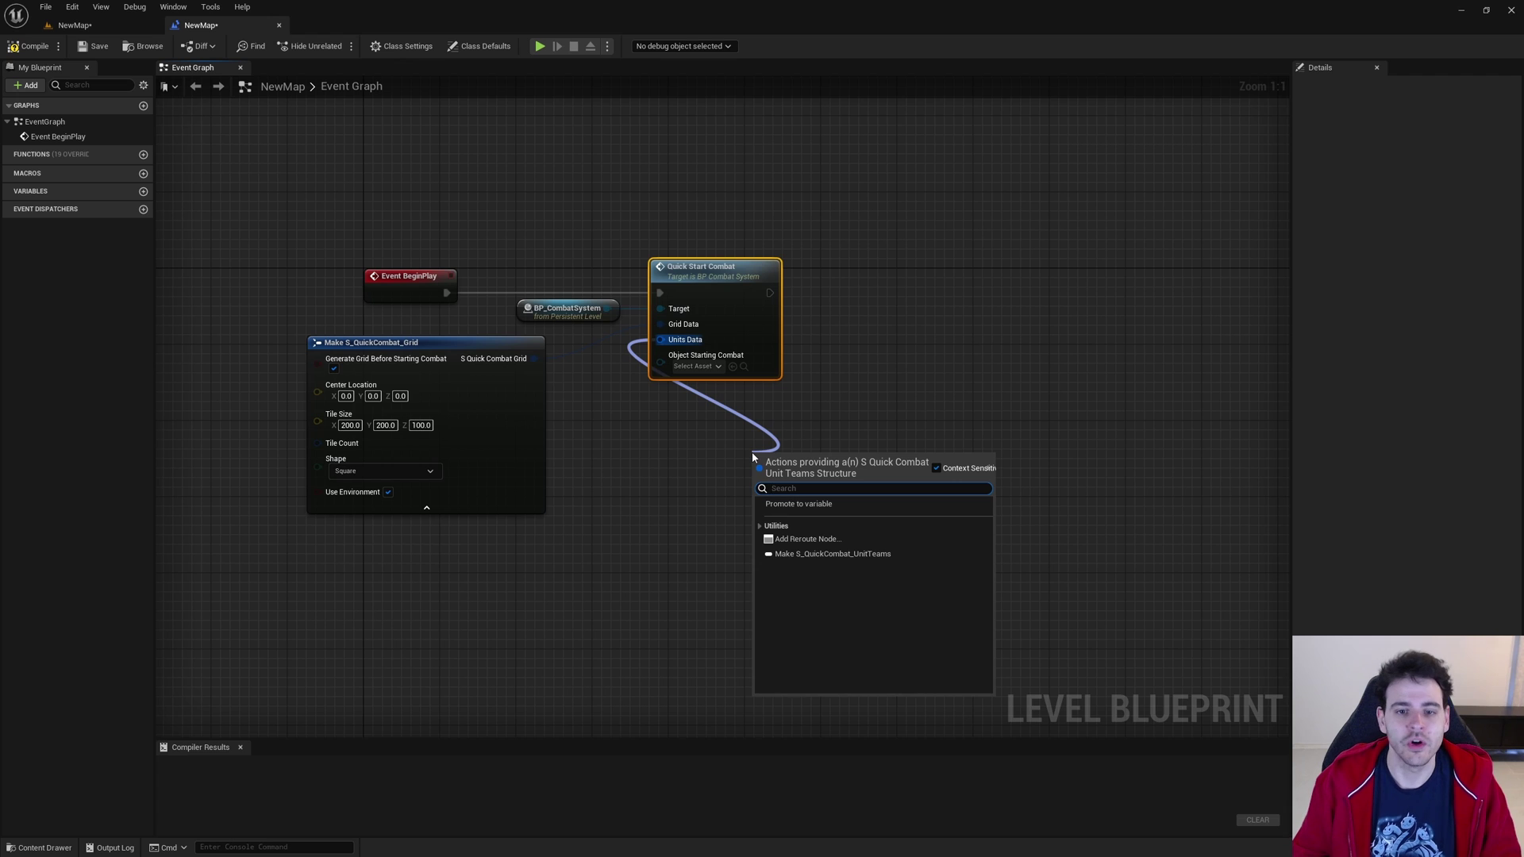
type("make")
key("Return")
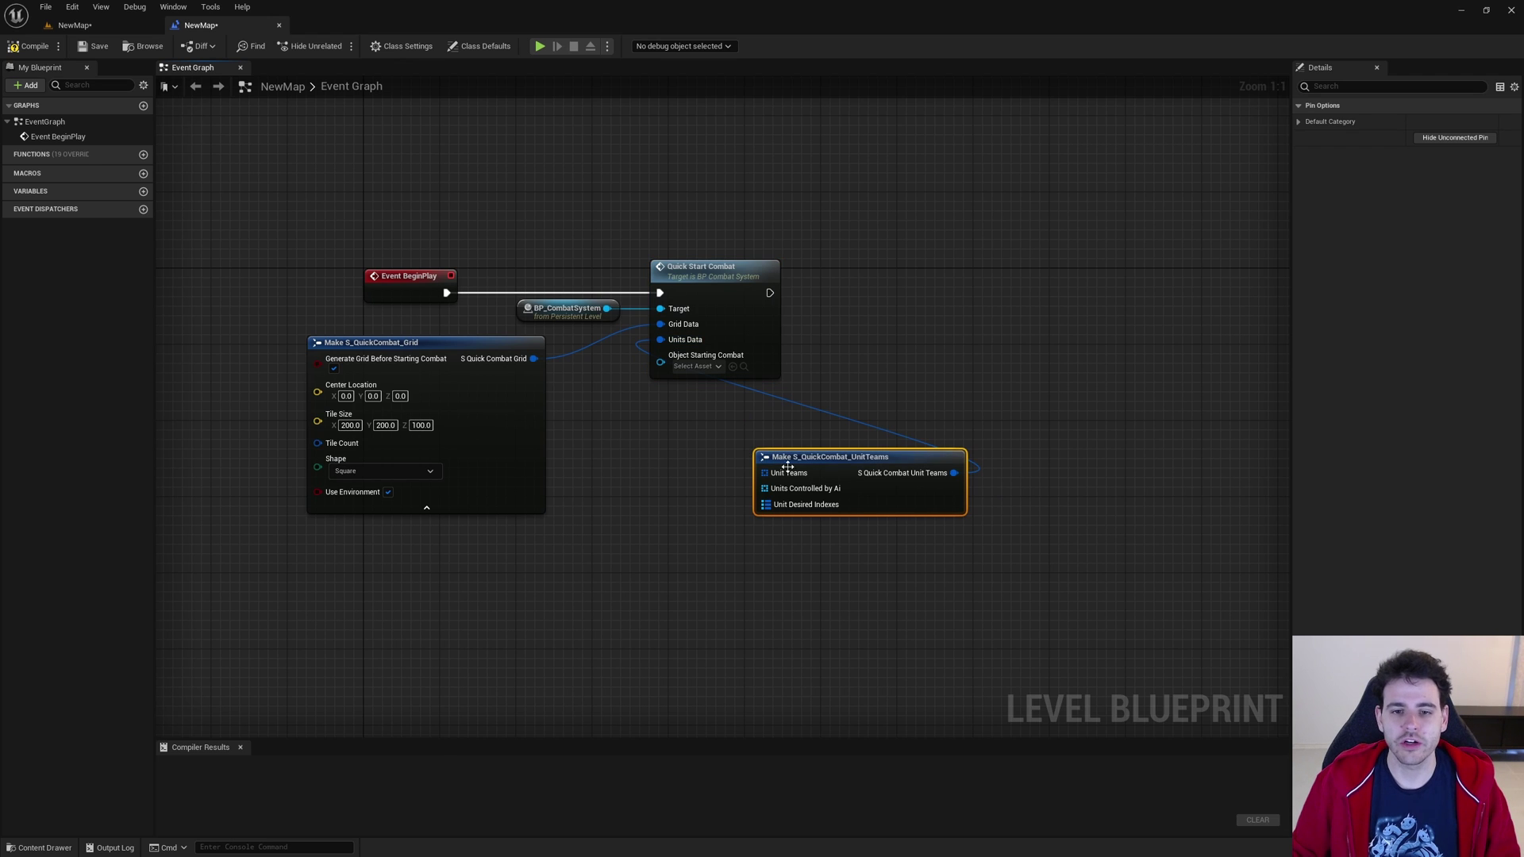
left_click_drag(756, 458, 651, 419)
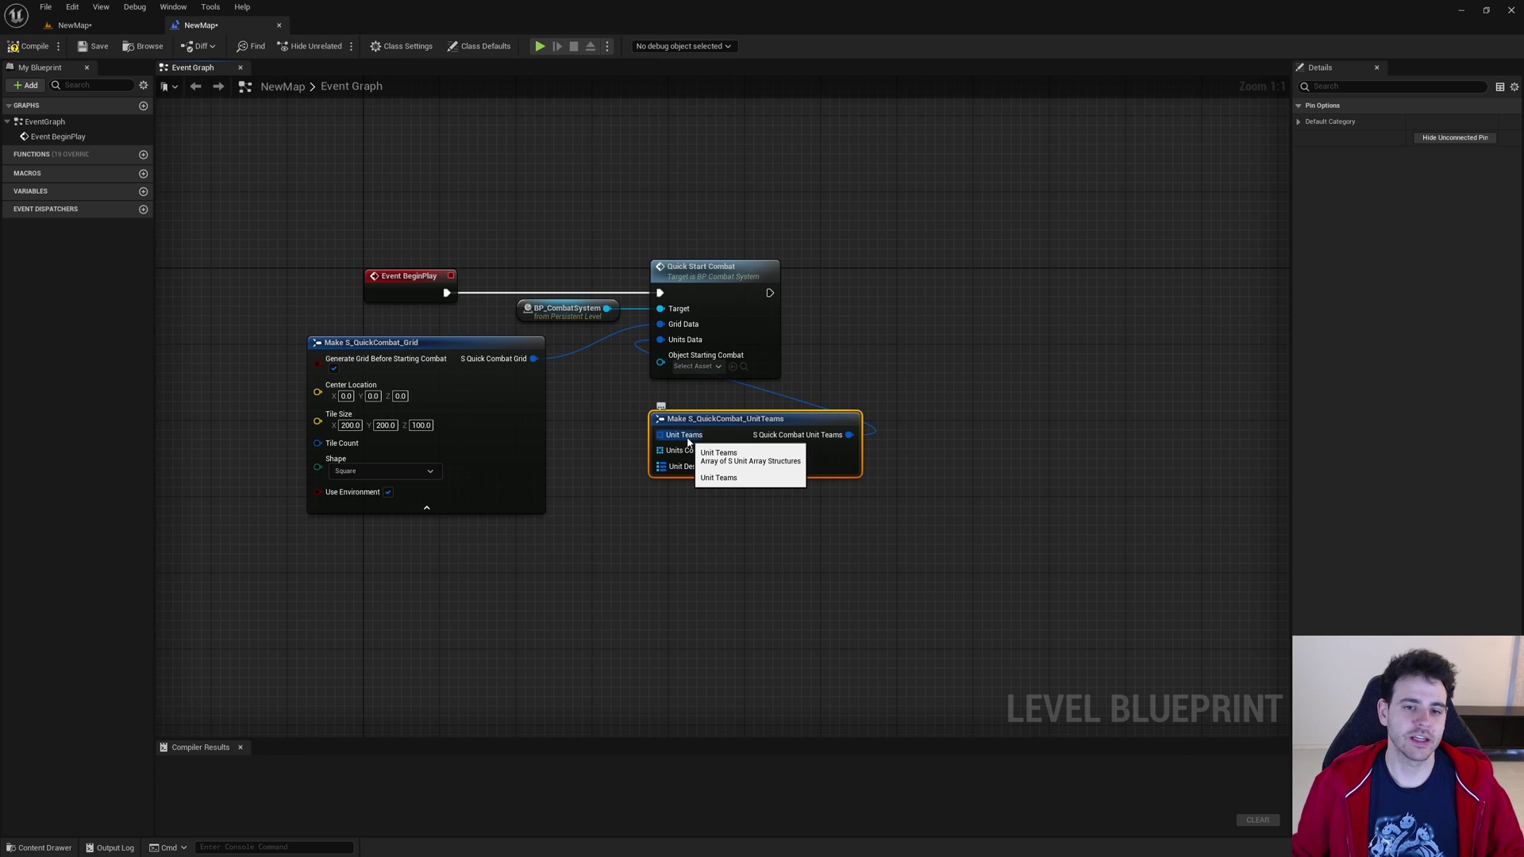
left_click_drag(719, 459, 757, 477)
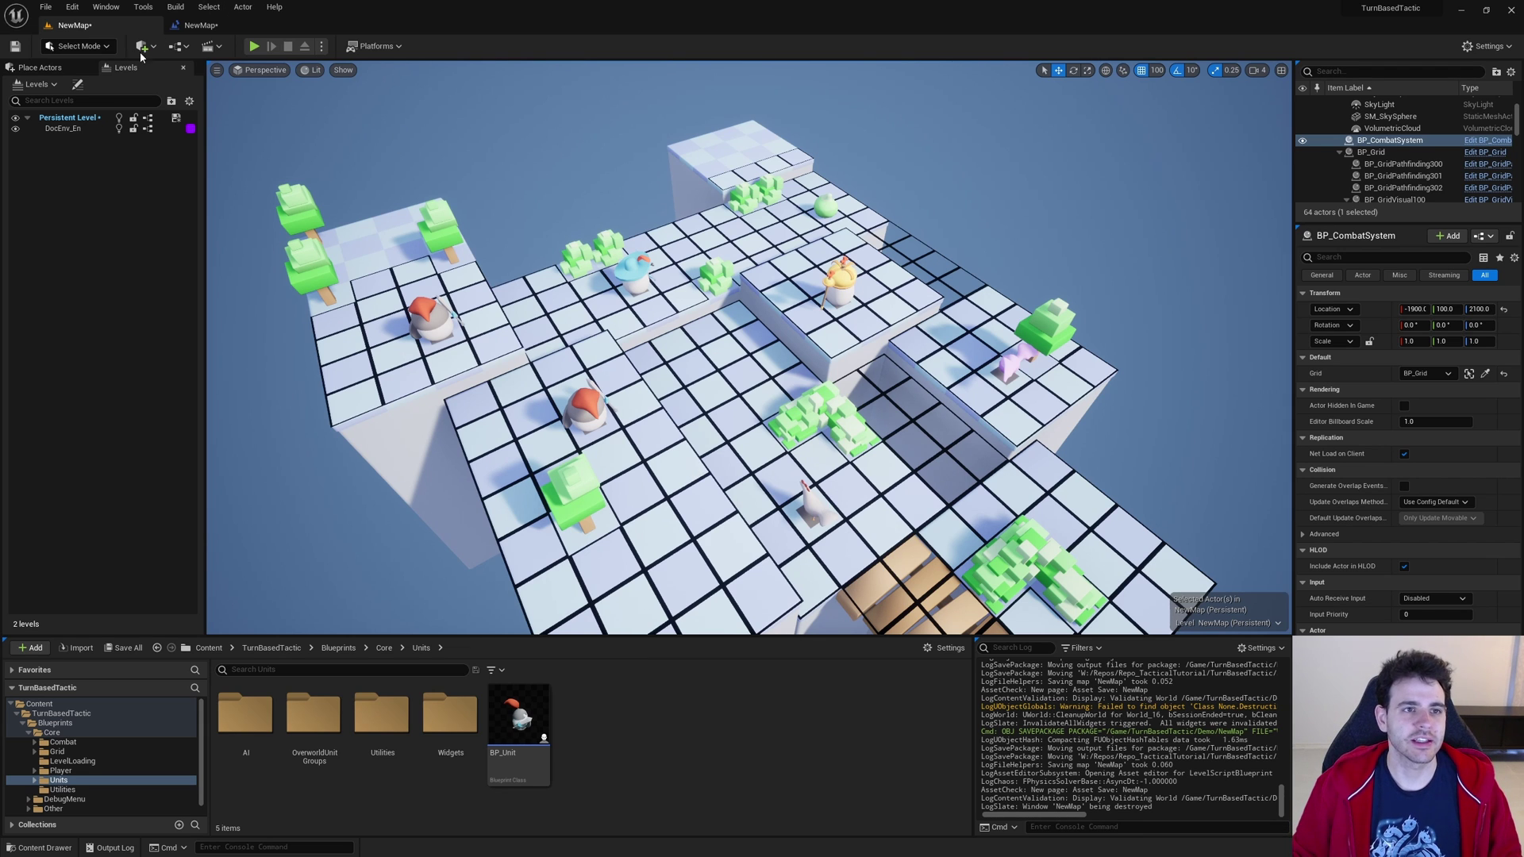
left_click(201, 24)
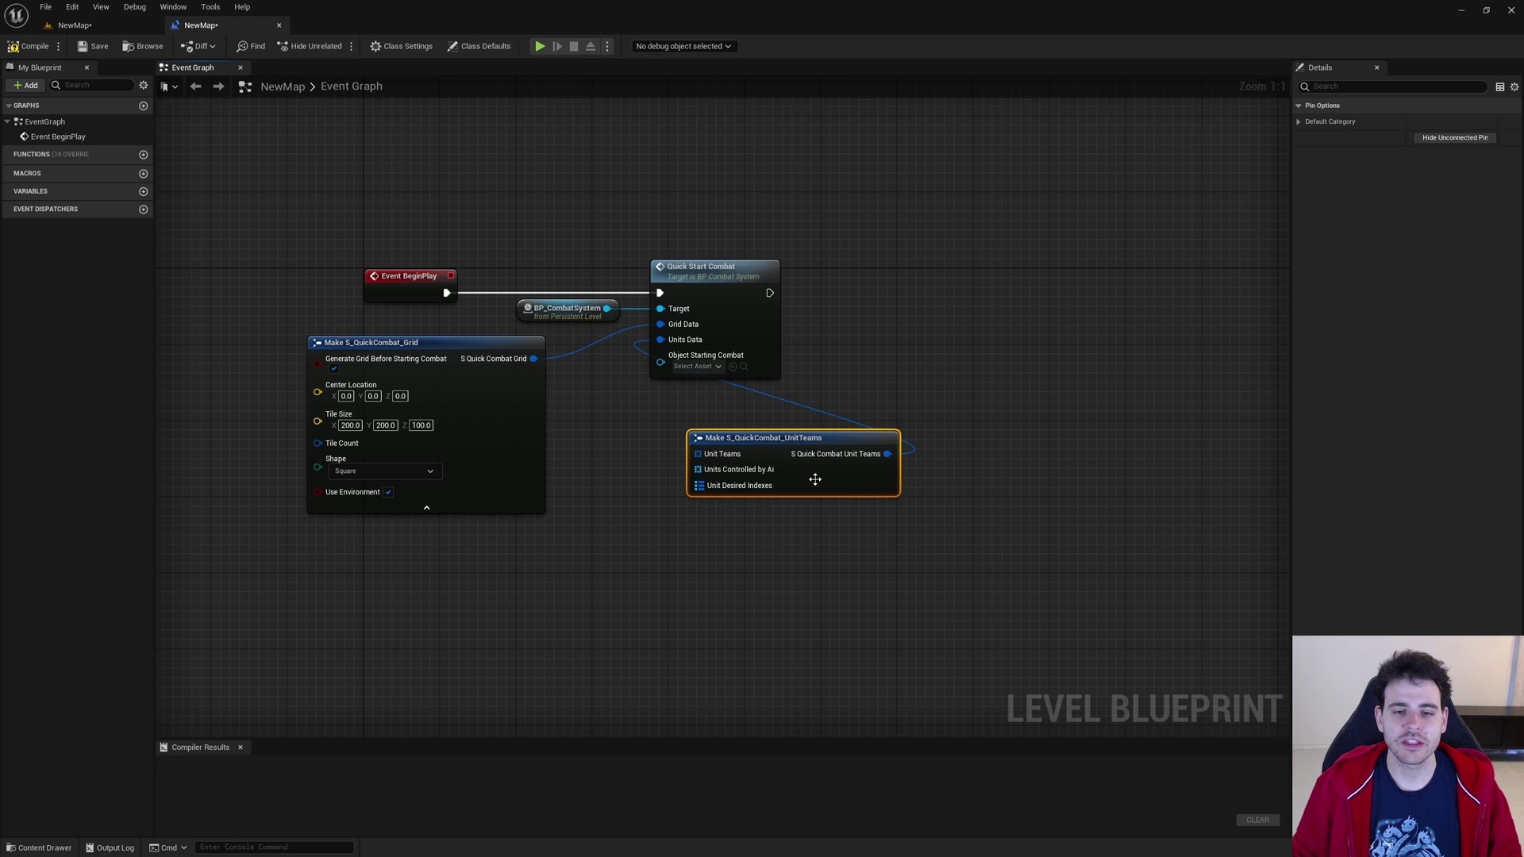
left_click_drag(815, 479, 463, 575)
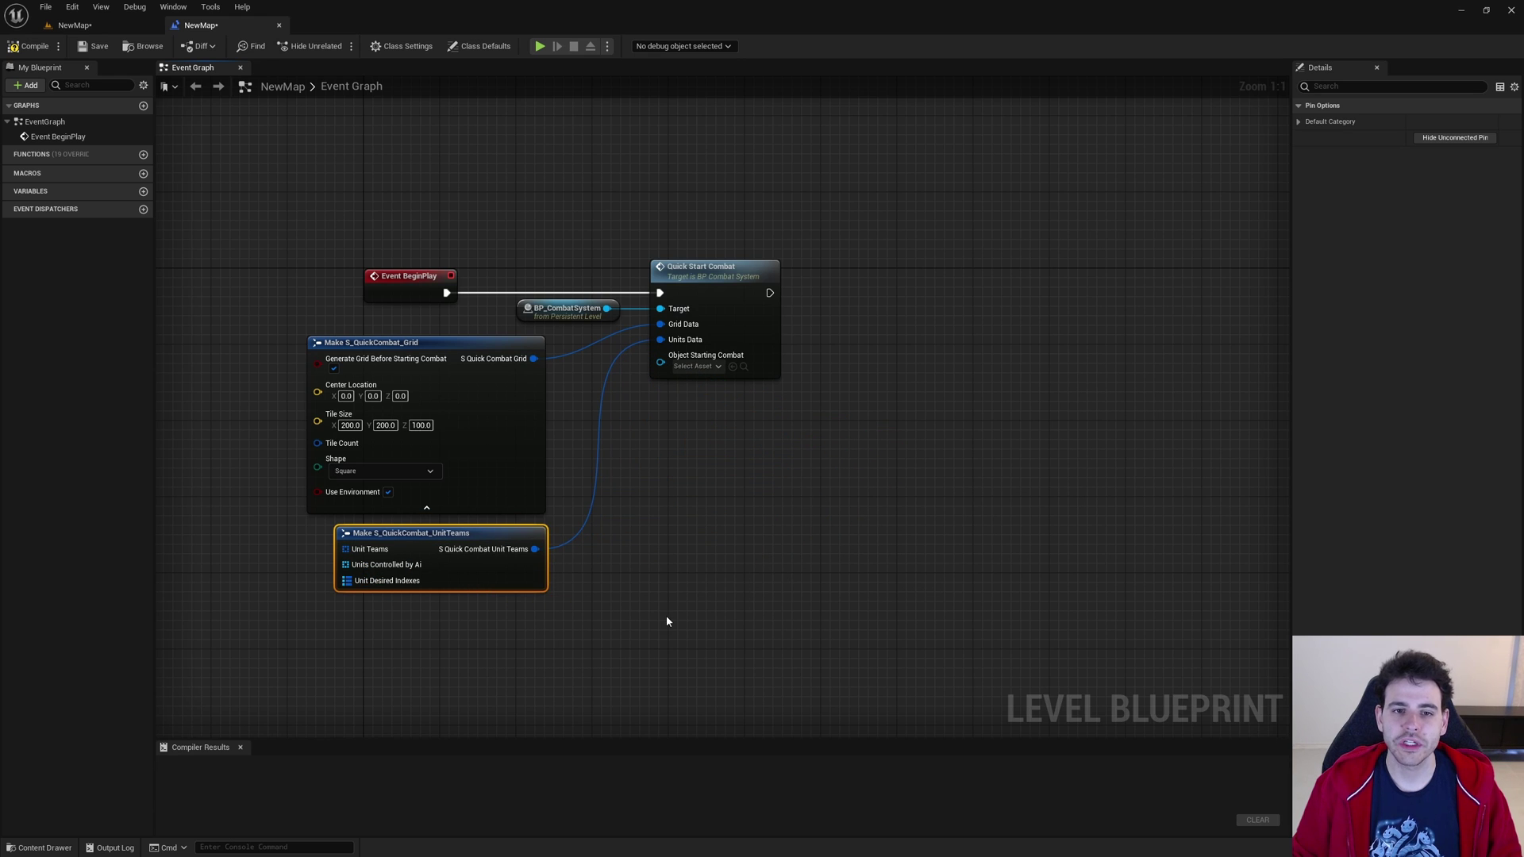
left_click_drag(776, 527, 685, 383)
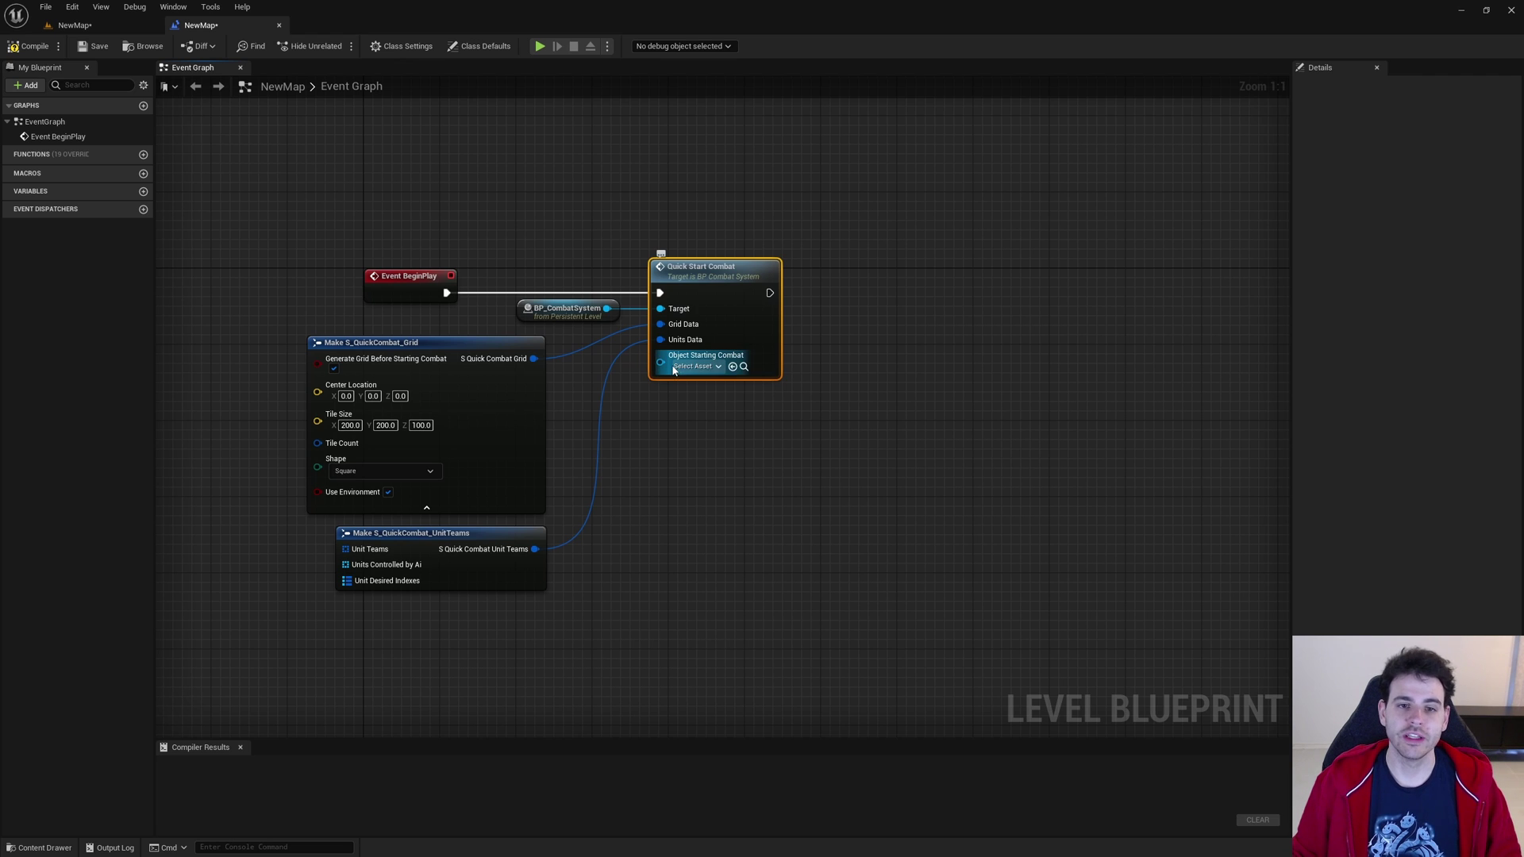
left_click_drag(672, 368, 737, 406)
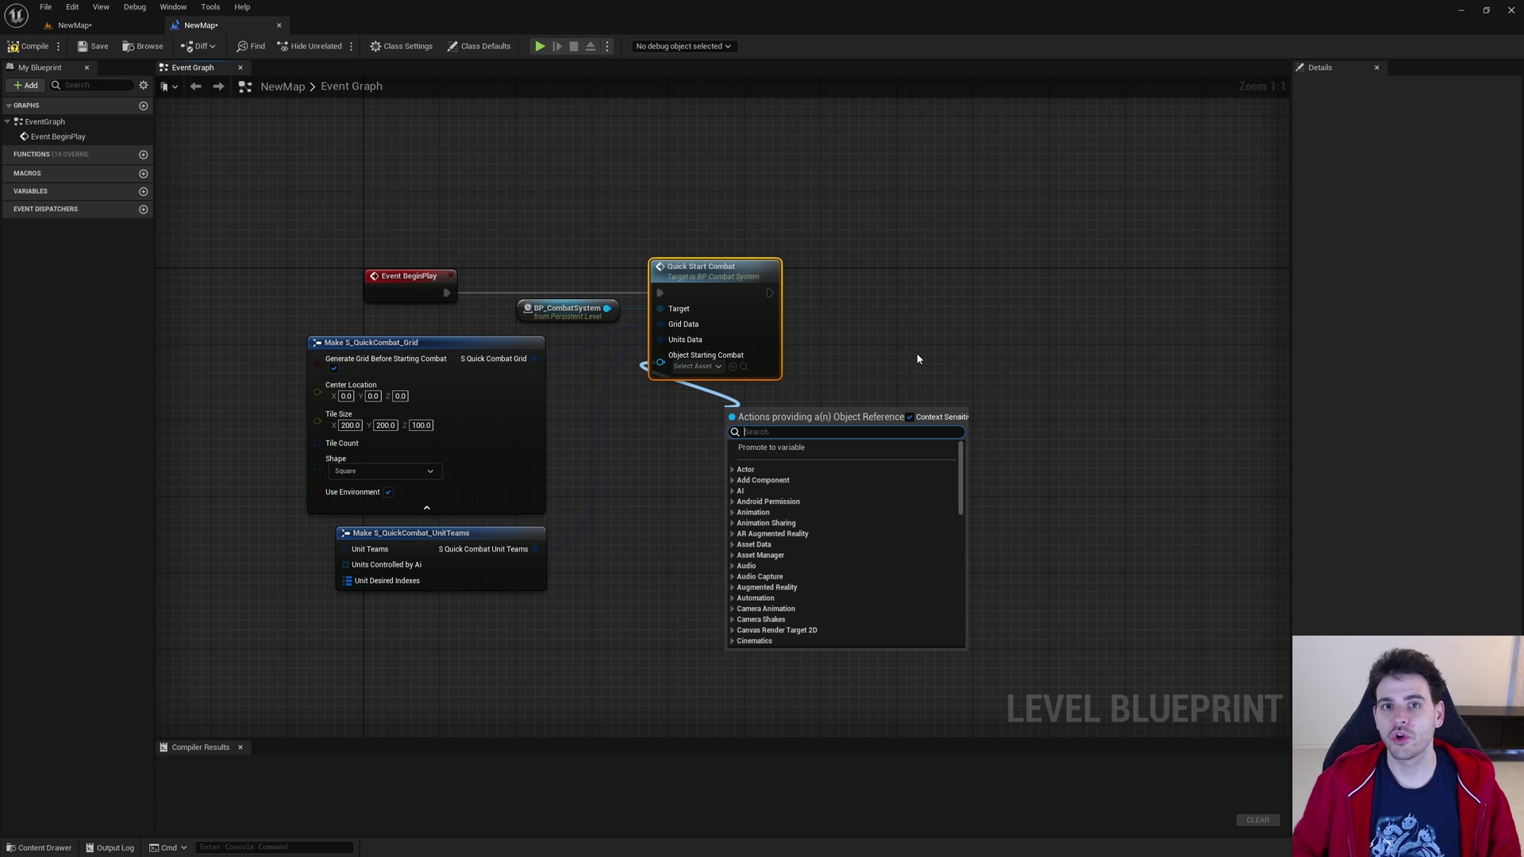
left_click(784, 362)
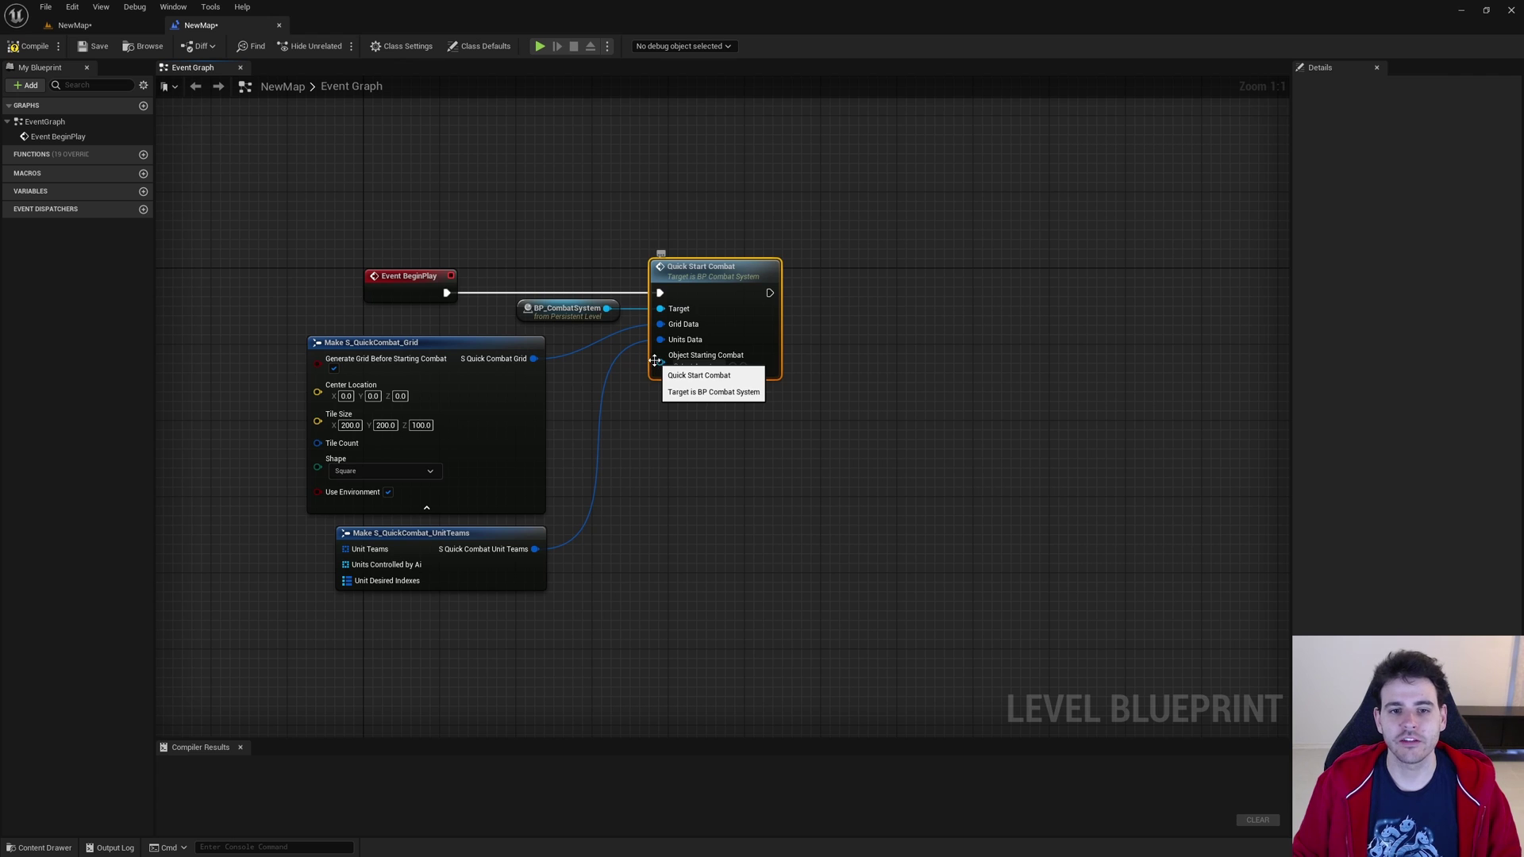
Feed the Object Starting Combat input with a Self reference and space the Self and Quick Start Combat nodes apart
left_click_drag(655, 362, 681, 382)
type("self")
key("Return")
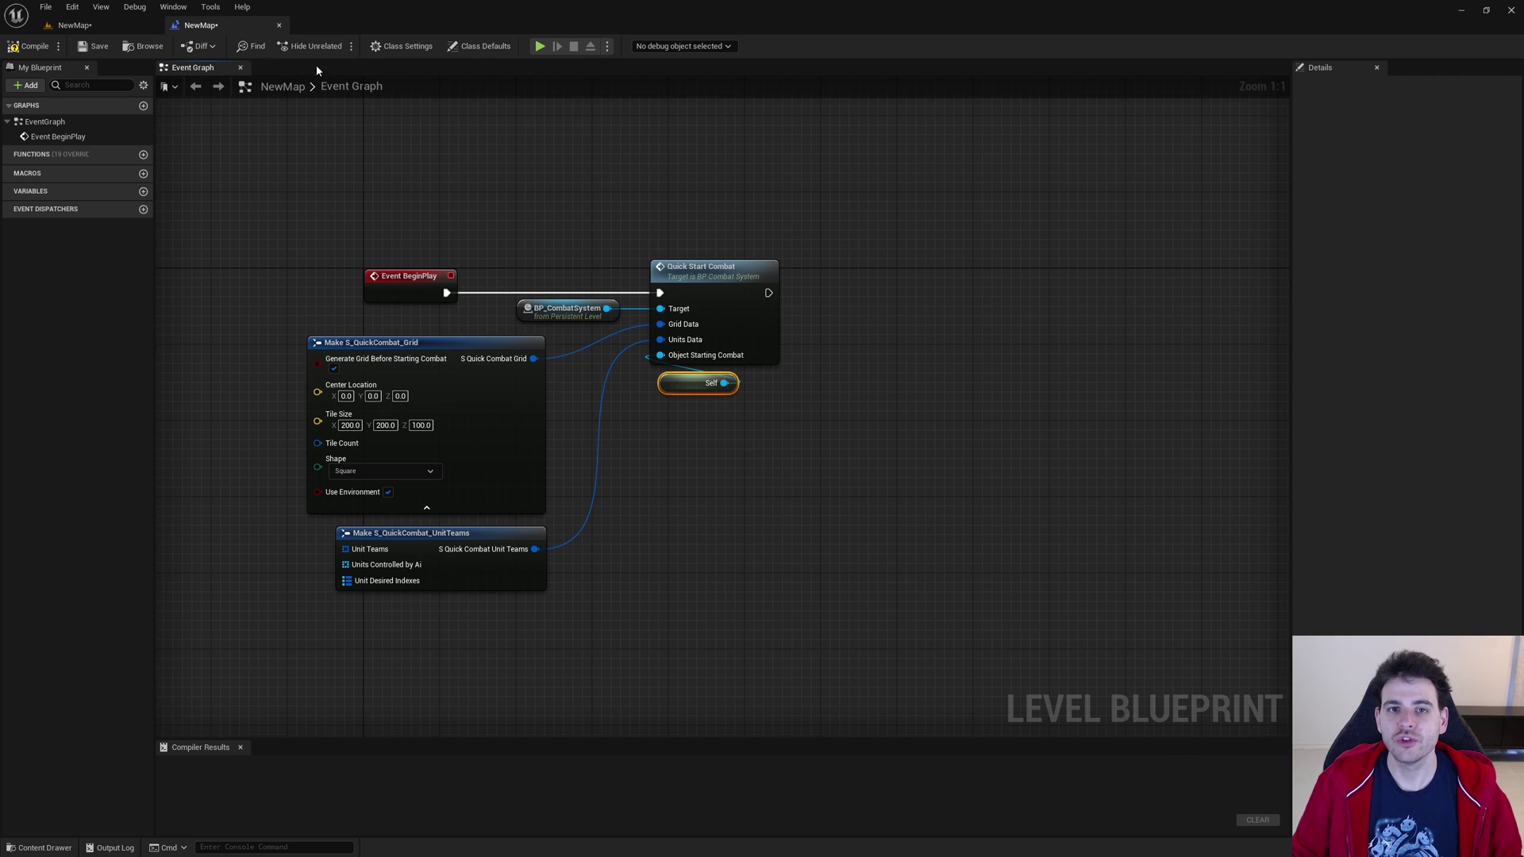
left_click_drag(778, 335, 787, 335)
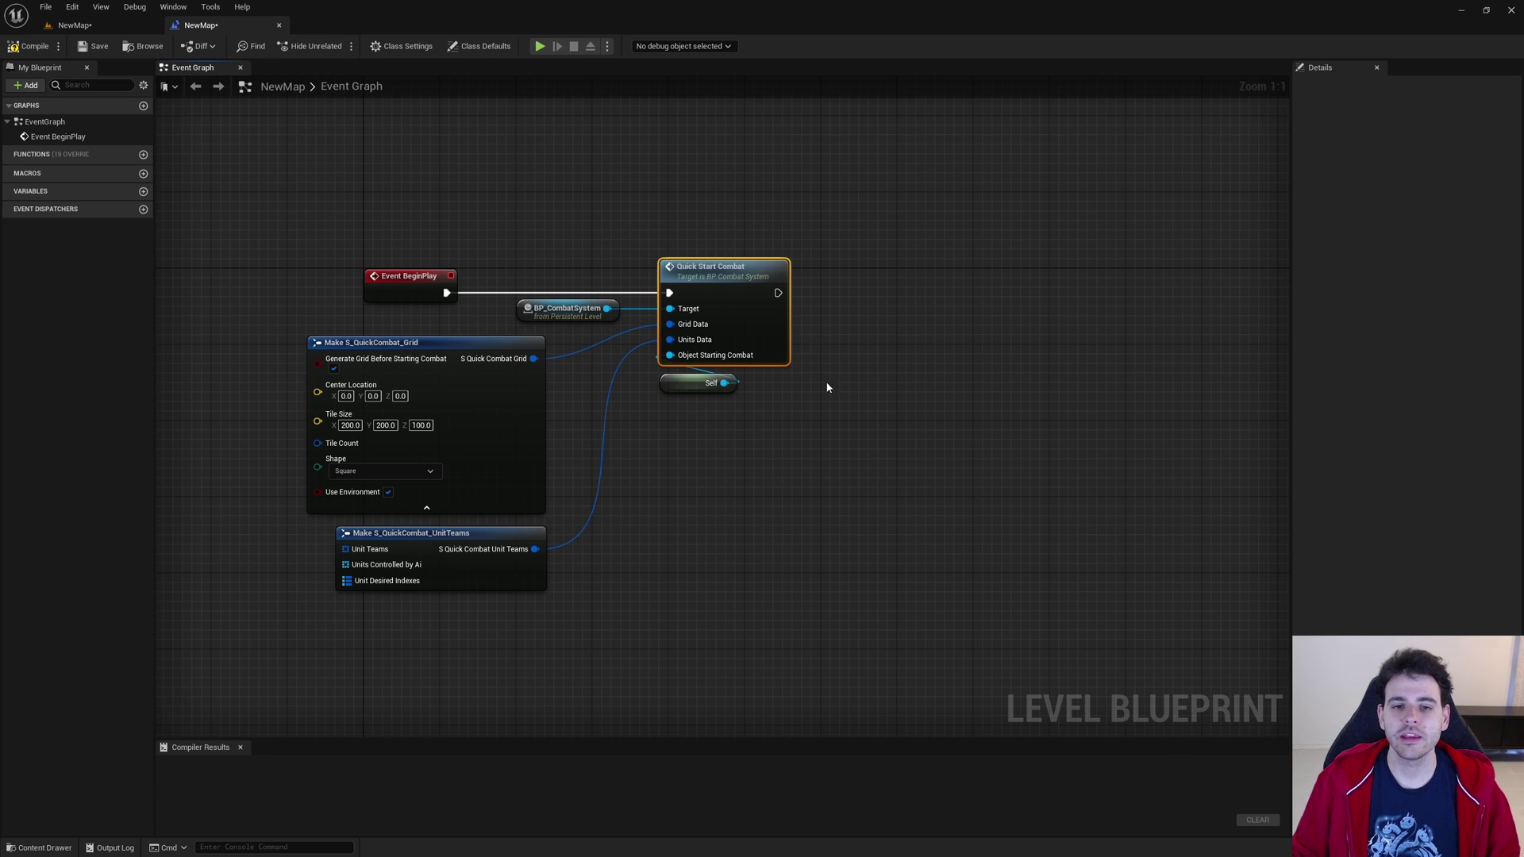
left_click_drag(684, 382, 683, 430)
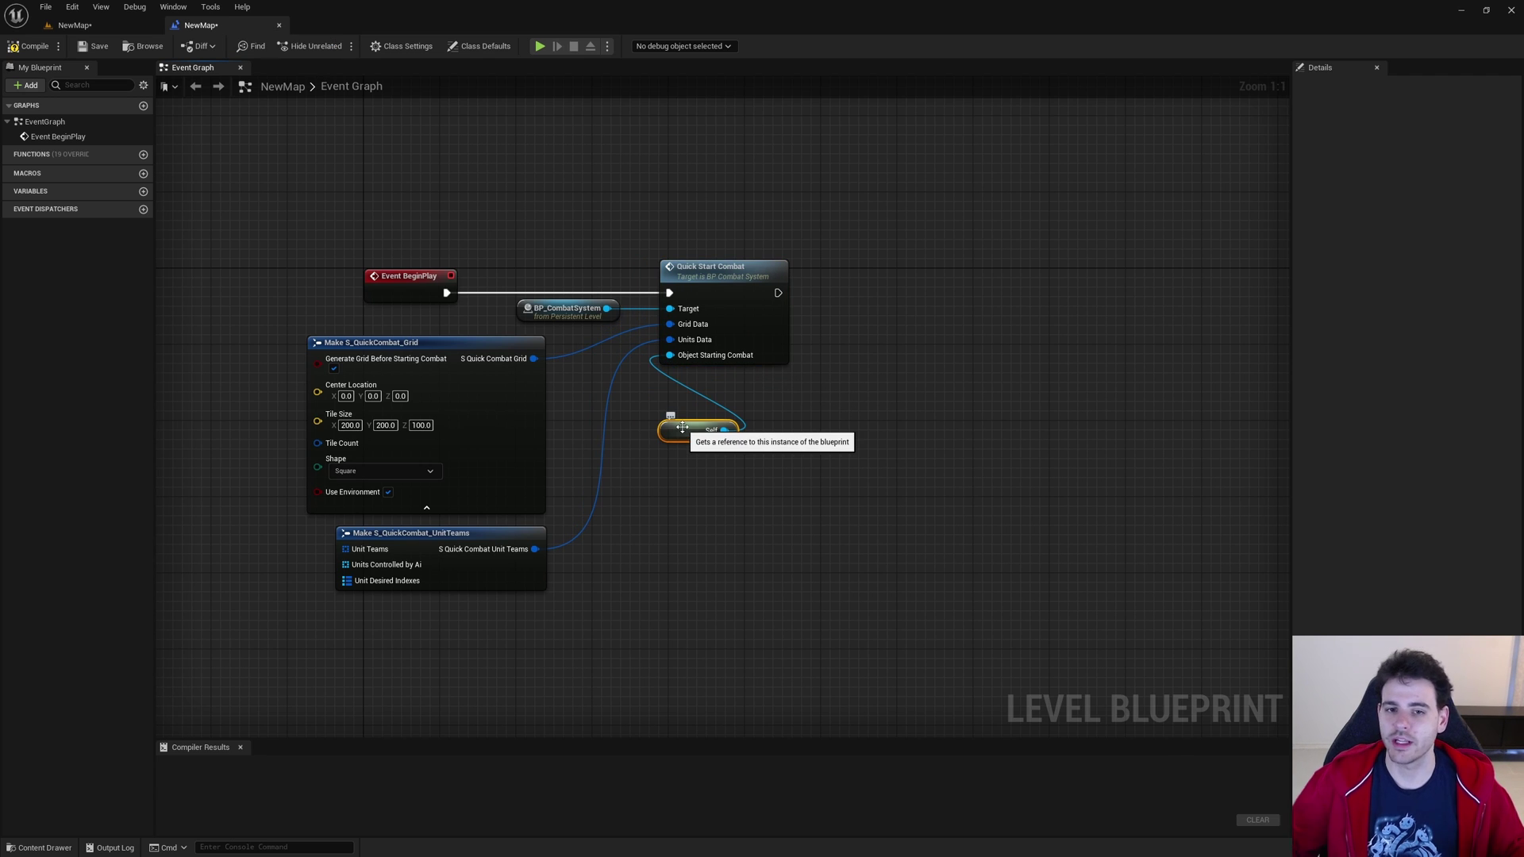
left_click(766, 400)
left_click(750, 341)
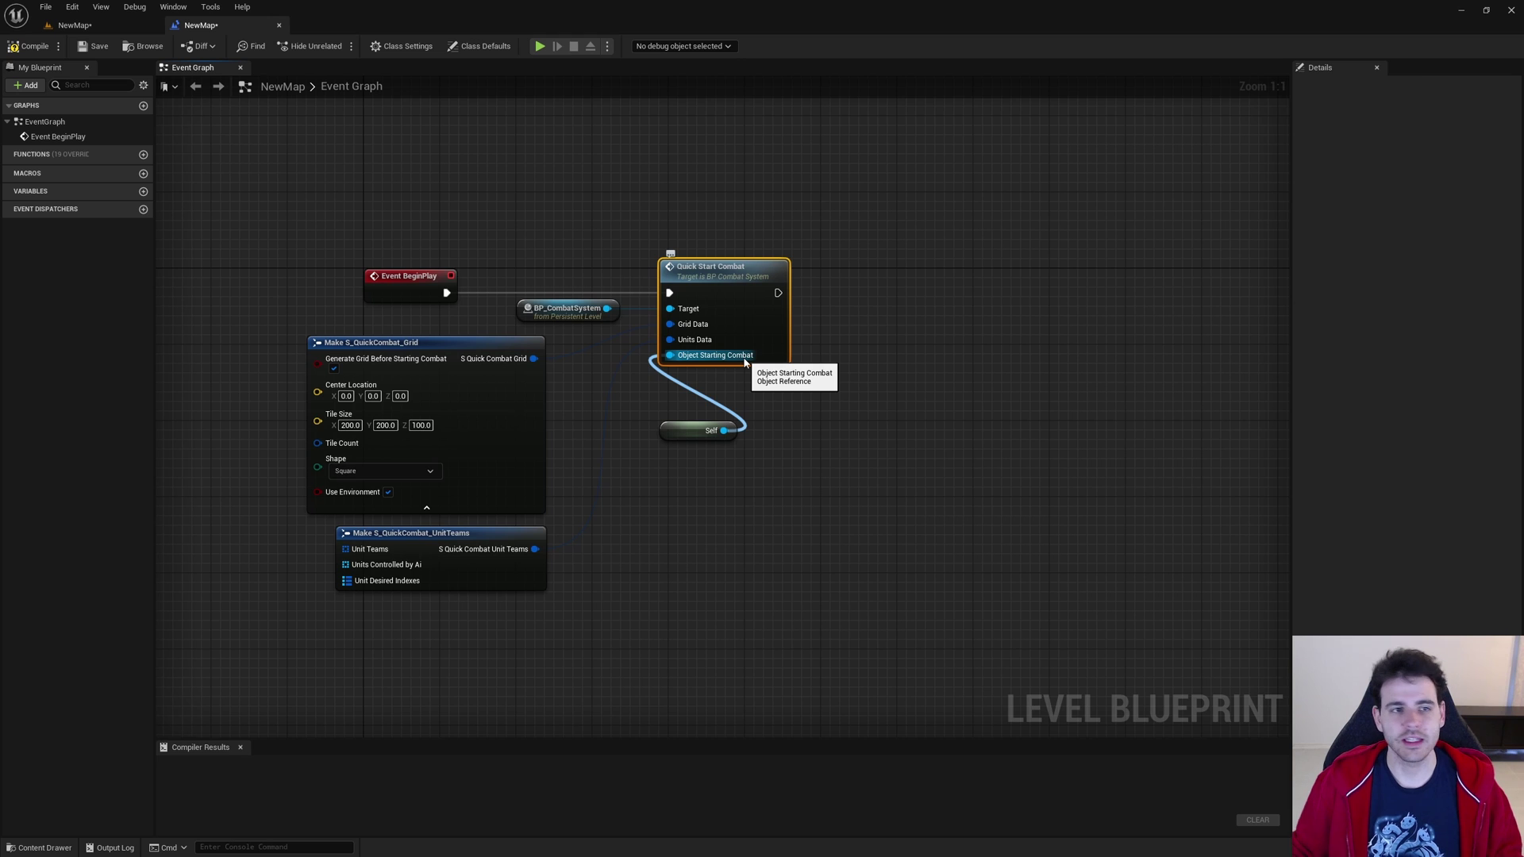
left_click(597, 194)
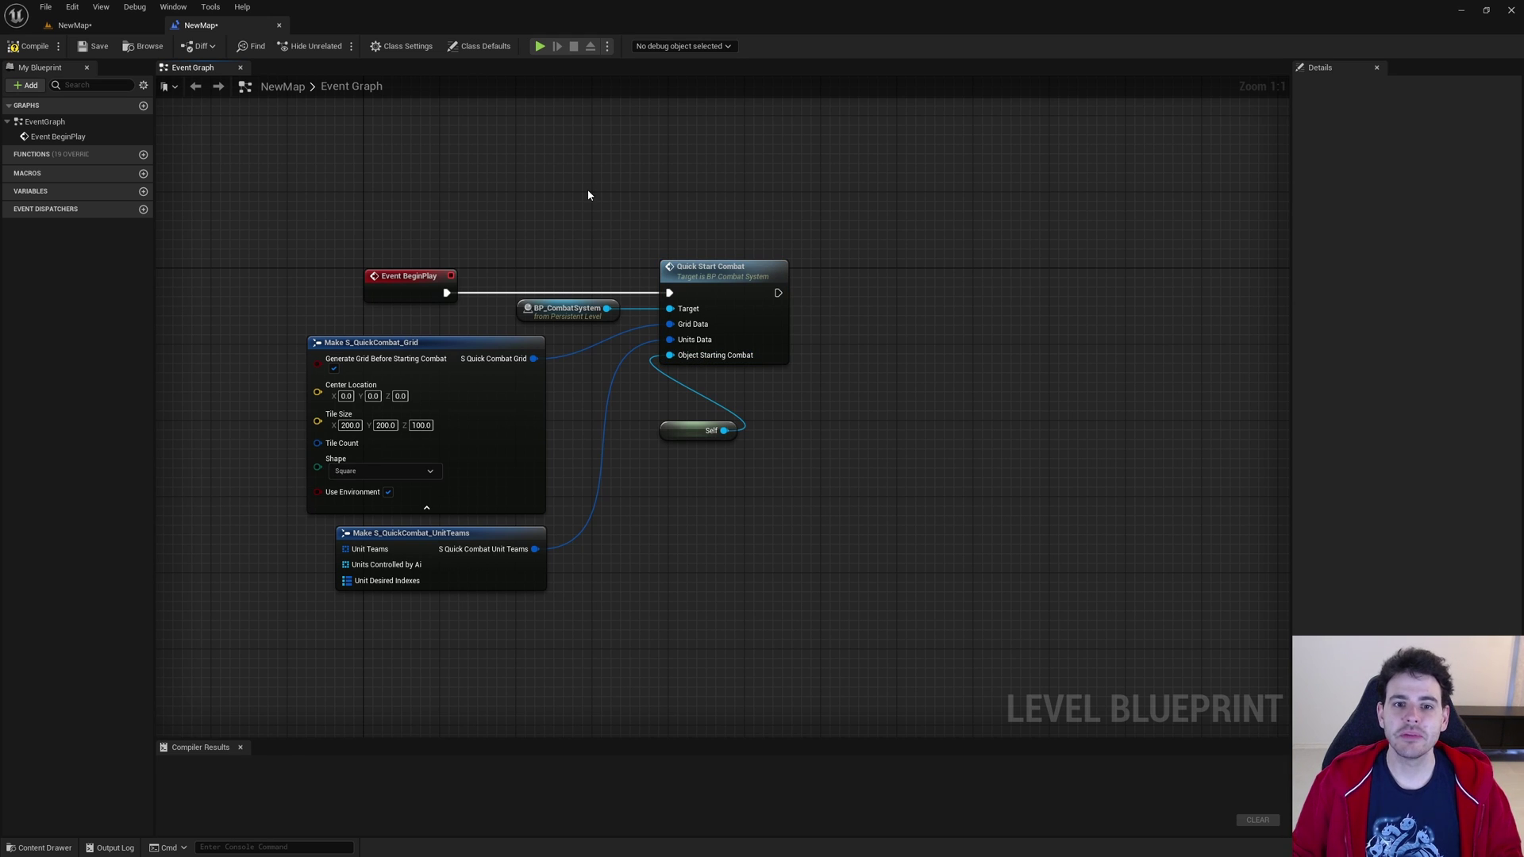
left_click_drag(589, 192, 756, 305)
left_click_drag(284, 327, 404, 574)
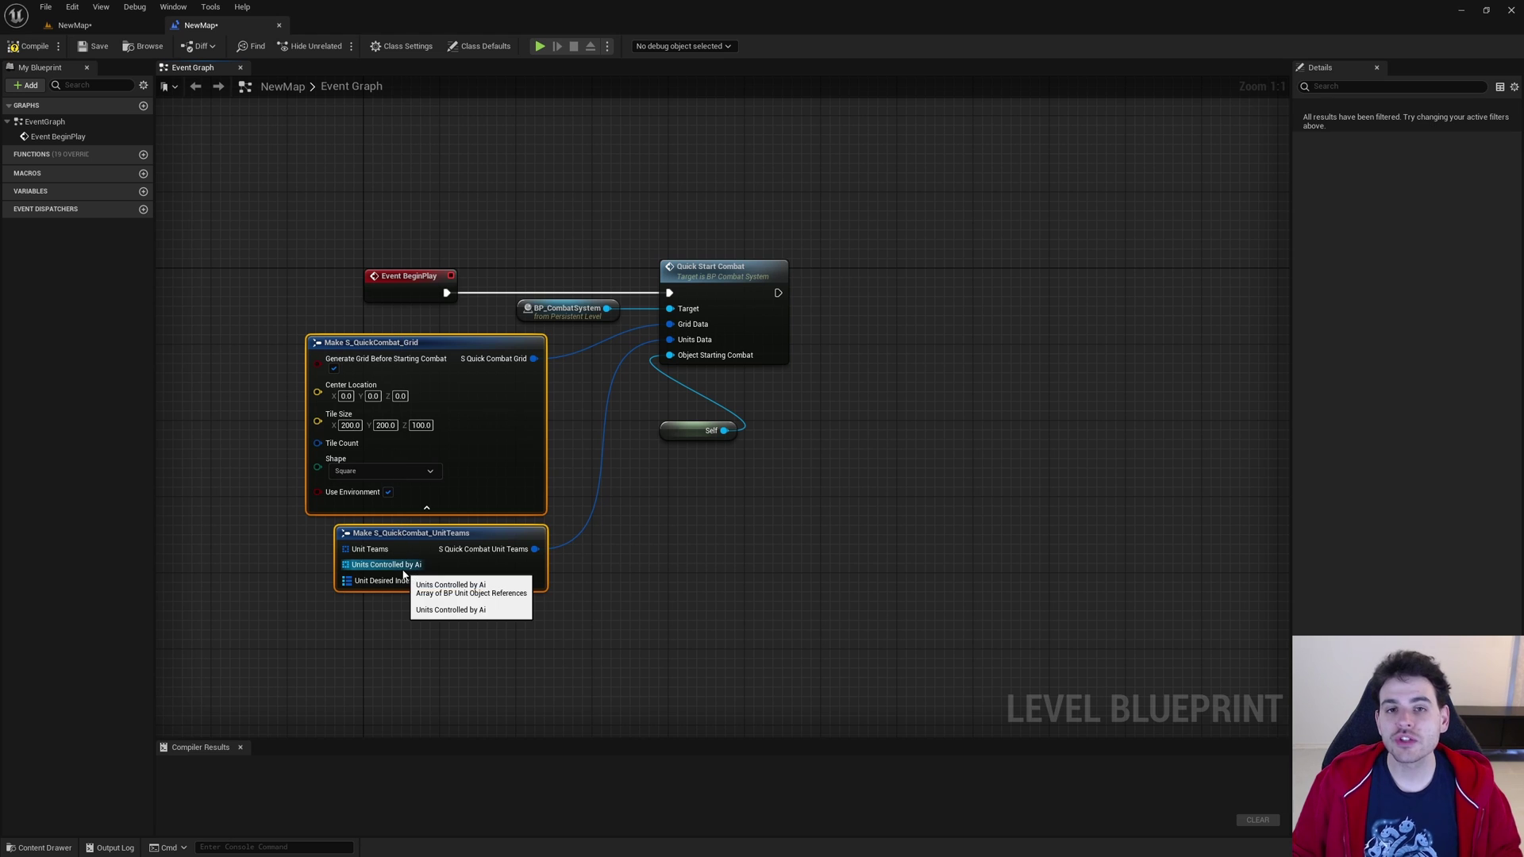
left_click(767, 350)
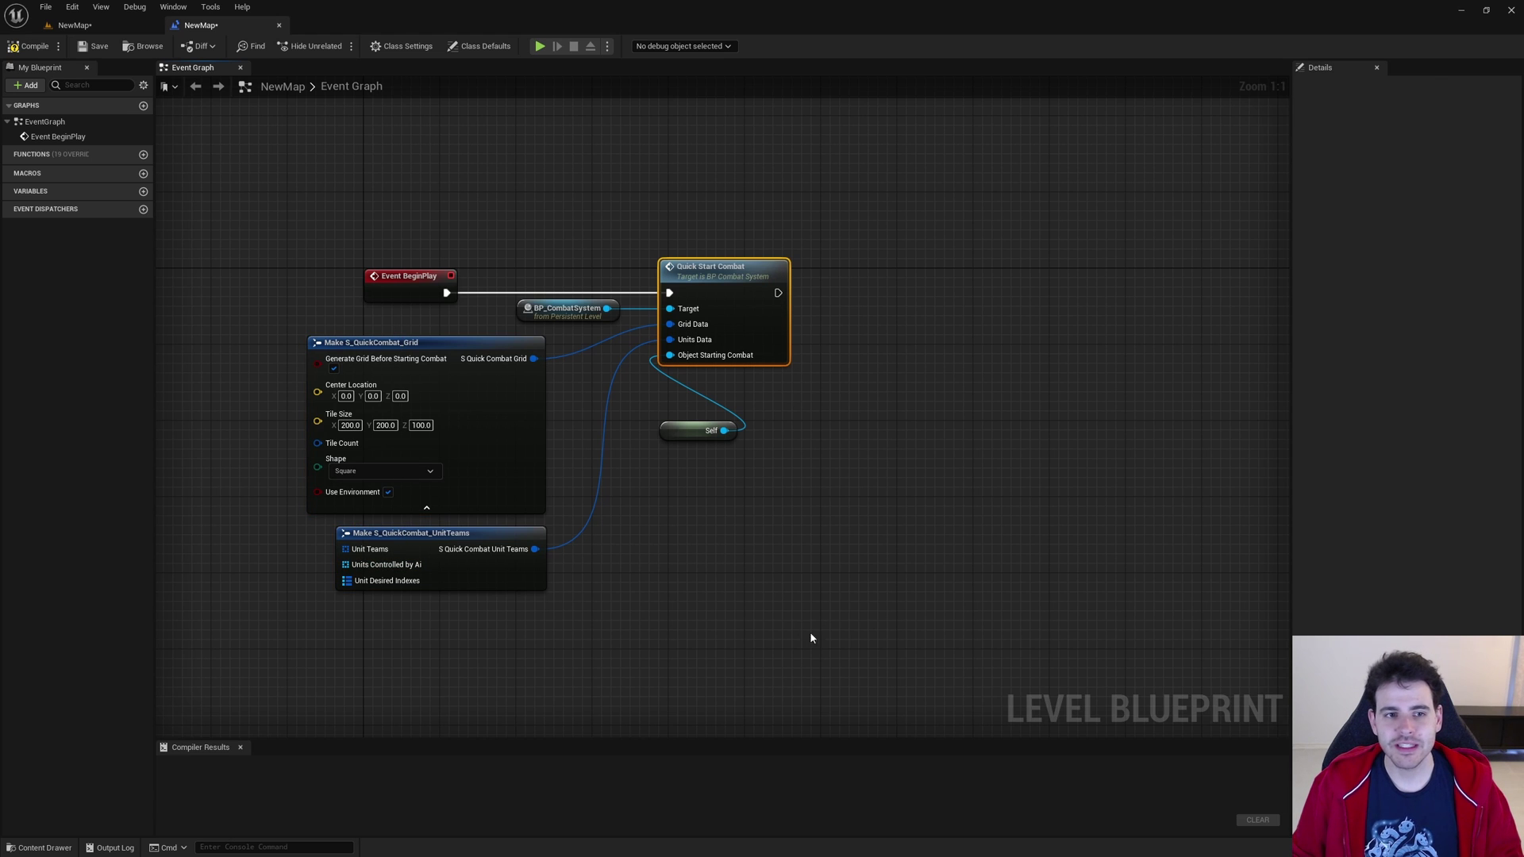
Delete all nodes from the Level Blueprint's Event Graph, compile it and close the Level Blueprint
left_click_drag(977, 622, 310, 308)
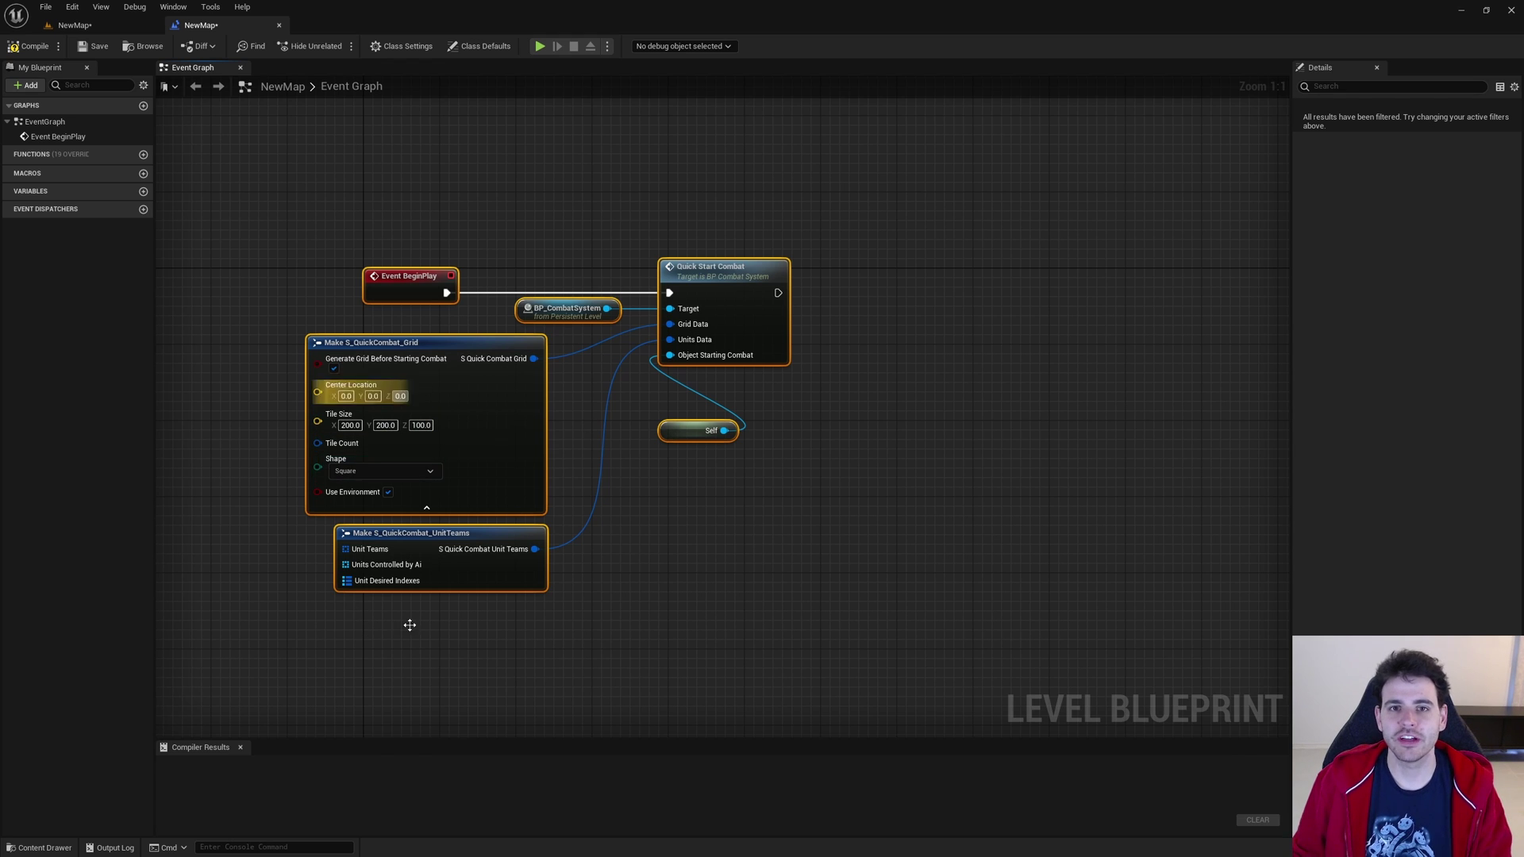
key("Delete")
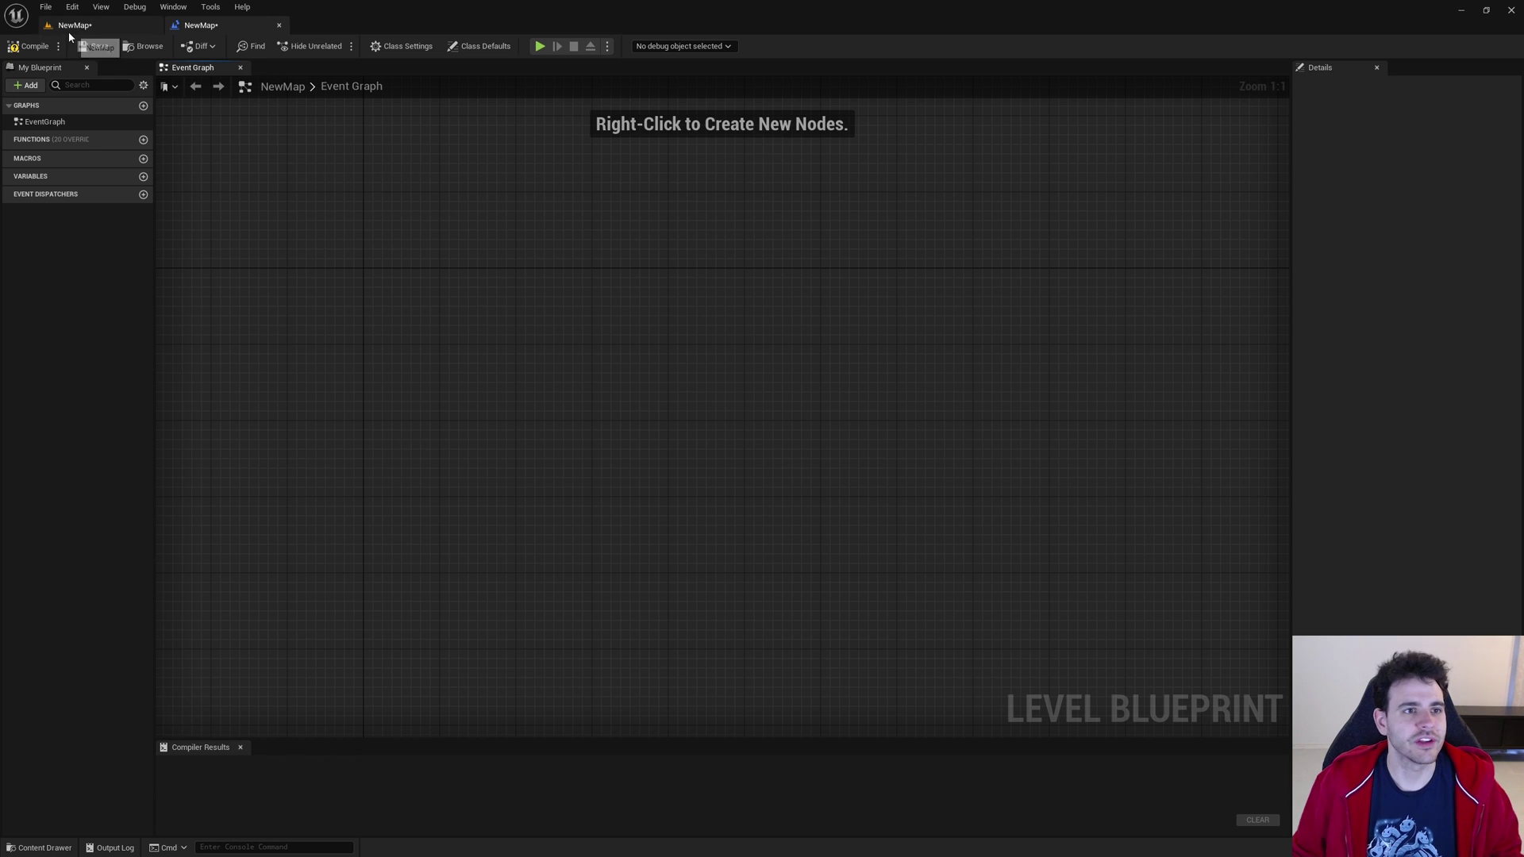
left_click(32, 46)
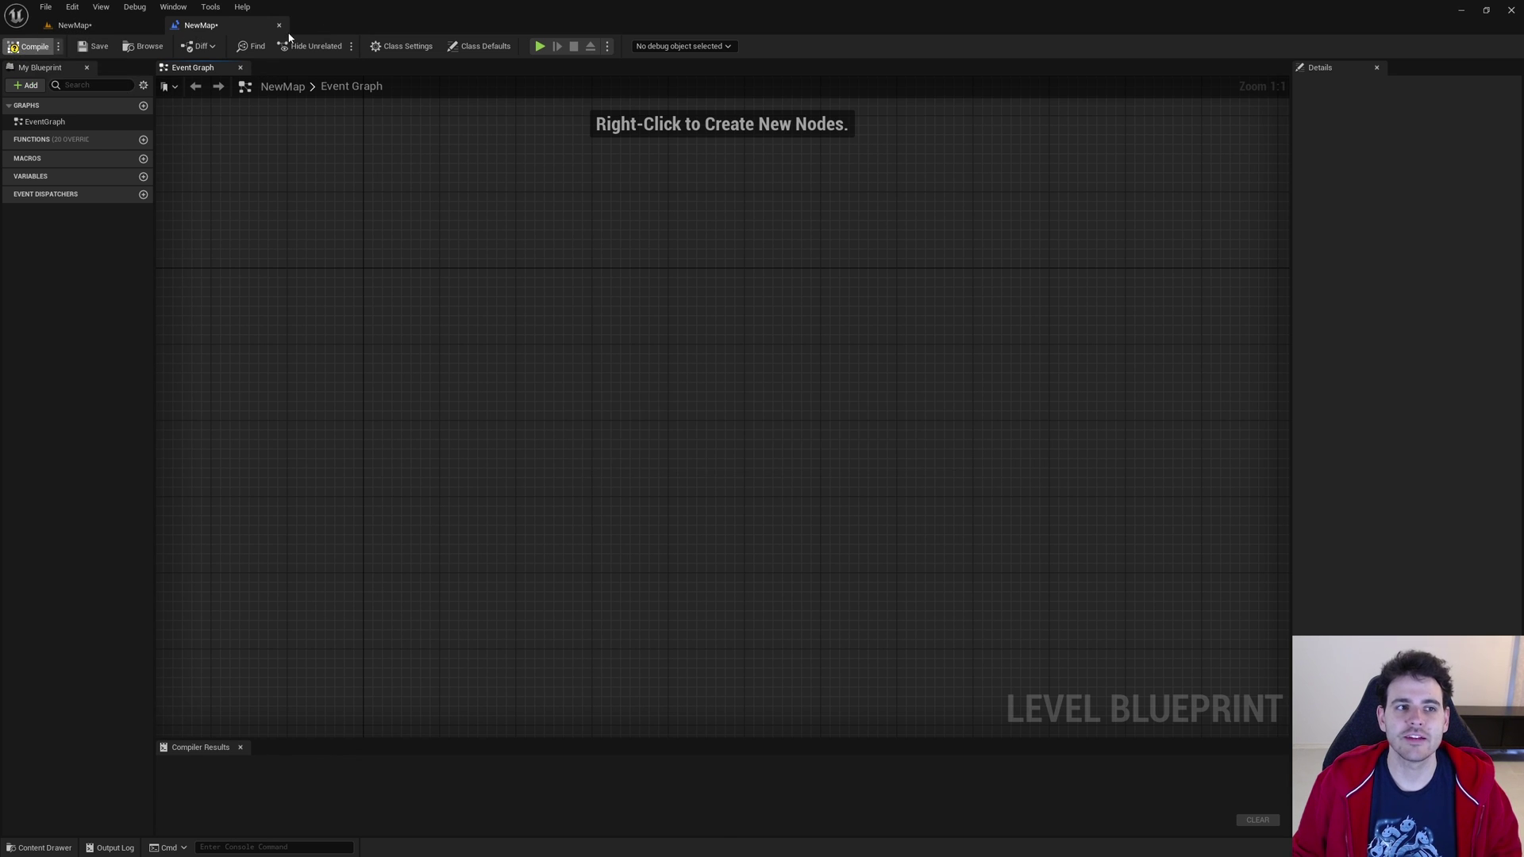
middle_click(231, 25)
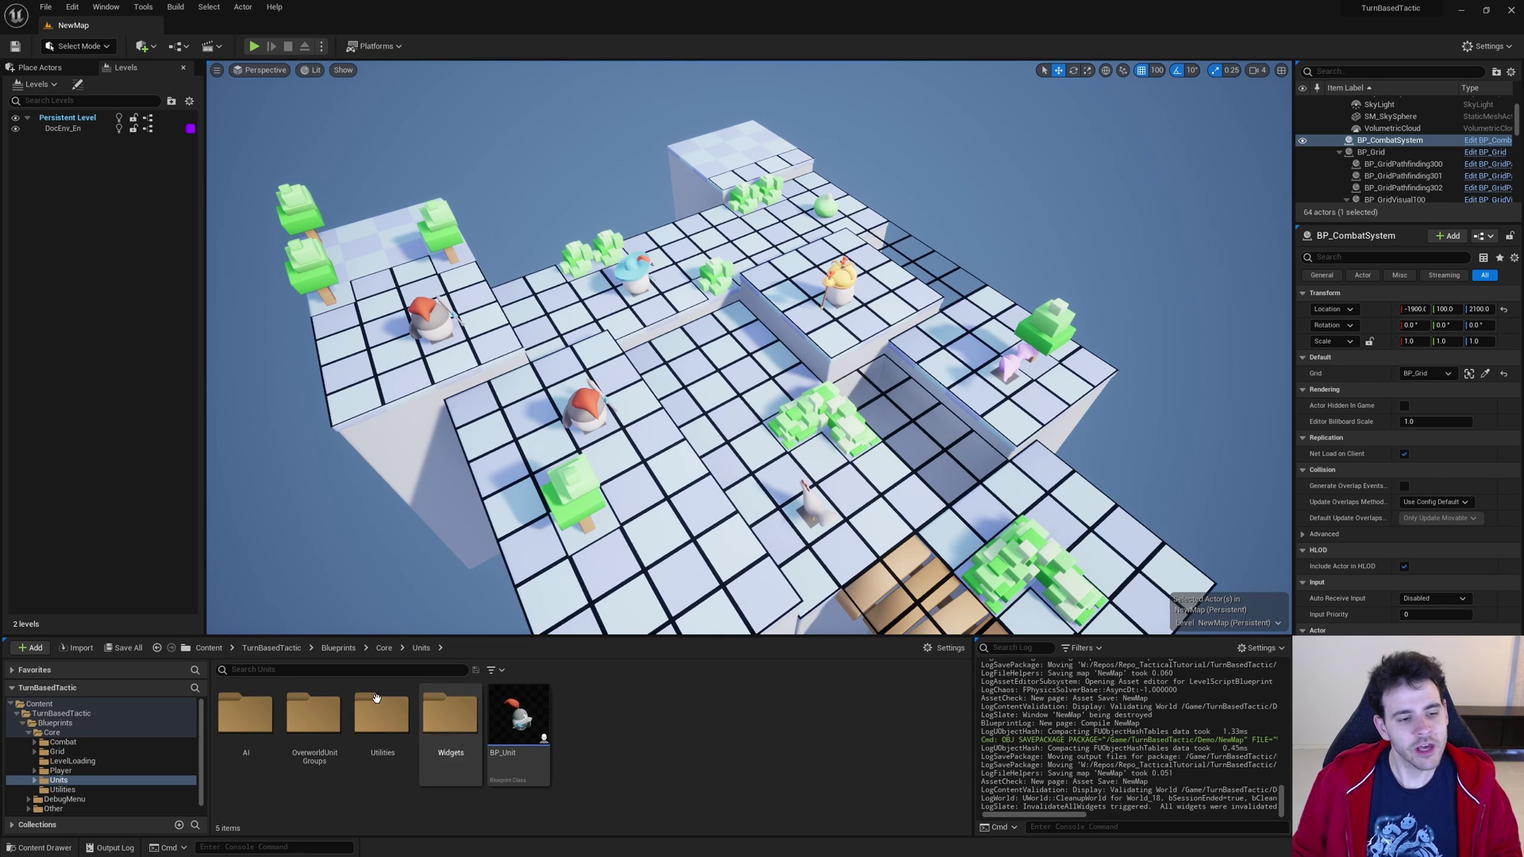
Open the BP_CombatScenario blueprint from the Blueprints/Other/Scenarios folder
left_click(54, 808)
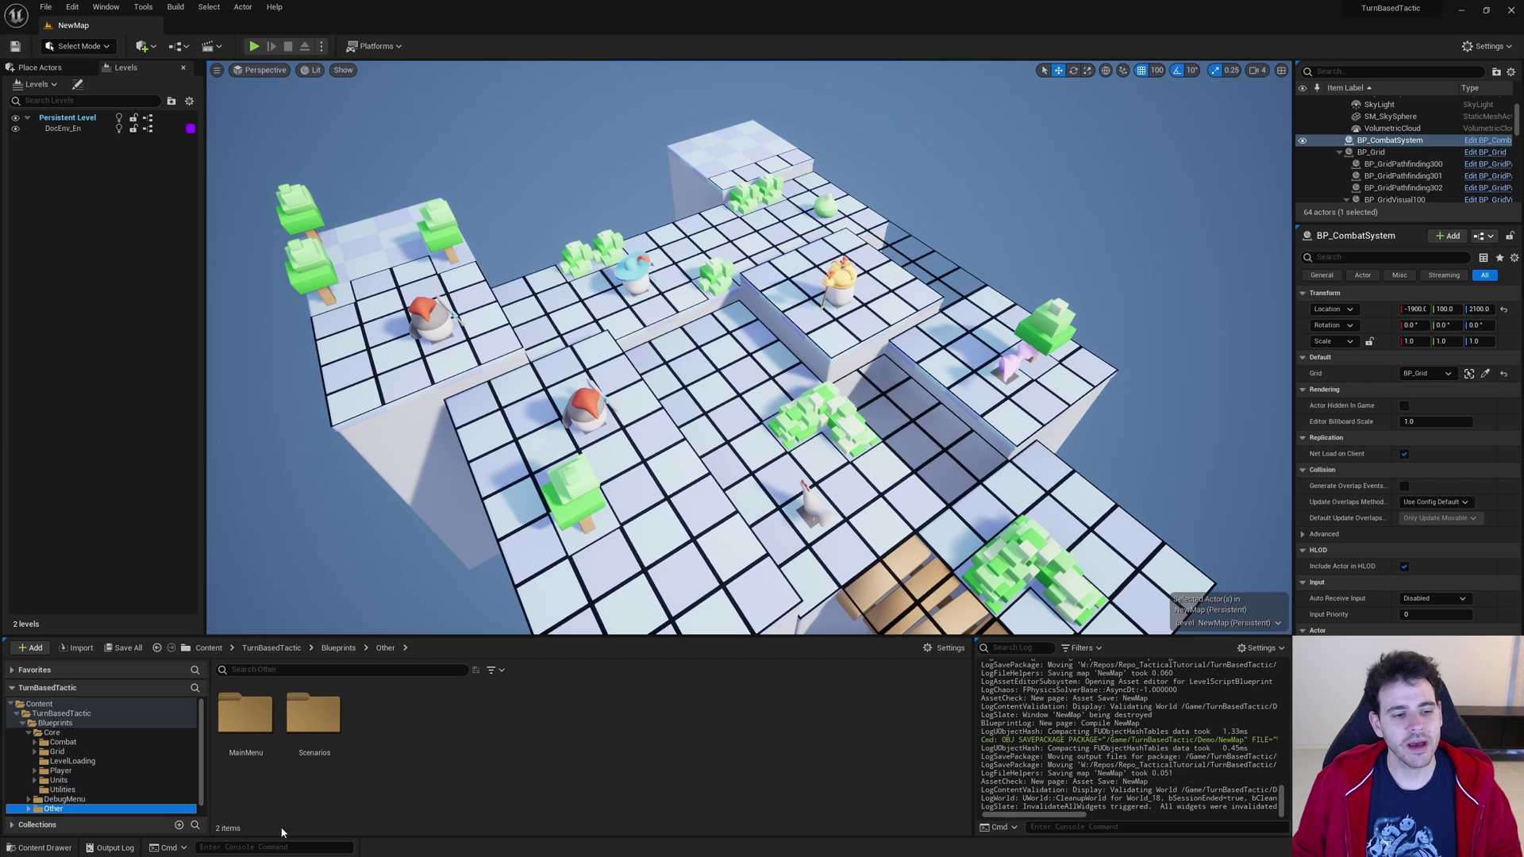
left_click(314, 714)
double_click(313, 714)
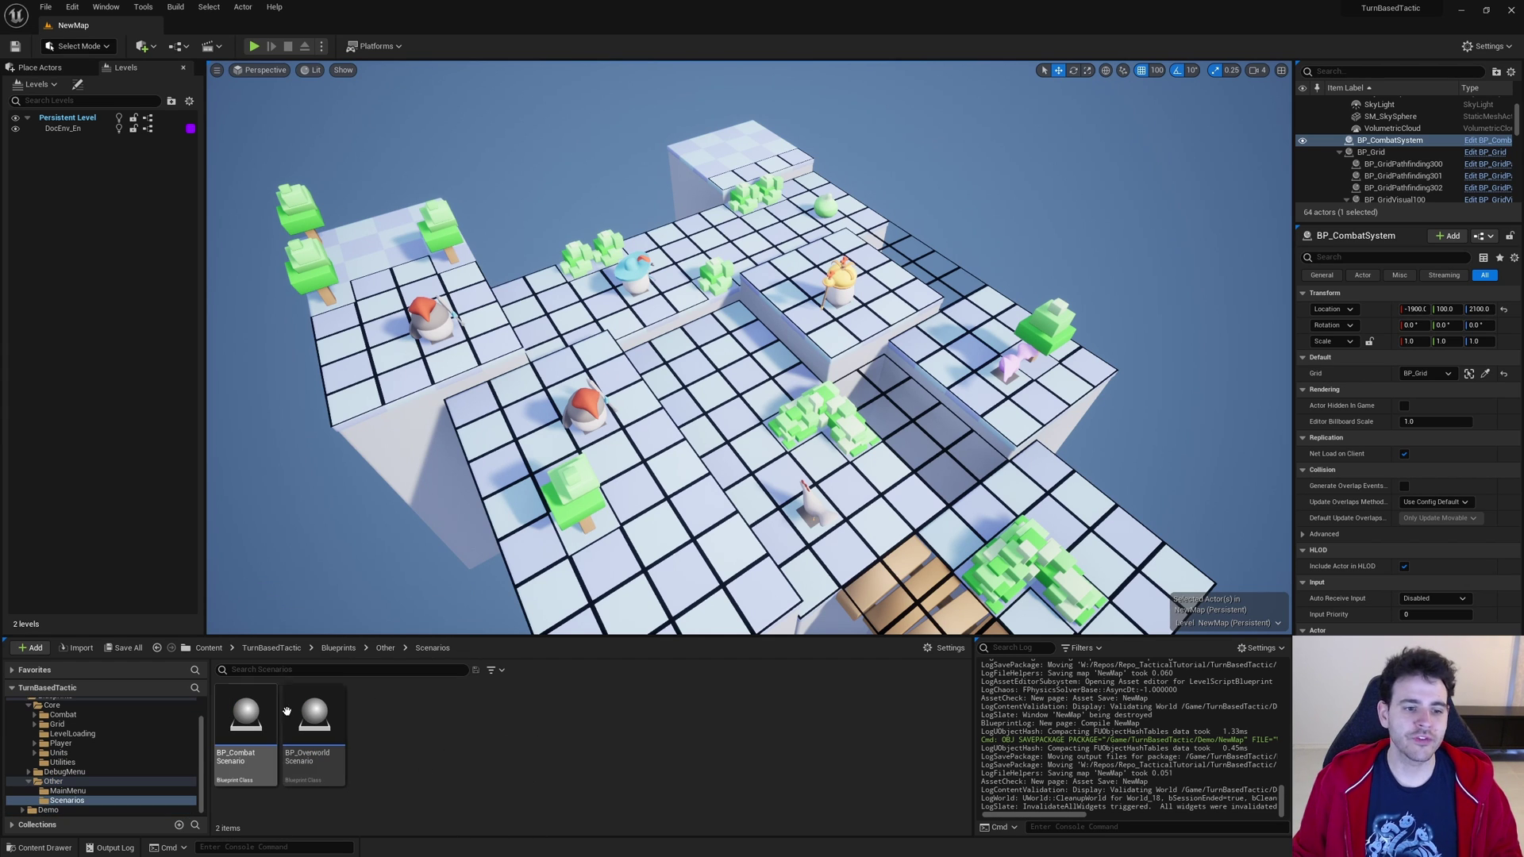
left_click(246, 730)
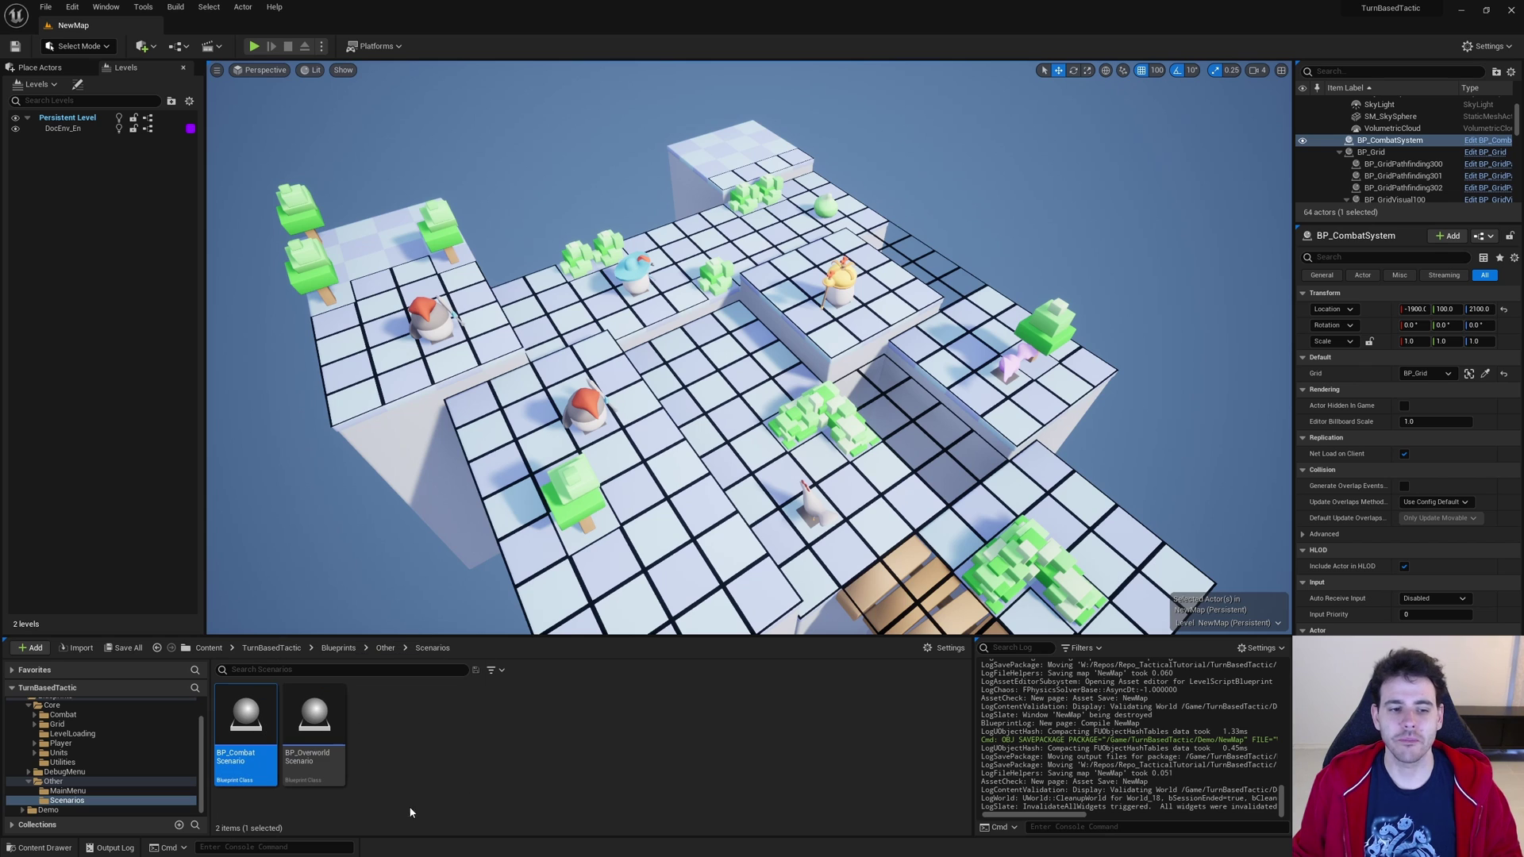
left_click(329, 765)
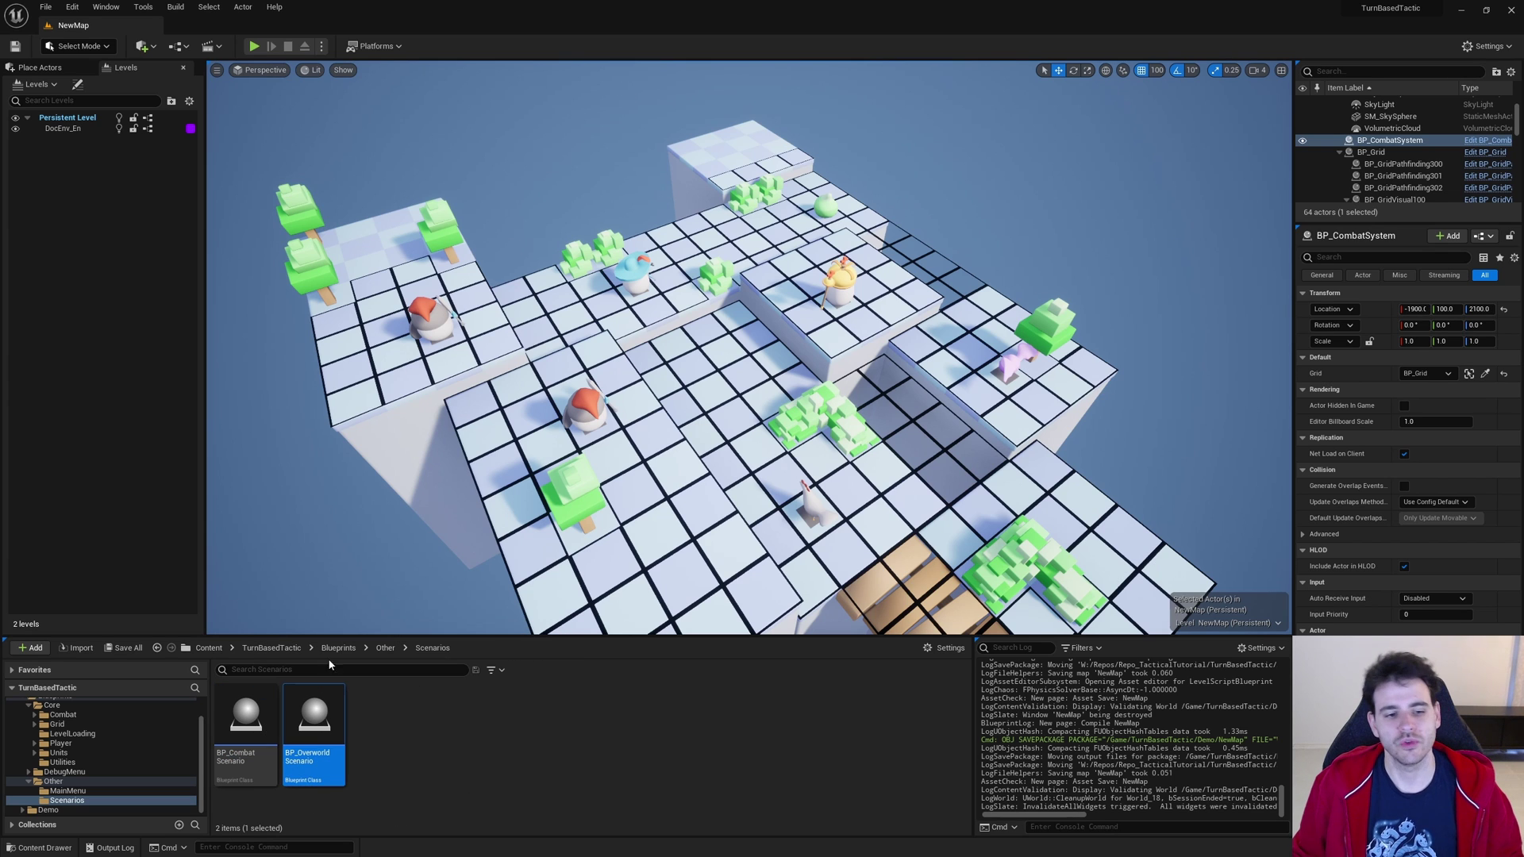
left_click(246, 738)
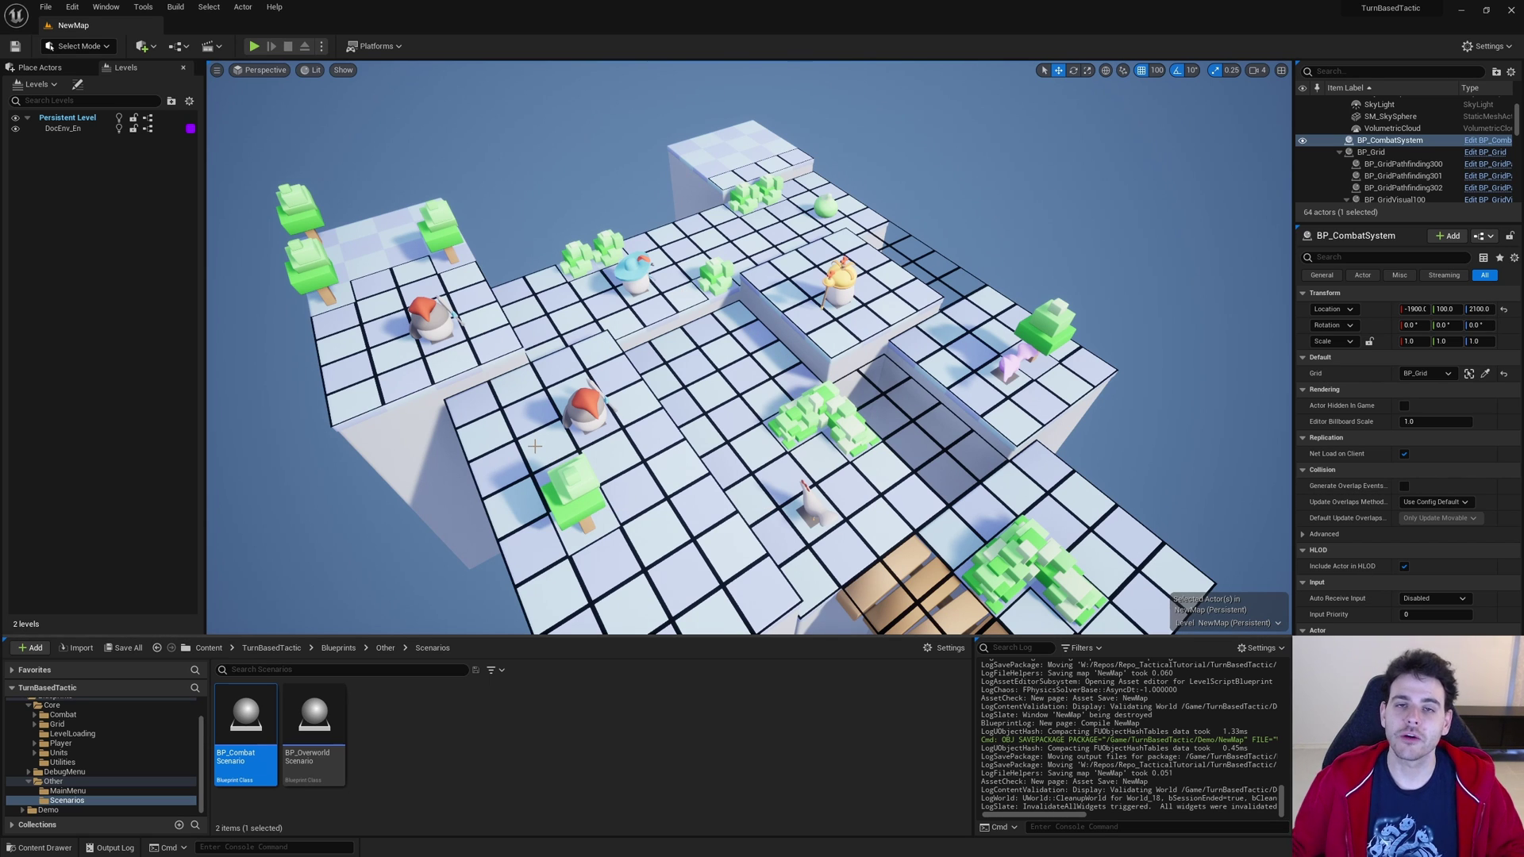
double_click(246, 727)
Examine how BP_CombatScenario calls Quick Start Combat after Event BeginPlay, its data variables, and how it handles OnCombatEnded
left_click(292, 179)
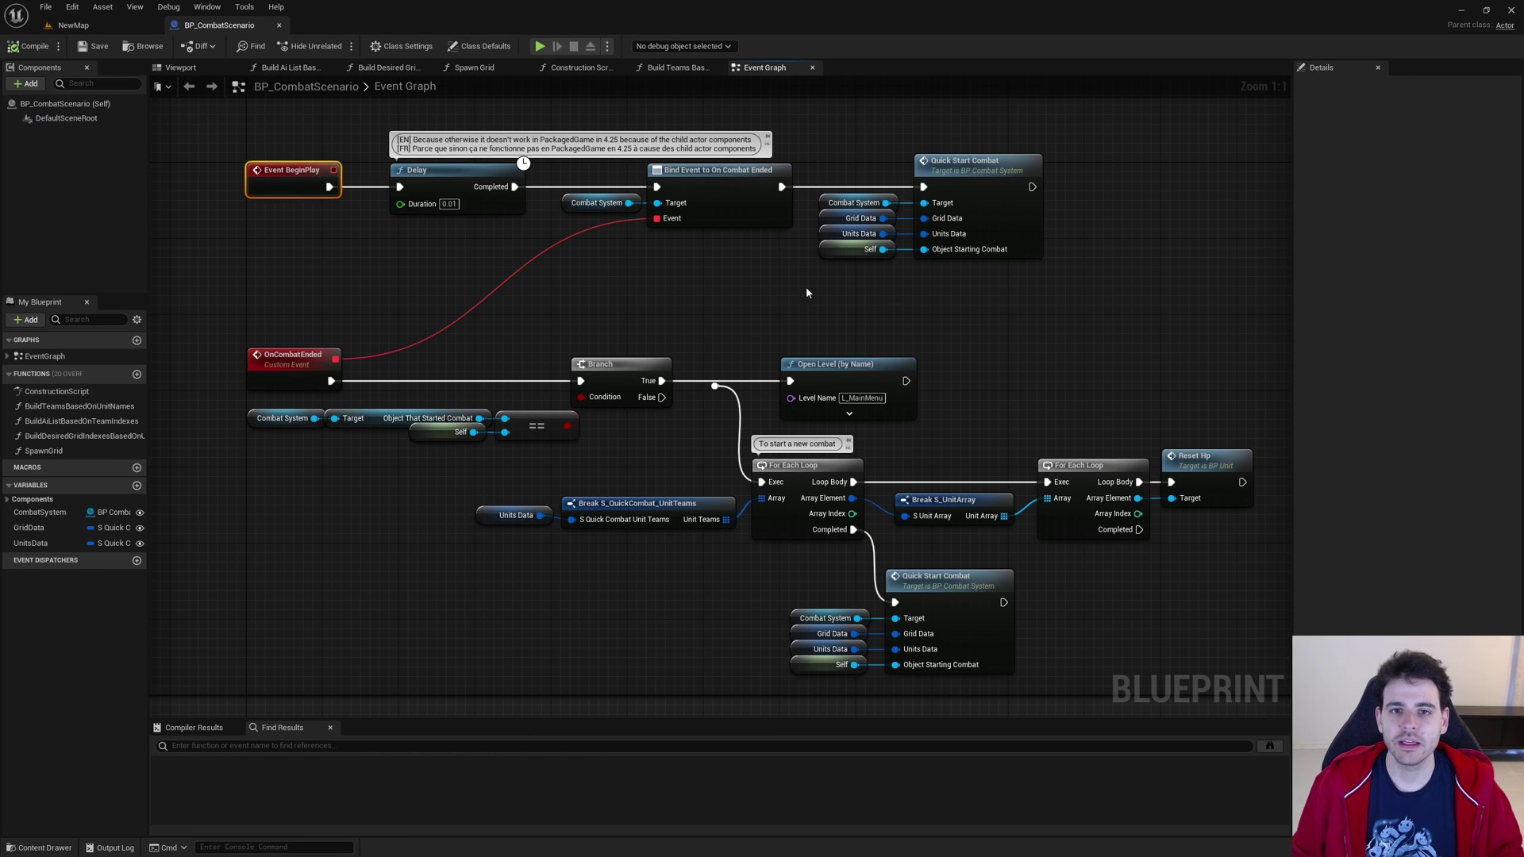
left_click_drag(806, 293, 1052, 149)
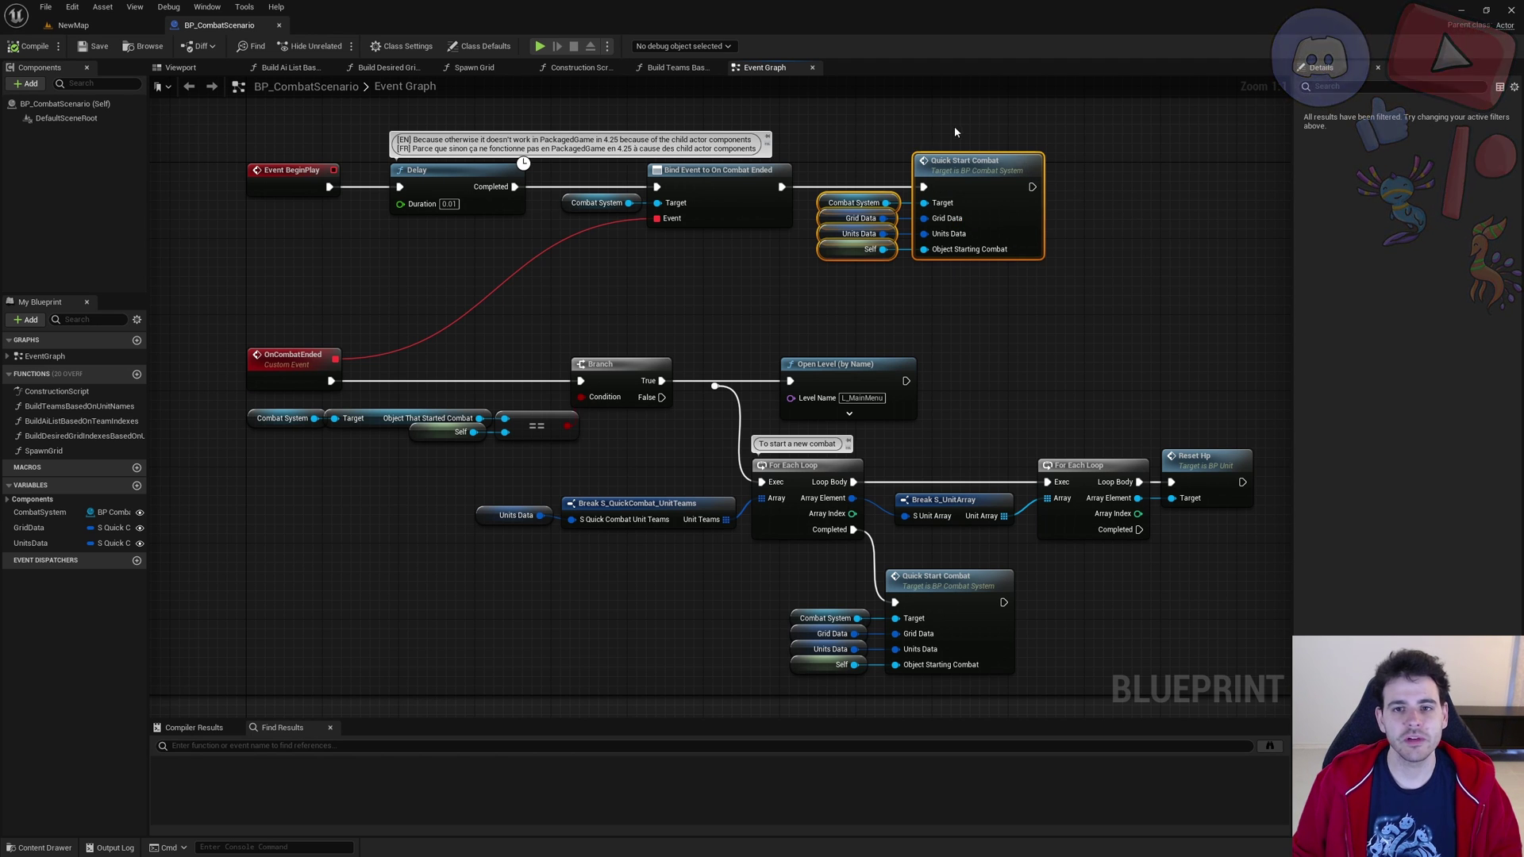
left_click_drag(954, 128, 1027, 328)
left_click_drag(914, 282, 897, 169)
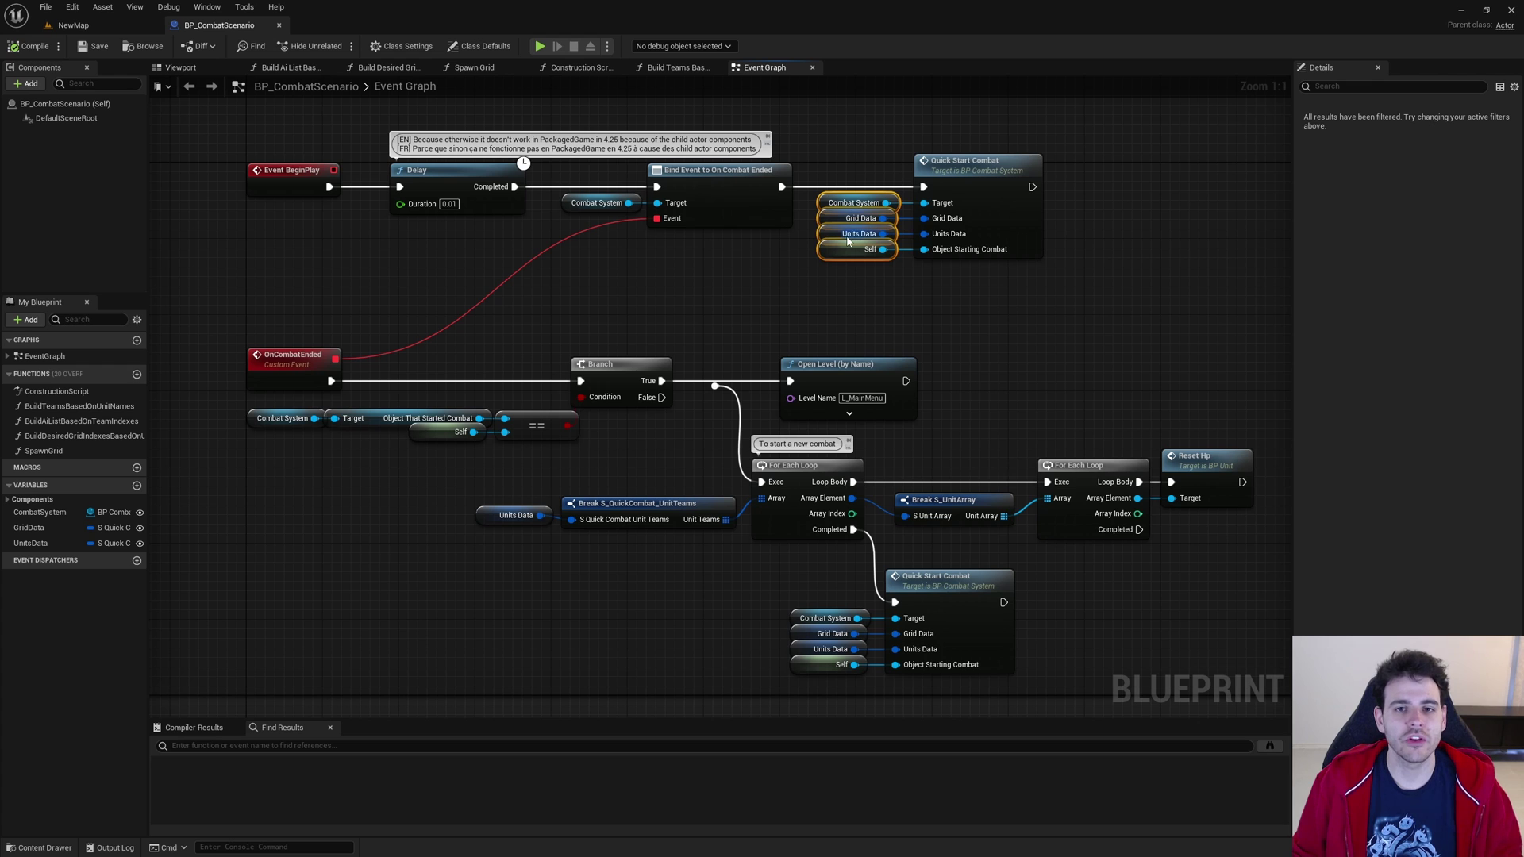
left_click_drag(811, 229, 821, 227)
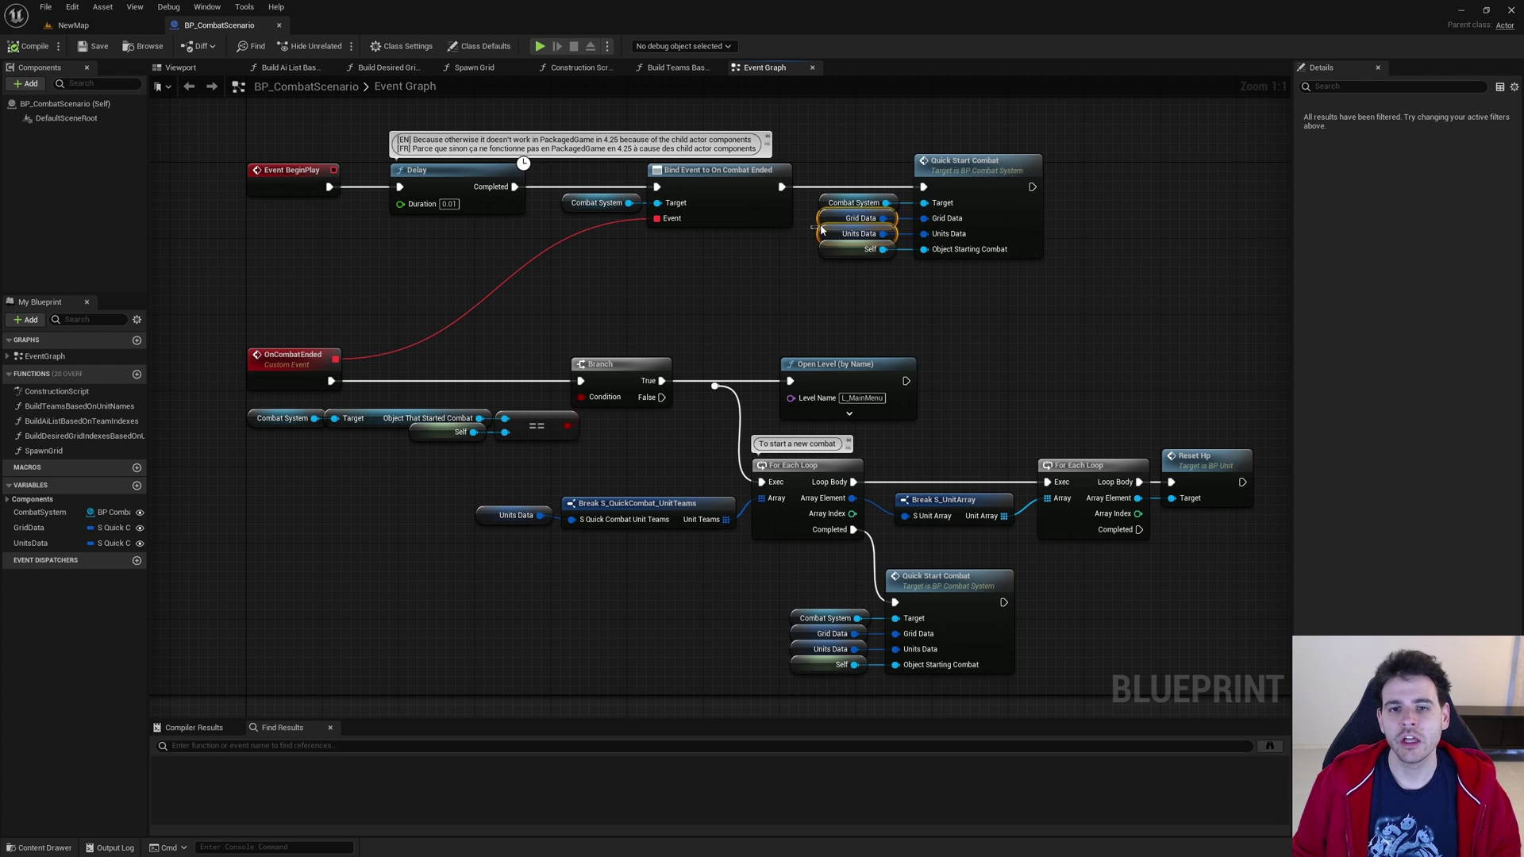
left_click(40, 544)
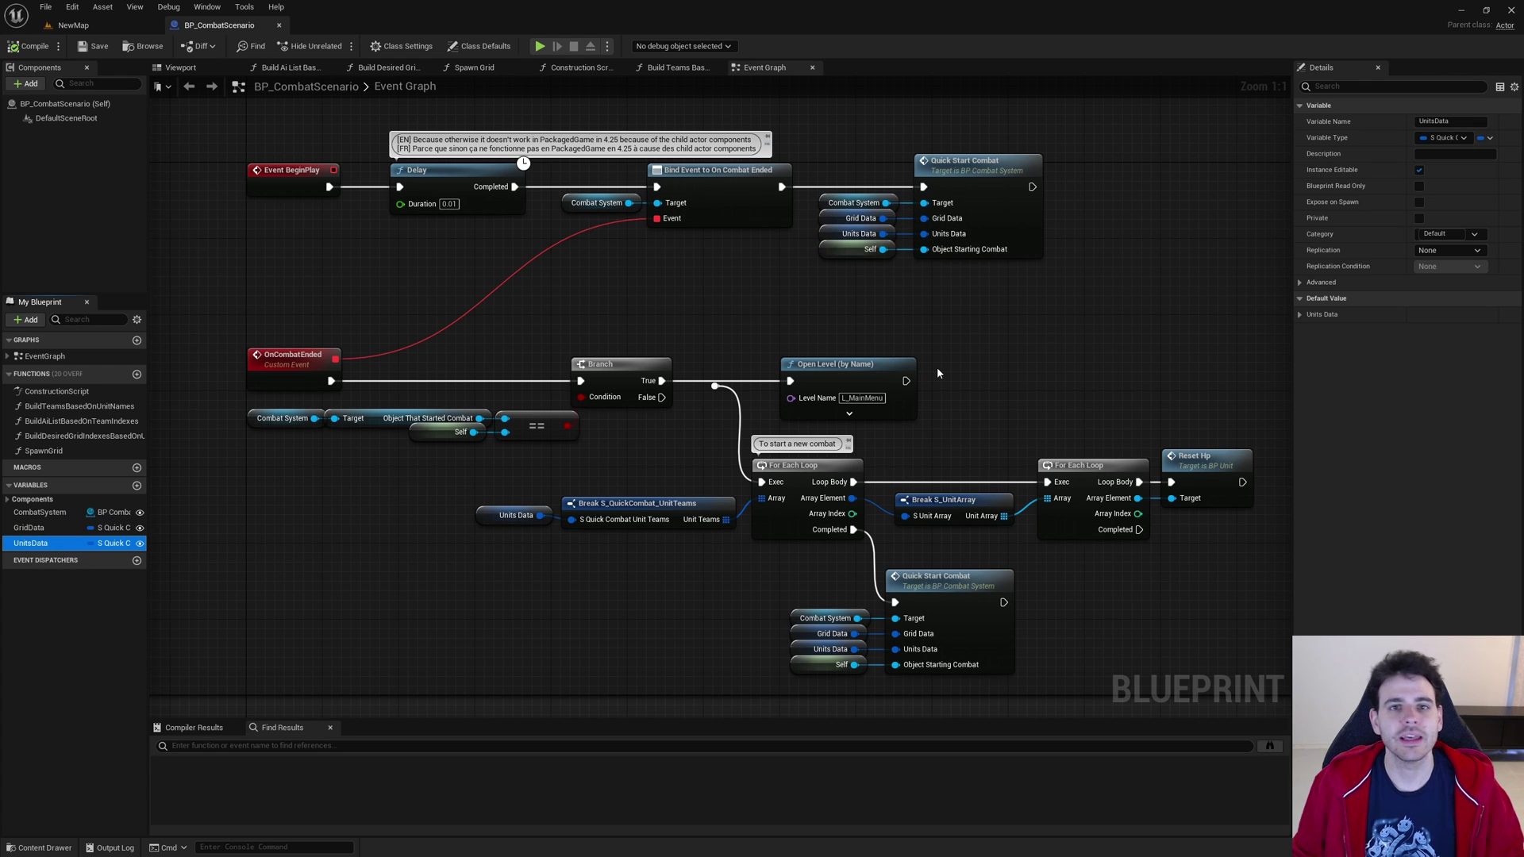
left_click(368, 285)
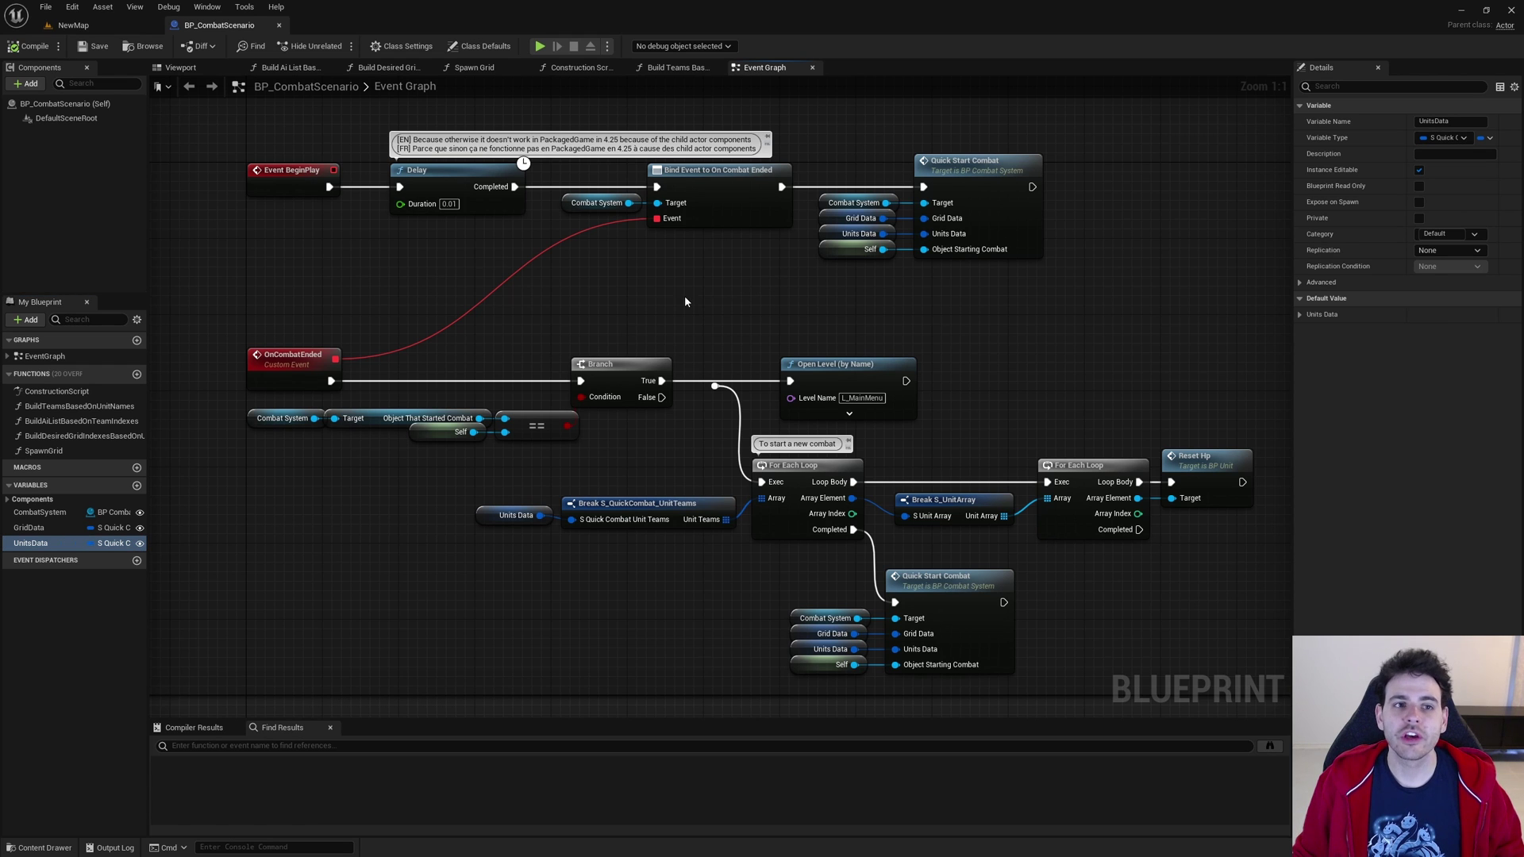
left_click_drag(715, 277, 628, 208)
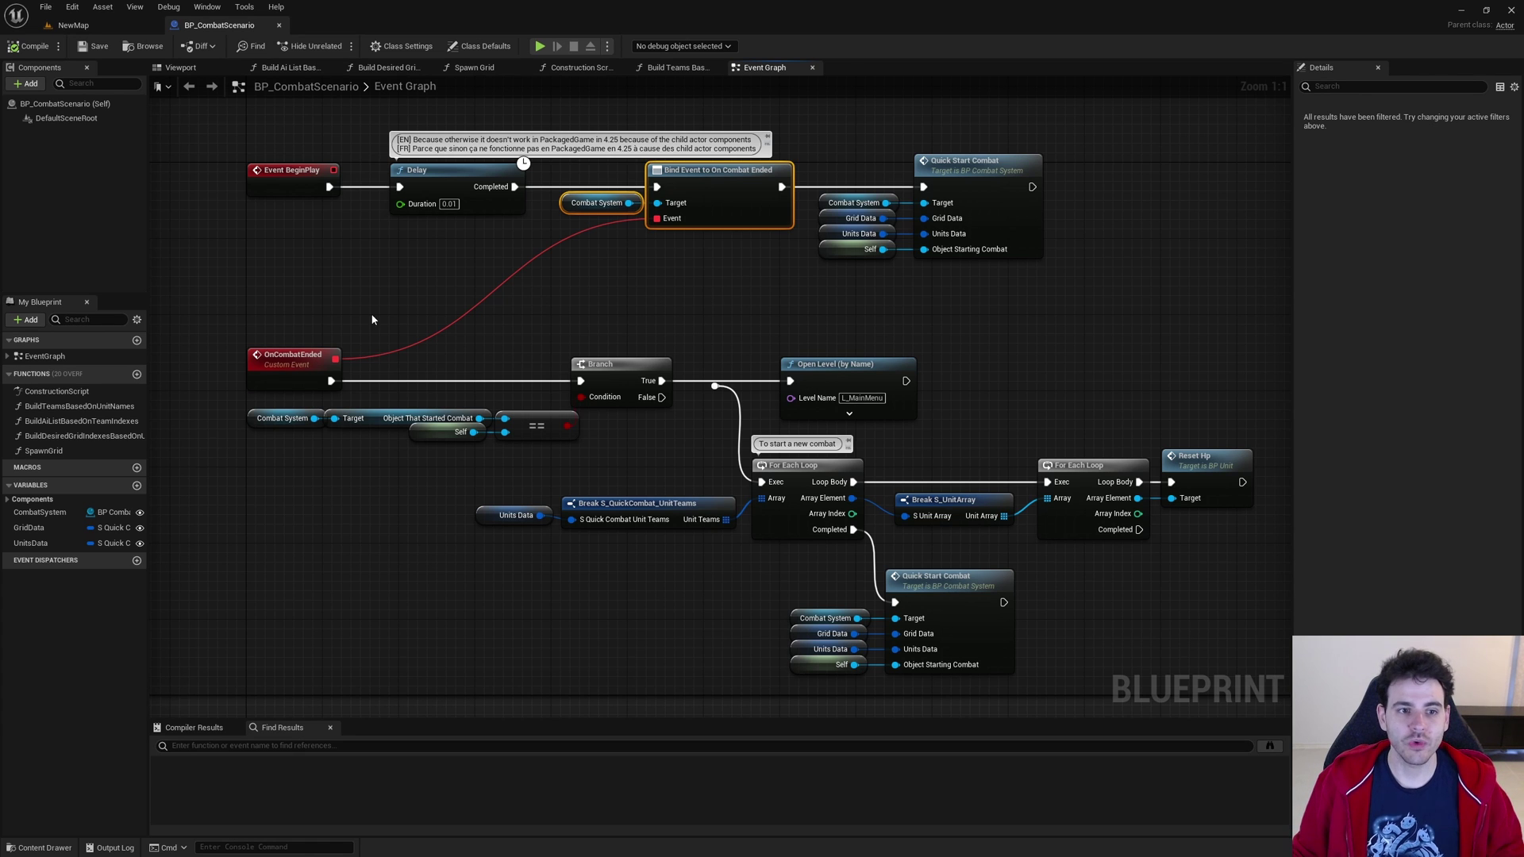
left_click_drag(254, 320, 611, 442)
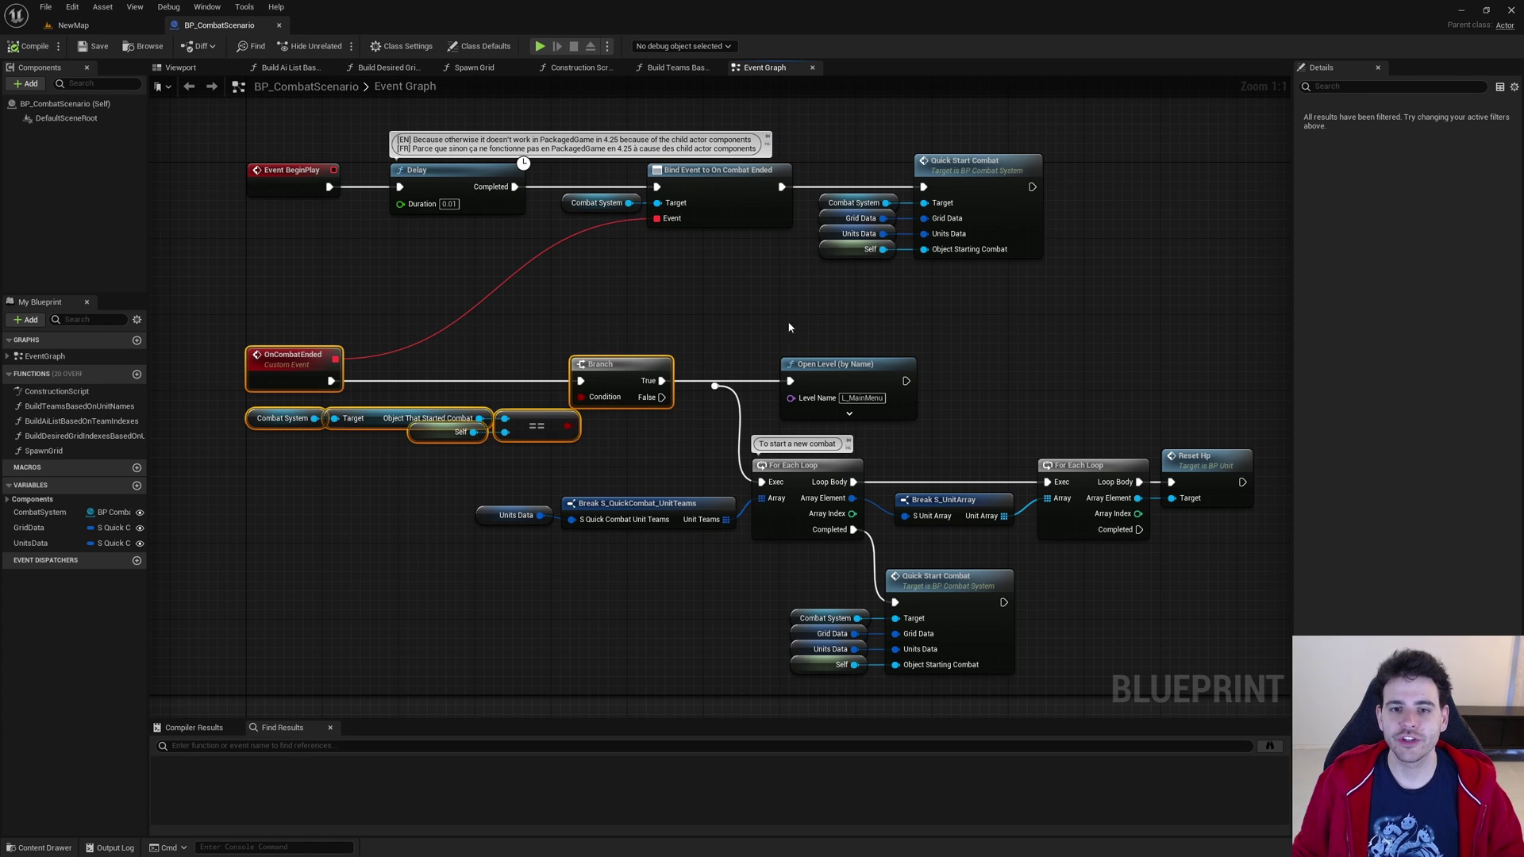
left_click_drag(789, 344, 952, 399)
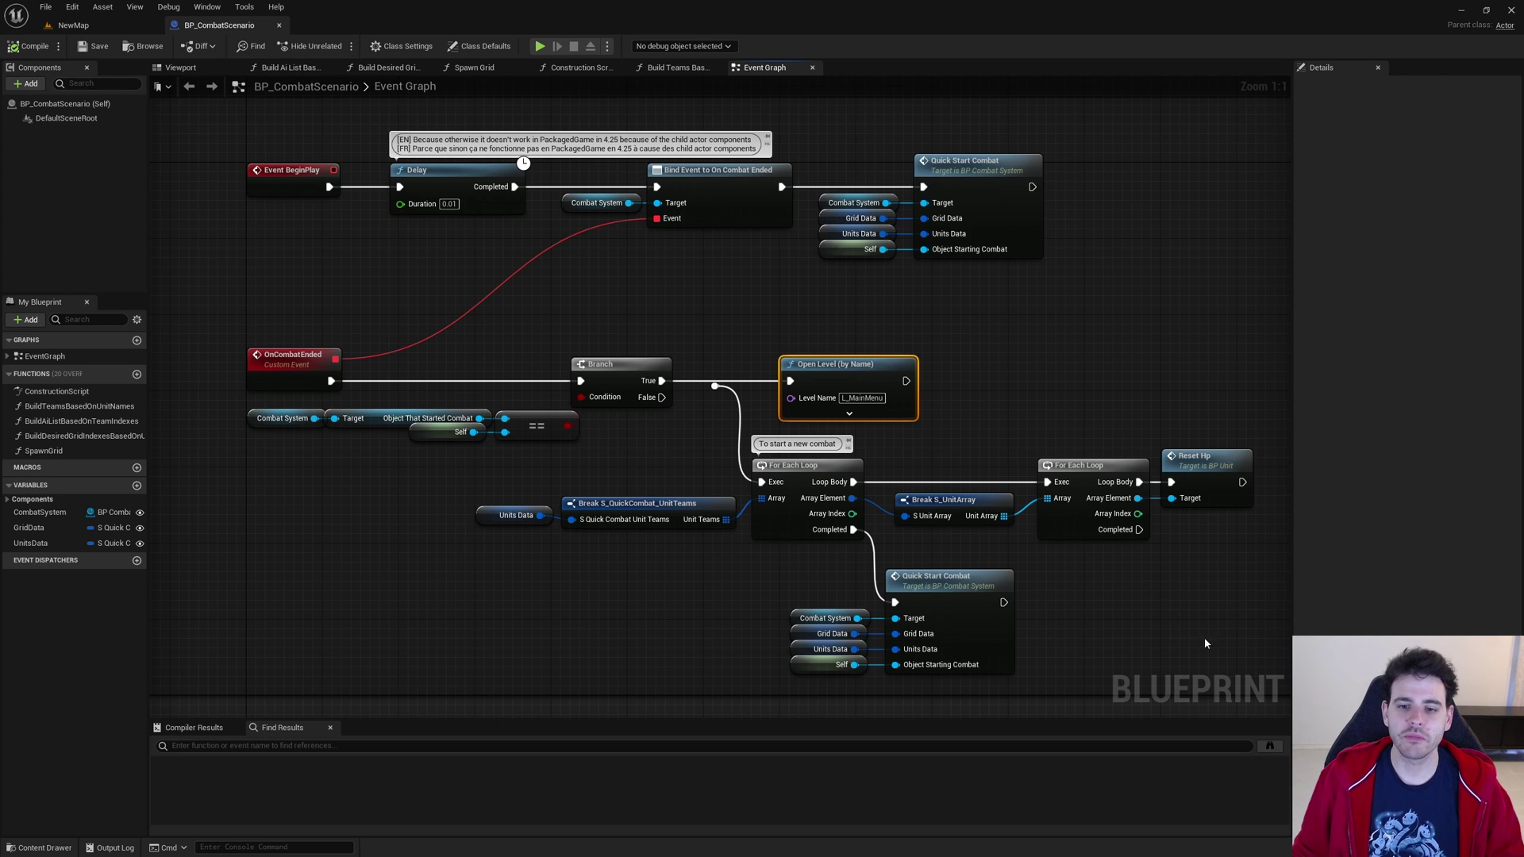
left_click_drag(1212, 647, 471, 499)
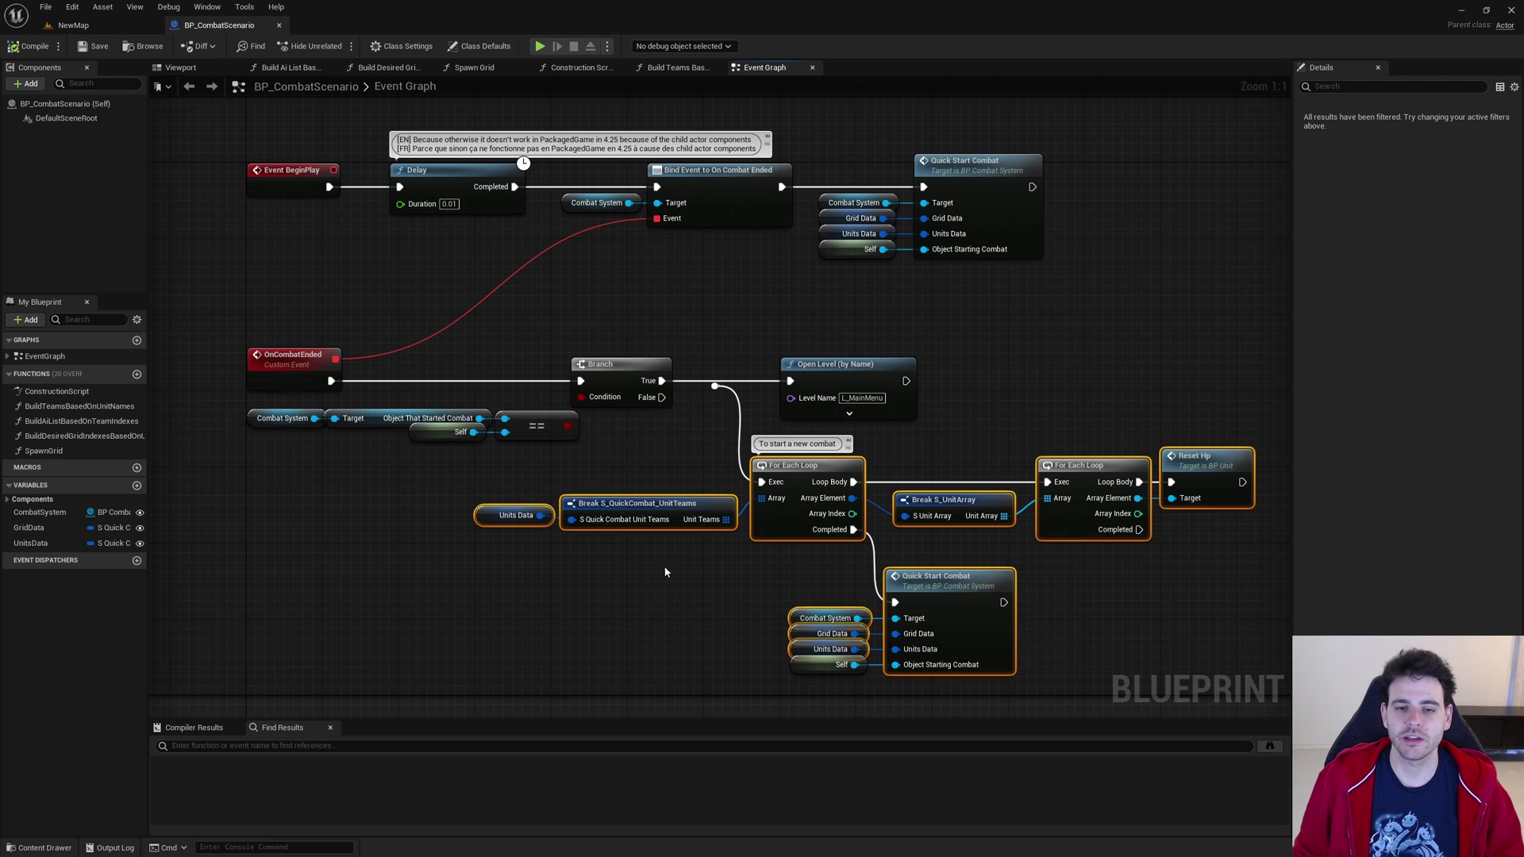
Rewire the Branch's True output from Open Level to the new-combat For Each Loop chain, and compile and save BP_CombatScenario
left_click_drag(662, 381, 715, 387)
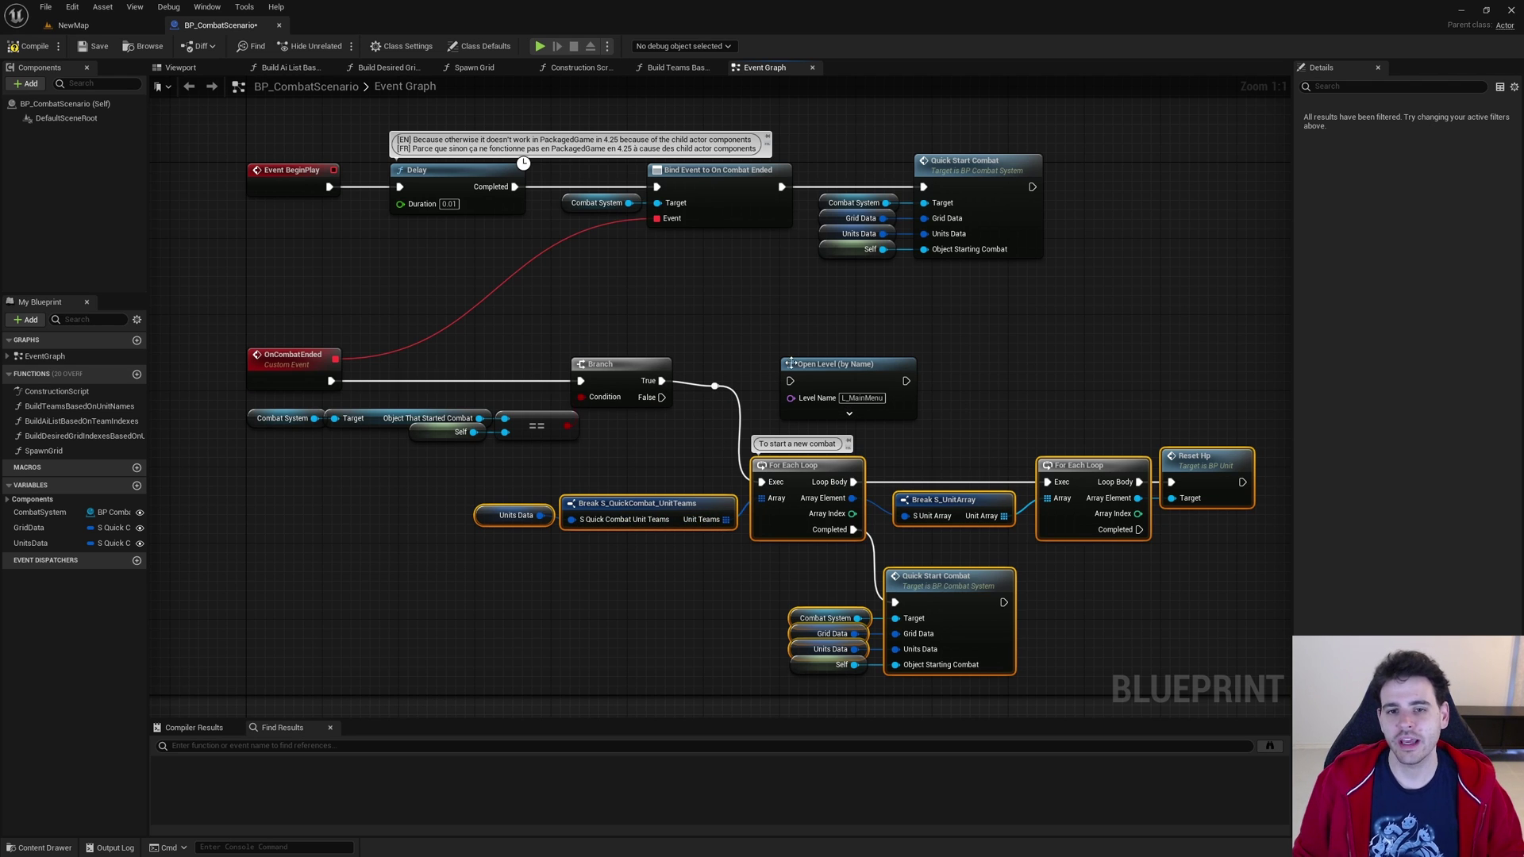
left_click(791, 363)
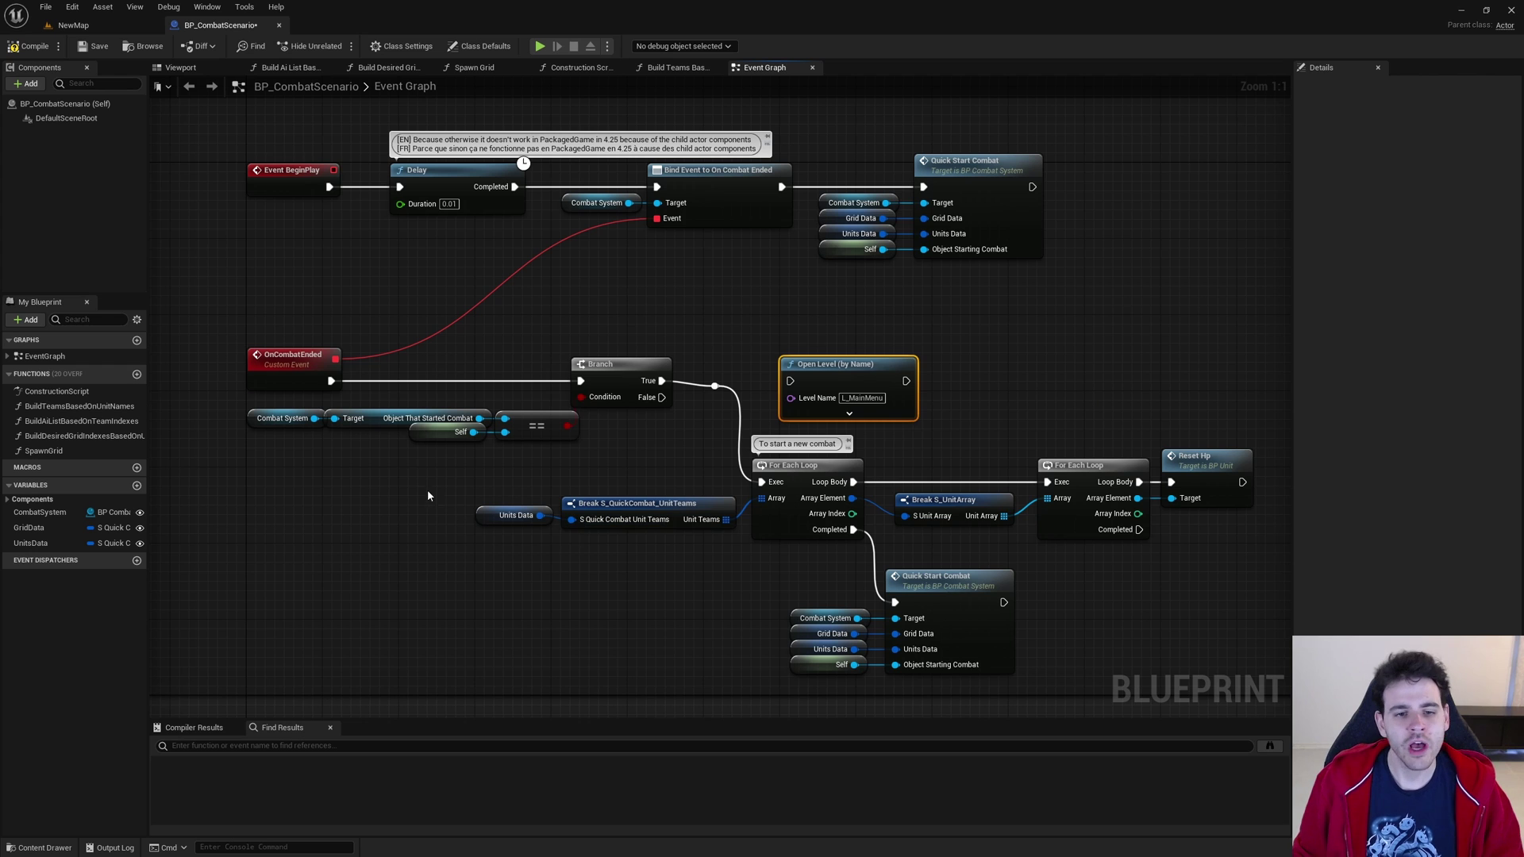
left_click_drag(428, 493, 1217, 667)
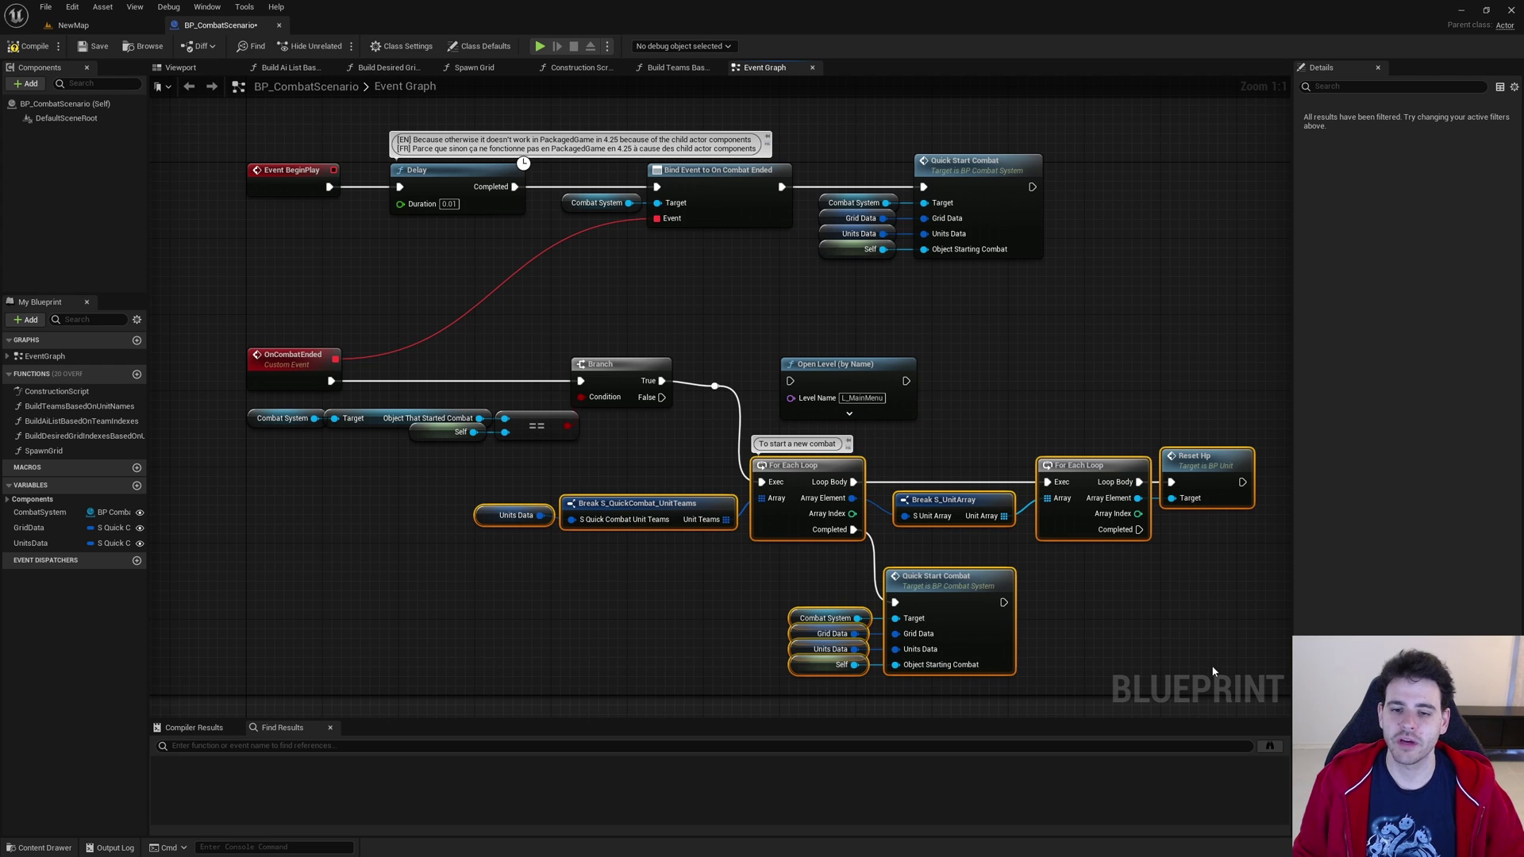
left_click_drag(1220, 534, 808, 479)
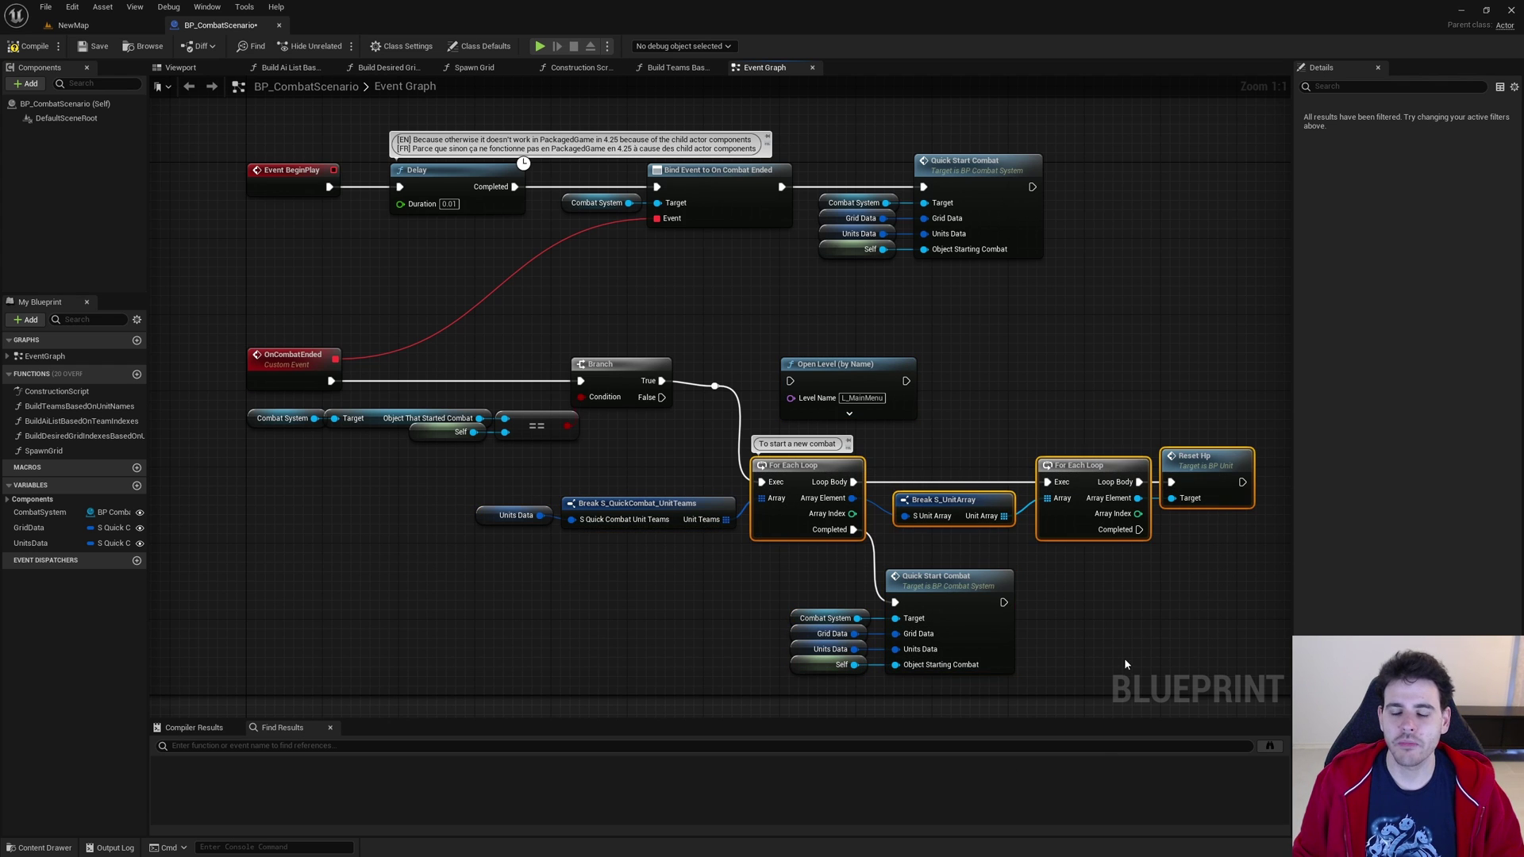
left_click_drag(1035, 595, 724, 687)
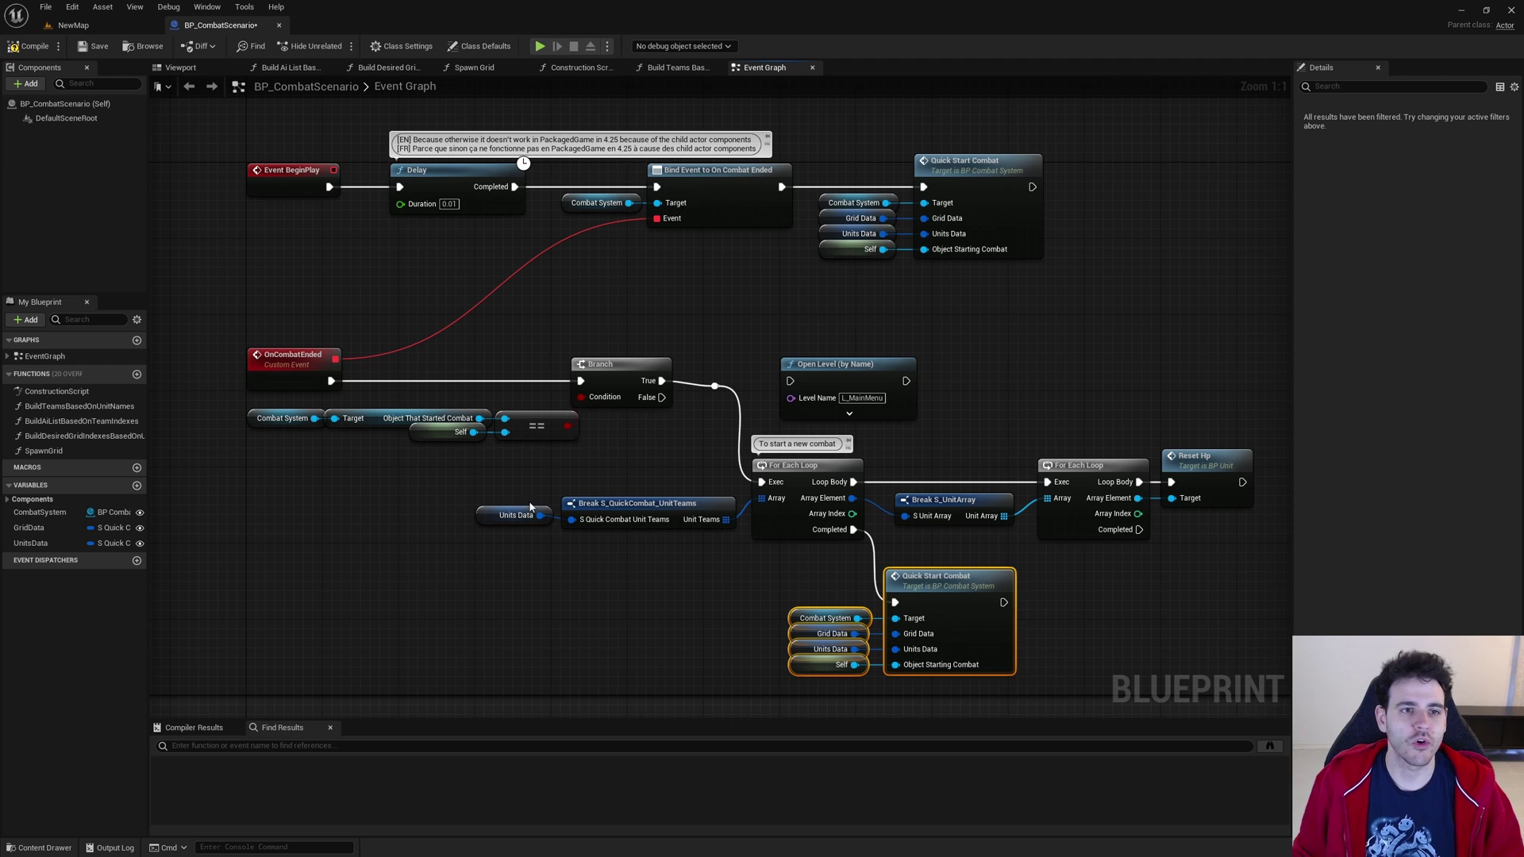
left_click_drag(1214, 655, 265, 345)
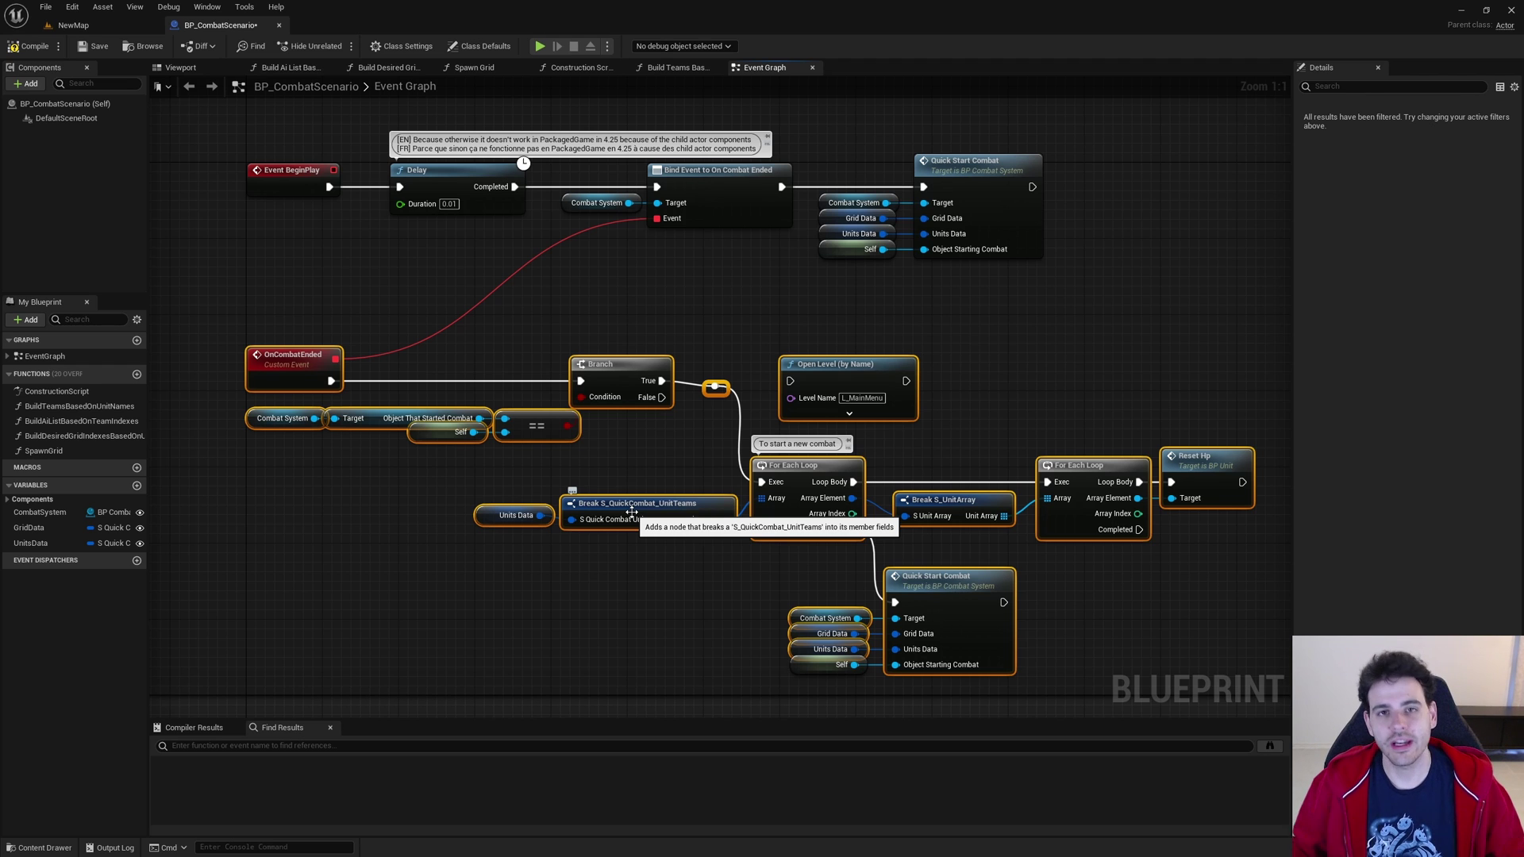
left_click_drag(1194, 644, 557, 458)
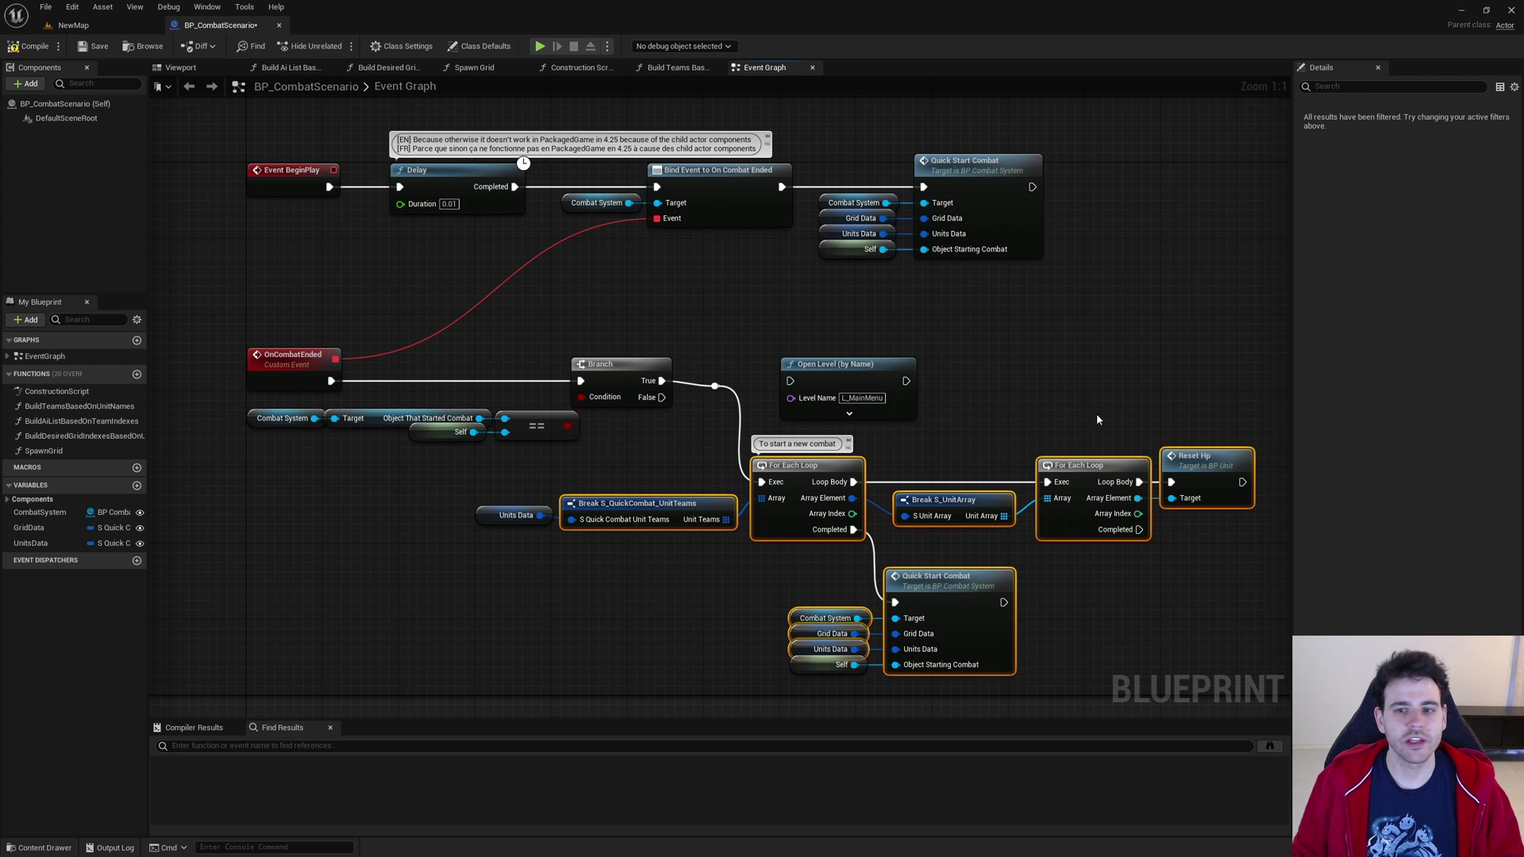
left_click(31, 46)
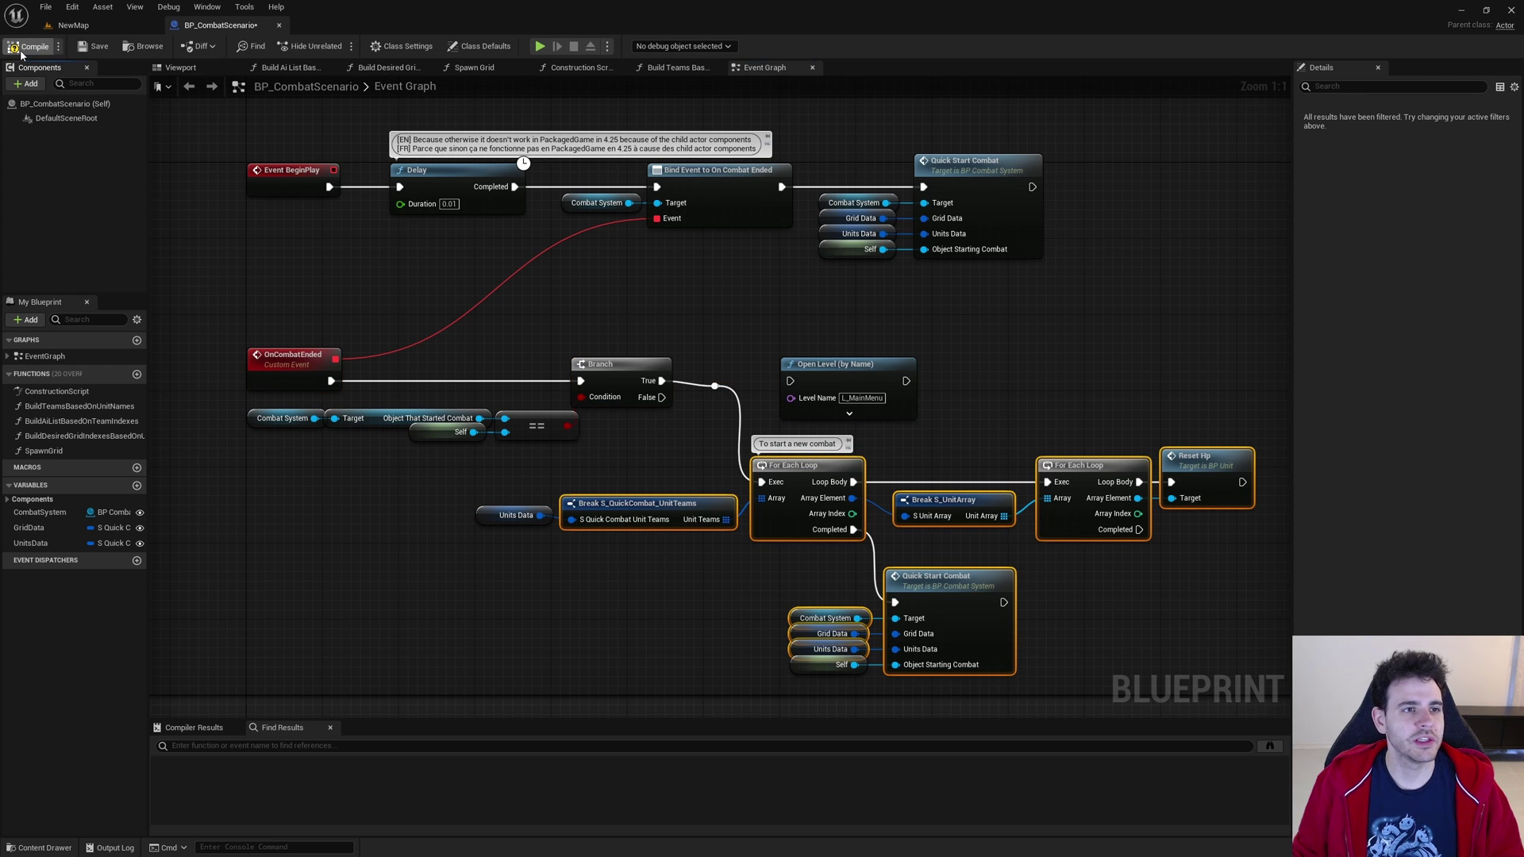
left_click(124, 47)
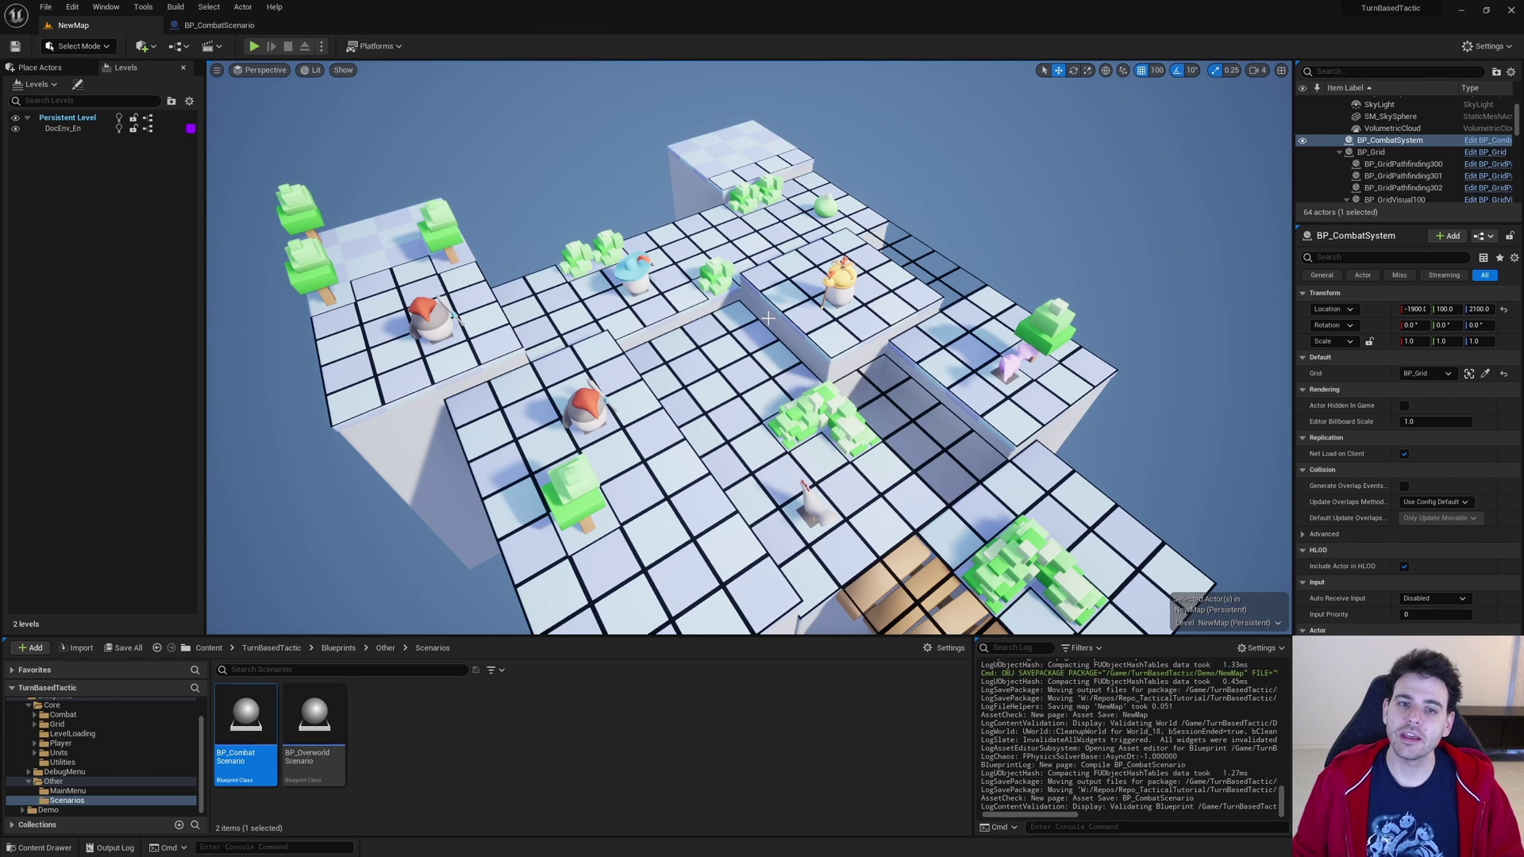
Place a BP_CombatScenario actor in the map at about 600, -200, 300 and expand its Grid Data and Units Data settings
left_click_drag(246, 719, 721, 279)
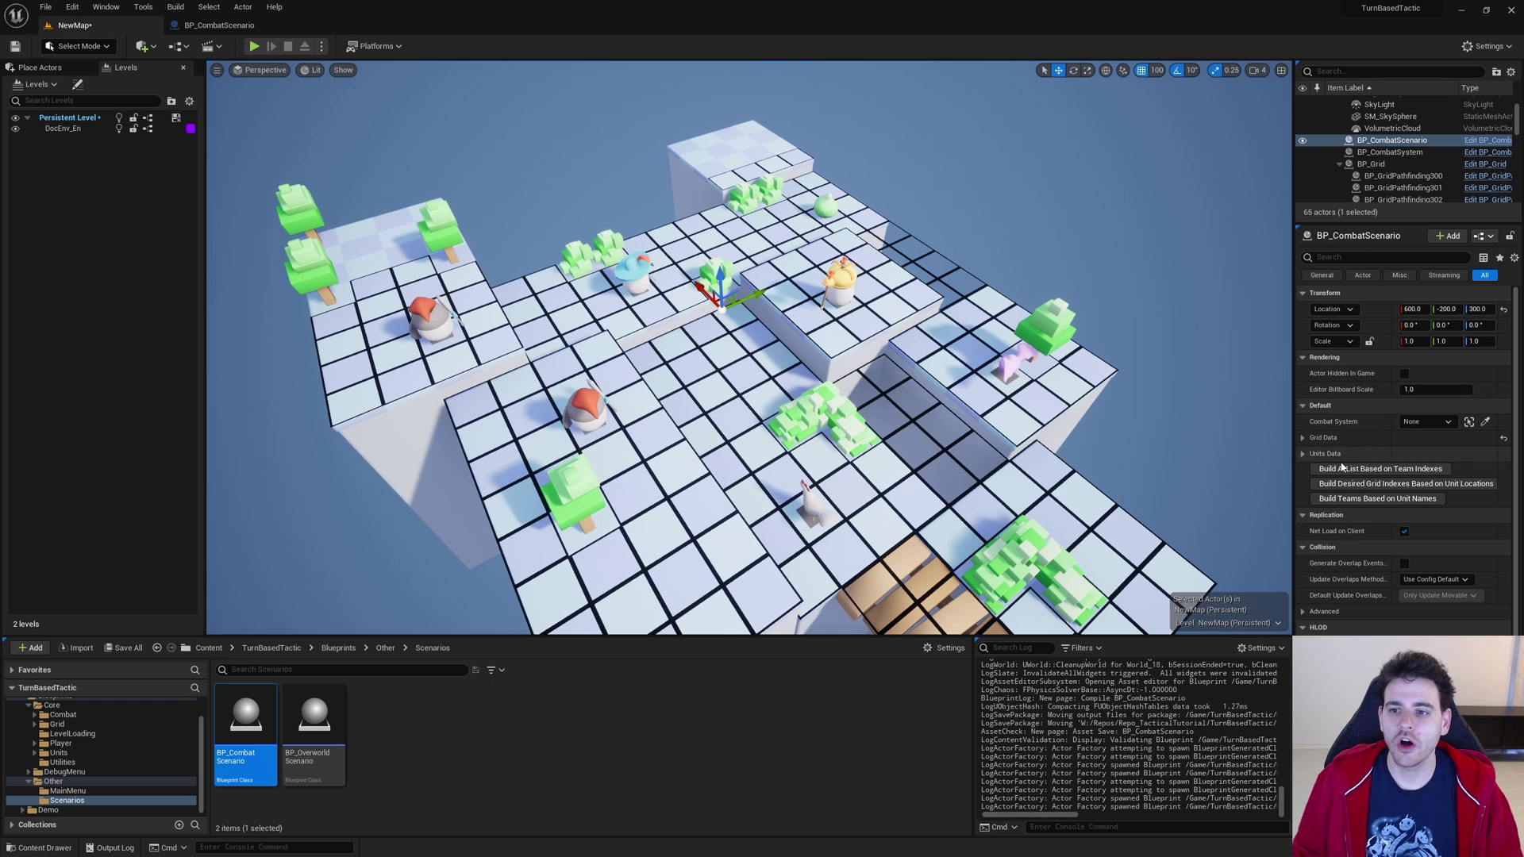
scroll(1345, 412, "down", 1)
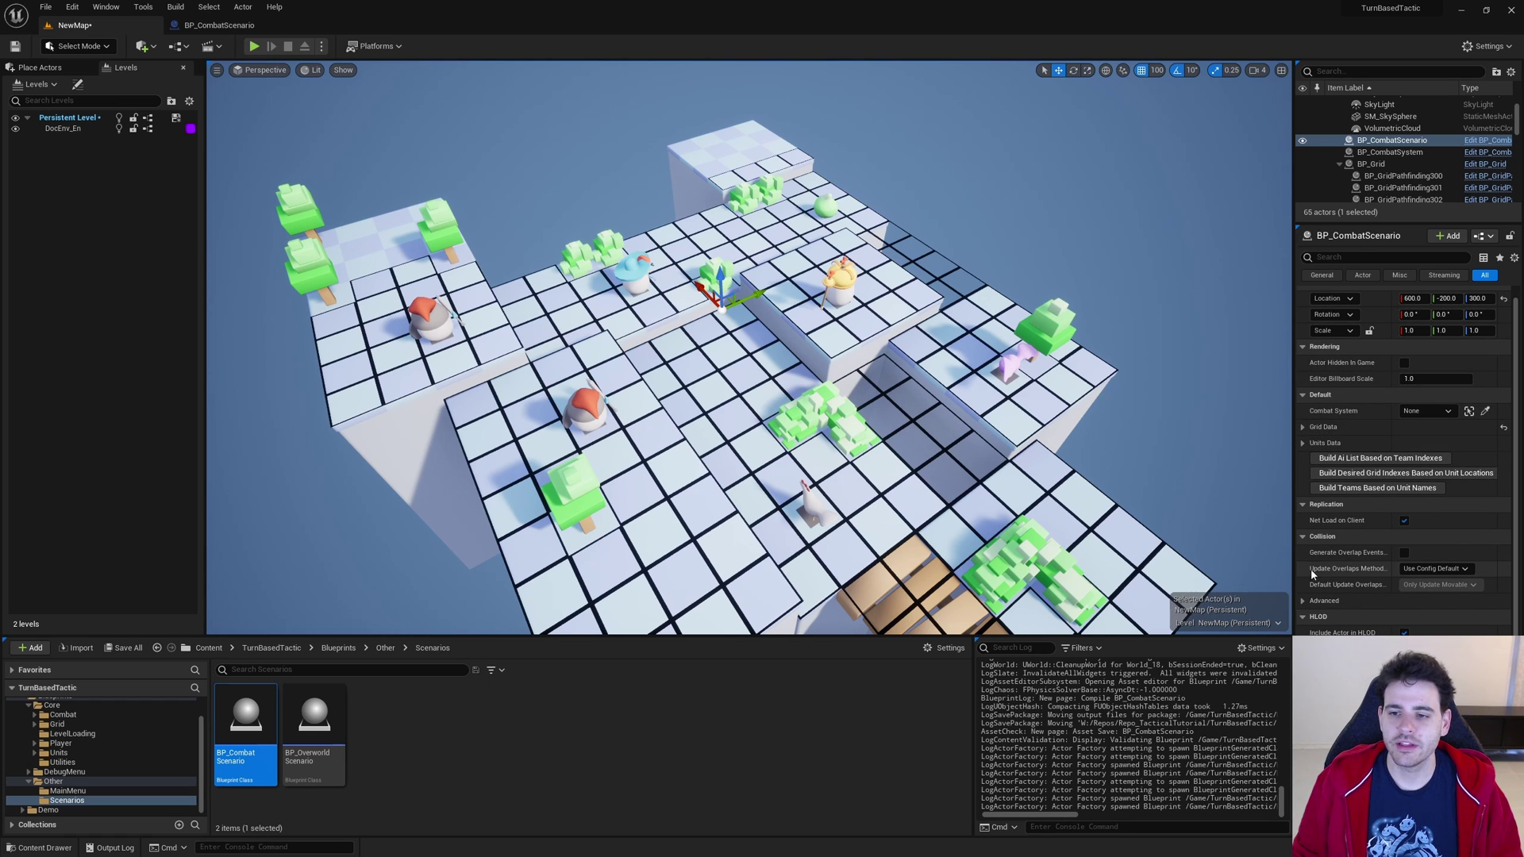
left_click(1304, 427)
scroll(1349, 436, "down", 3)
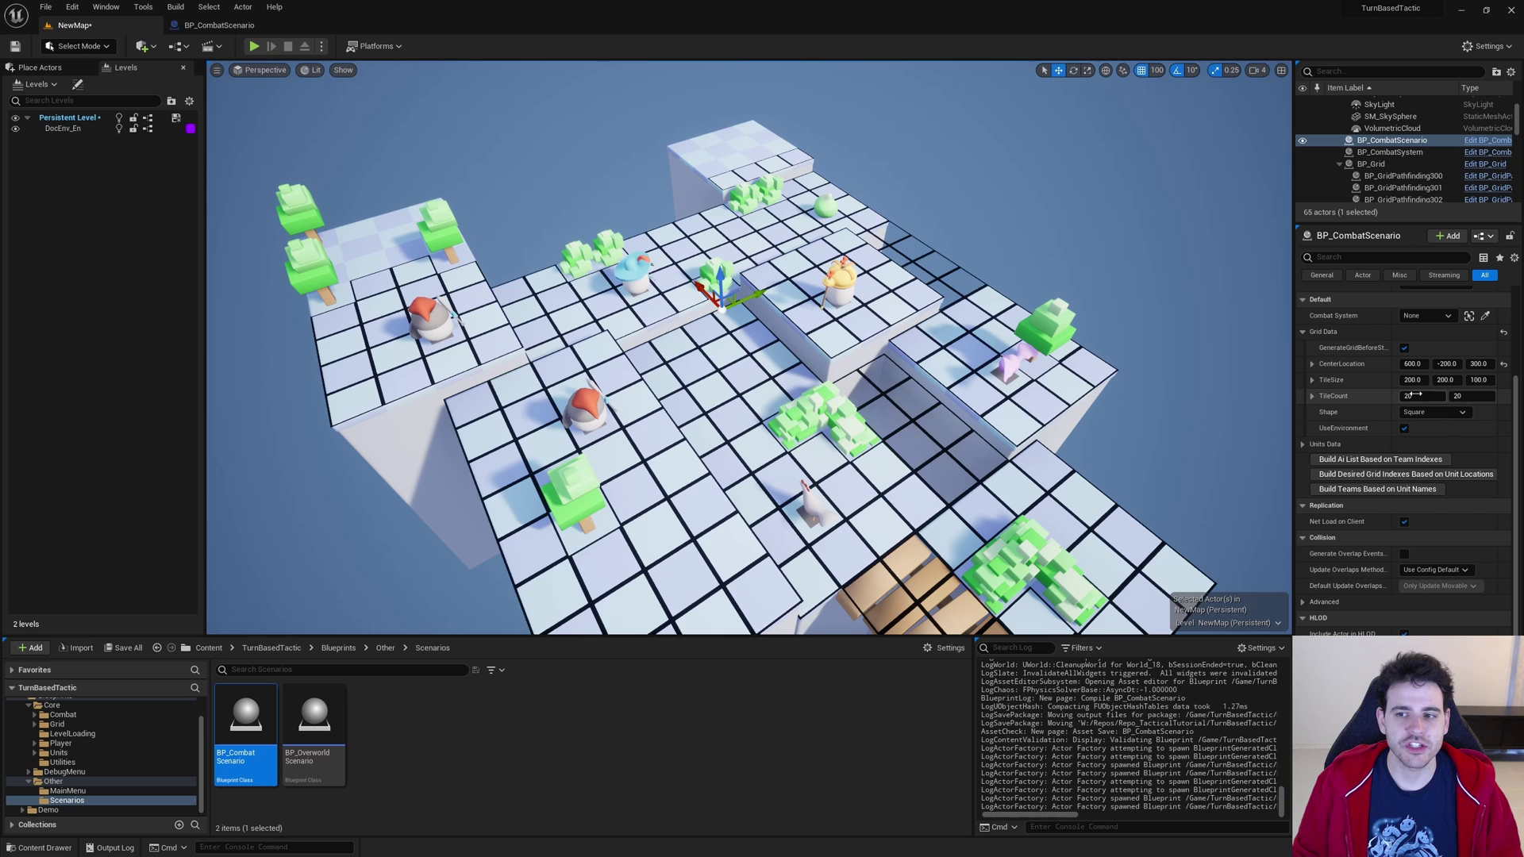
left_click(1316, 445)
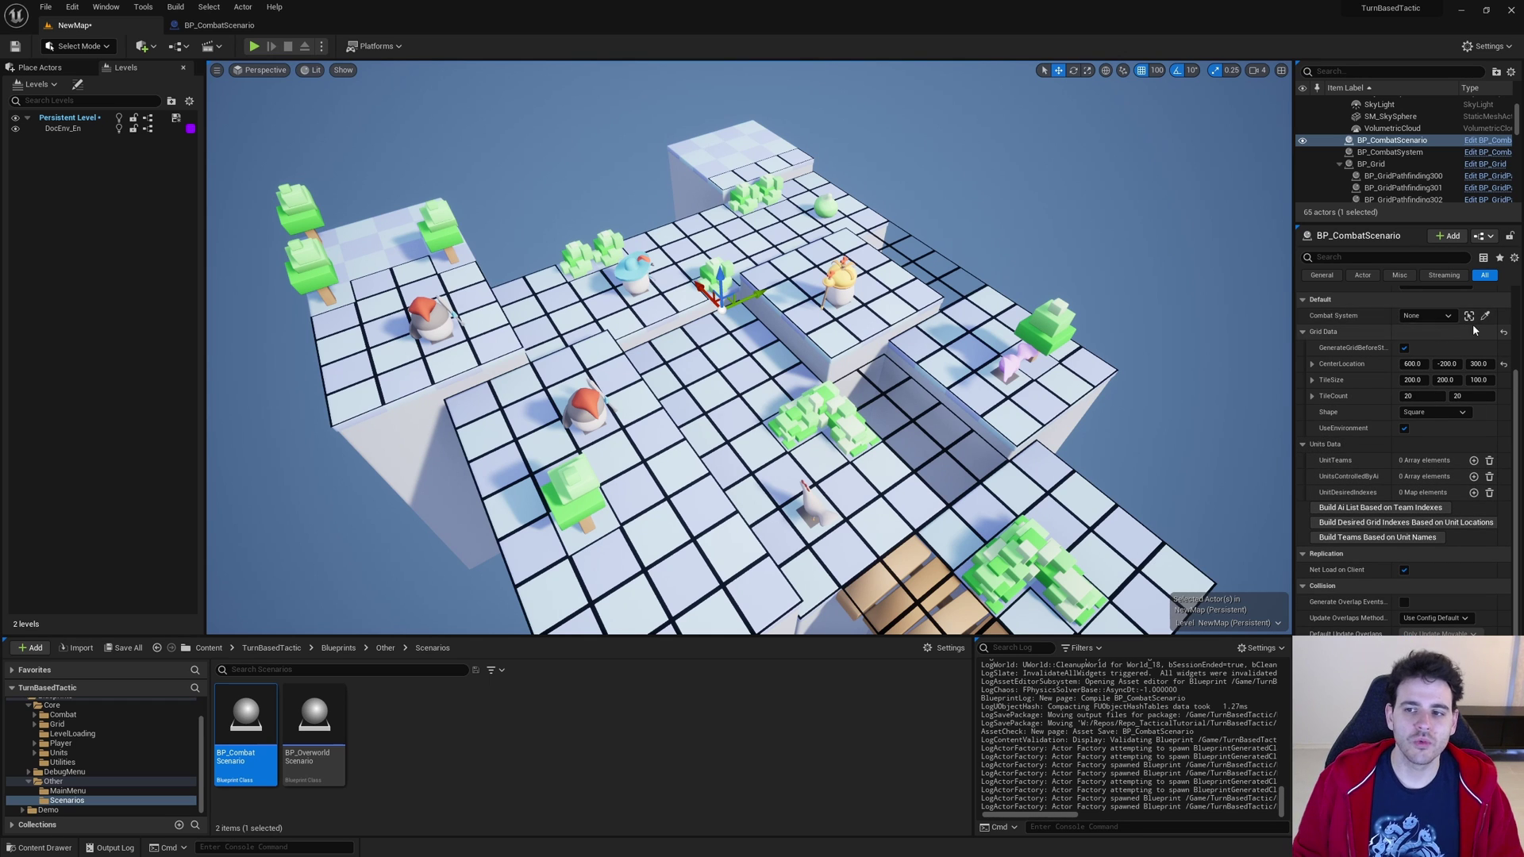
Set the Combat System reference of the BP_CombatScenario actor to BP_CombatSystem
left_click(1449, 316)
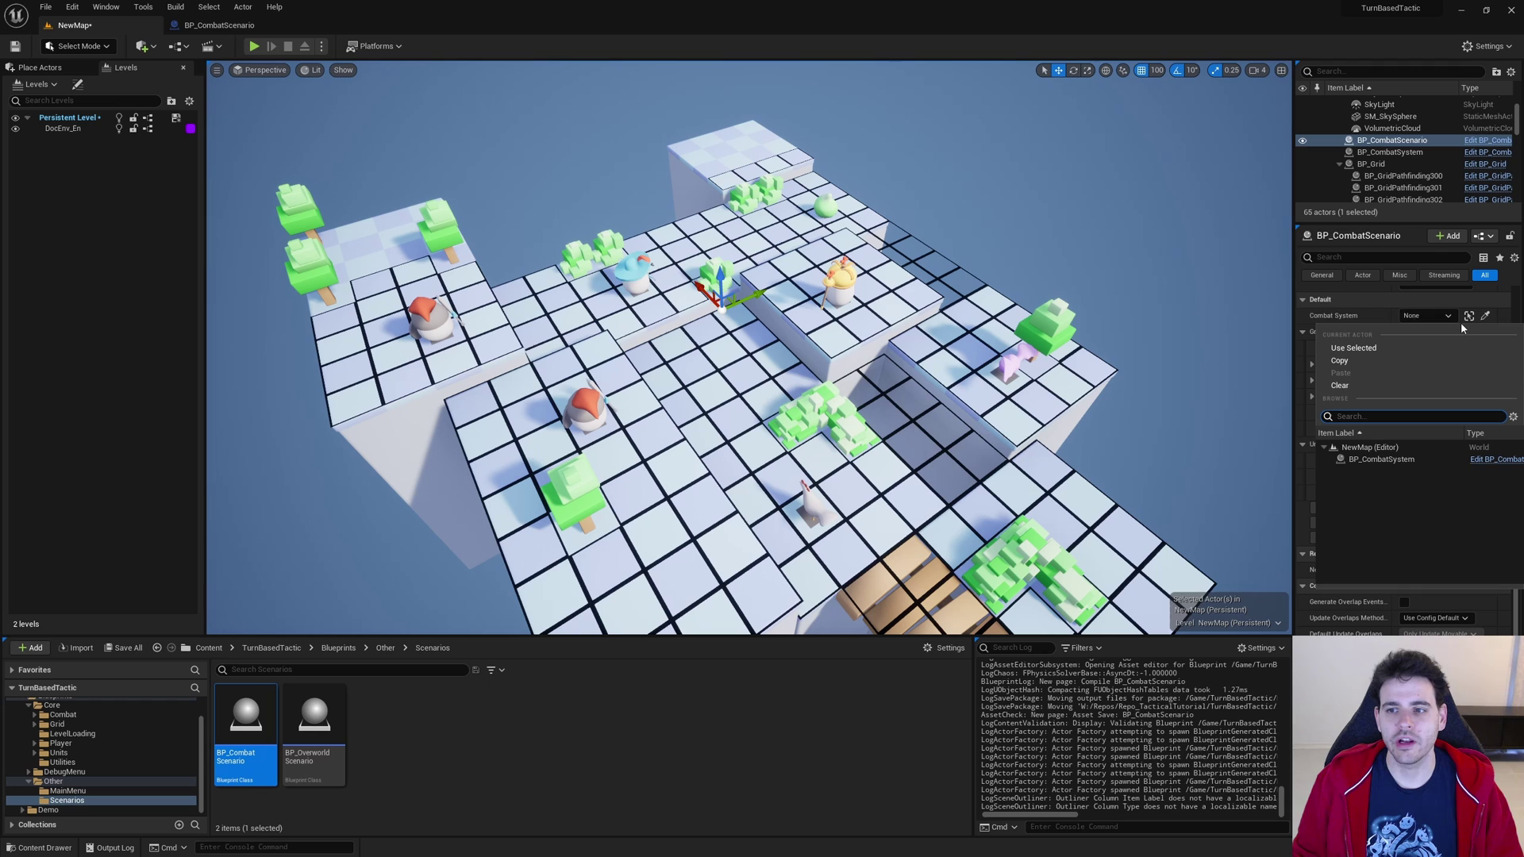
left_click(1362, 459)
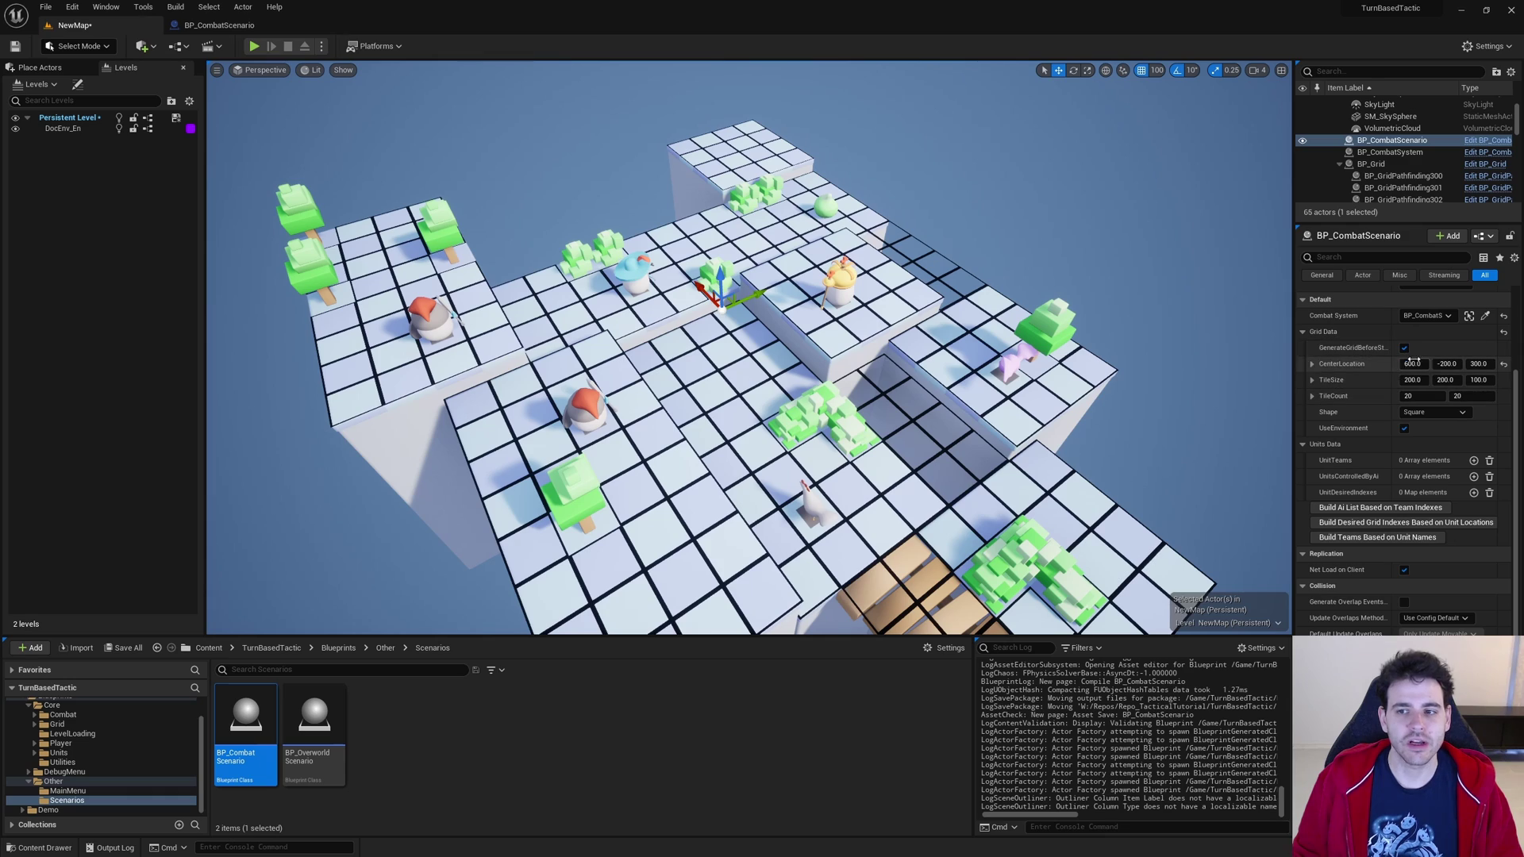
Toggle UseEnvironment off and back on to compare the grid with and without following the terrain
left_click(1404, 429)
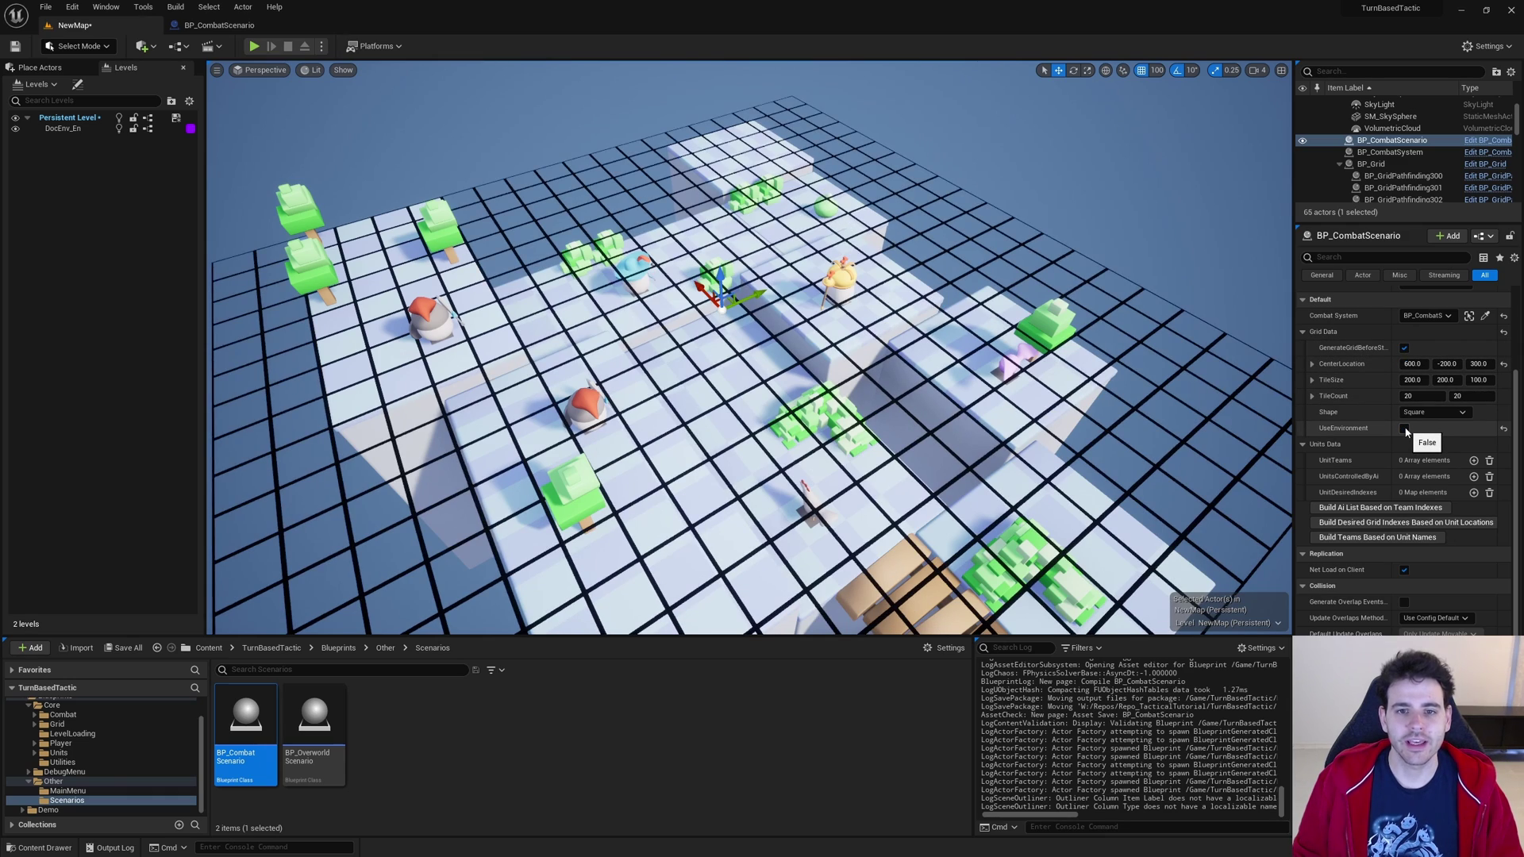
left_click(1404, 430)
left_click(1404, 429)
left_click(1404, 429)
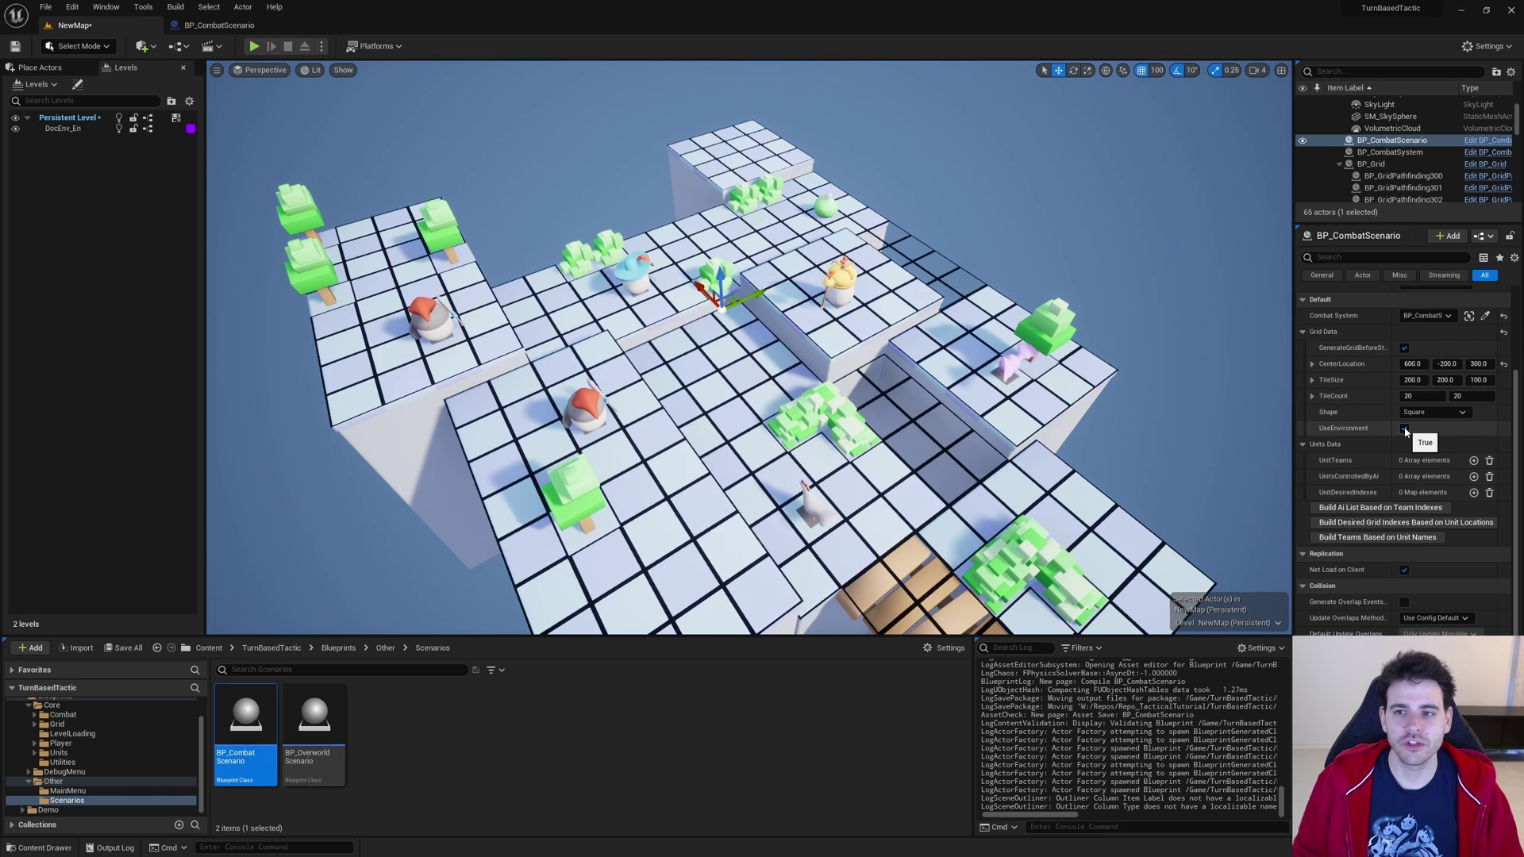
Try grid TileCount values of 15 by 15 and 10 by 10 in the Grid Data
left_click(1420, 400)
type("1")
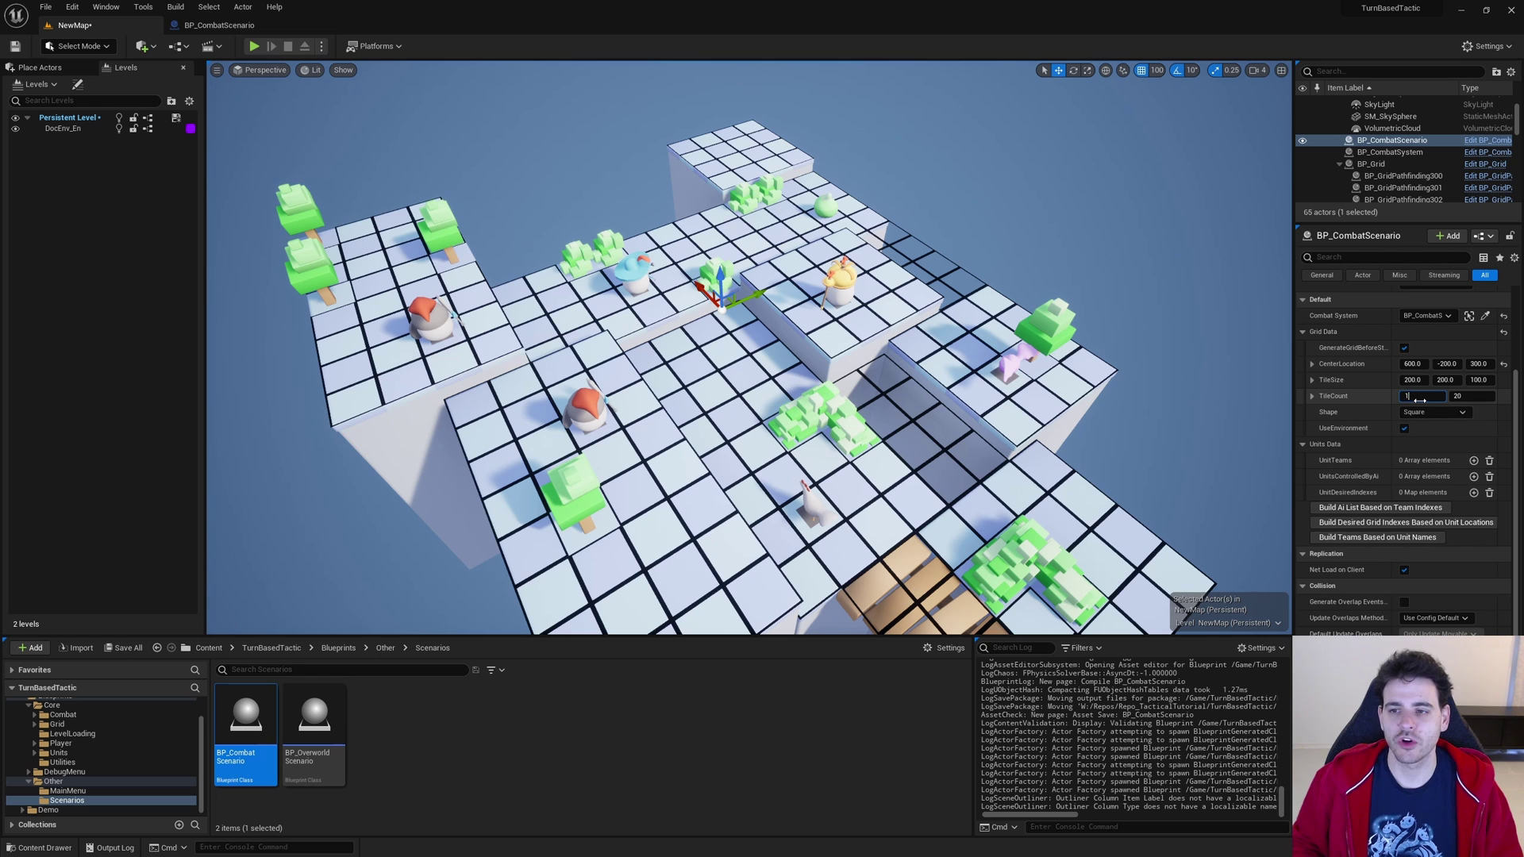
type("5")
key("Tab")
type("15")
key("Return")
key("Return")
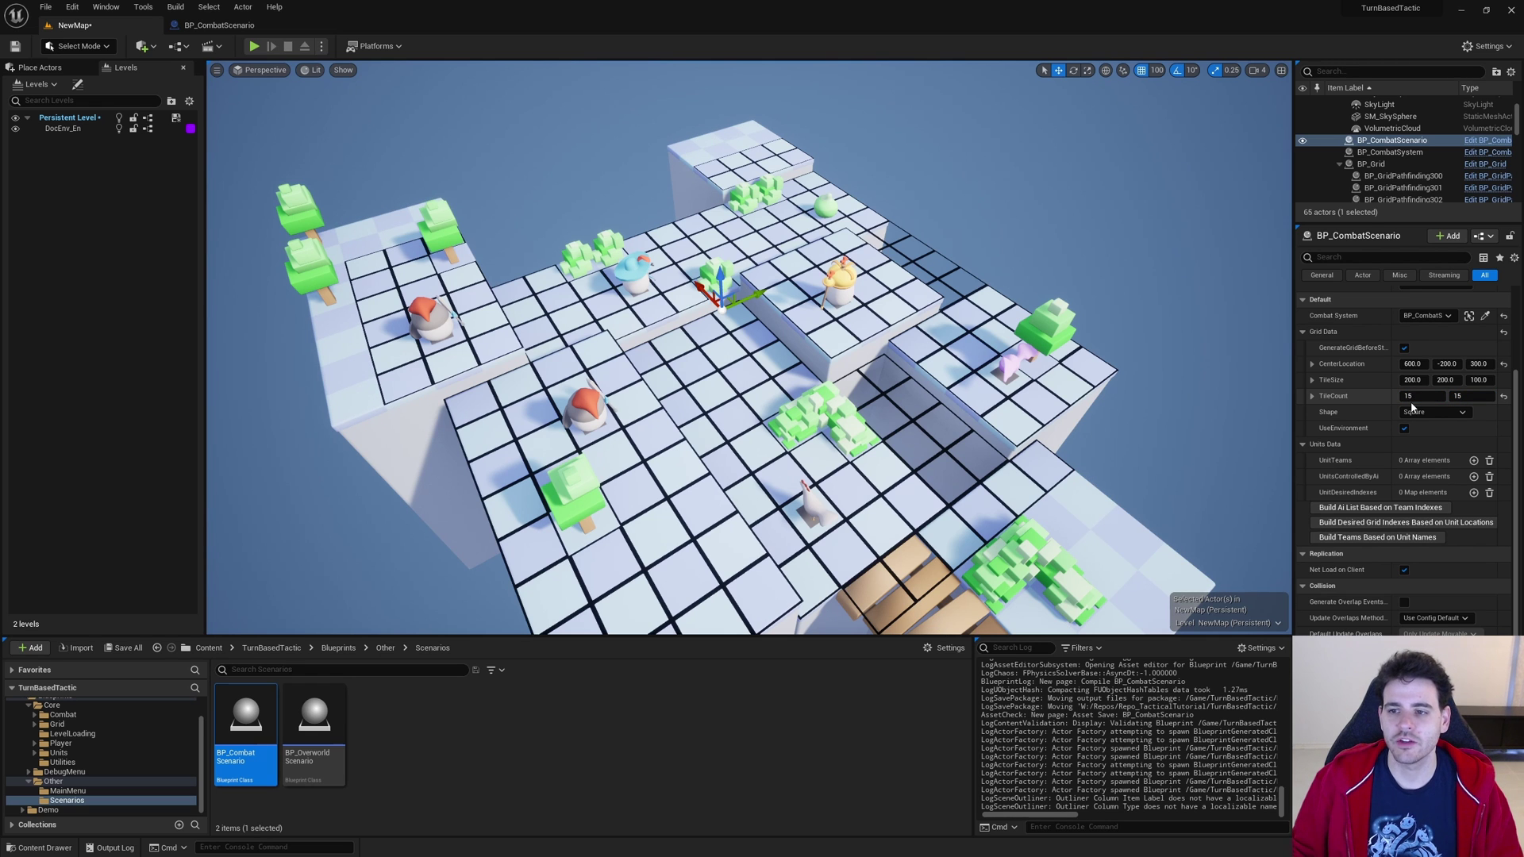
type("10")
key("Tab")
type("10")
key("Return")
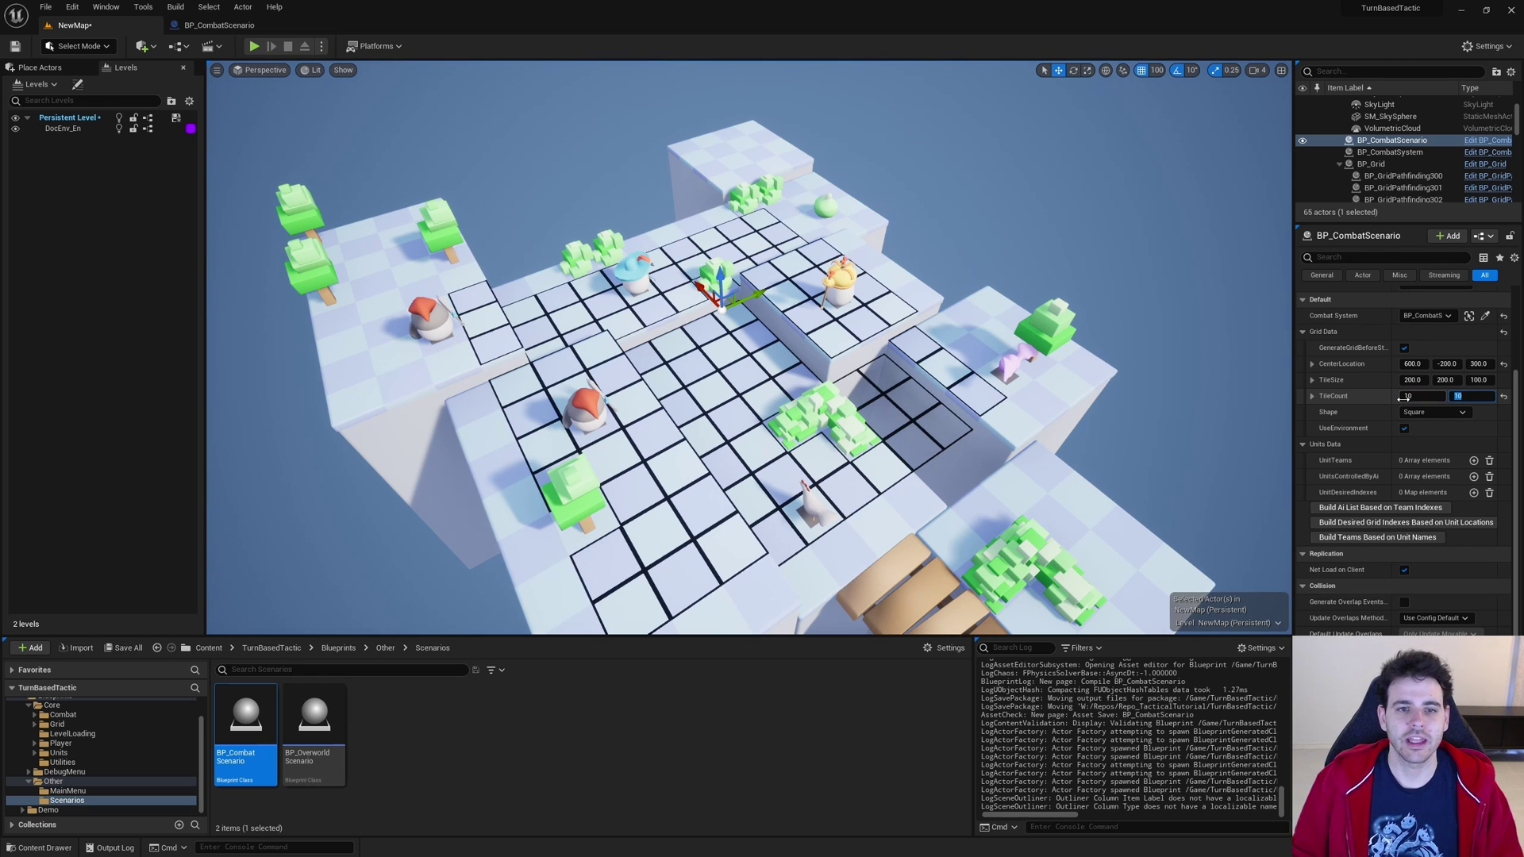
Set the grid's TileCount to 12 by 13 and check how it covers the environment
right_click_drag(1056, 381, 984, 413)
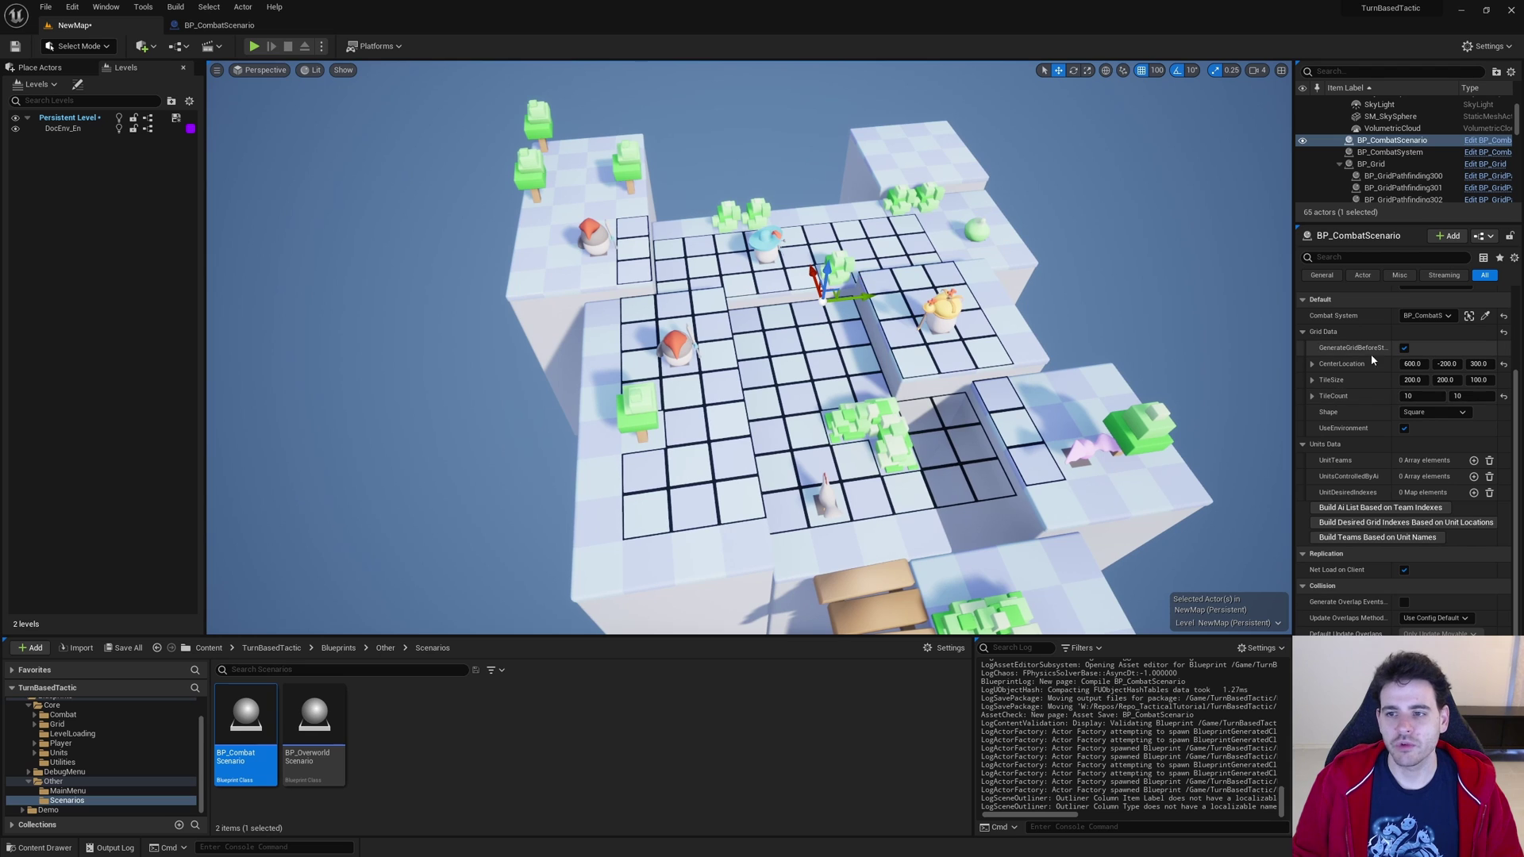
left_click(1427, 395)
type("12")
key("Return")
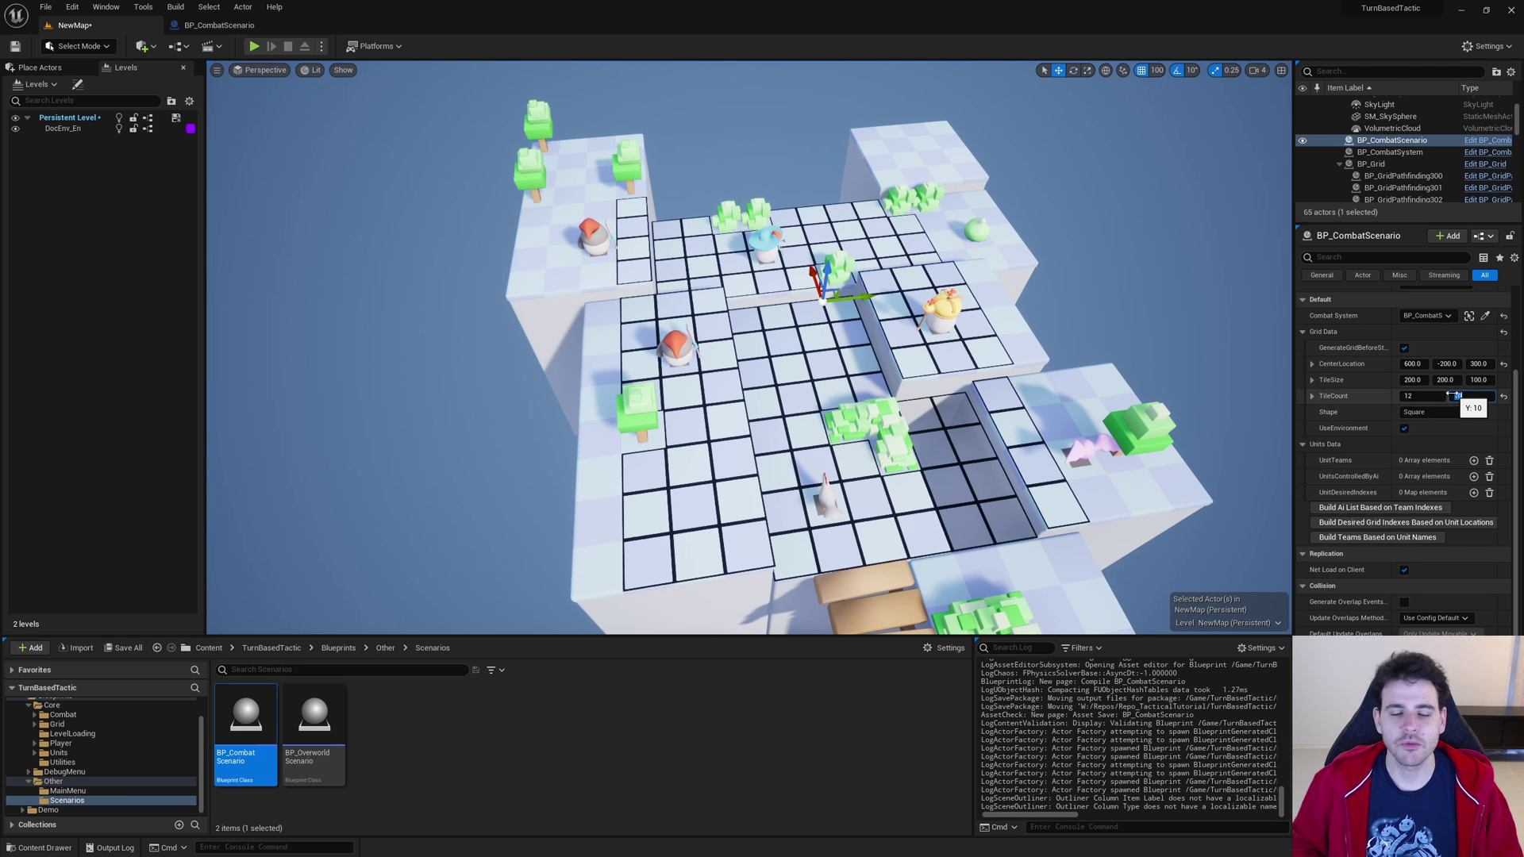
key("Return")
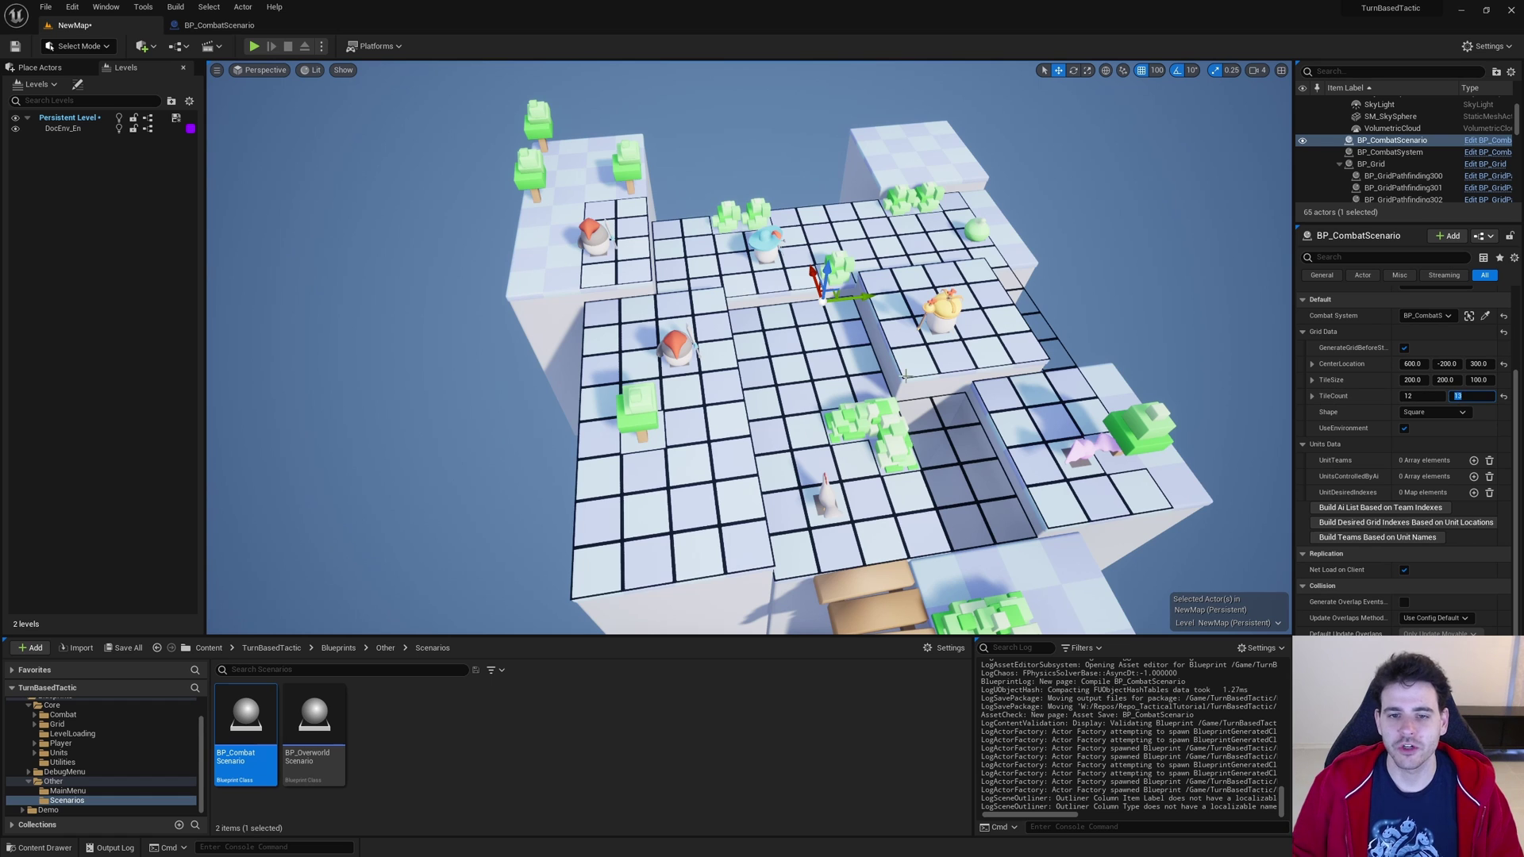
right_click_drag(905, 376, 976, 379)
right_click_drag(611, 236, 663, 236)
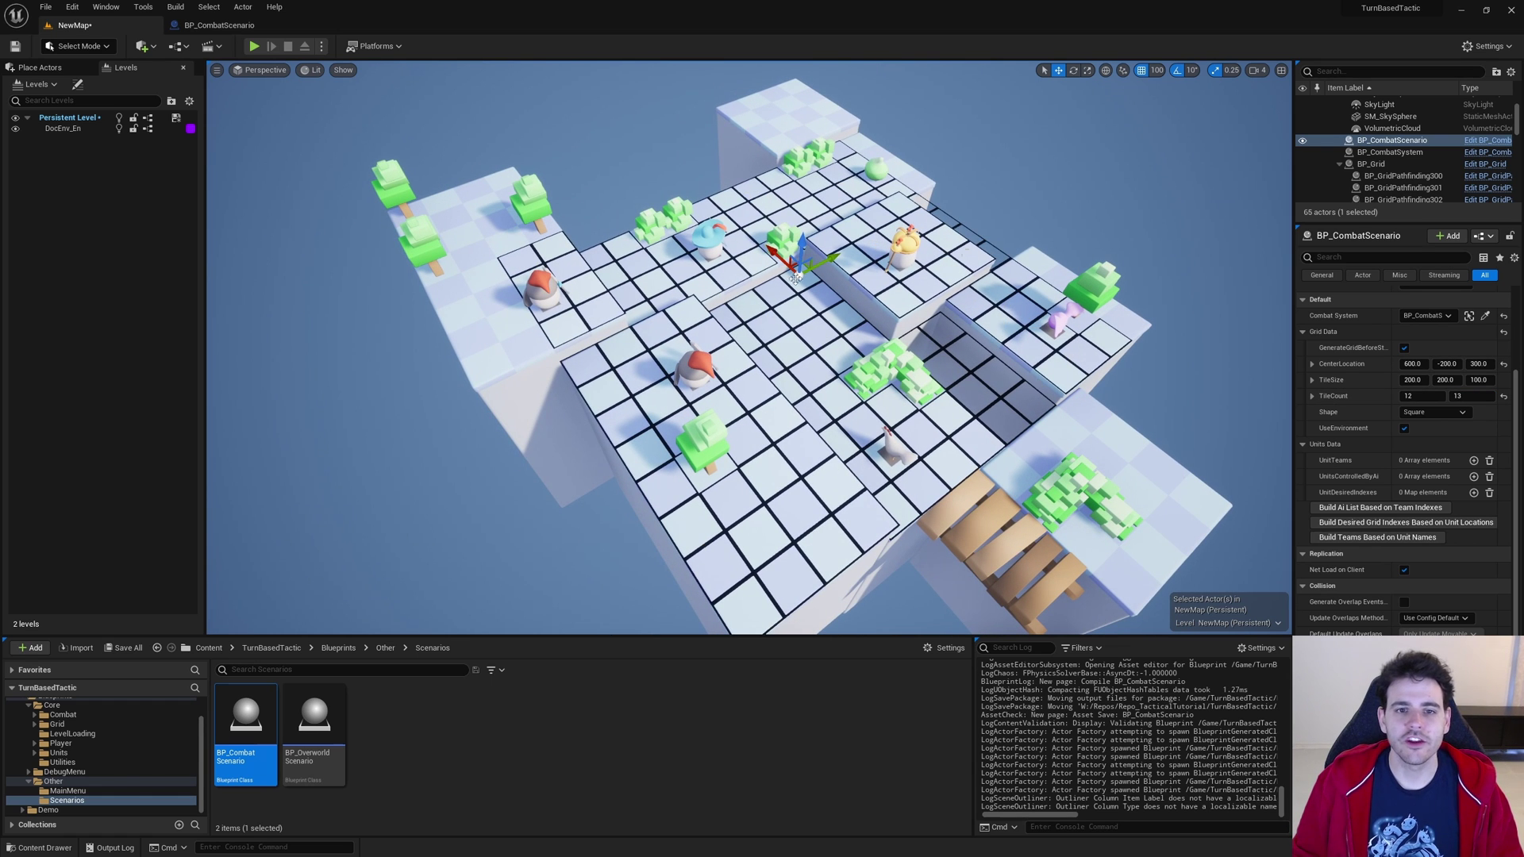
right_click_drag(1032, 476, 917, 497)
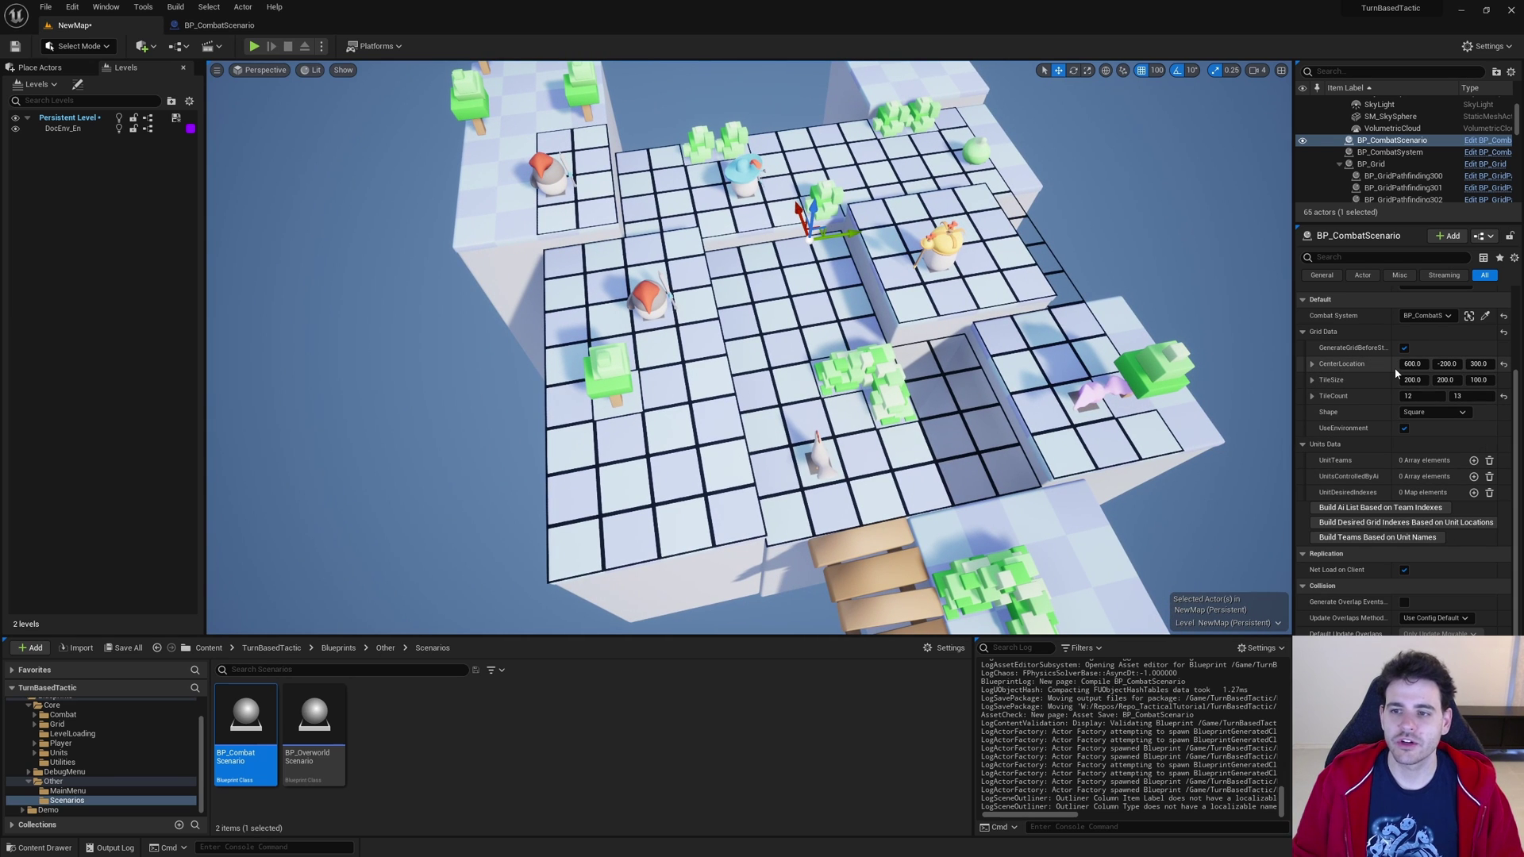
Add three entries to UnitTeams and assign BP_Unit1 as the first unit of the Index 0 team
left_click(1319, 332)
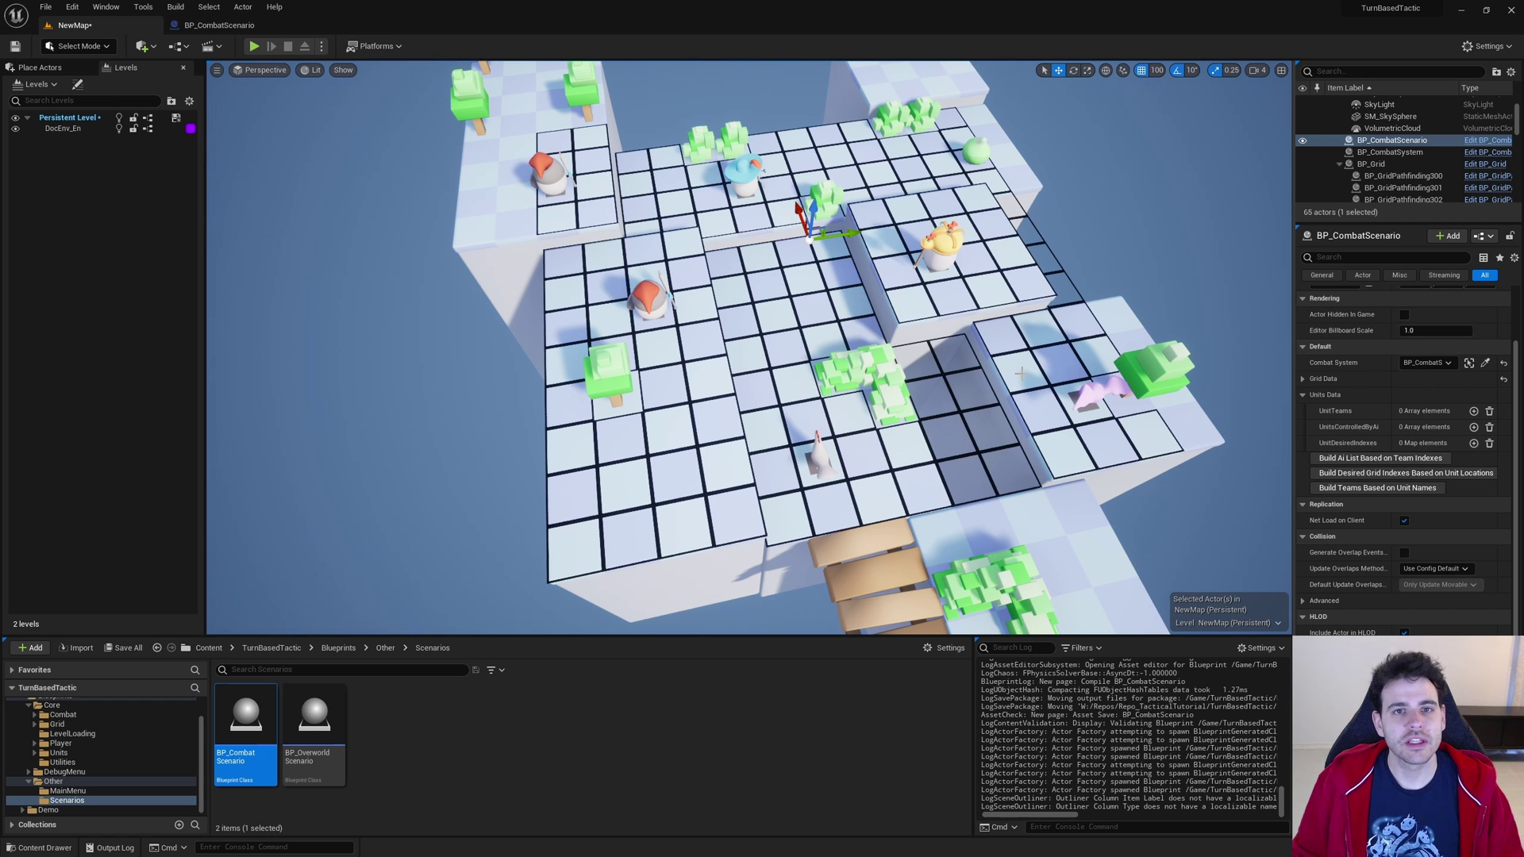
left_click(1474, 411)
left_click(1473, 411)
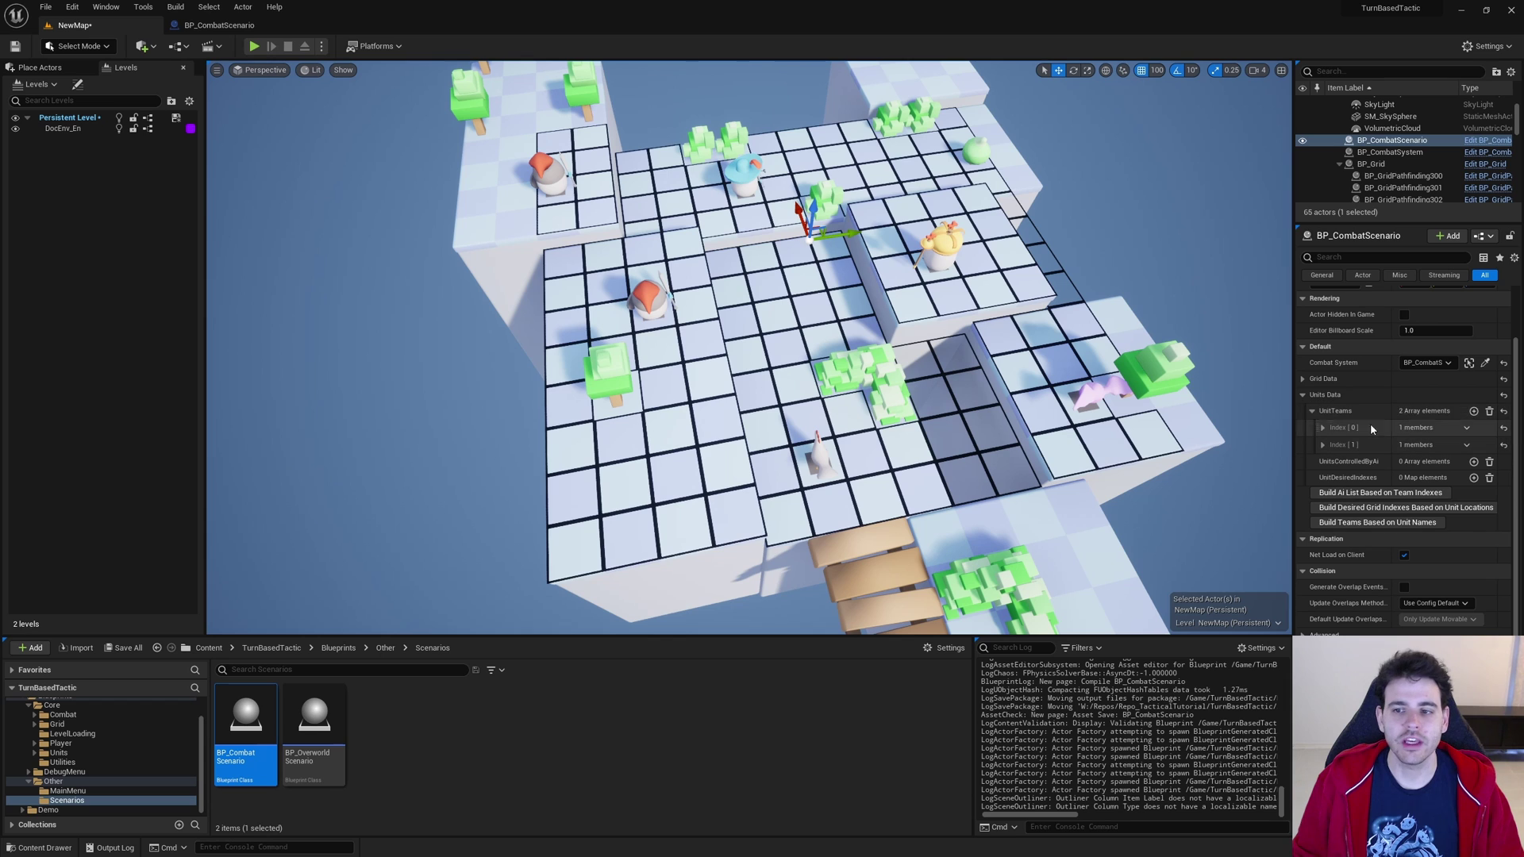
left_click(1473, 412)
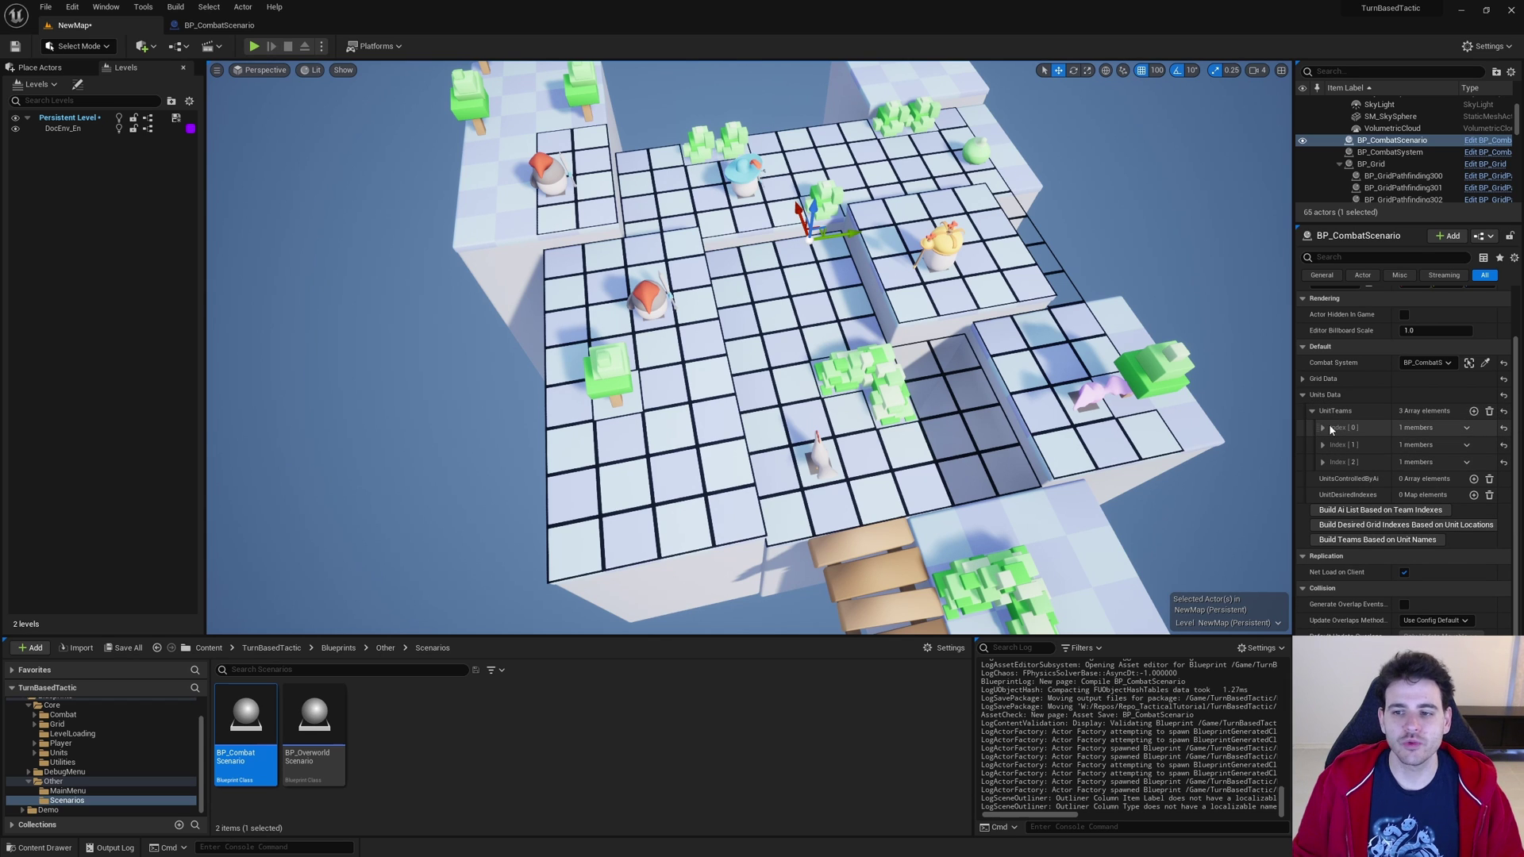
left_click(1322, 429)
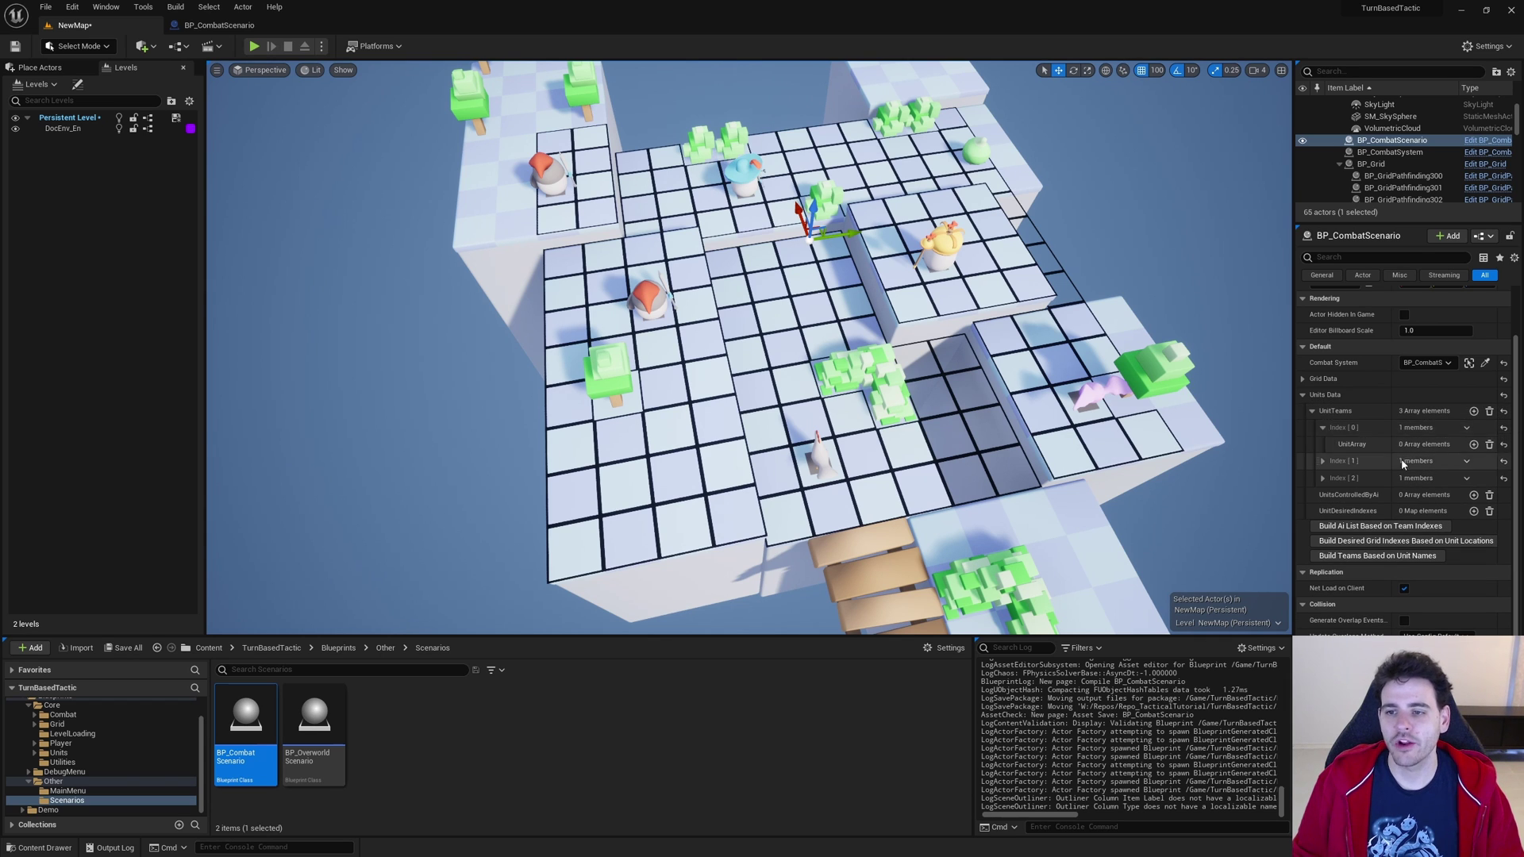
left_click(1474, 446)
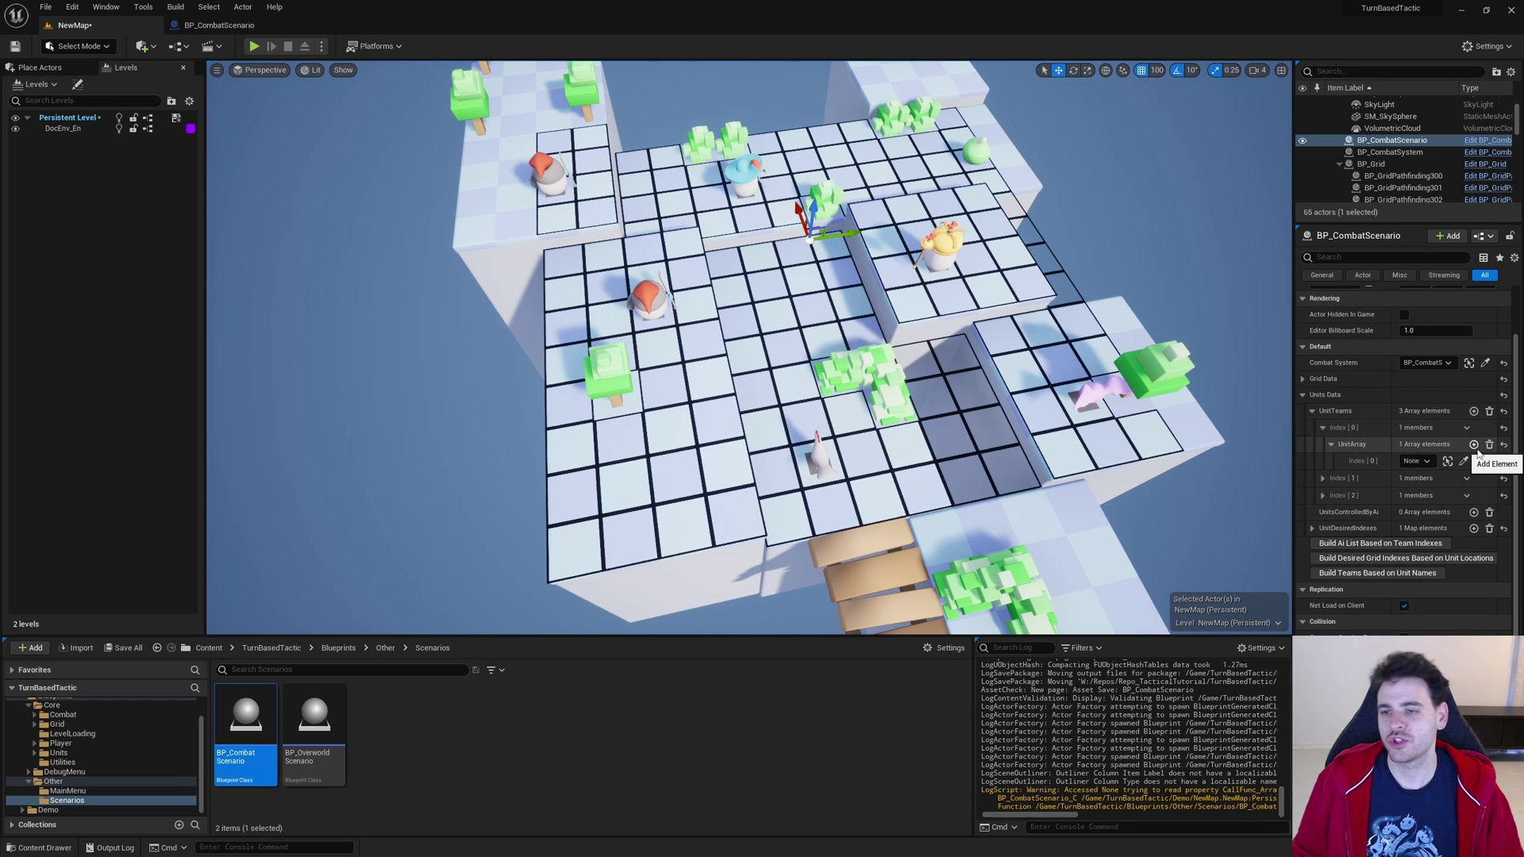
left_click(1416, 465)
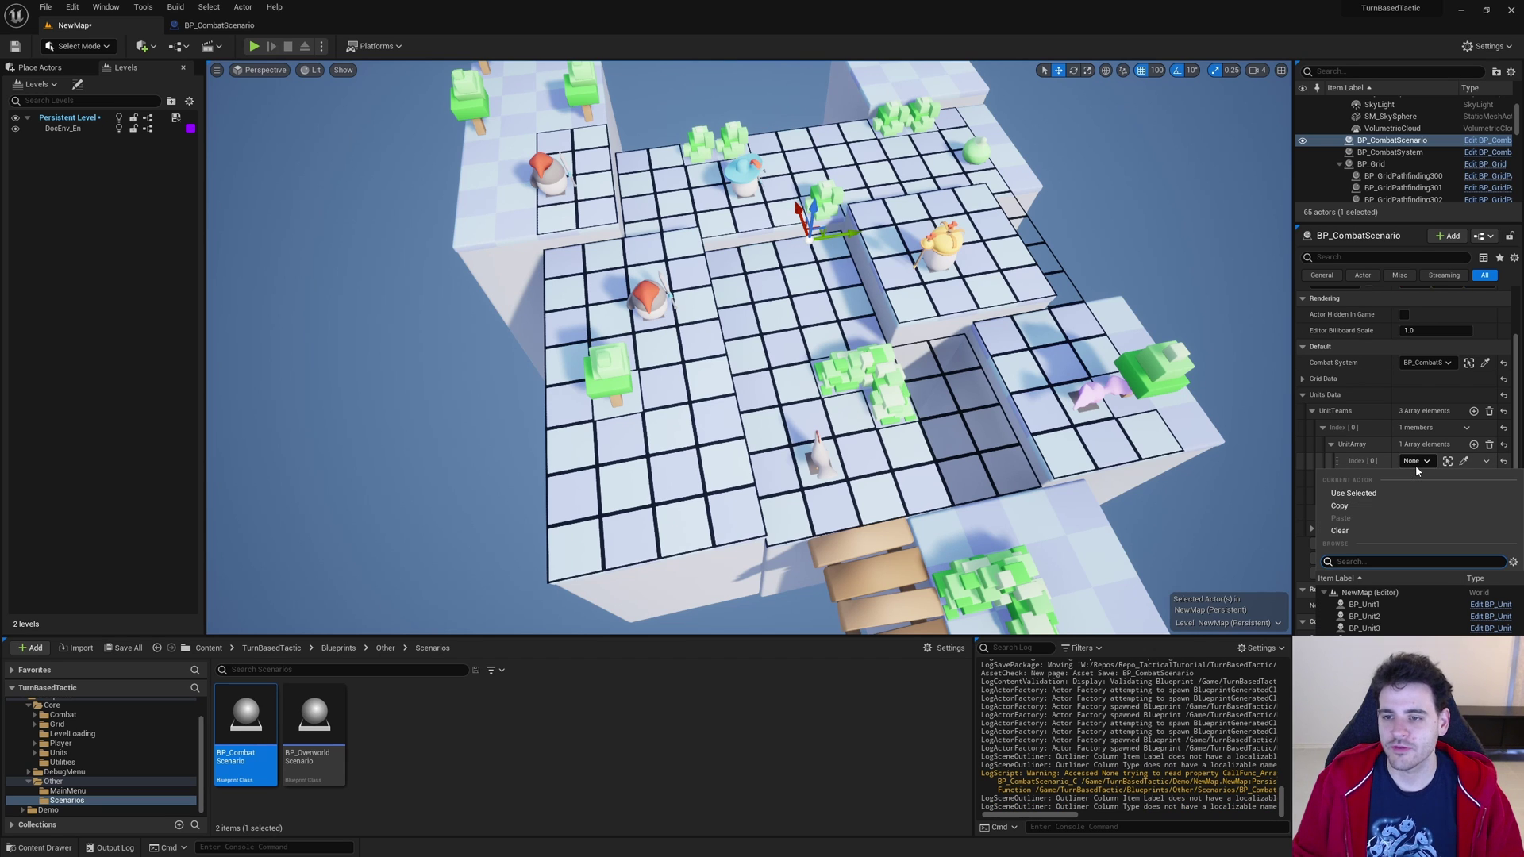
left_click(1371, 604)
Add a fourth UnitTeams entry and assign one unit actor to the Index 1 team's UnitArray
left_click(1473, 412)
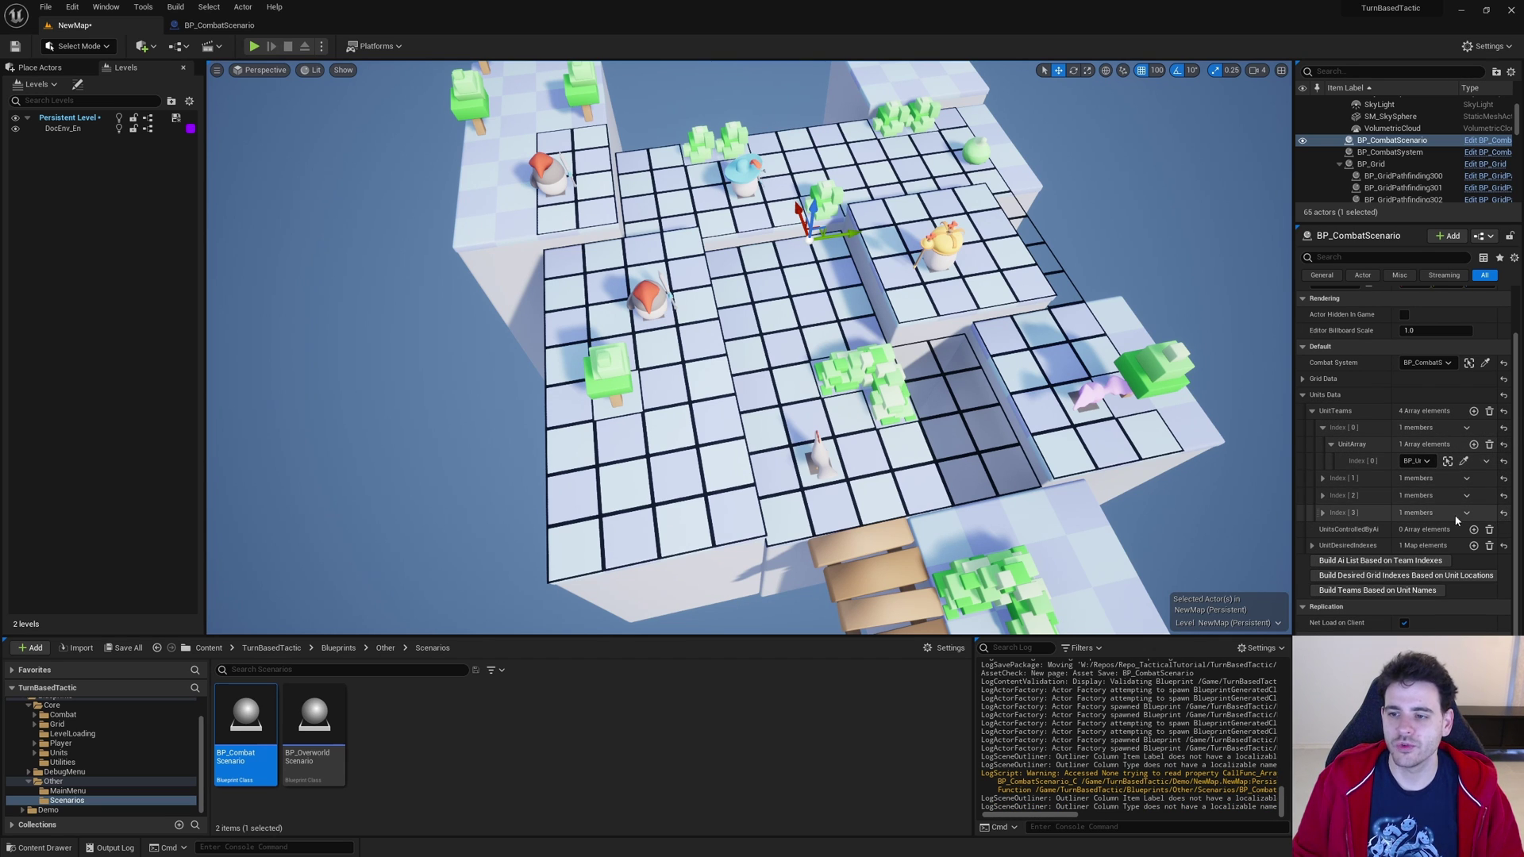
left_click(1323, 478)
left_click(1474, 496)
left_click(1416, 512)
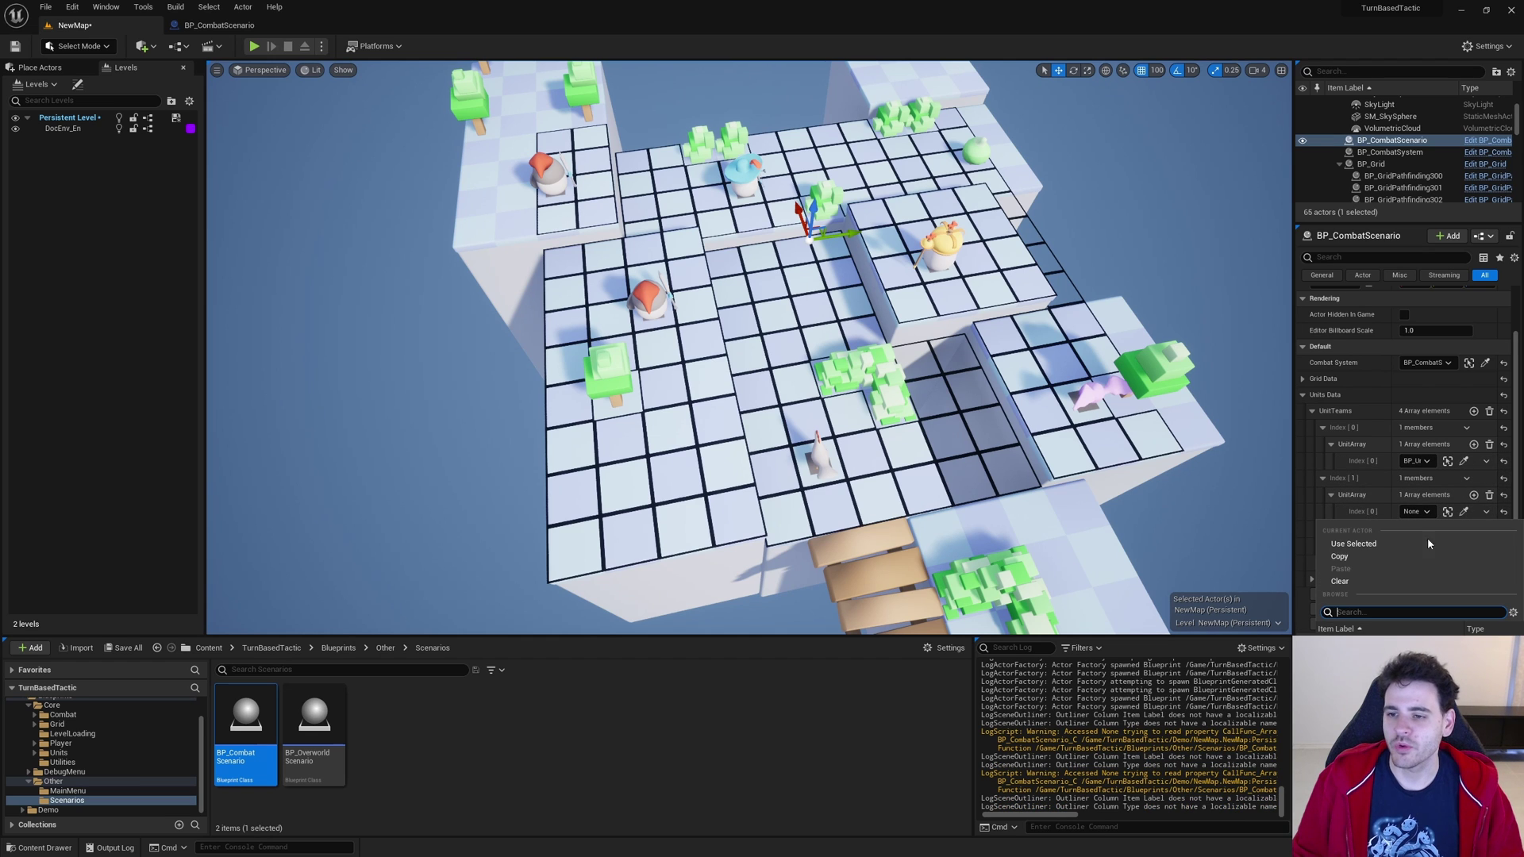
left_click(1377, 659)
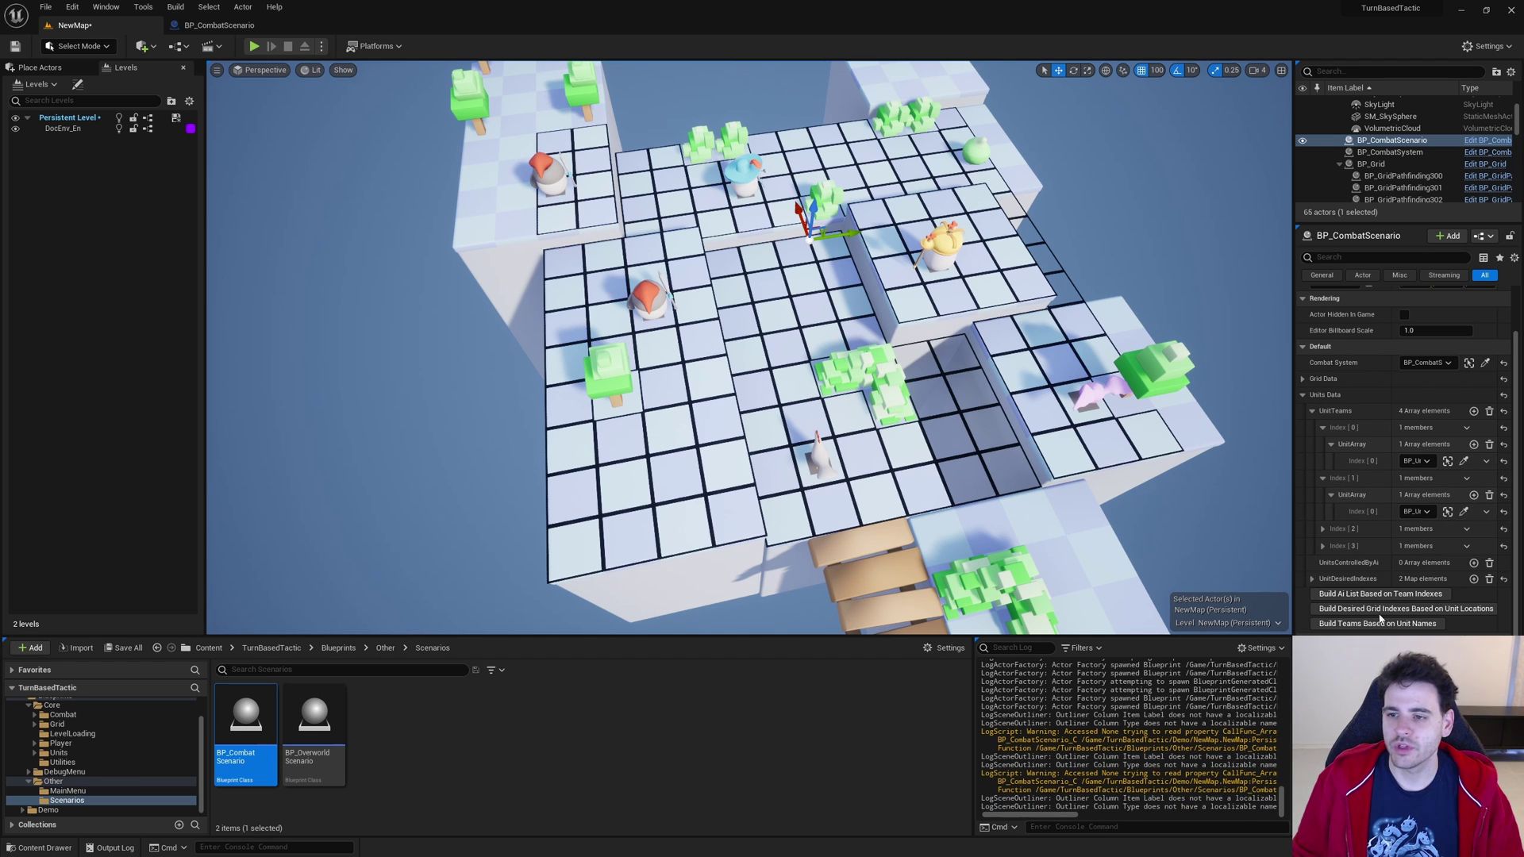
Add a second unit to the Index 0 team and fill the Index 2 team's UnitArray with two units
left_click(1474, 445)
left_click(1415, 478)
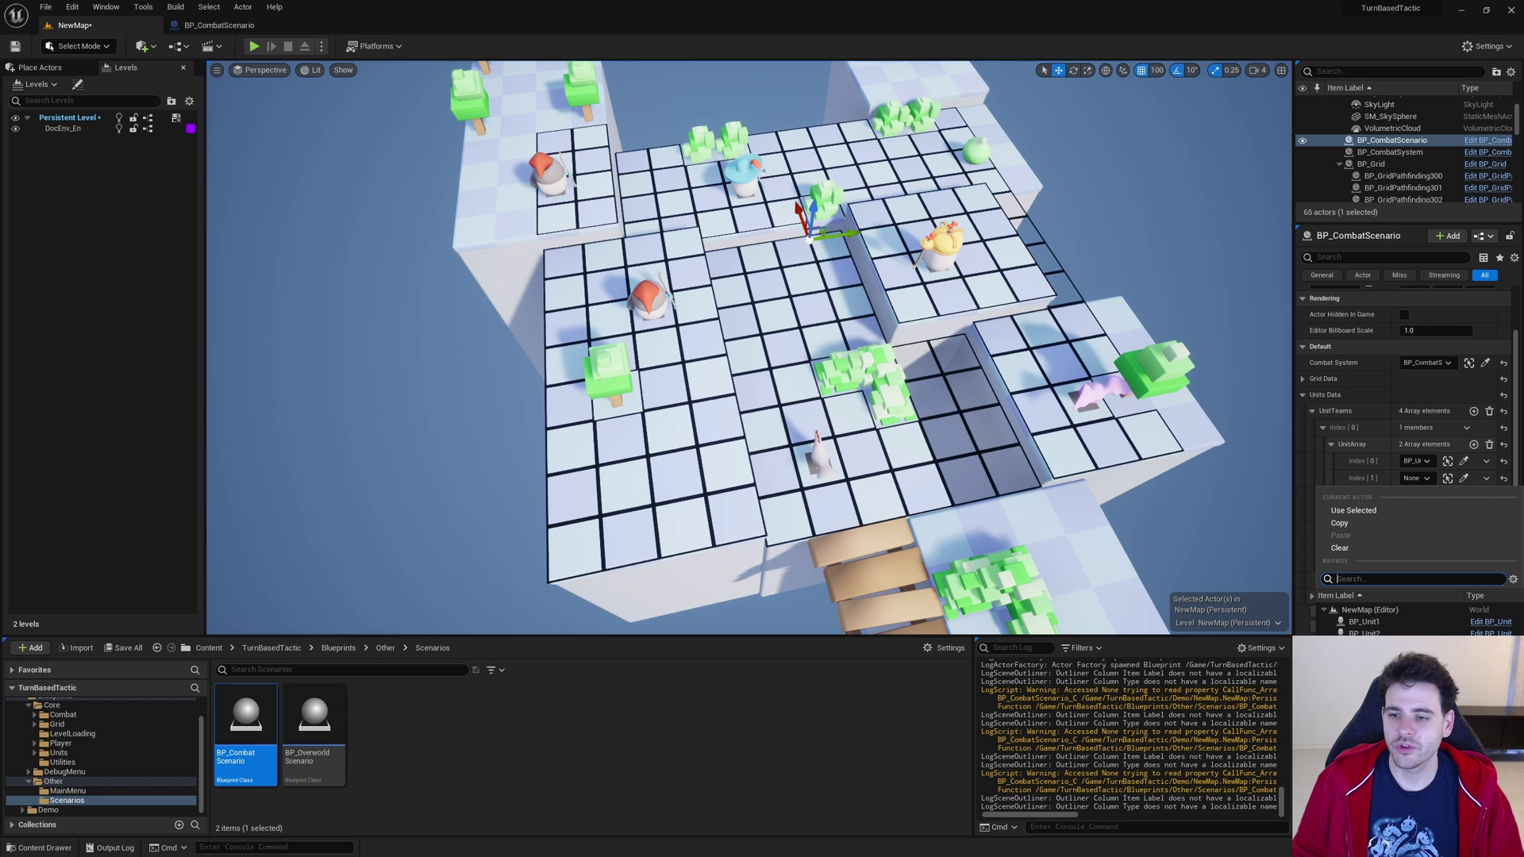
left_click(1375, 647)
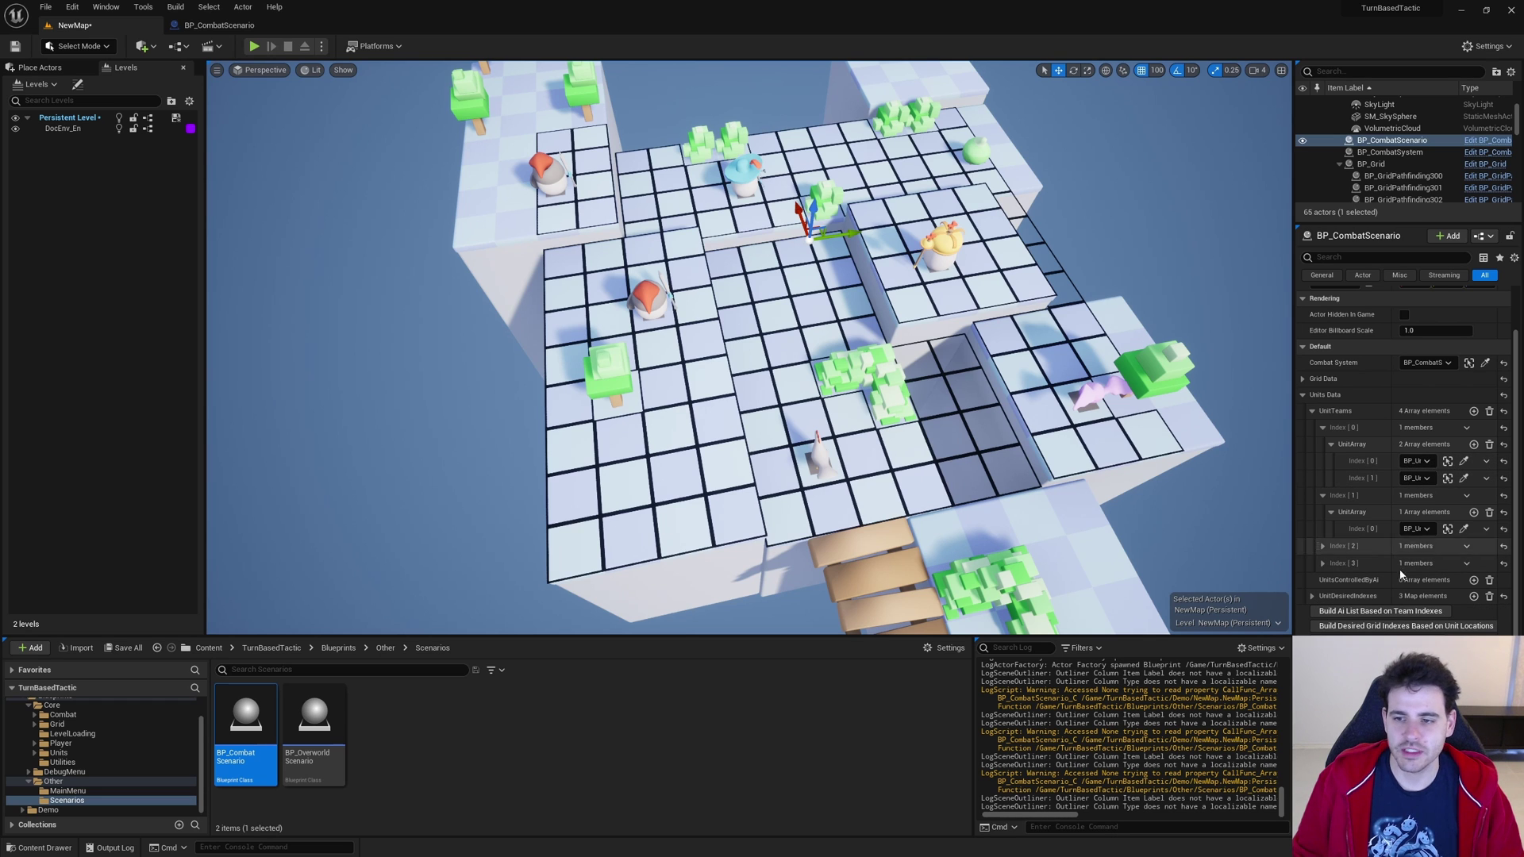
left_click(1323, 546)
left_click(1415, 579)
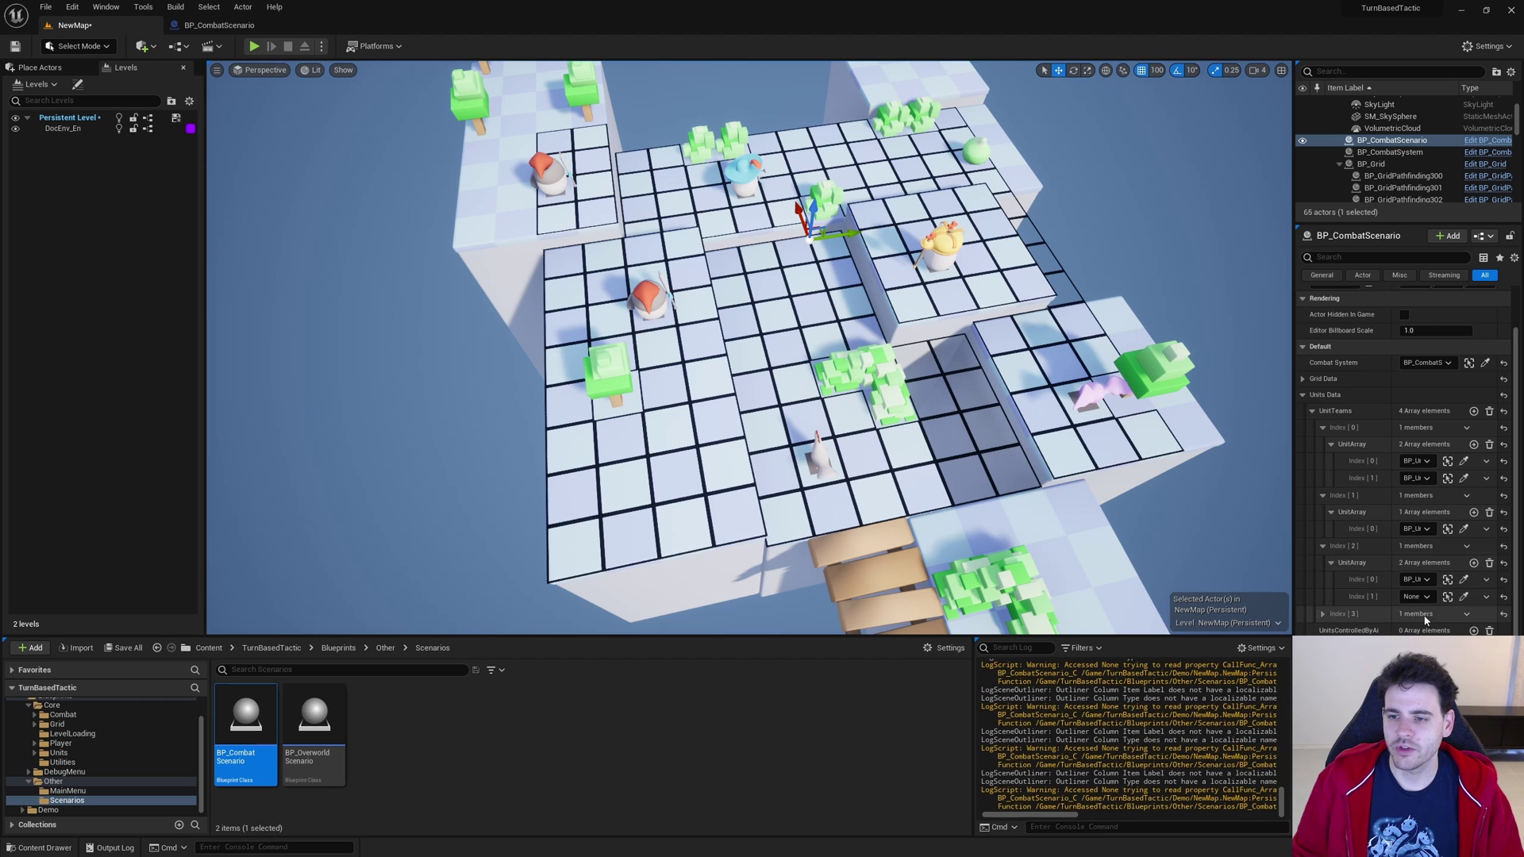
left_click(1372, 530)
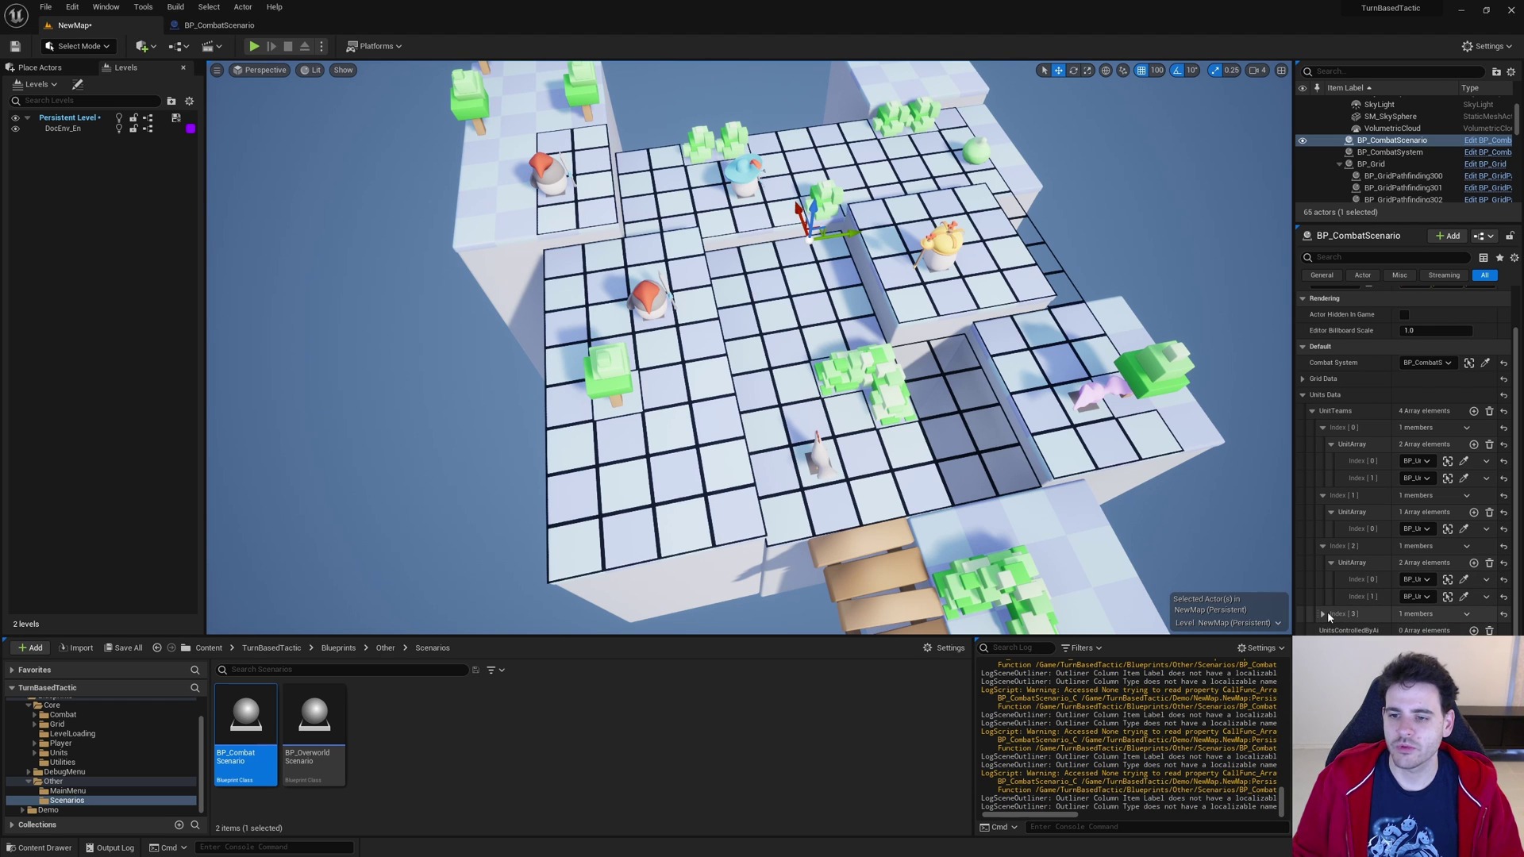
Add BP_Unit7 to the Index 3 team's UnitArray and collapse the UnitTeams list
left_click(1474, 631)
left_click(1415, 648)
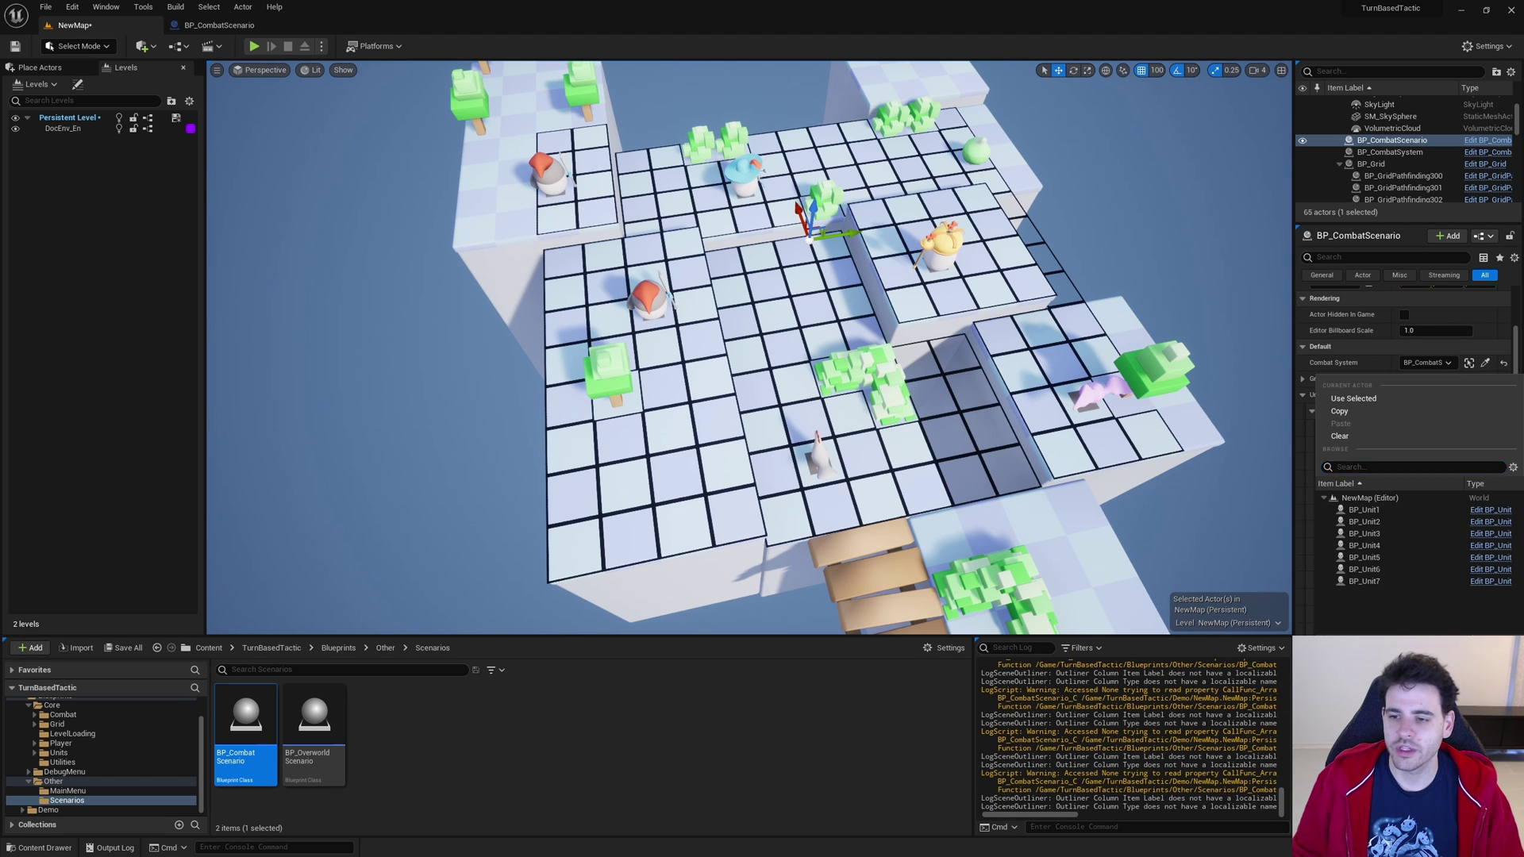
left_click(1359, 584)
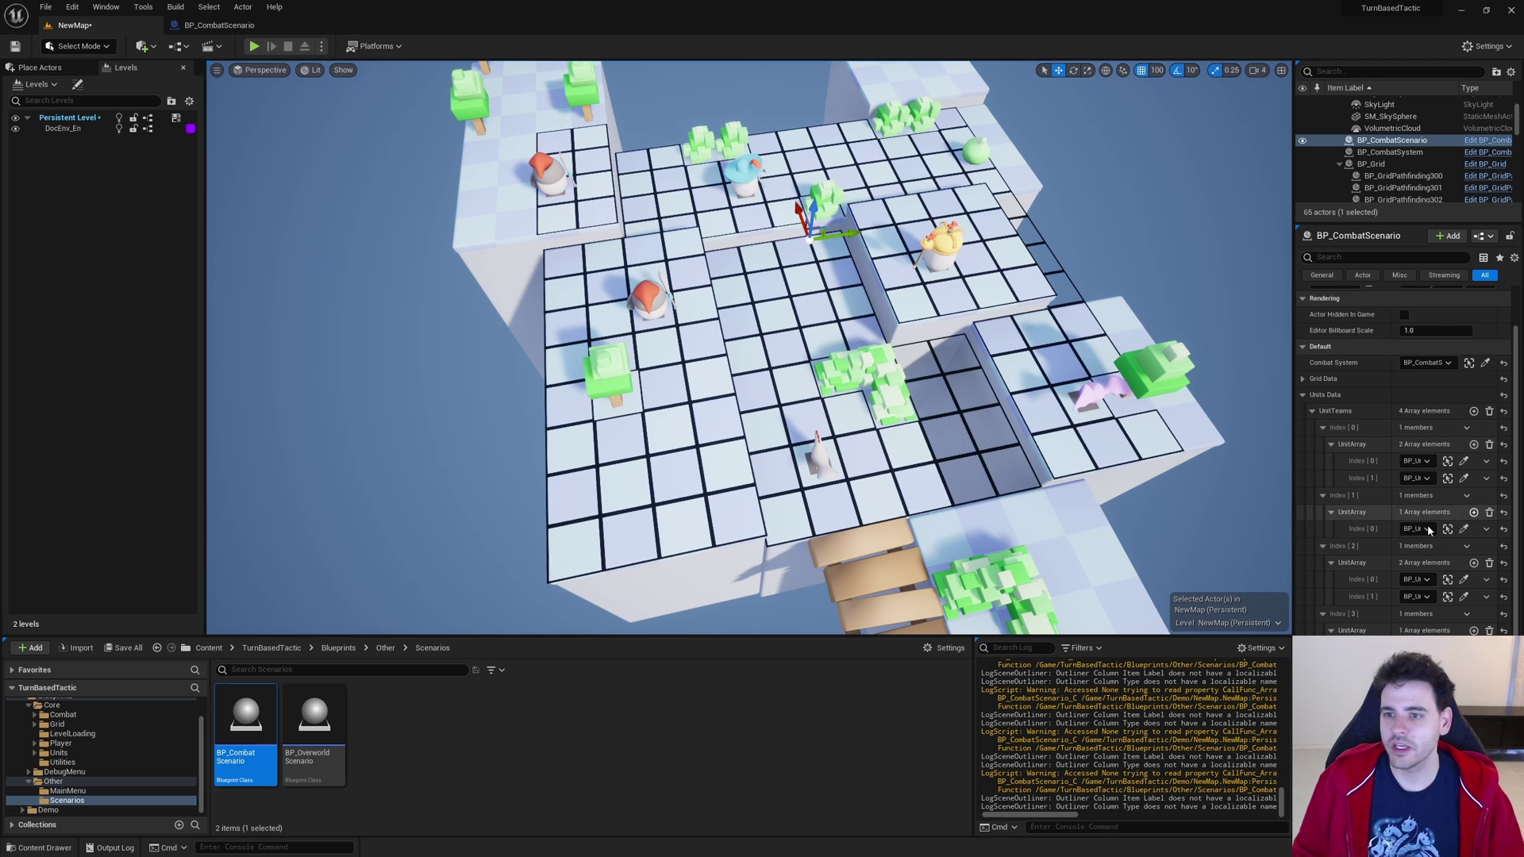
left_click(1312, 411)
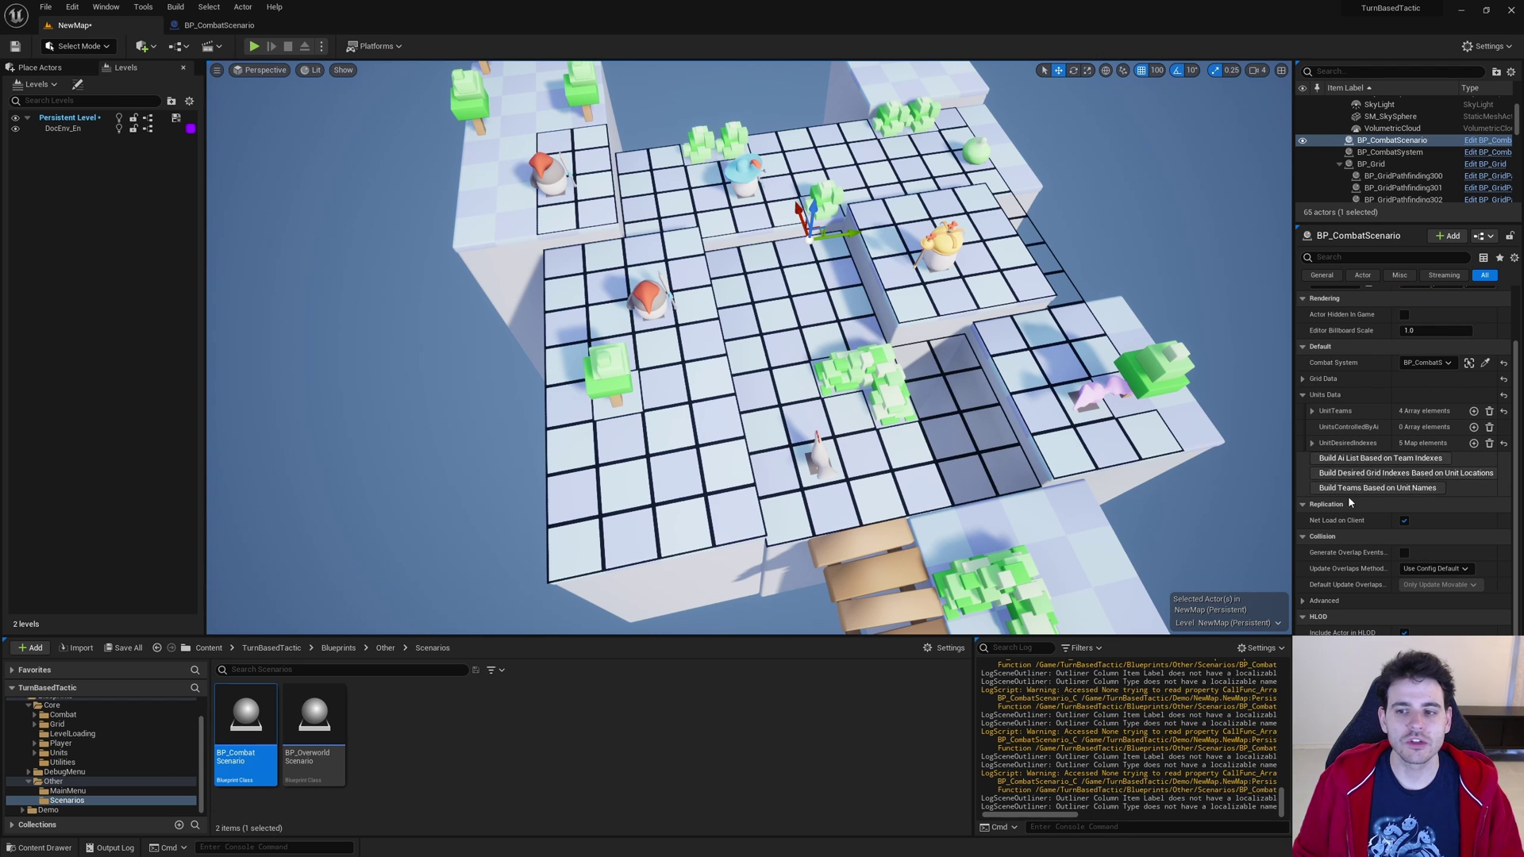
left_click(1376, 474)
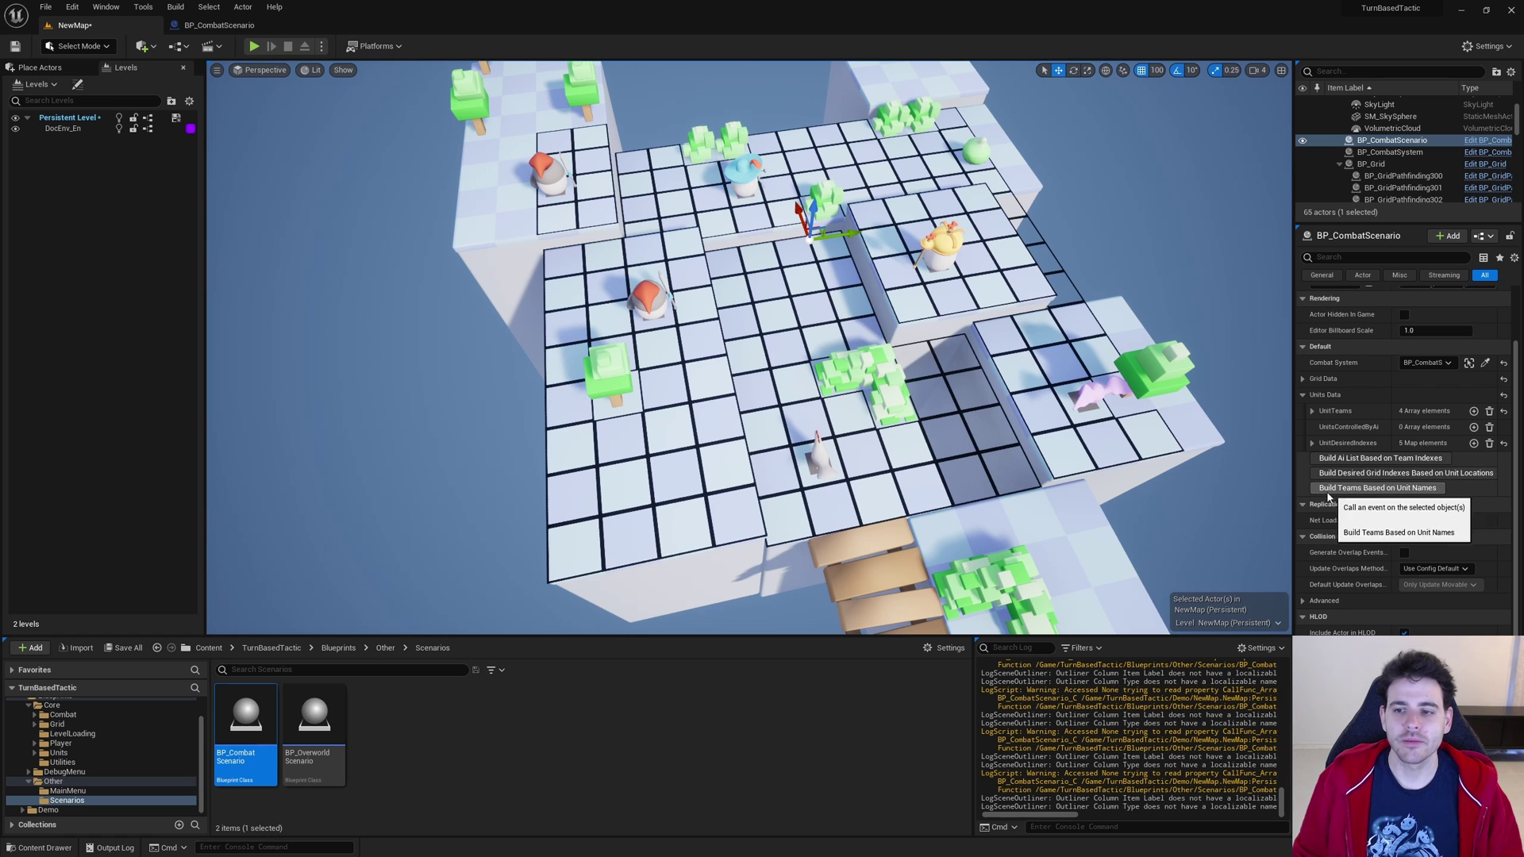
left_click(1388, 488)
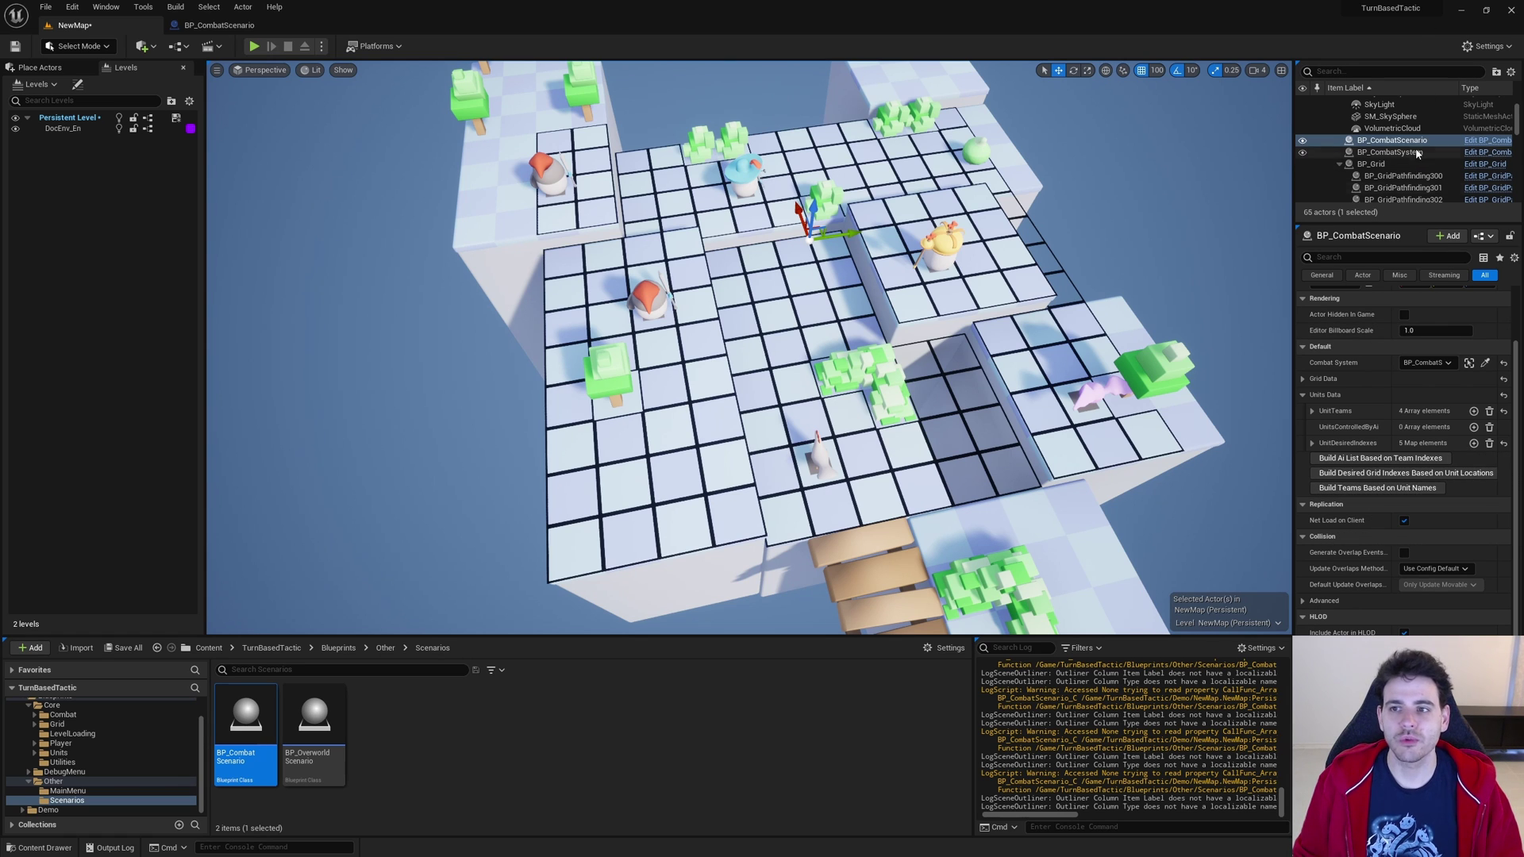
scroll(1417, 154, "down", 8)
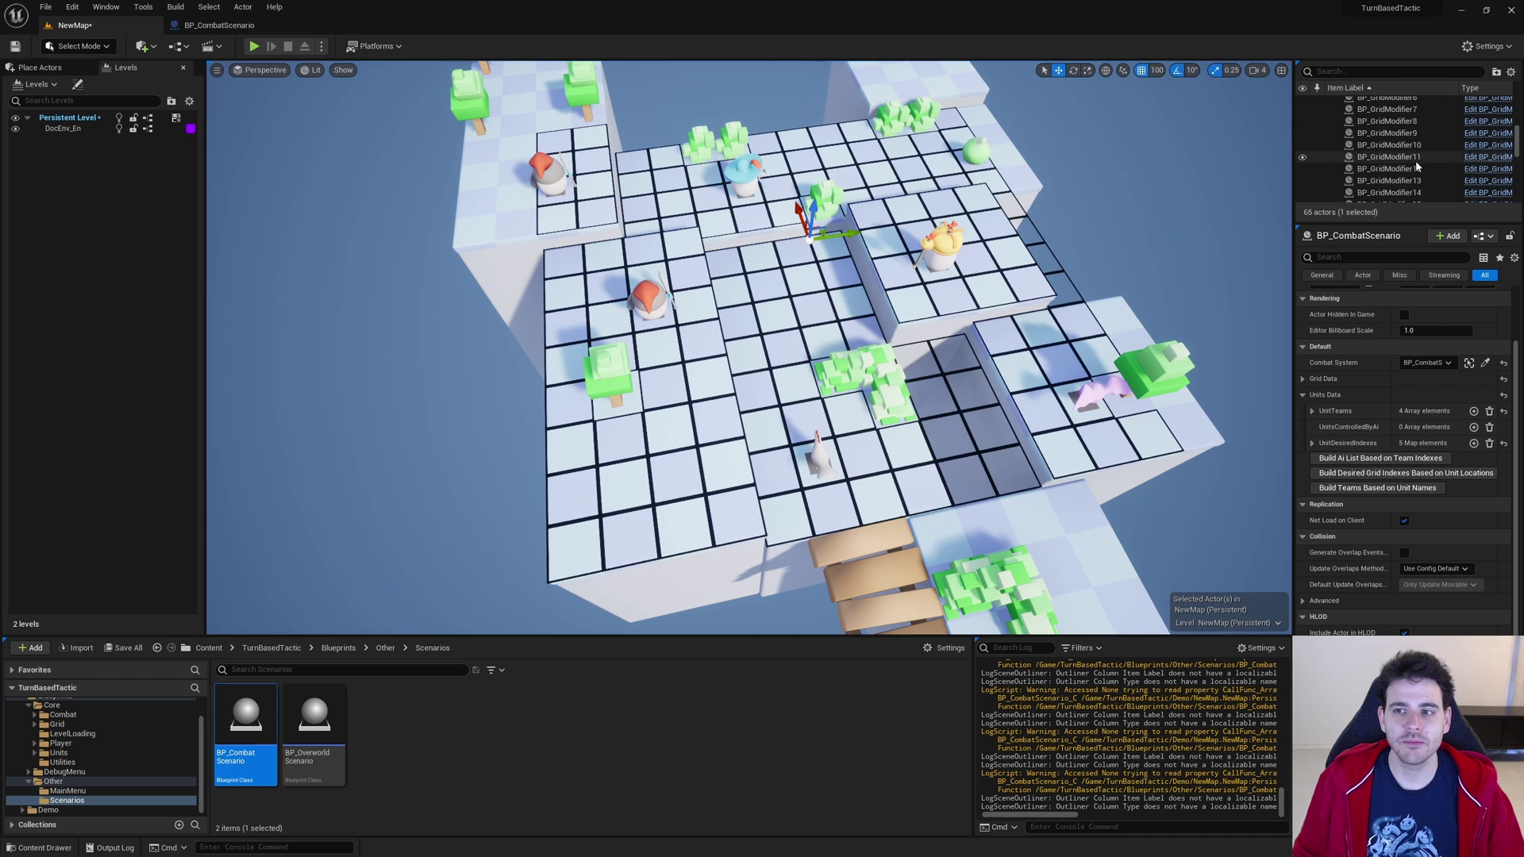
scroll(1417, 164, "down", 4)
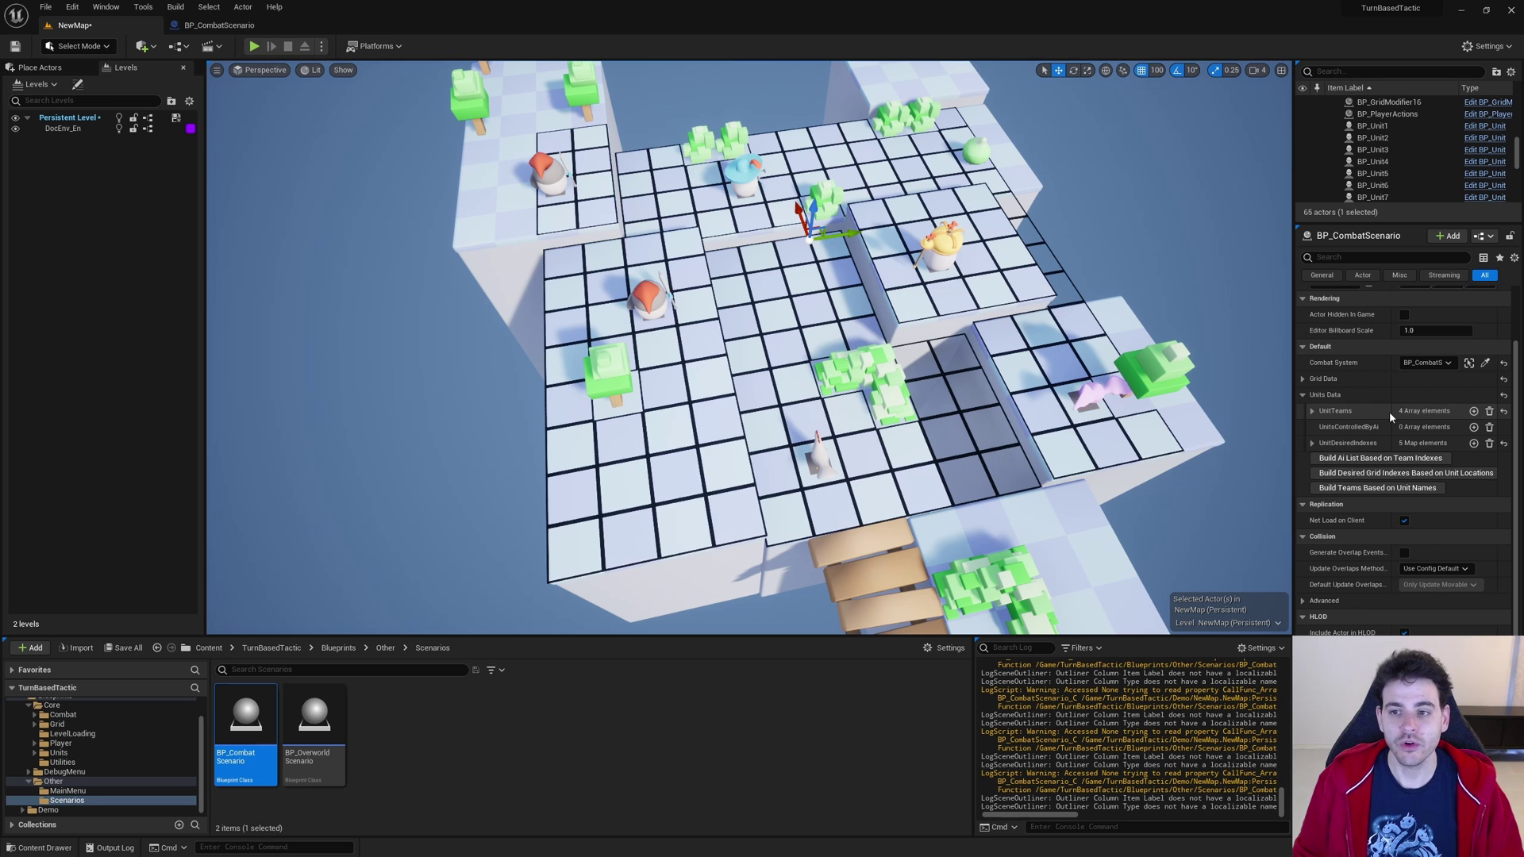
Add a third unit to the Index 0 team's UnitArray and collapse UnitTeams again
left_click(1312, 411)
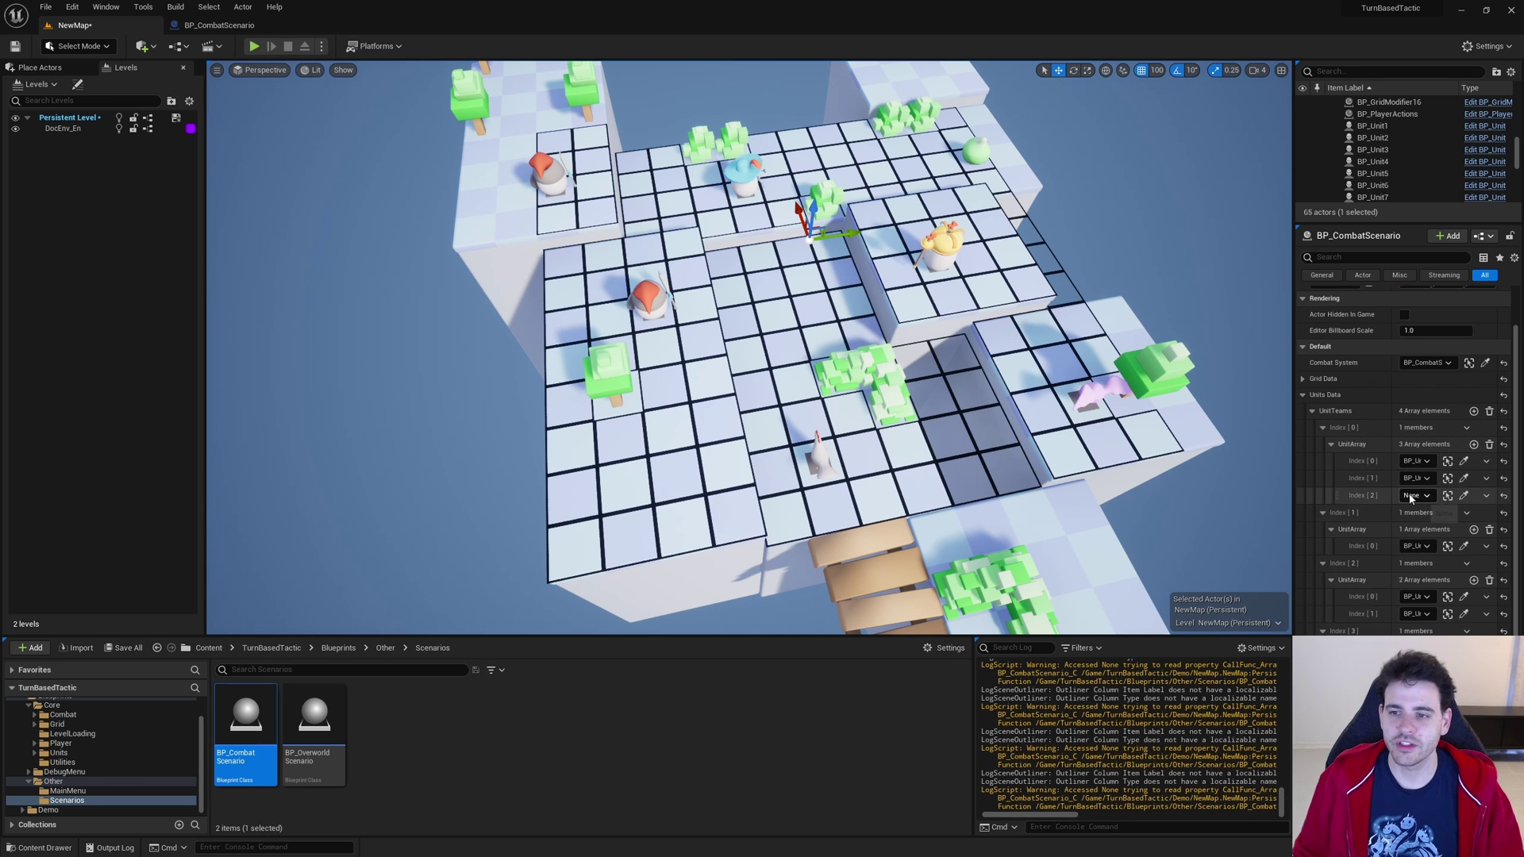
left_click(1409, 496)
left_click(1438, 597)
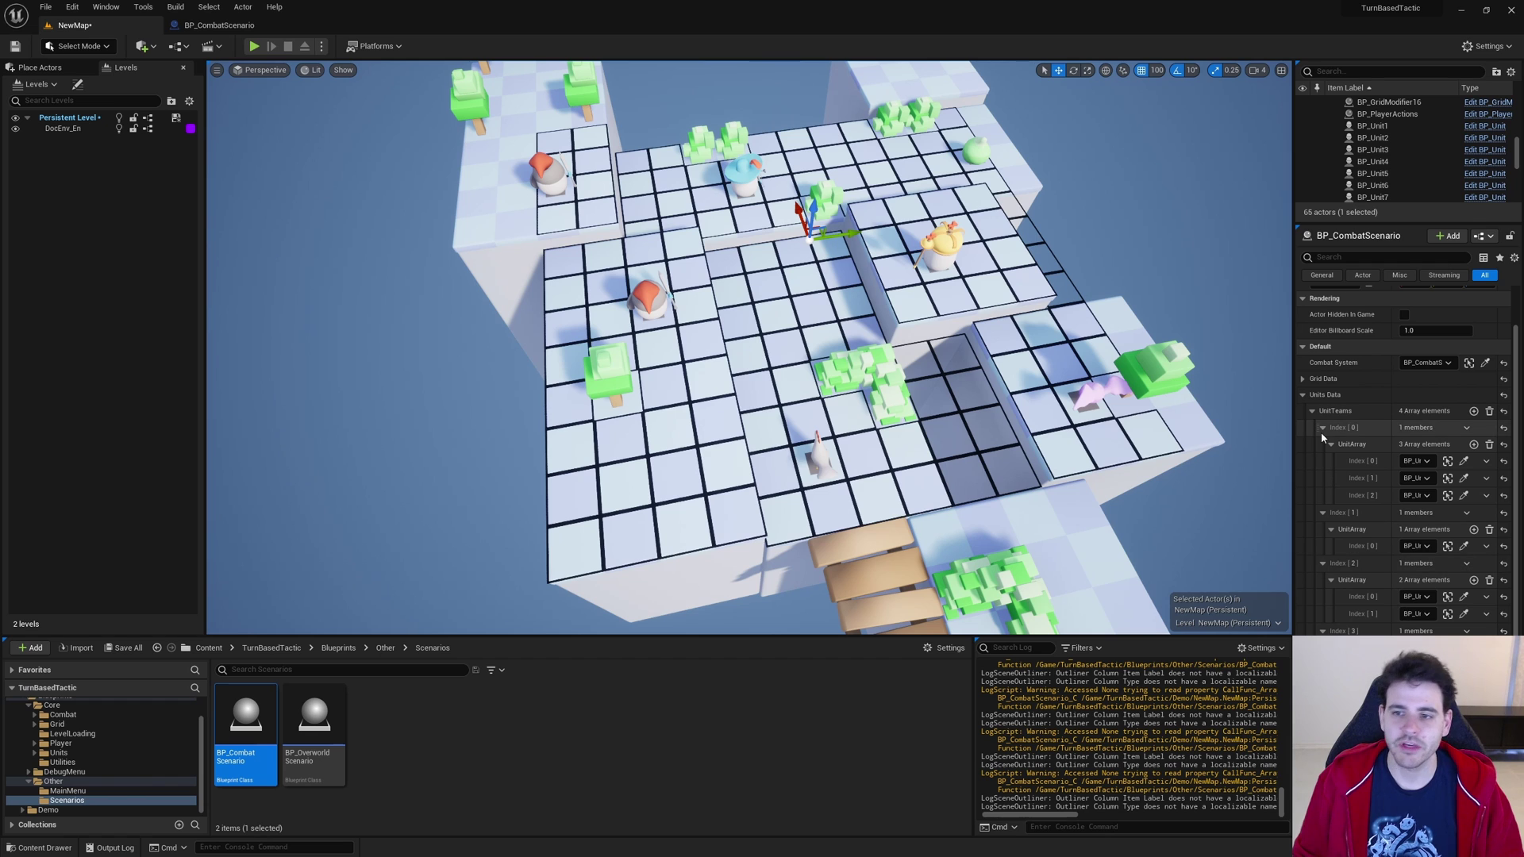
left_click(1313, 411)
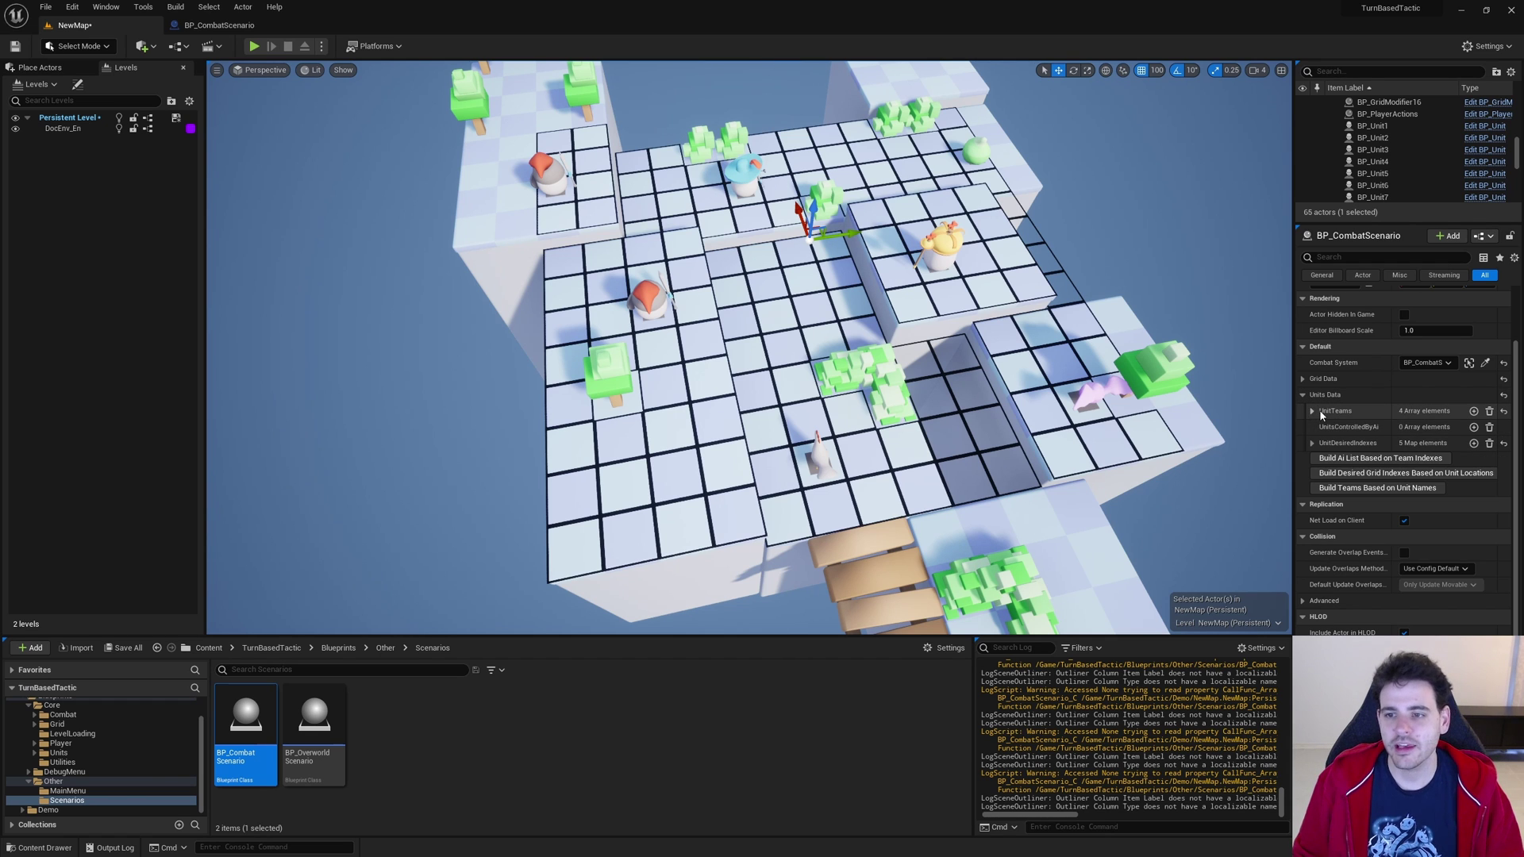
Rename the BP_Unit1 and BP_Unit2 actors to BP_Unit1_Team0 and BP_Unit2_Team0
left_click(1408, 127)
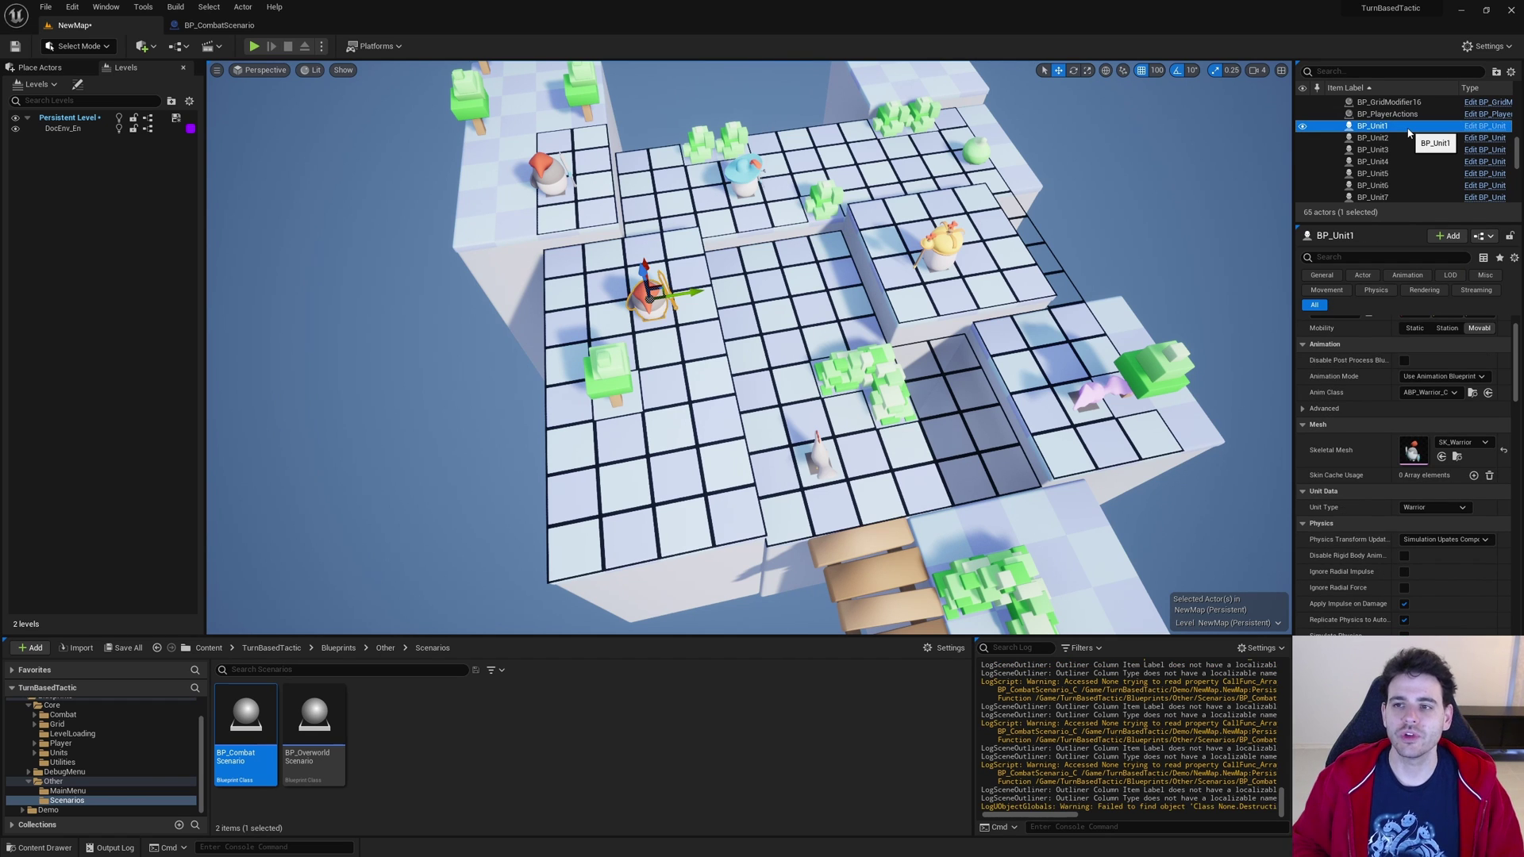
key("ctrl+z")
key("ctrl+z")
key("ctrl+z")
key("F2")
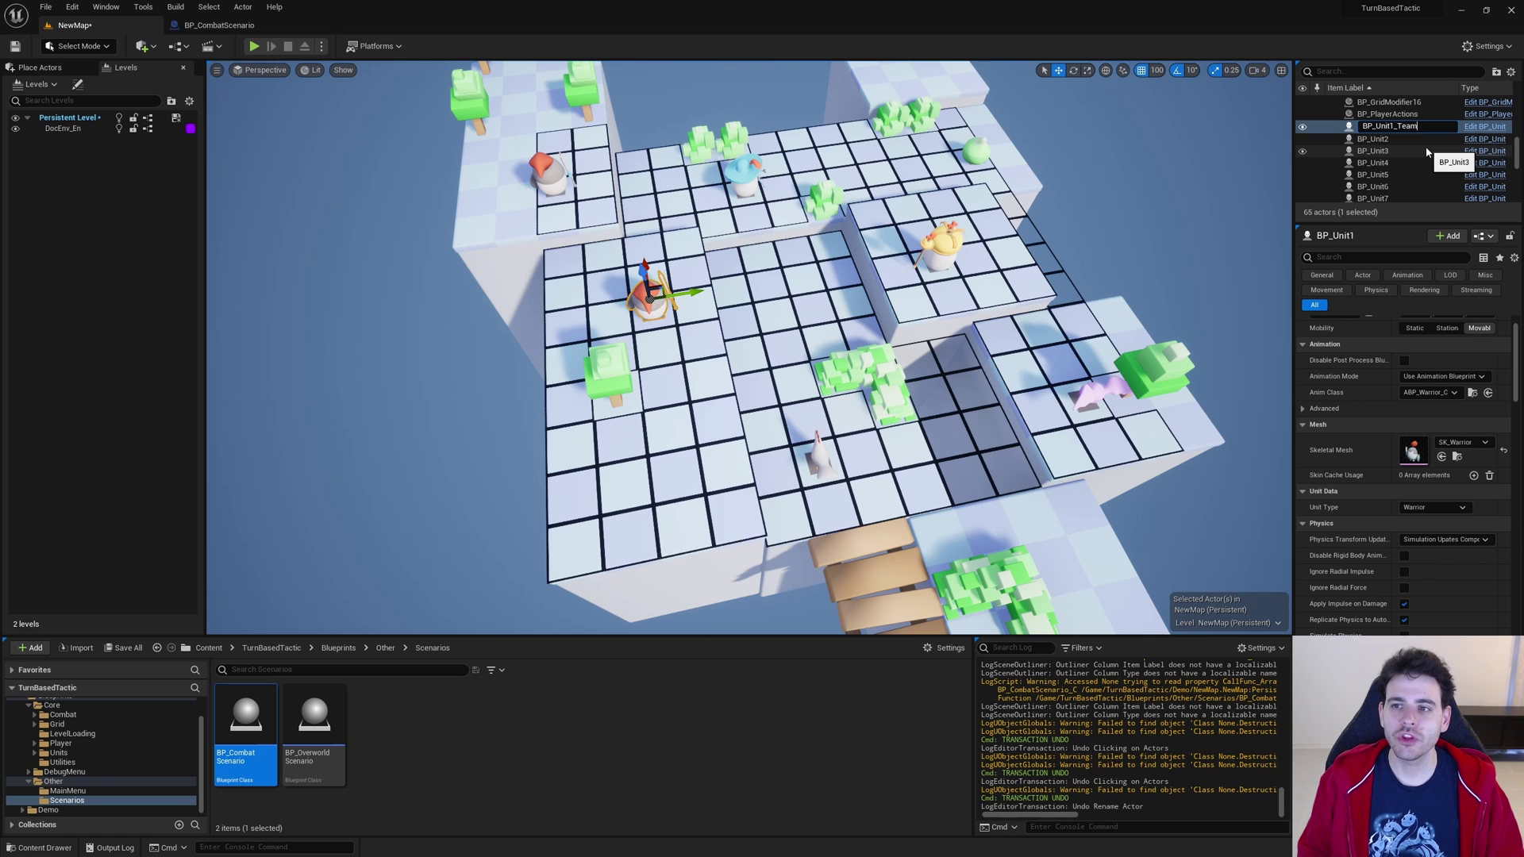
key("Return")
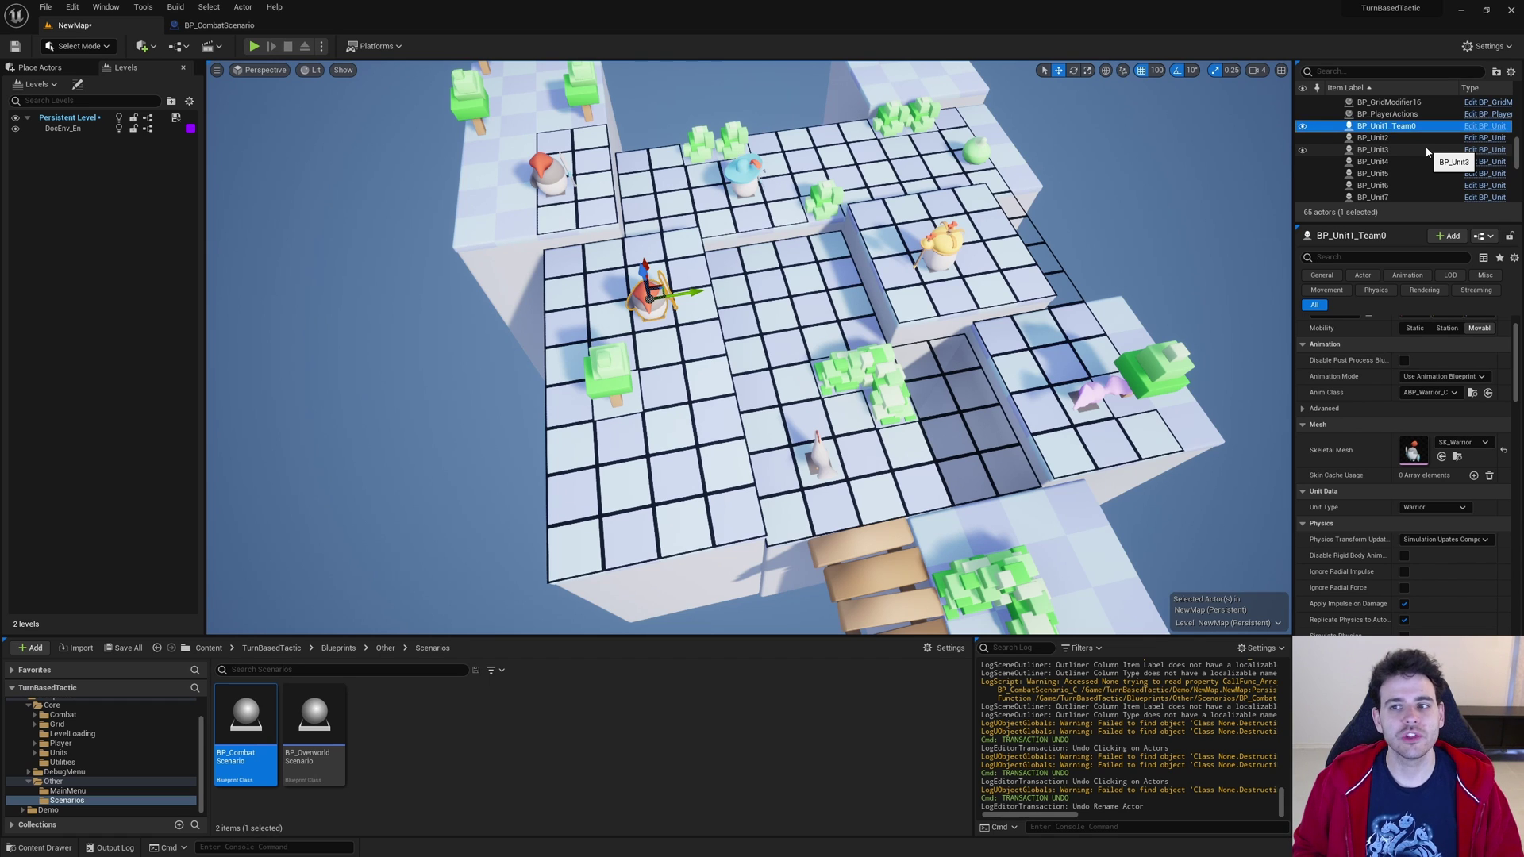
key("Down")
key("F2")
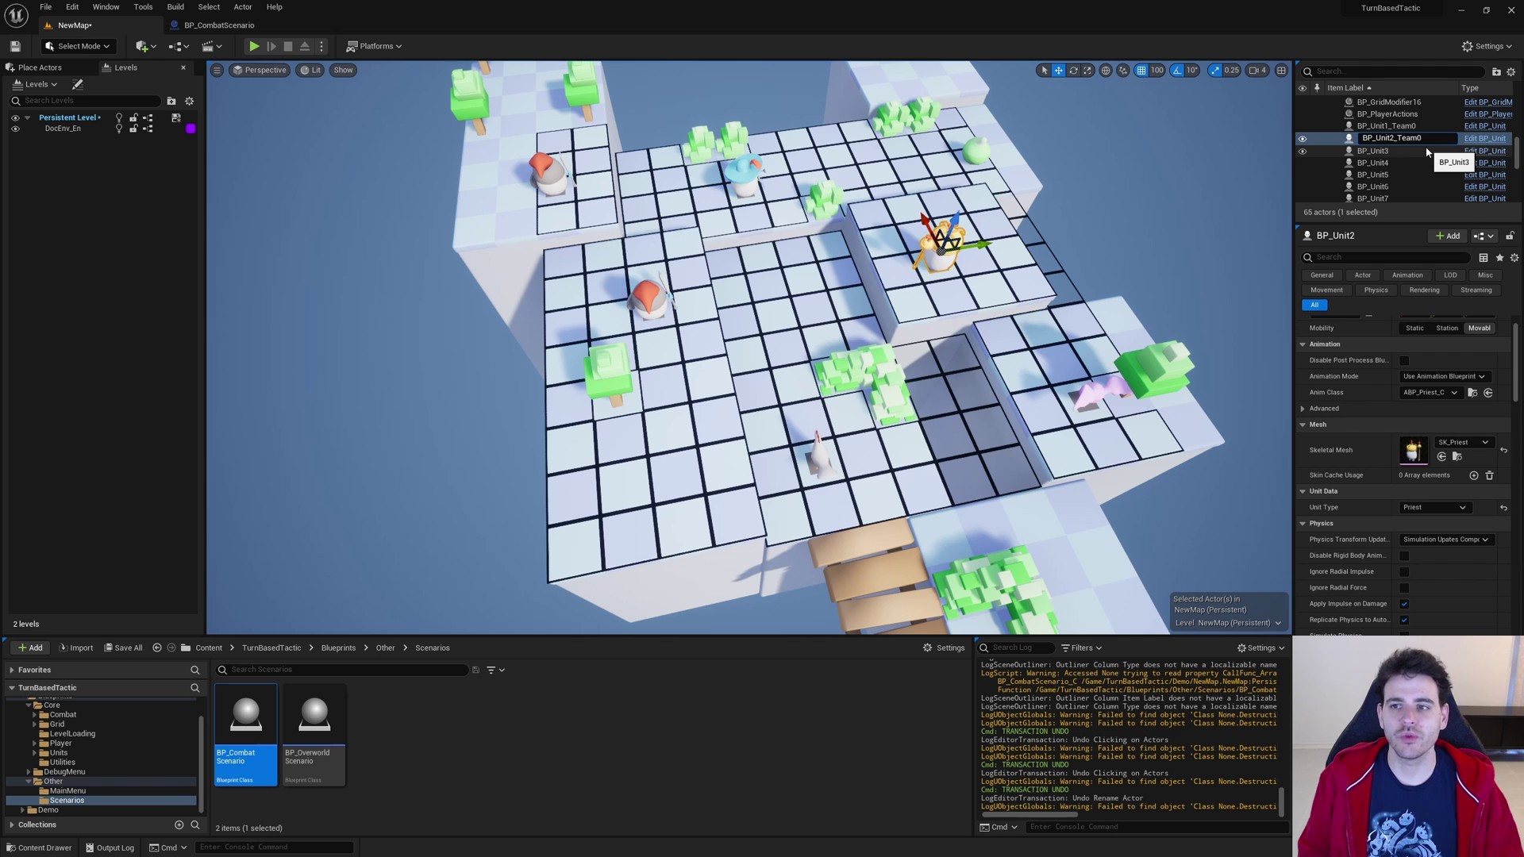
type("_Team0")
key("Return")
Rename the BP_Unit3 and BP_Unit4 actors to BP_Unit3_Team1 and BP_Unit4_Team1
key("Down")
key("F2")
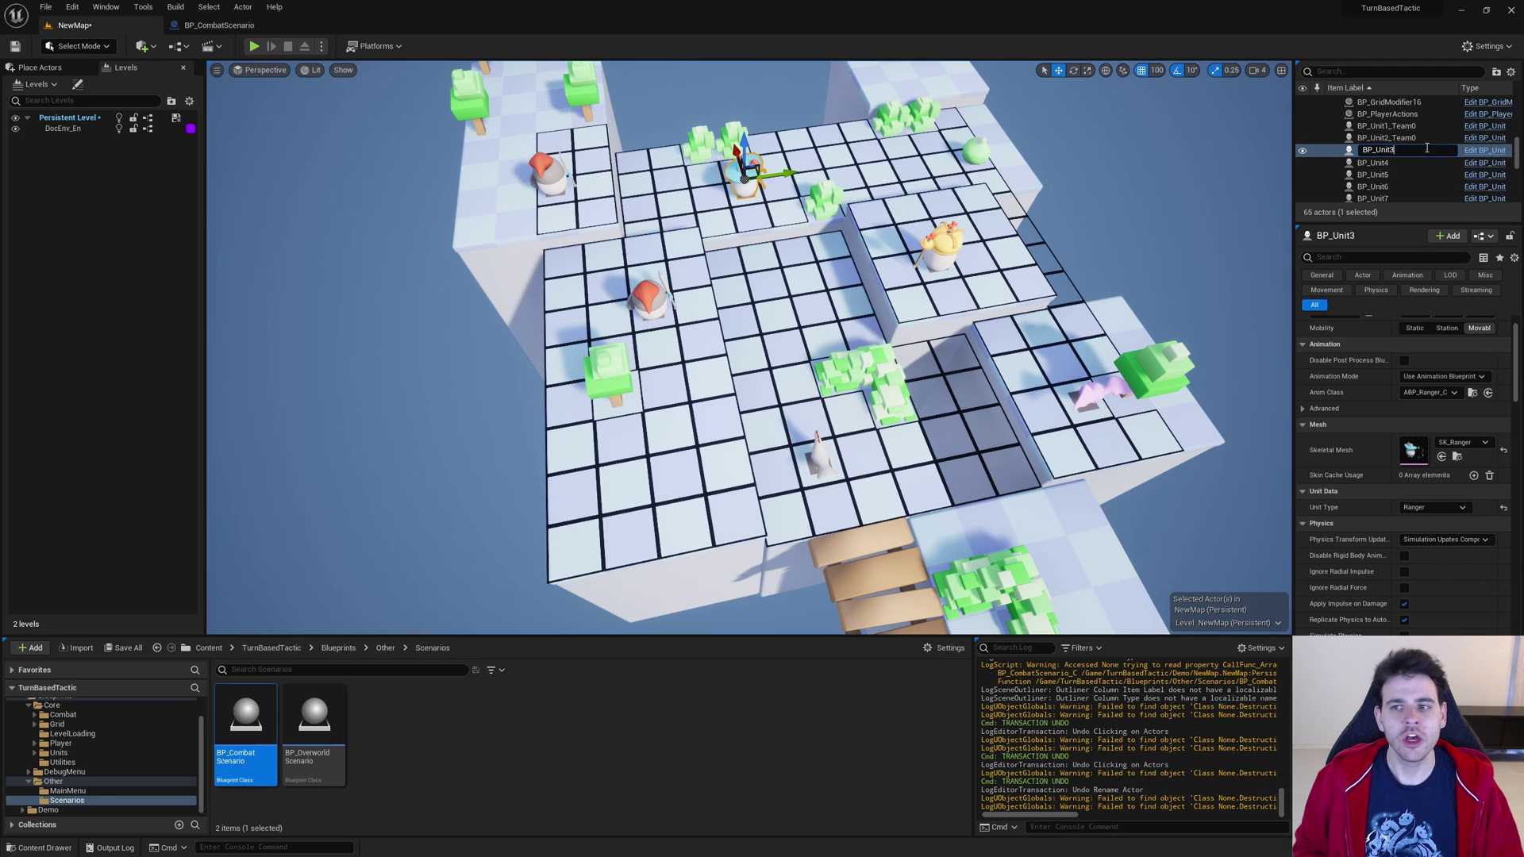
type("_Team1")
key("Return")
key("Down")
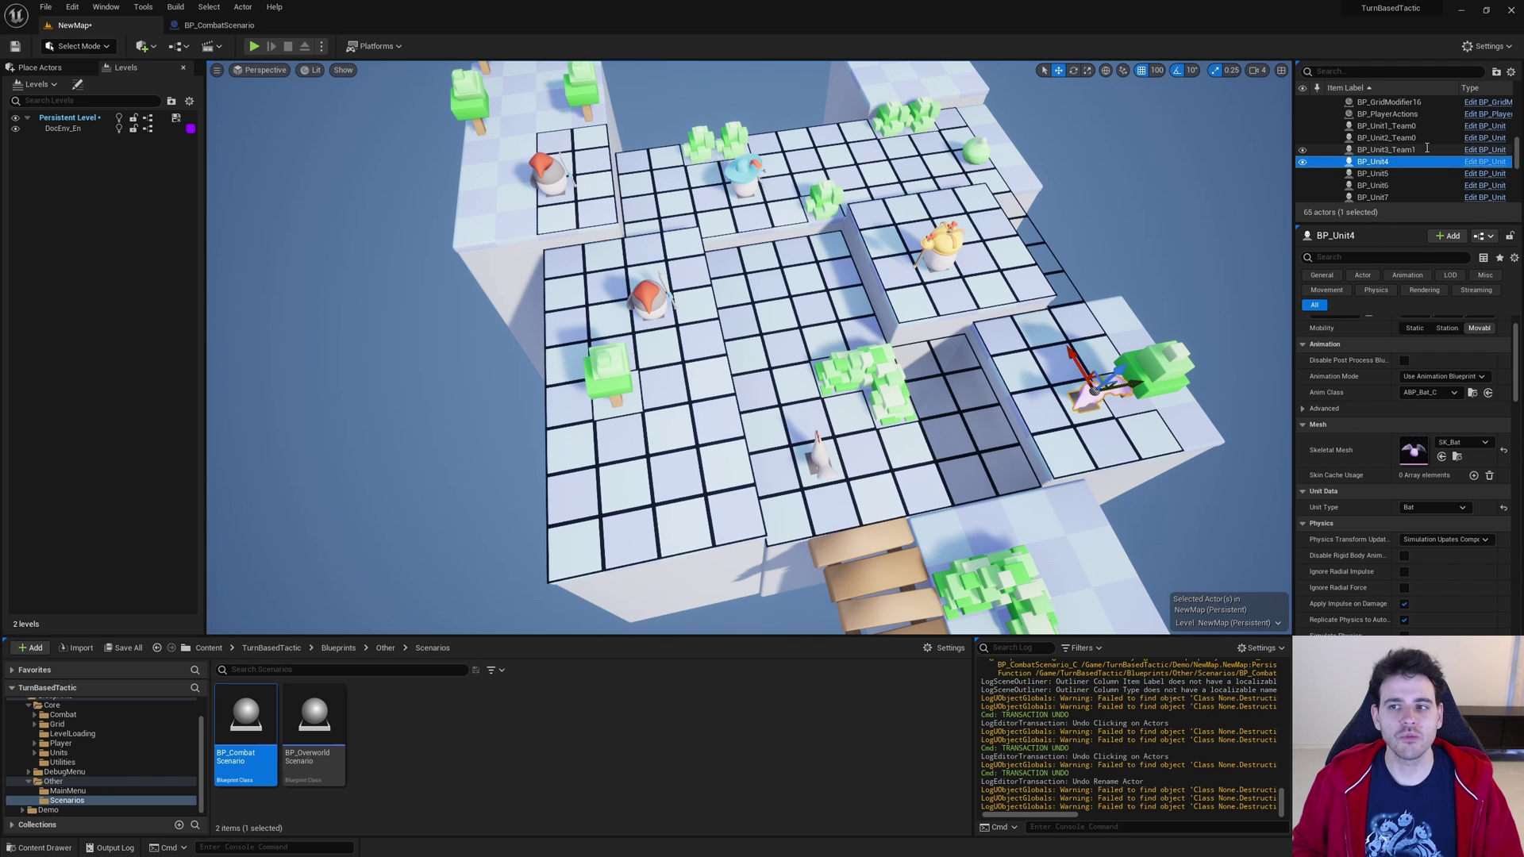
key("F2")
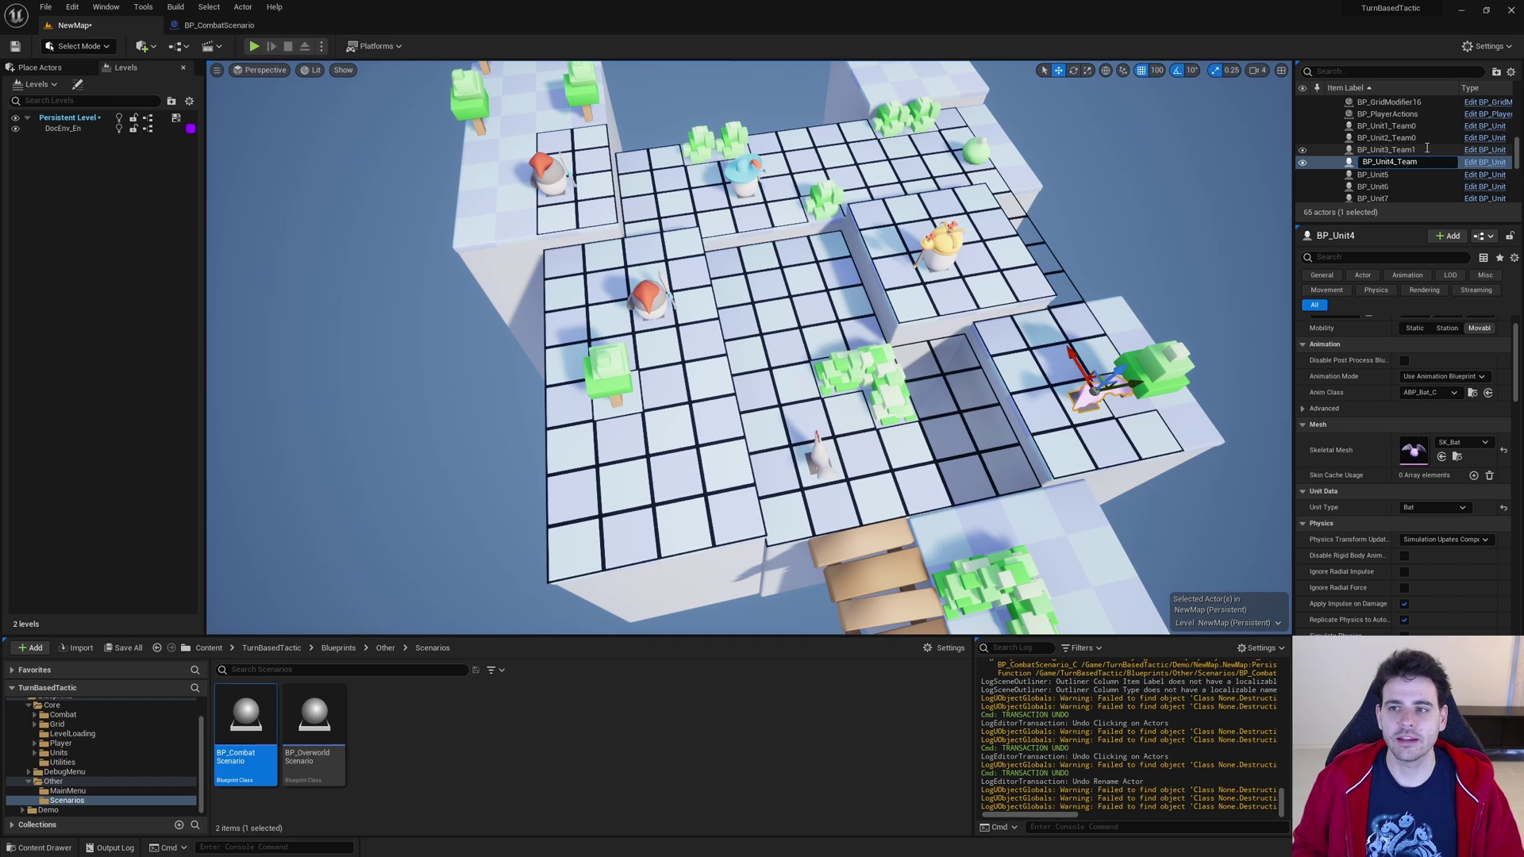
type("_Team1")
key("Return")
Rename the BP_Unit5 and BP_Unit6 actors to BP_Unit5_Team2 and BP_Unit6_Team2
key("Down")
key("F2")
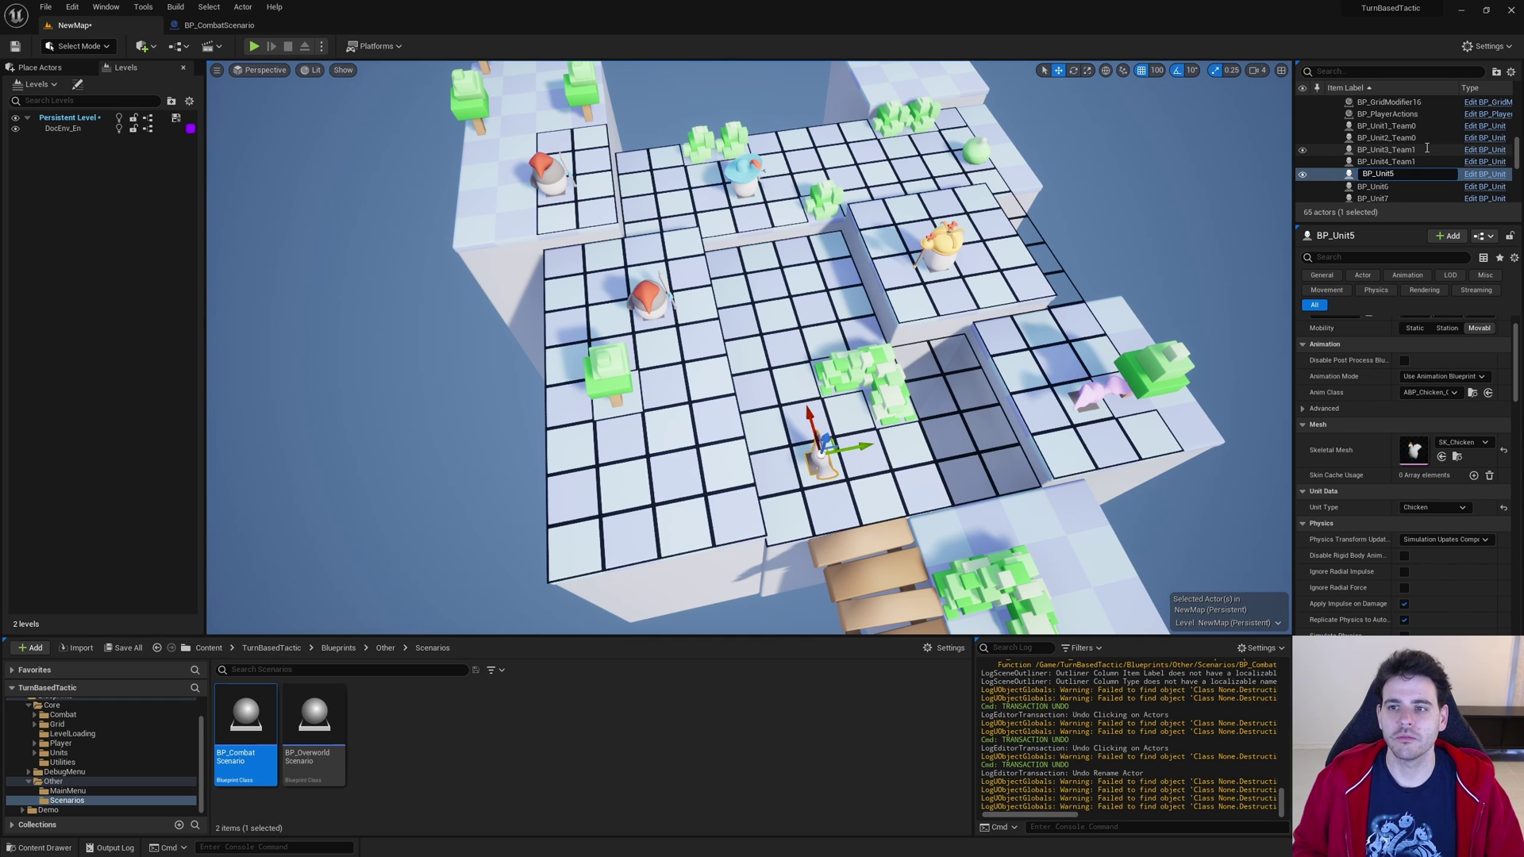
type("_Team2")
key("Return")
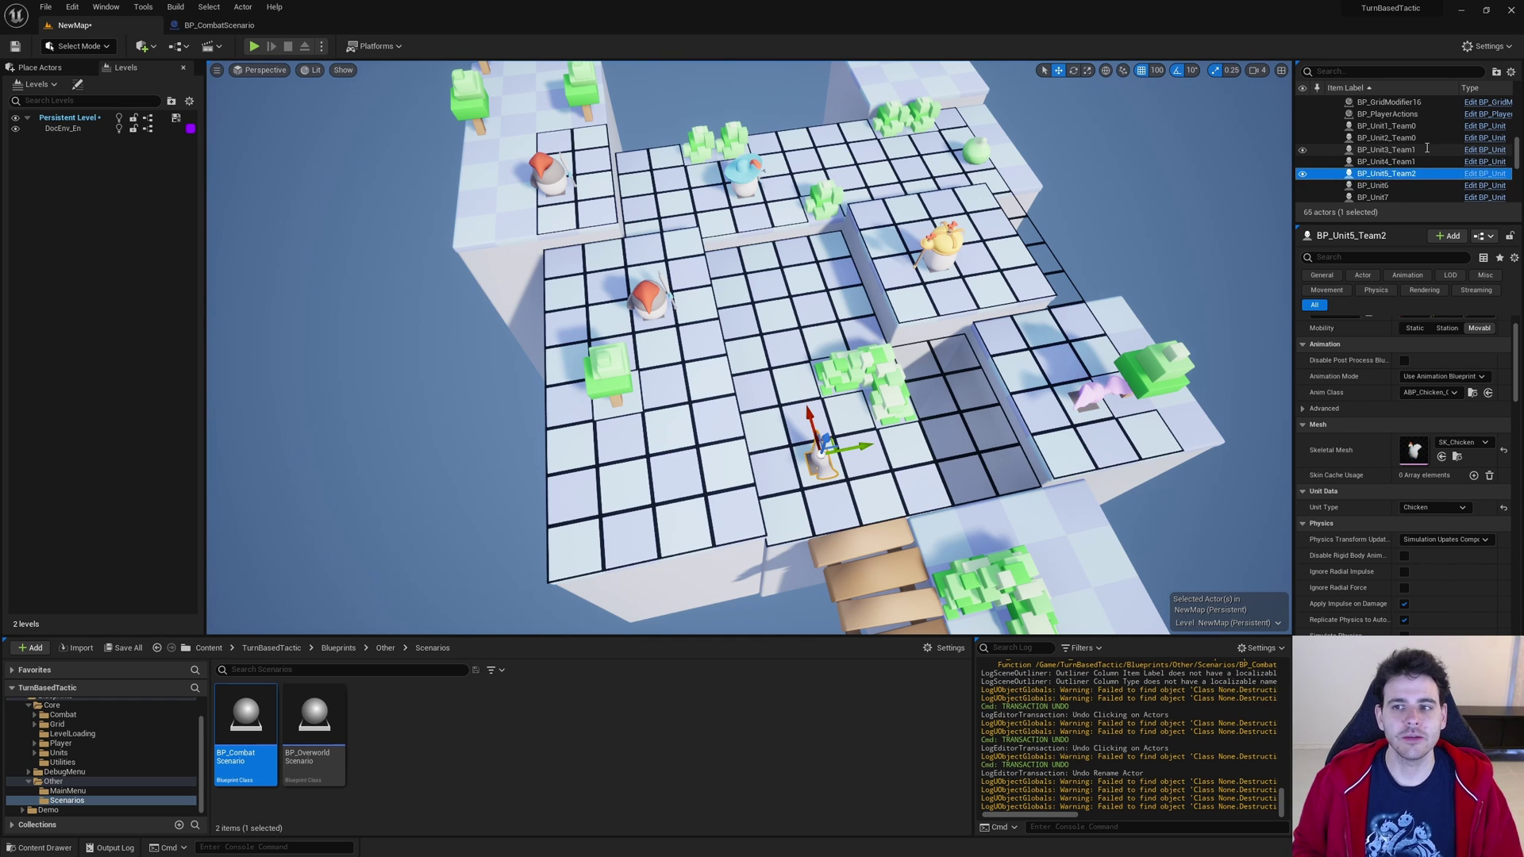
key("Down")
key("F2")
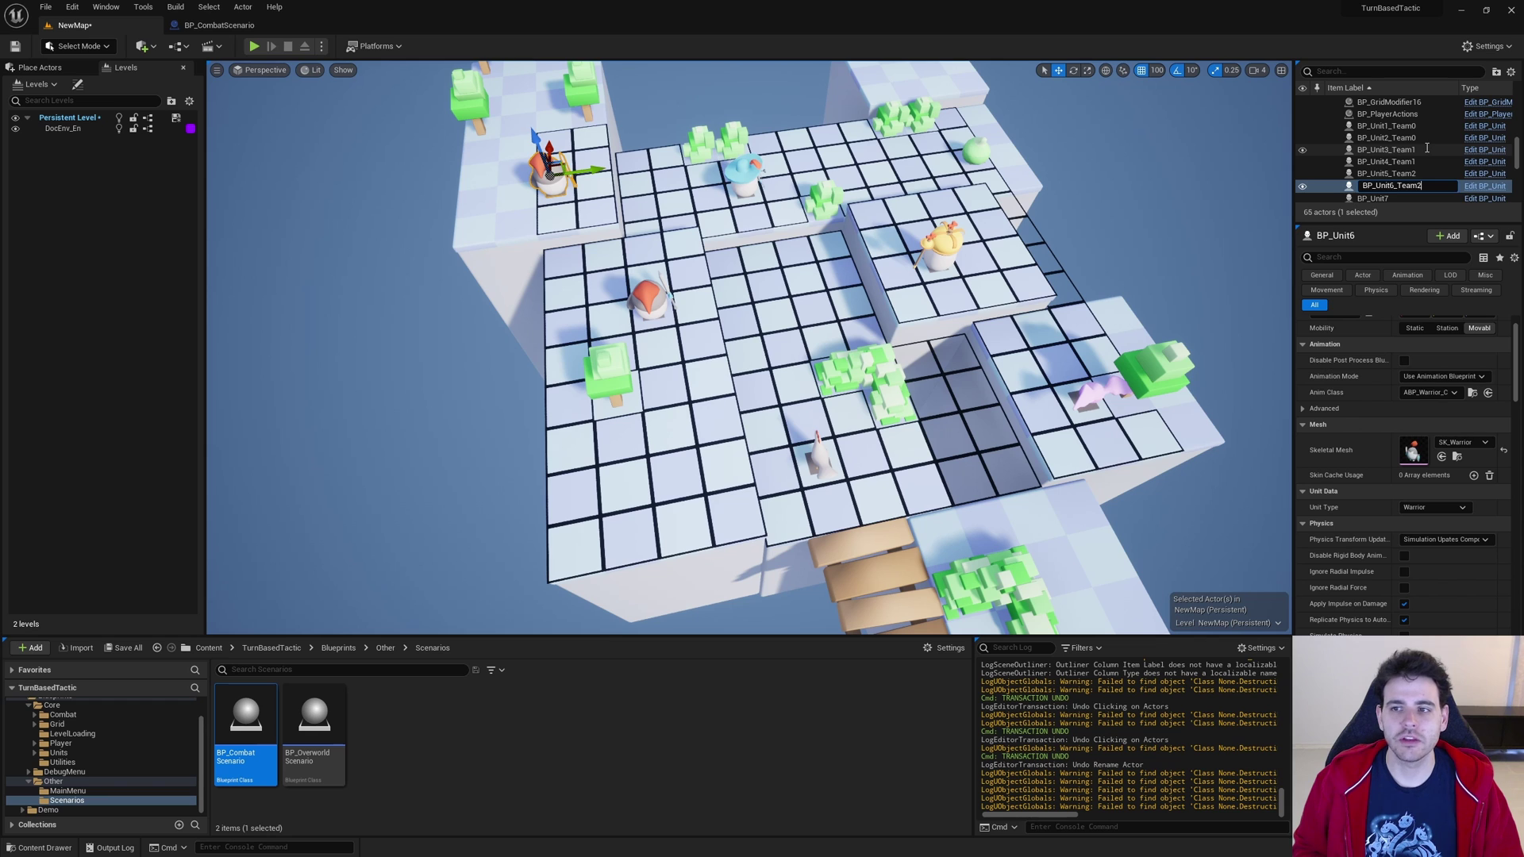
key("Return")
Rename the BP_Unit7 actor to BP_Unit7_Team0
key("Down")
key("F2")
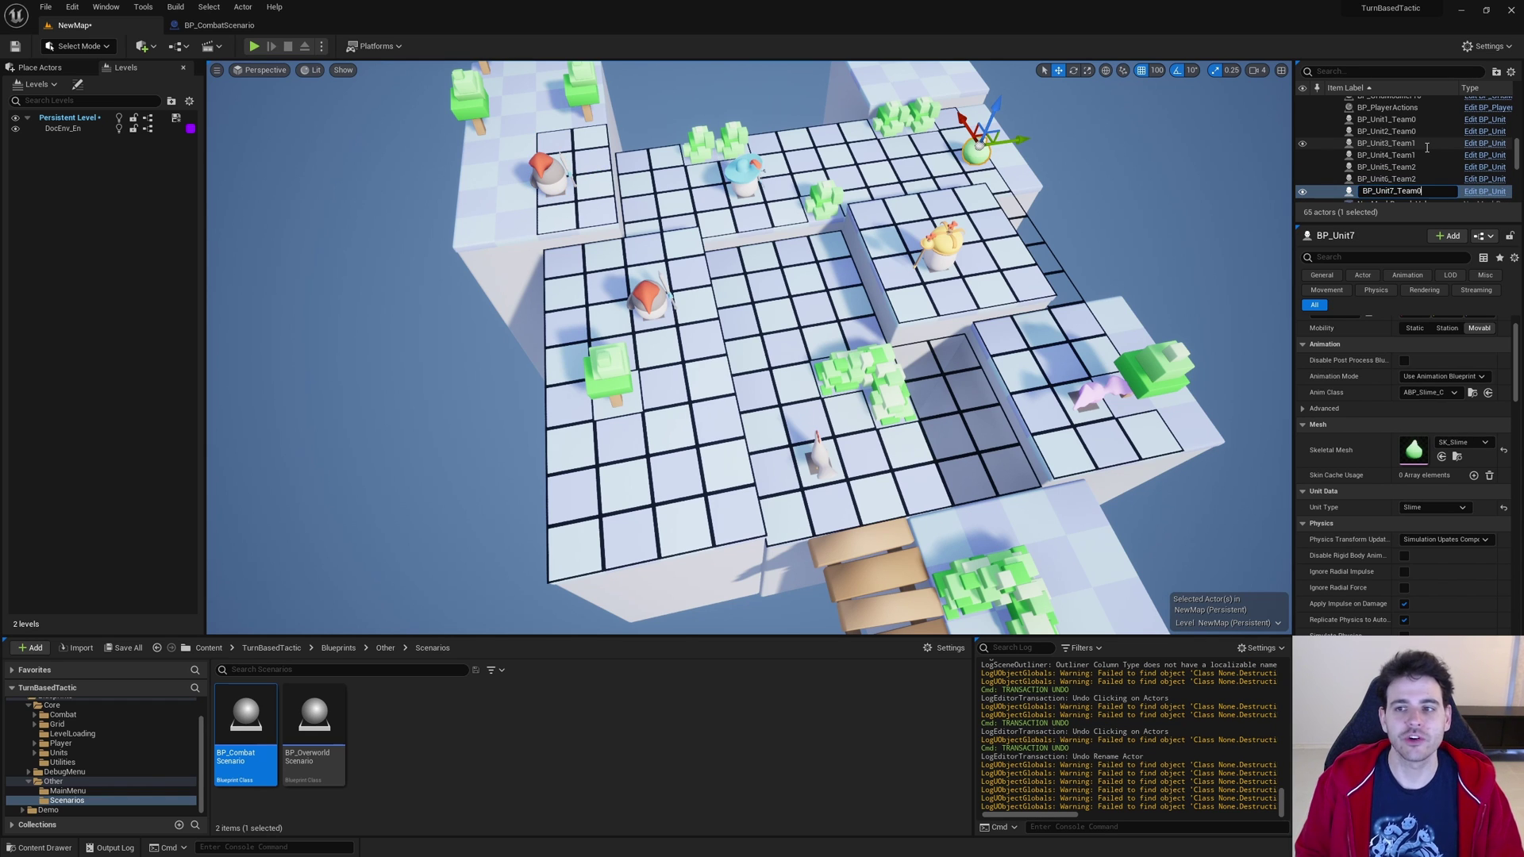
type("_Team0")
key("Return")
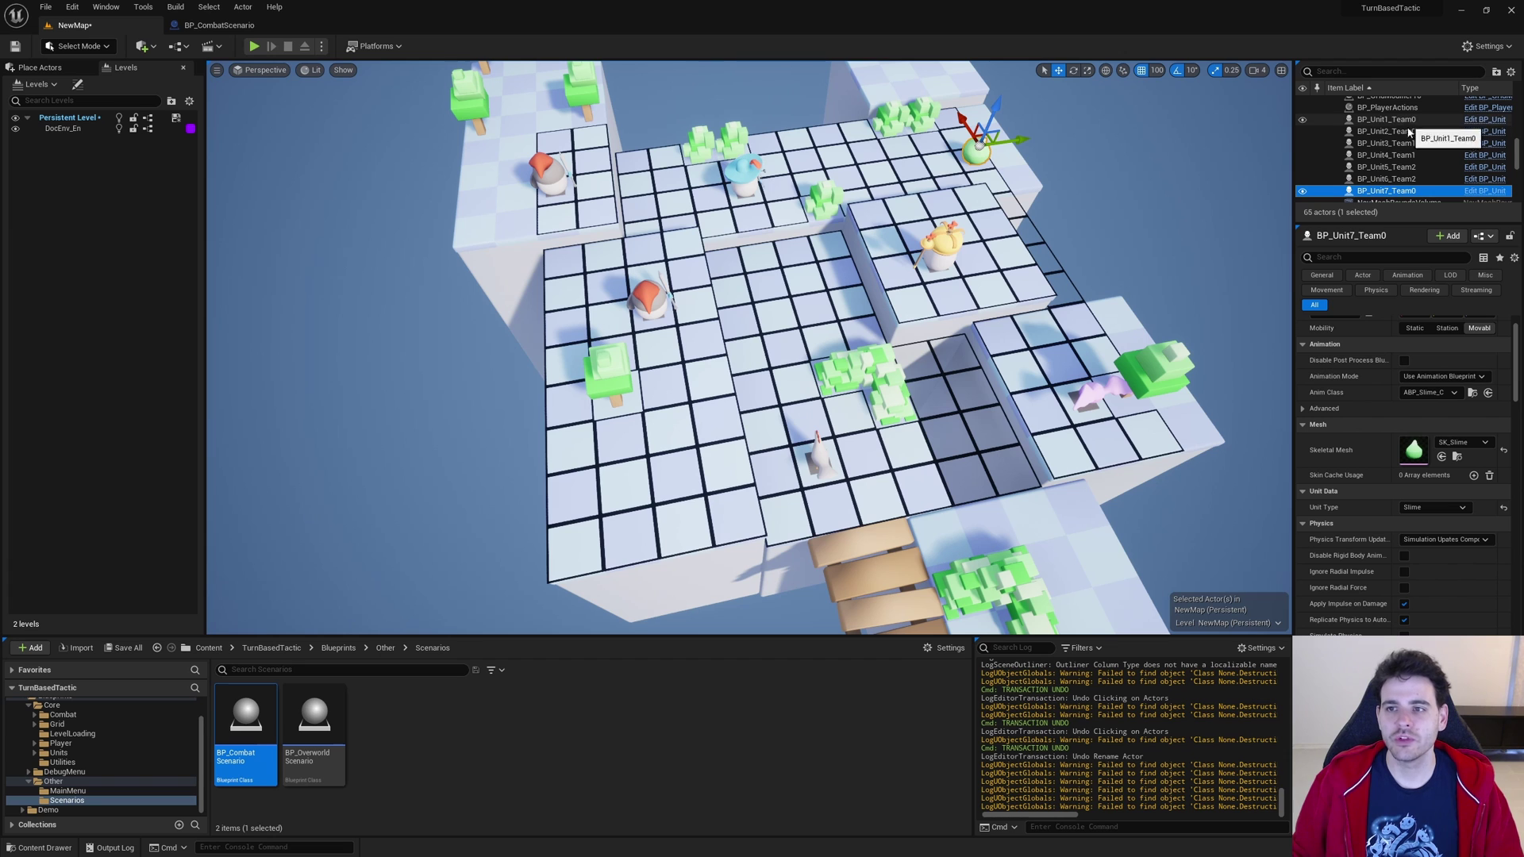
Review the team grouping by selecting the three Team0 units together, followed by the Team1 and Team2 units
left_click(1413, 120)
left_click(1429, 132, "ctrl")
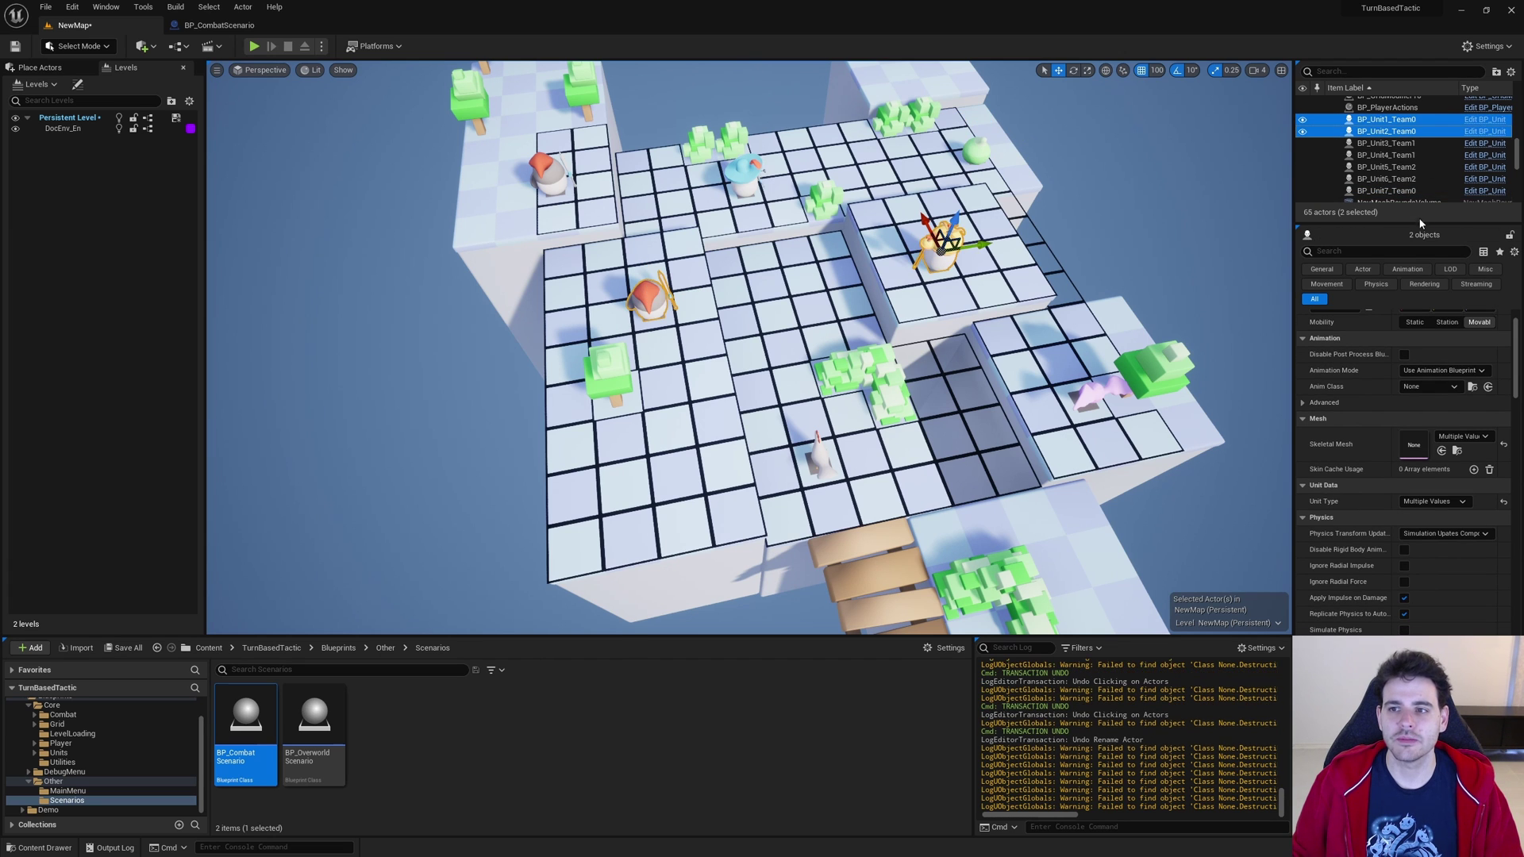
left_click(1429, 190, "ctrl")
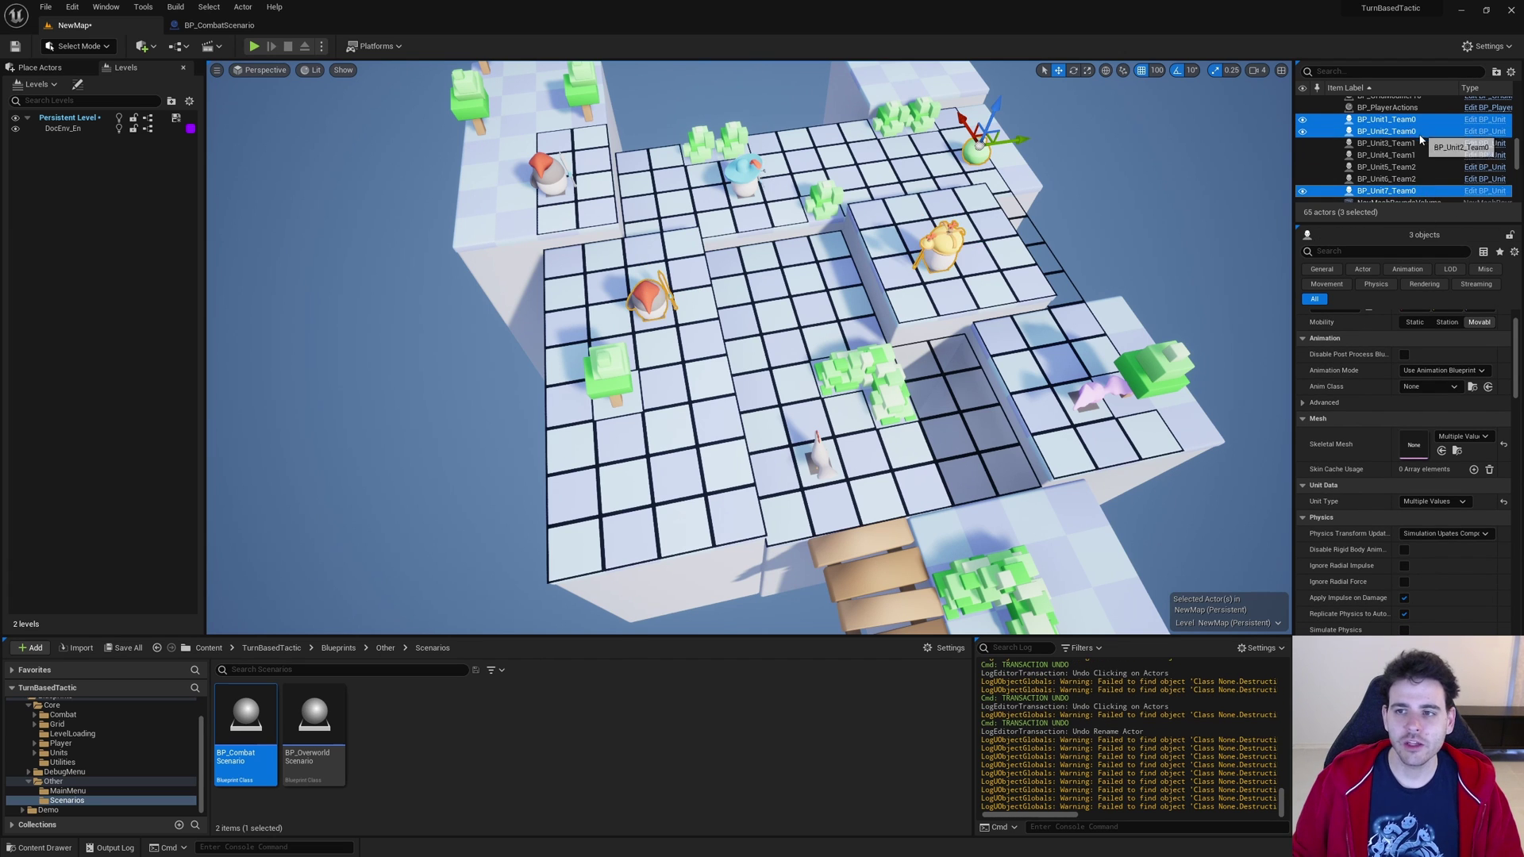
left_click(1405, 155)
left_click(1418, 179)
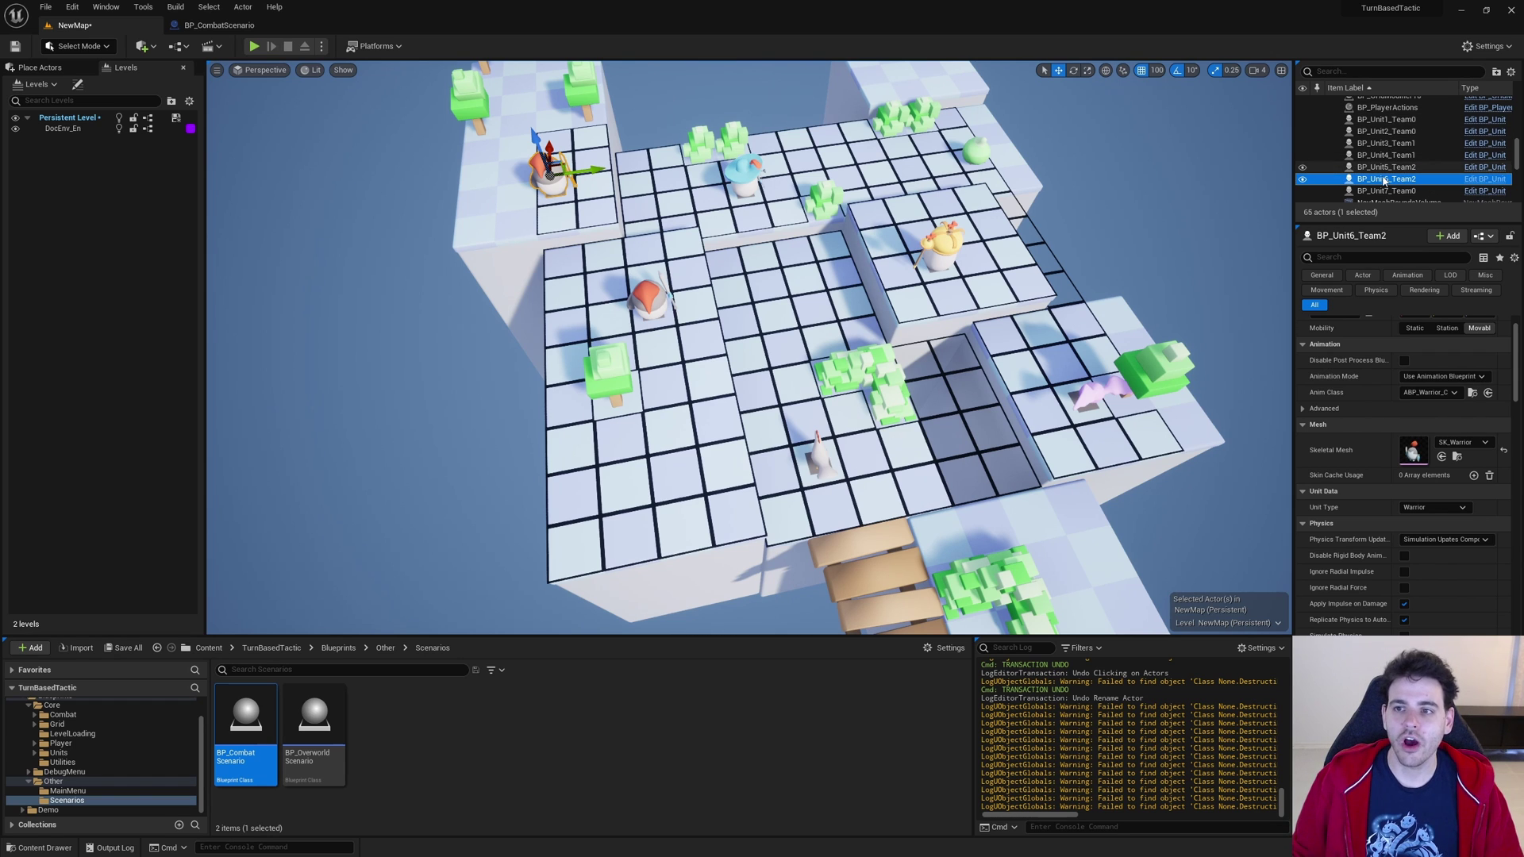
Build the teams of the BP_CombatScenario actor based on the unit names
scroll(1413, 155, "up", 5)
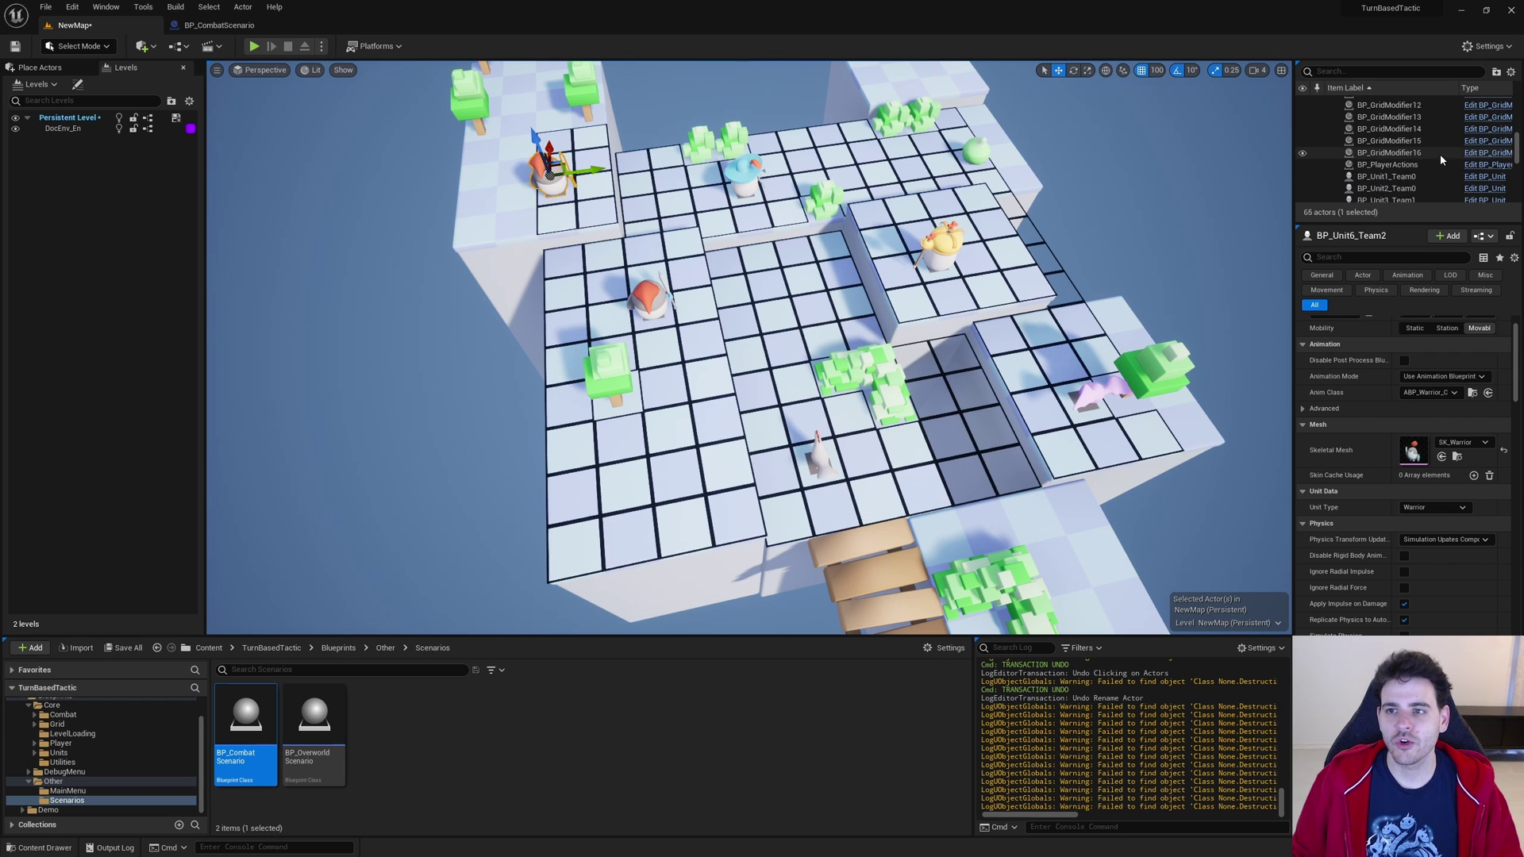
scroll(1413, 148, "up", 10)
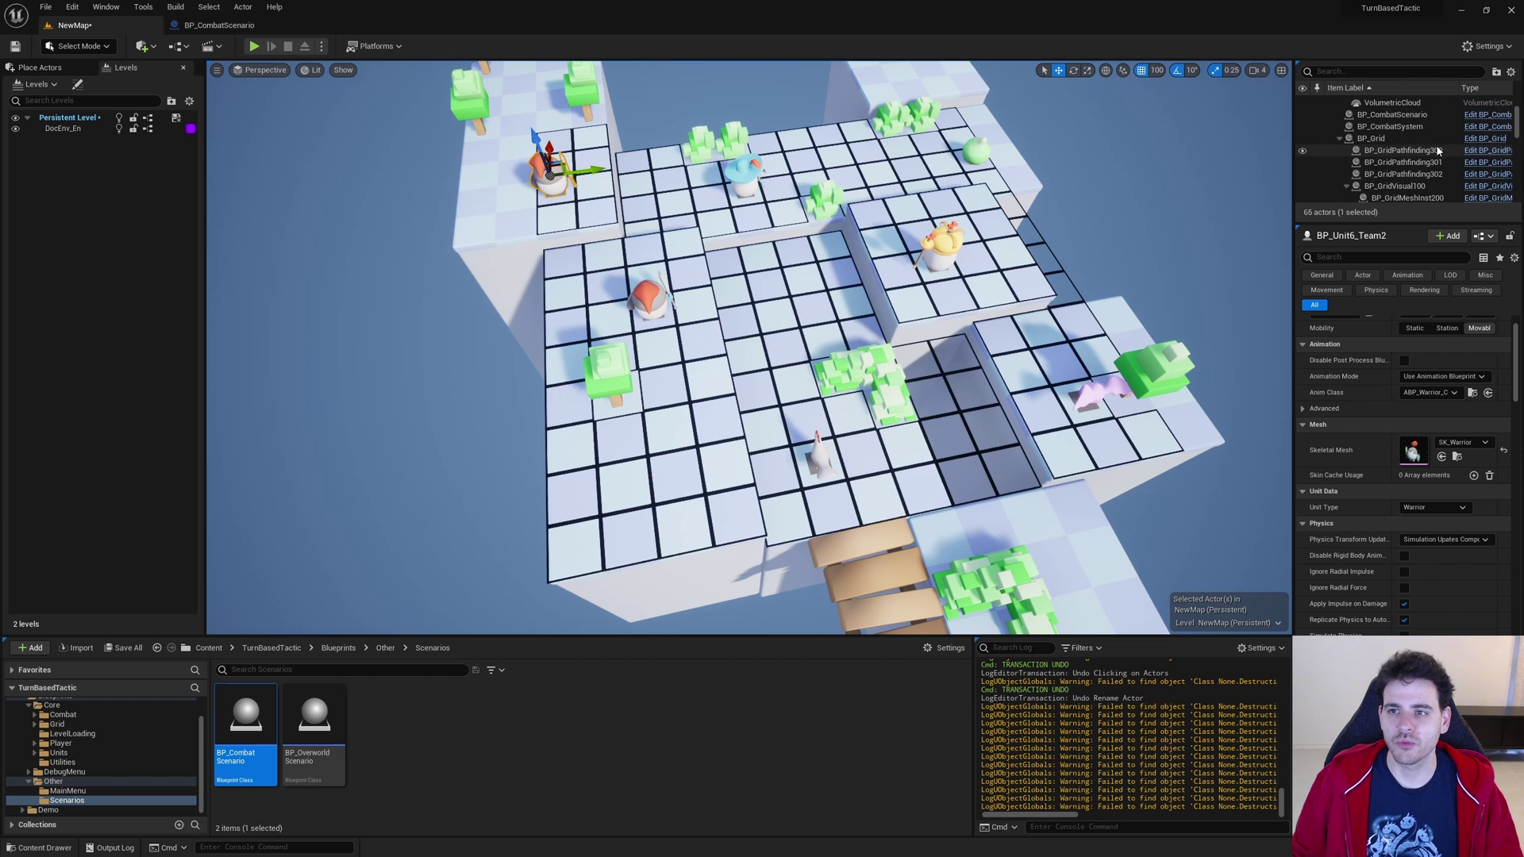
scroll(1399, 192, "down", 1)
left_click(1395, 183)
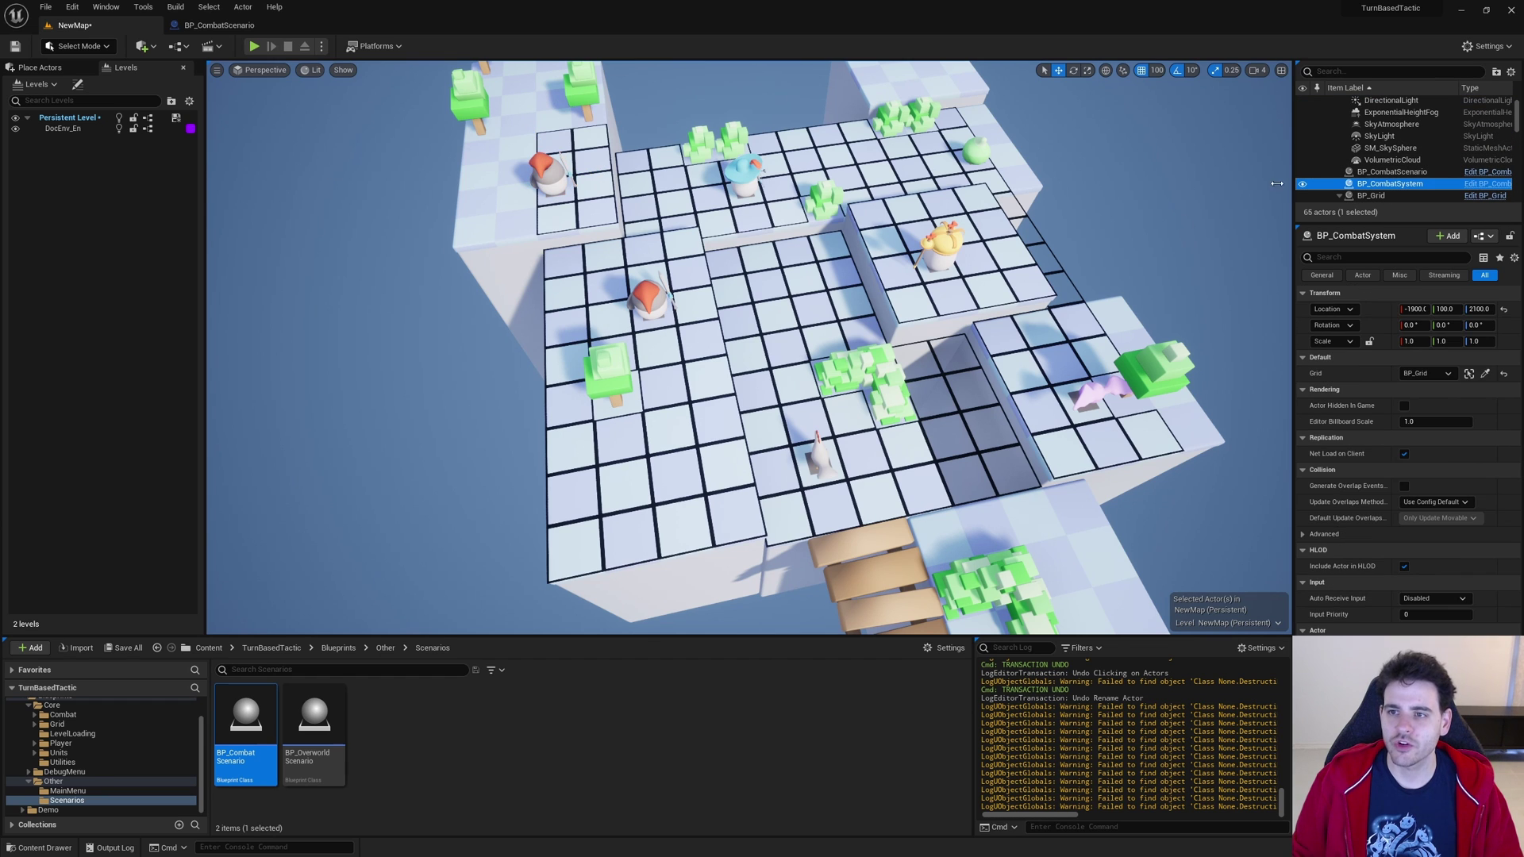
left_click(1393, 172)
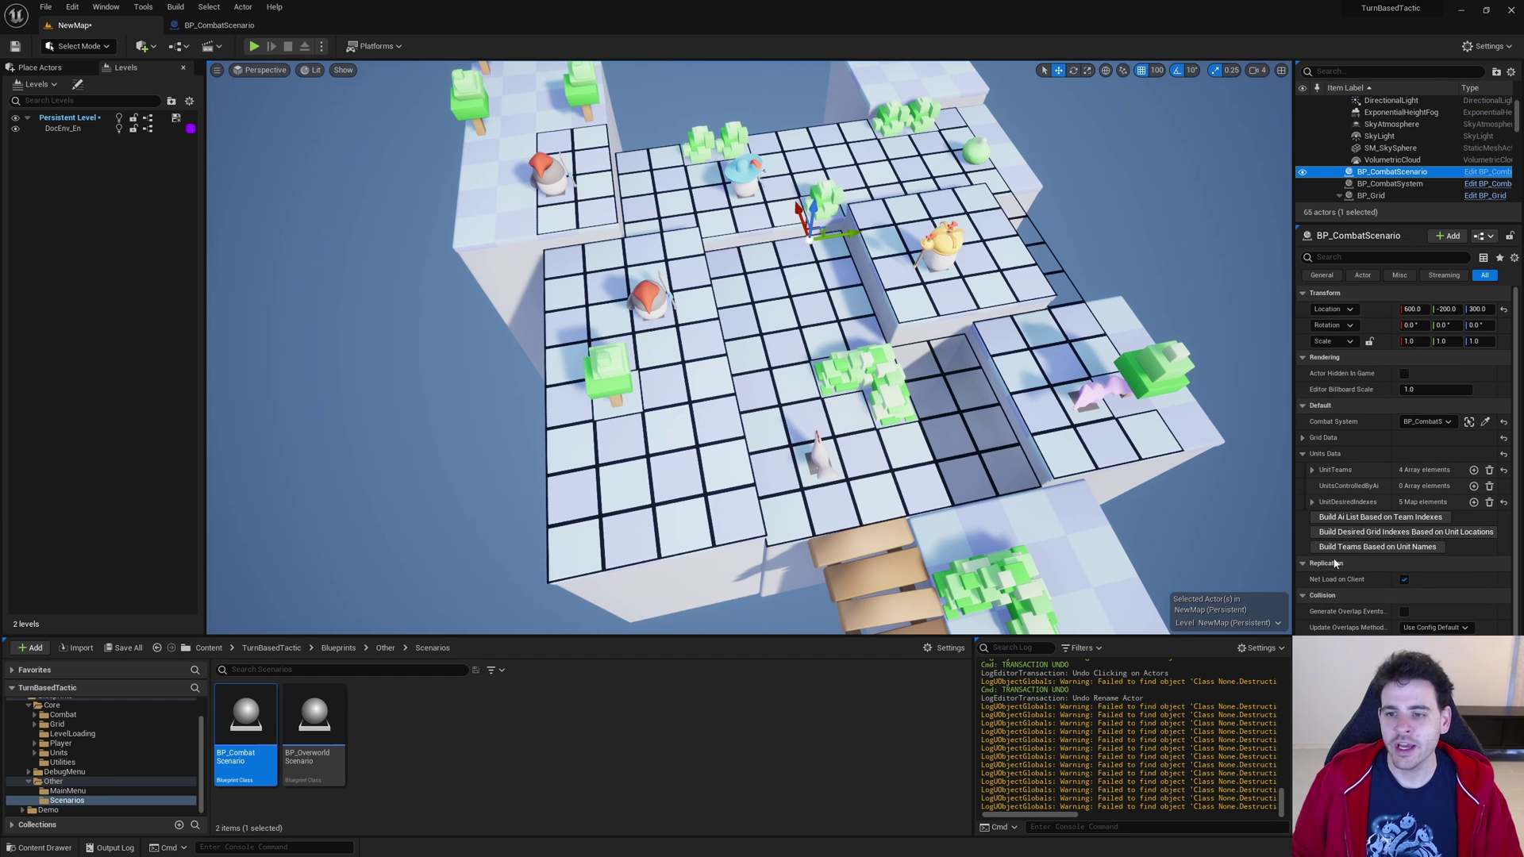
left_click(1420, 547)
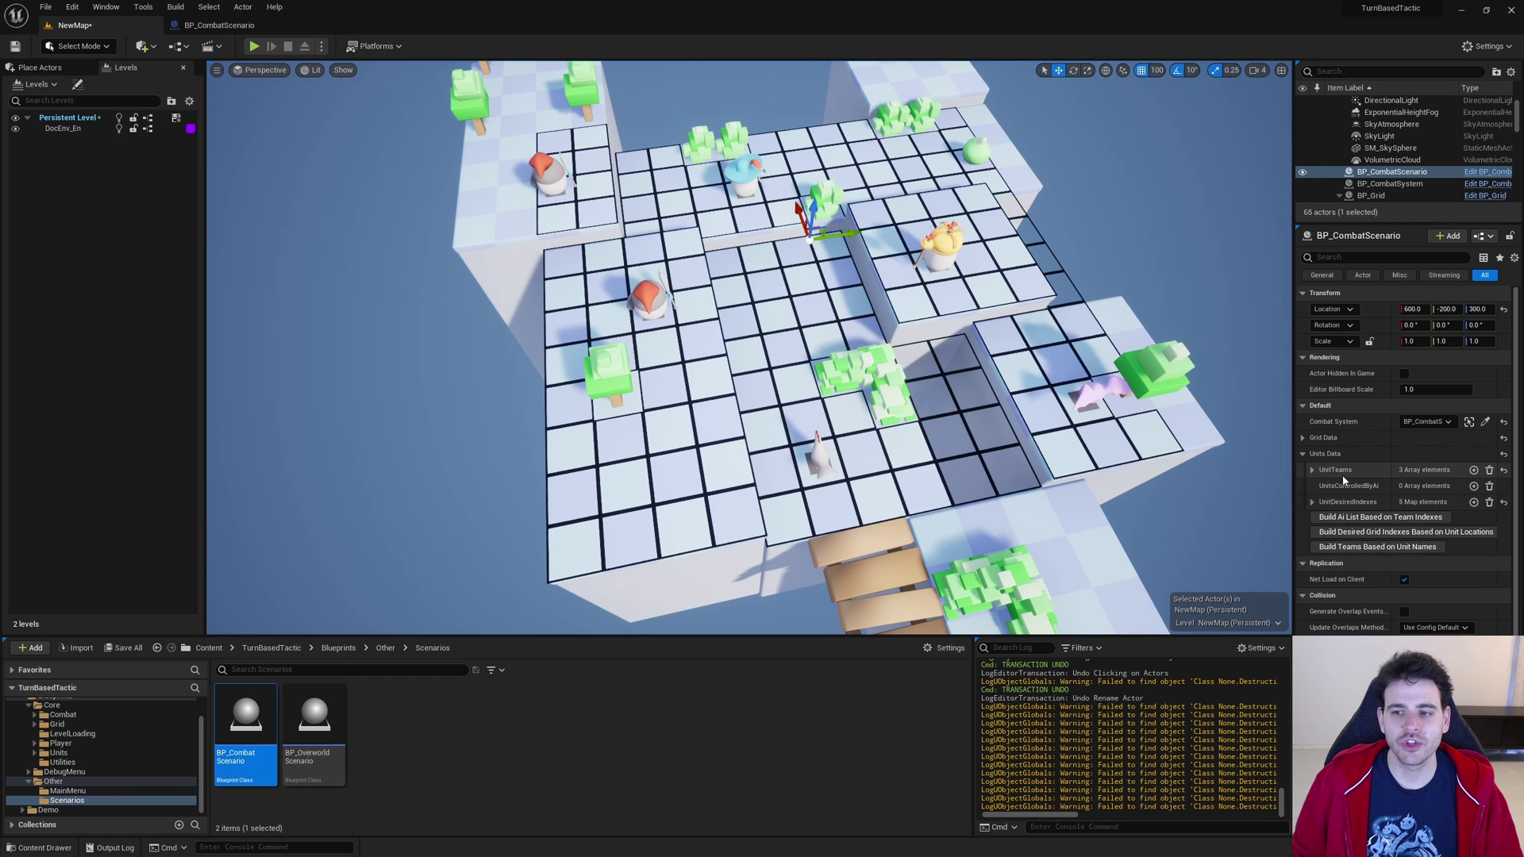
Inspect the unit assignments in each UnitTeams entry's UnitArray and collapse the list again
left_click(1311, 470)
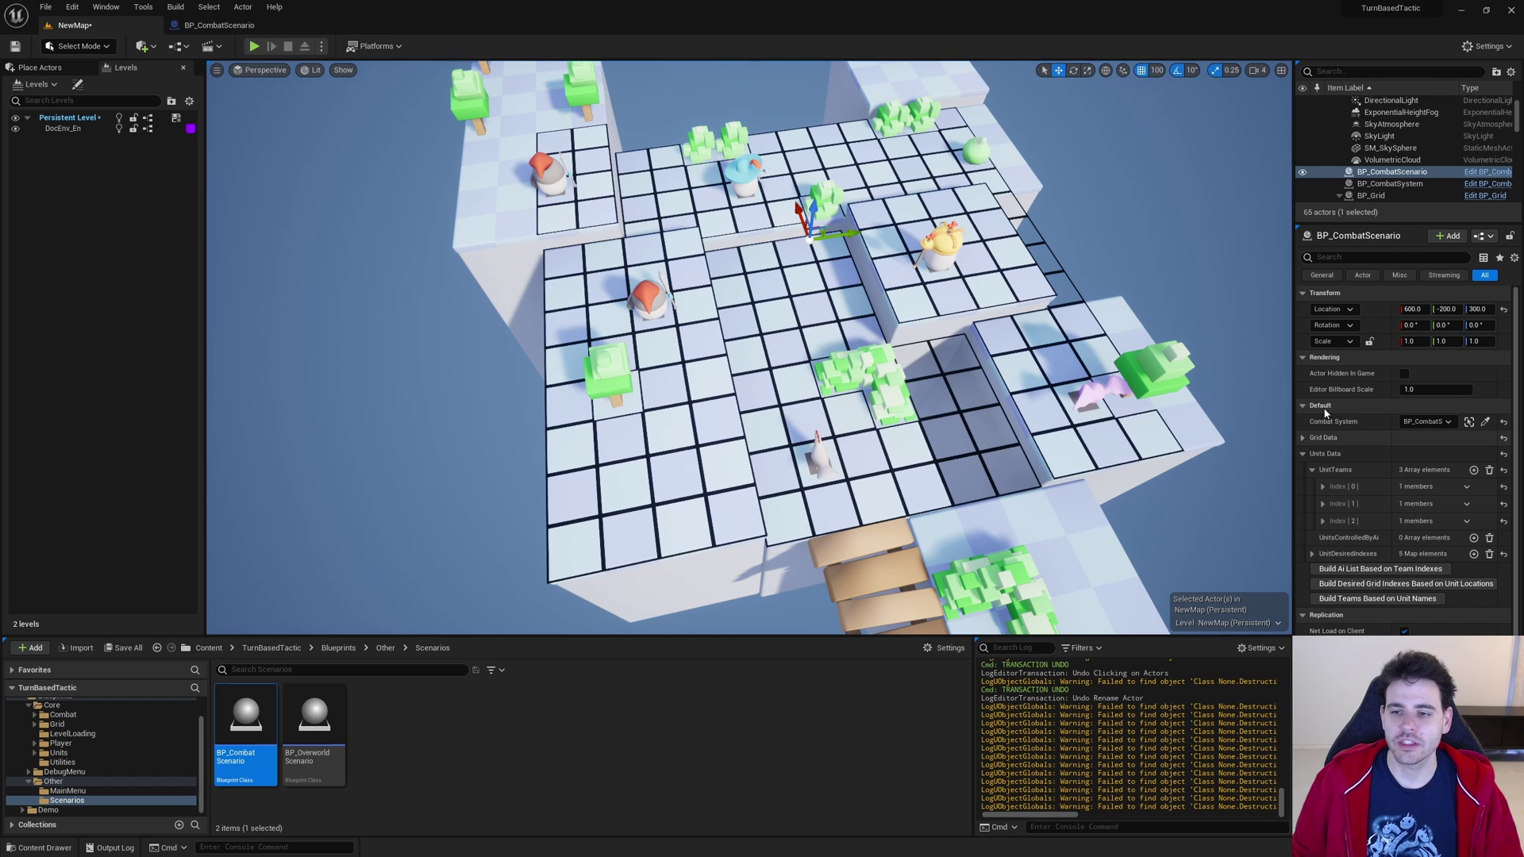
left_click(1322, 520)
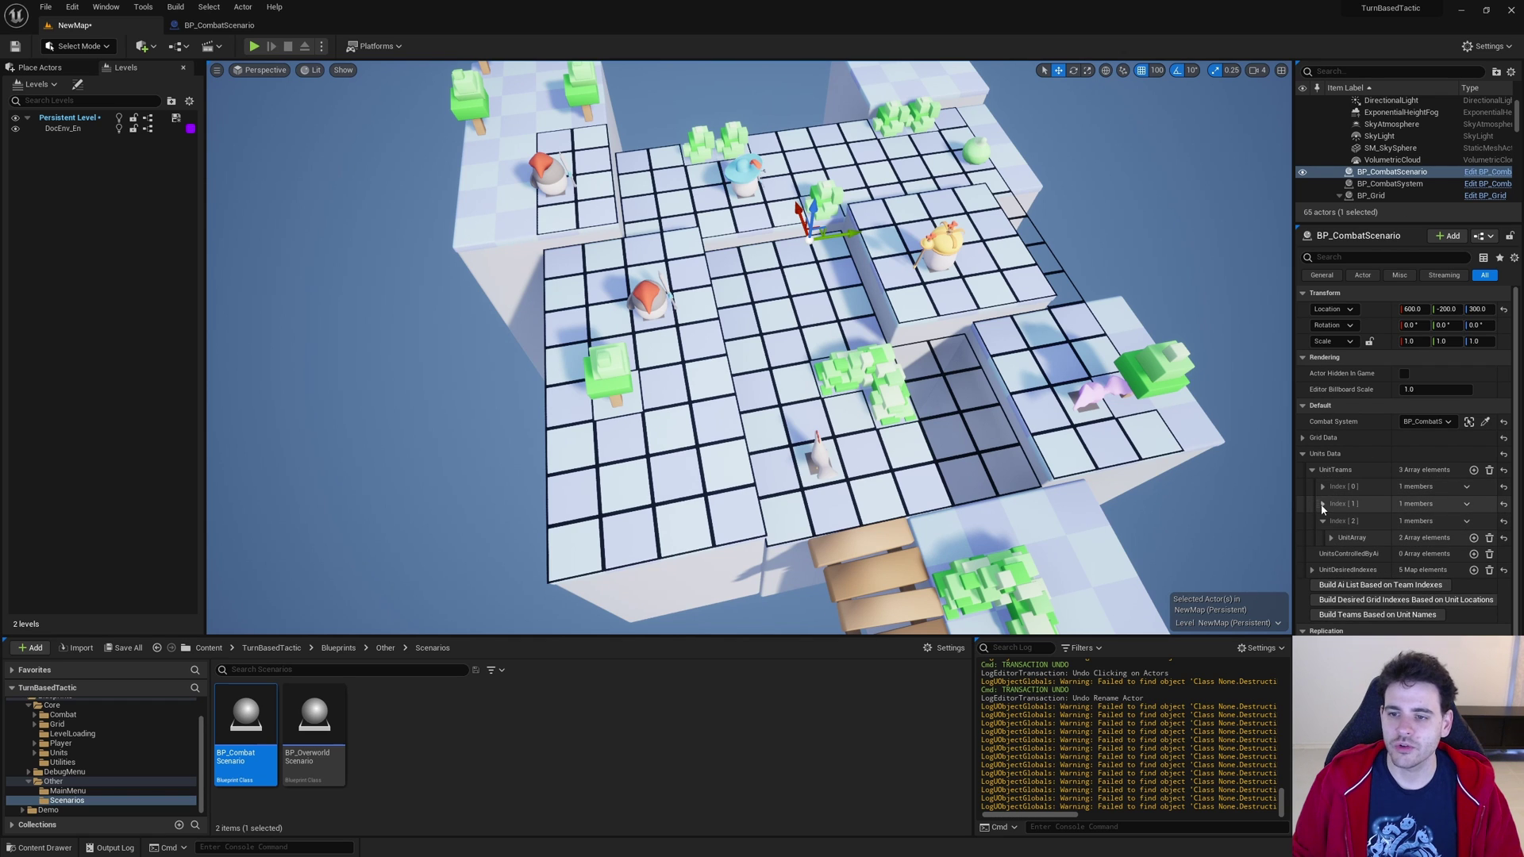
left_click(1322, 504)
left_click(1323, 487)
left_click(1332, 504)
left_click(1331, 588)
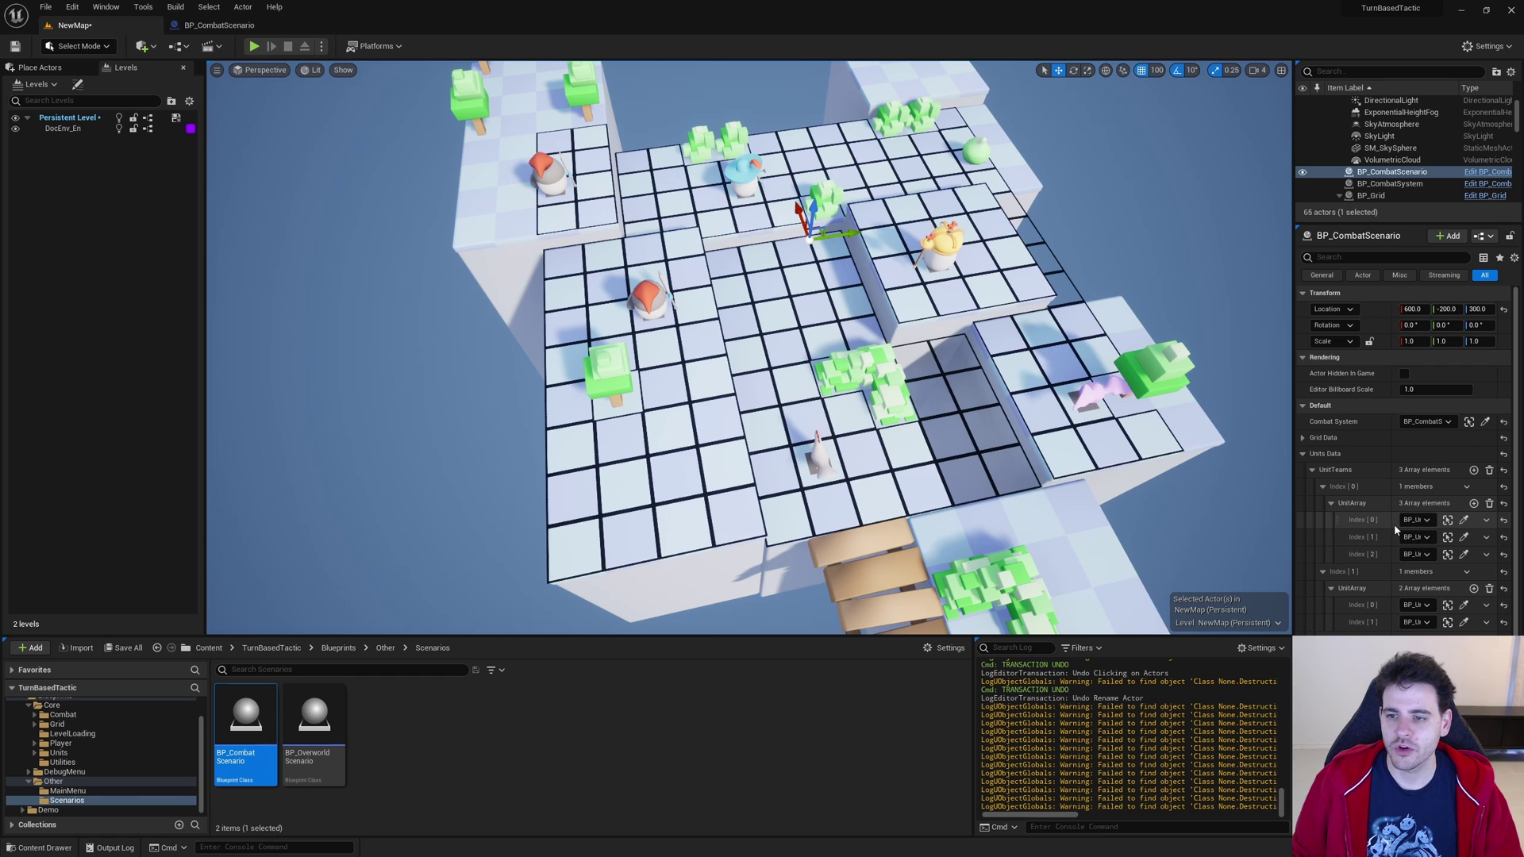
left_click_drag(1395, 524, 1363, 525)
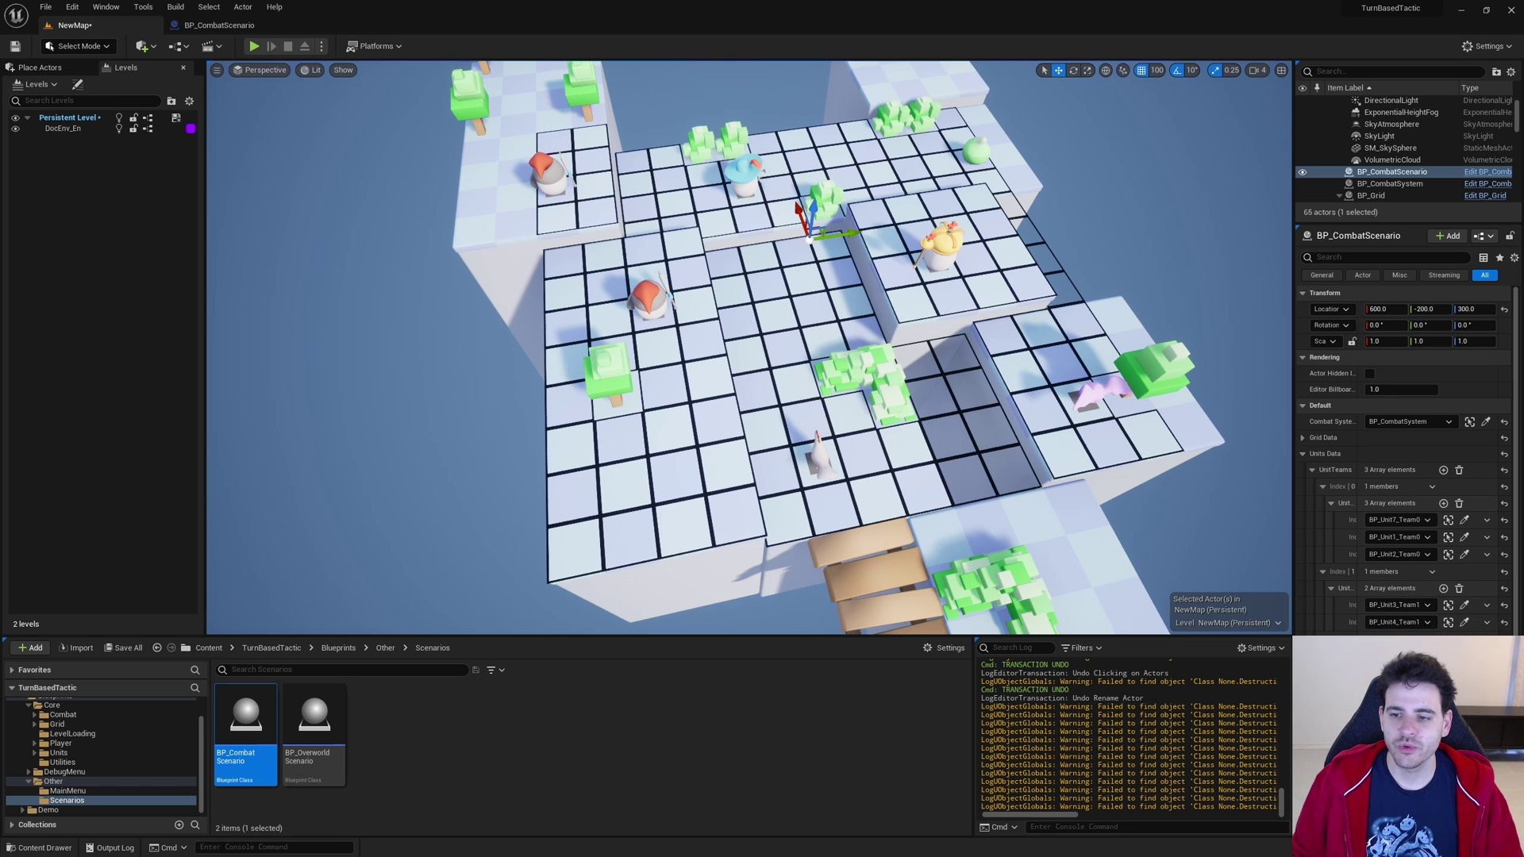
scroll(1397, 603, "down", 3)
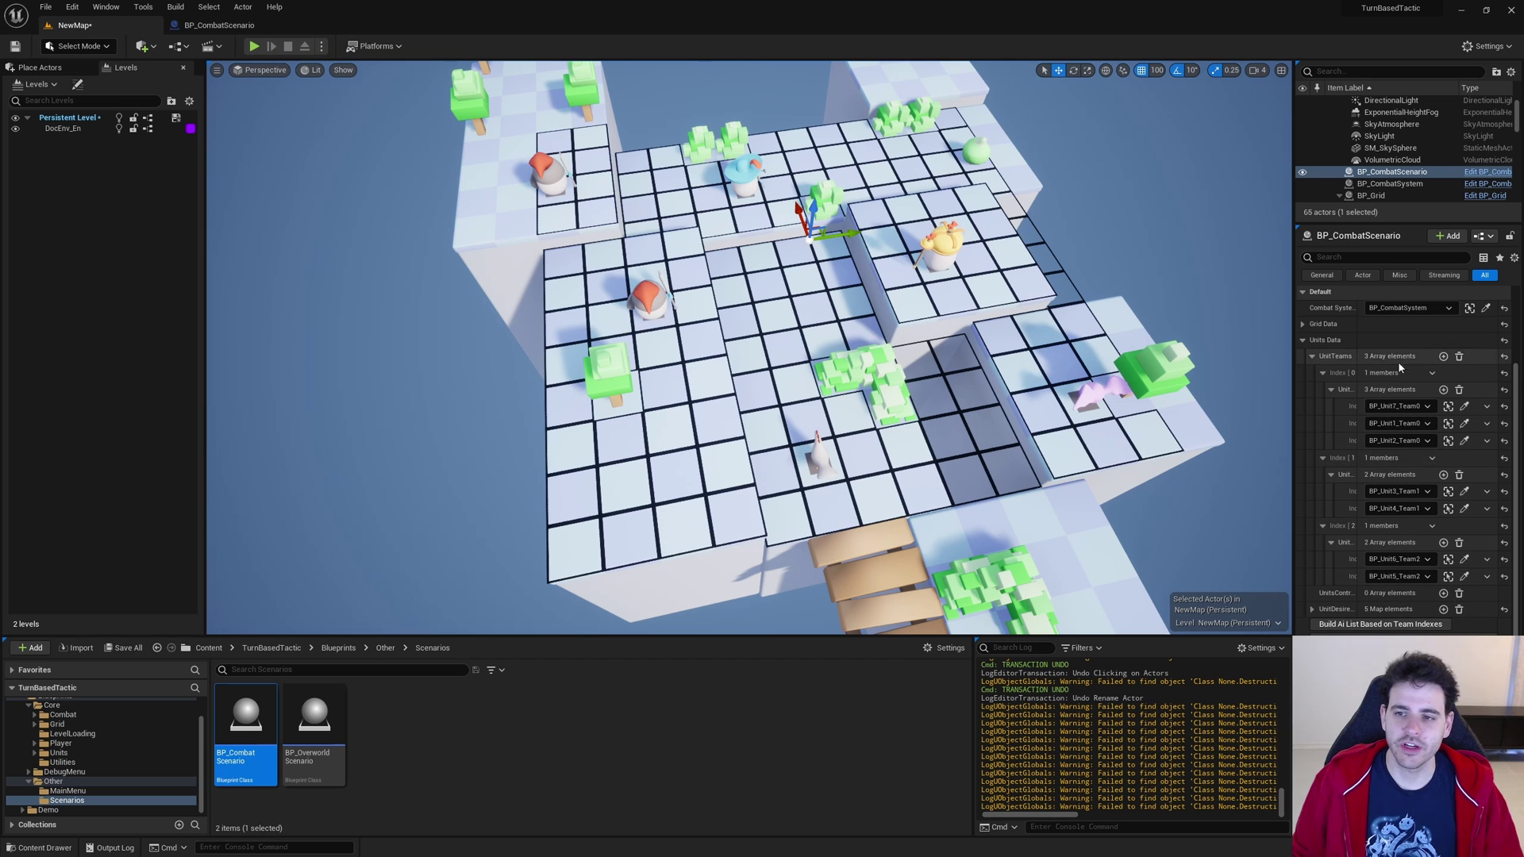
left_click(1314, 360)
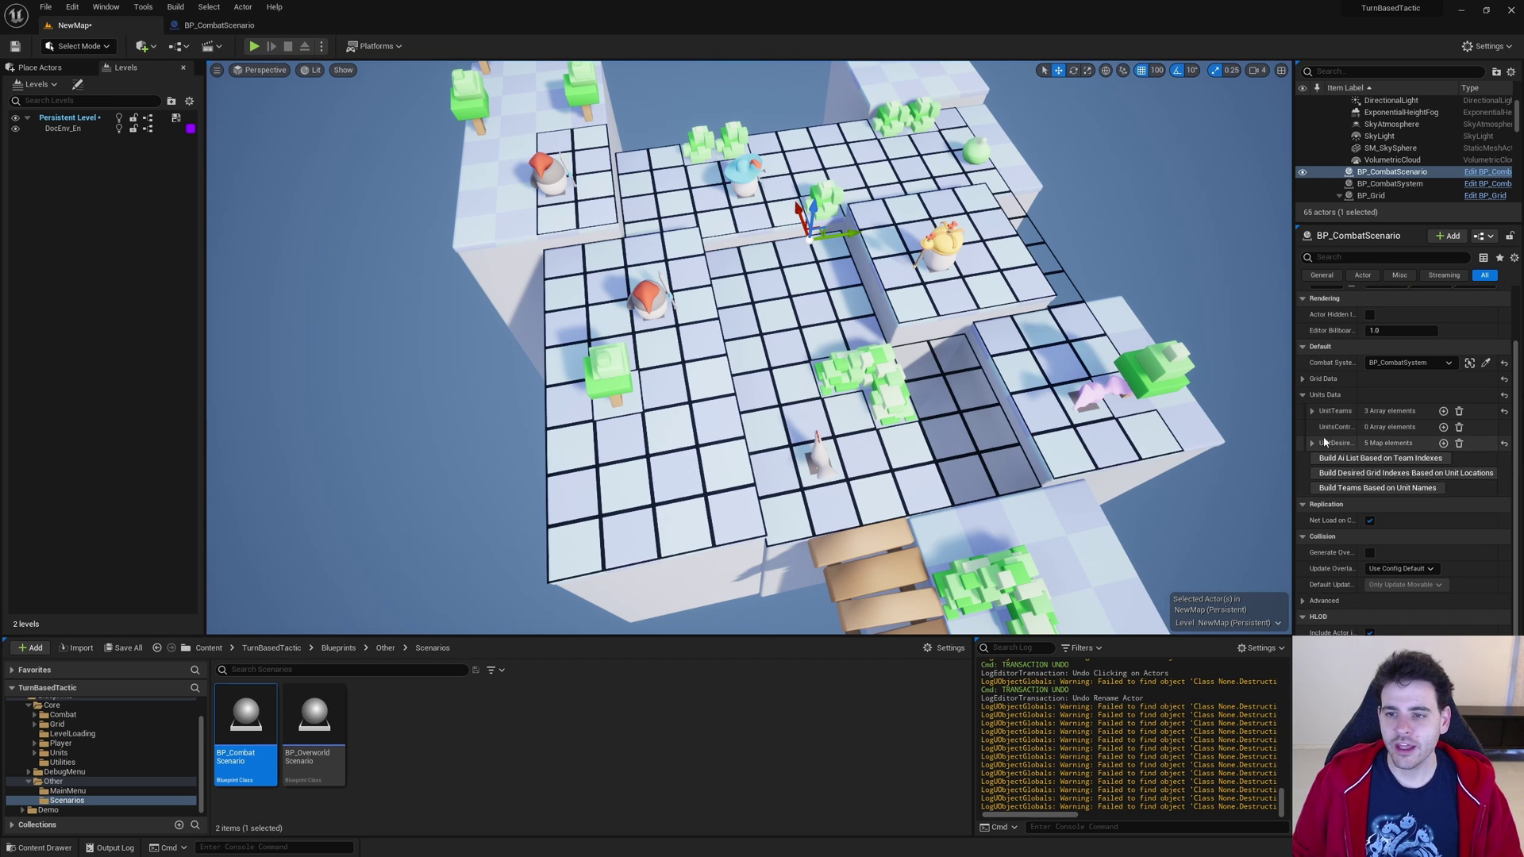
Add three entries to UnitsControlledByAi and assign a unit actor to each one by hand
left_click_drag(1357, 430, 1407, 433)
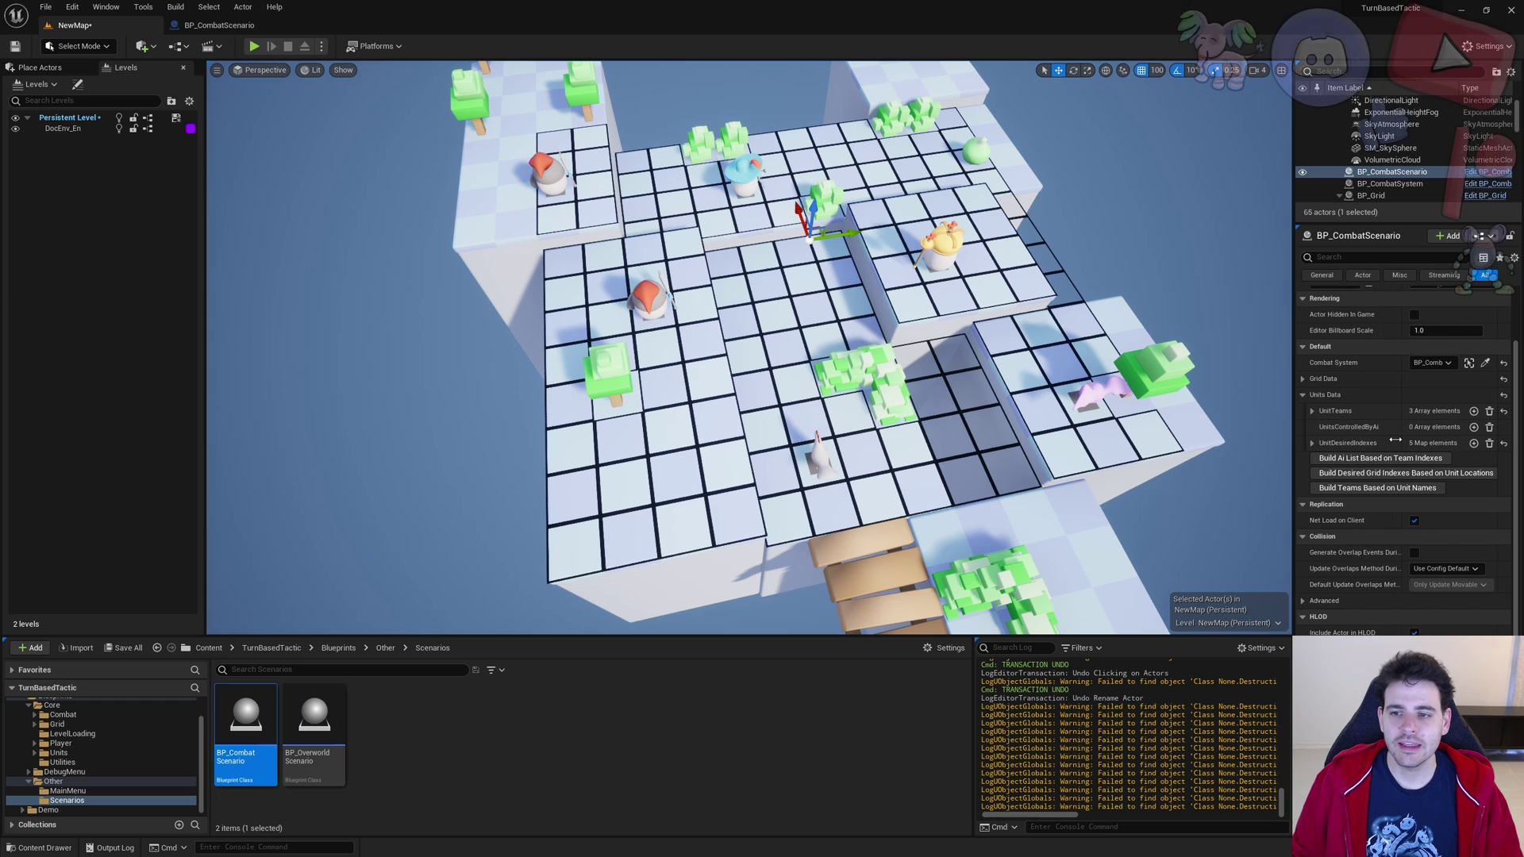
left_click(1473, 427)
left_click(1417, 444)
left_click(1376, 599)
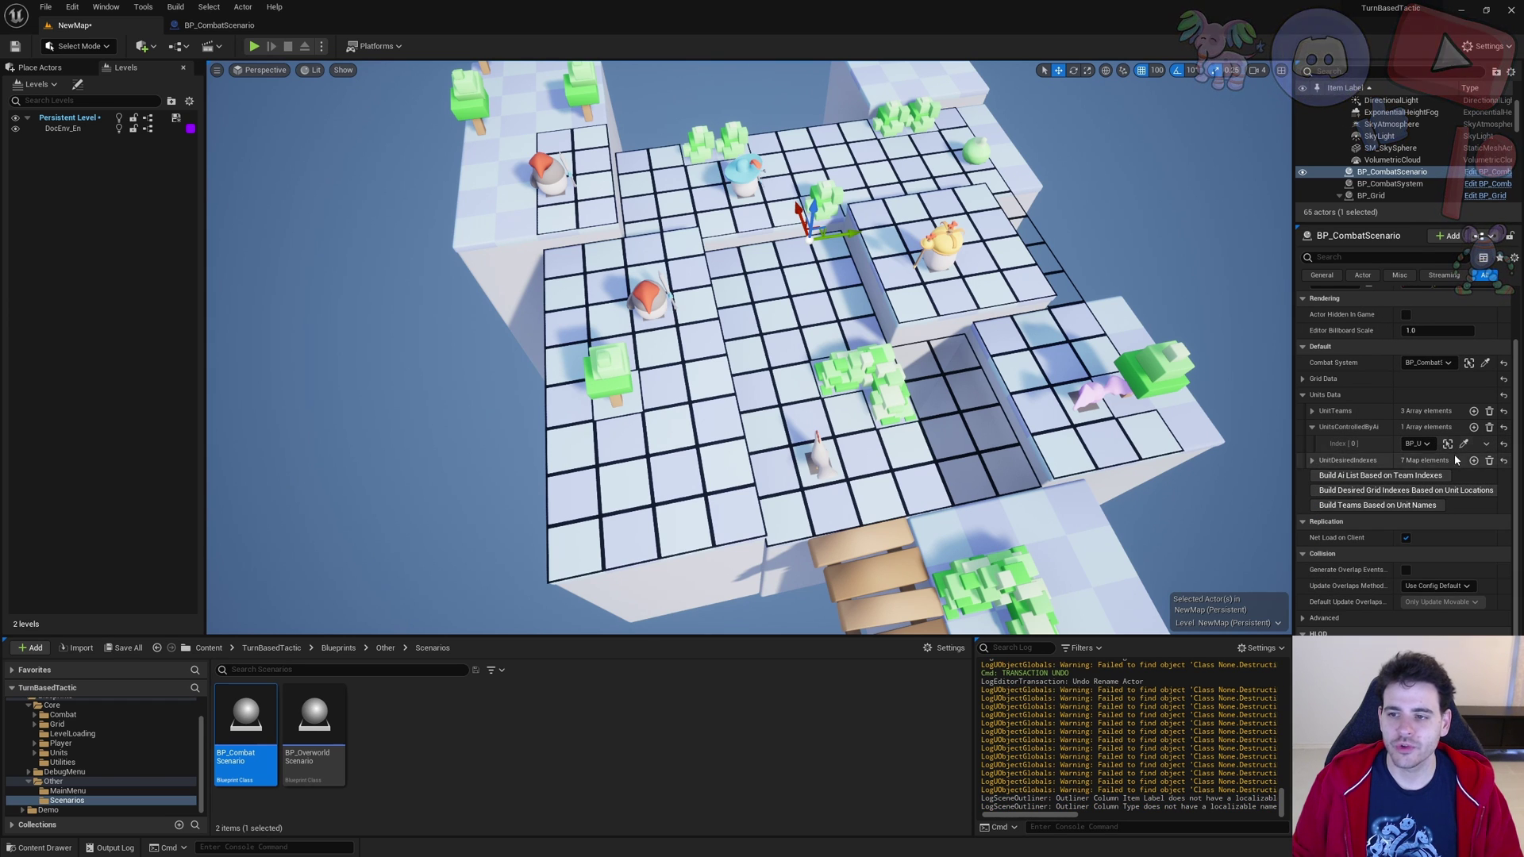
left_click(1473, 427)
left_click(1421, 461)
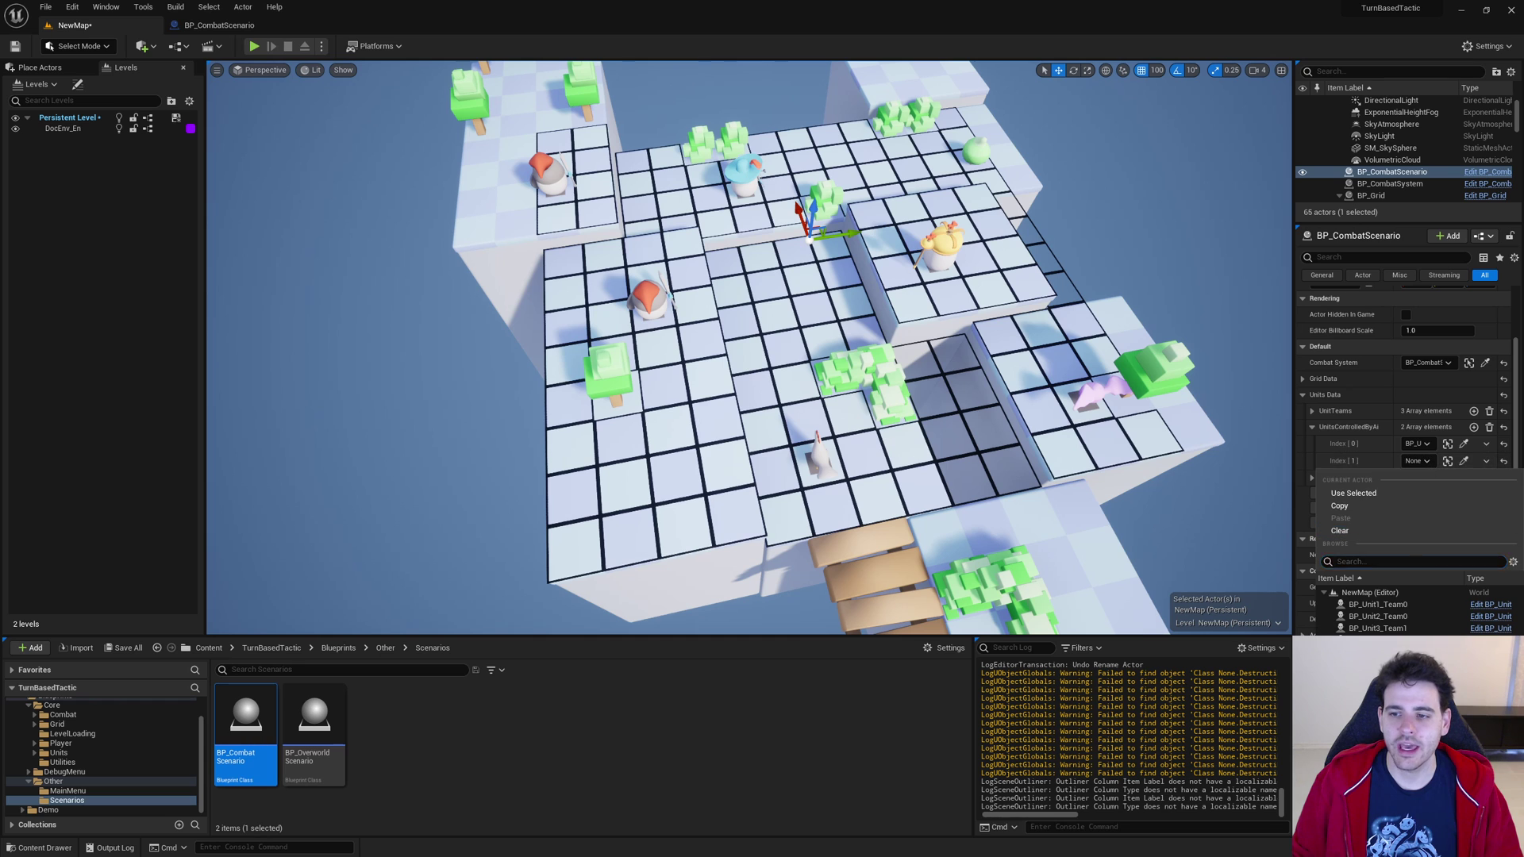
left_click(1378, 627)
left_click(1473, 427)
left_click(1418, 478)
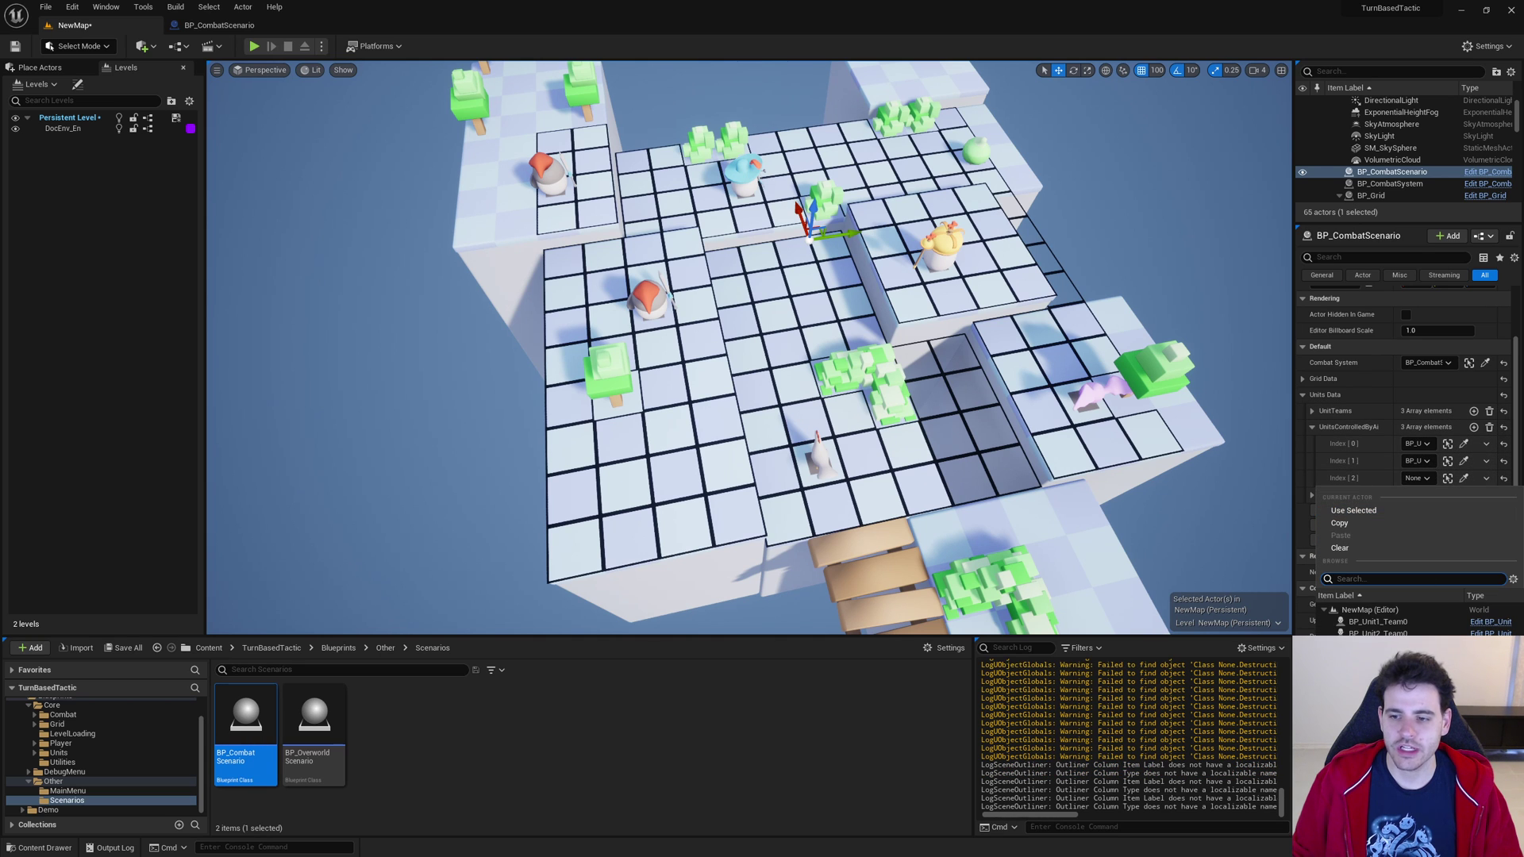
left_click(1379, 655)
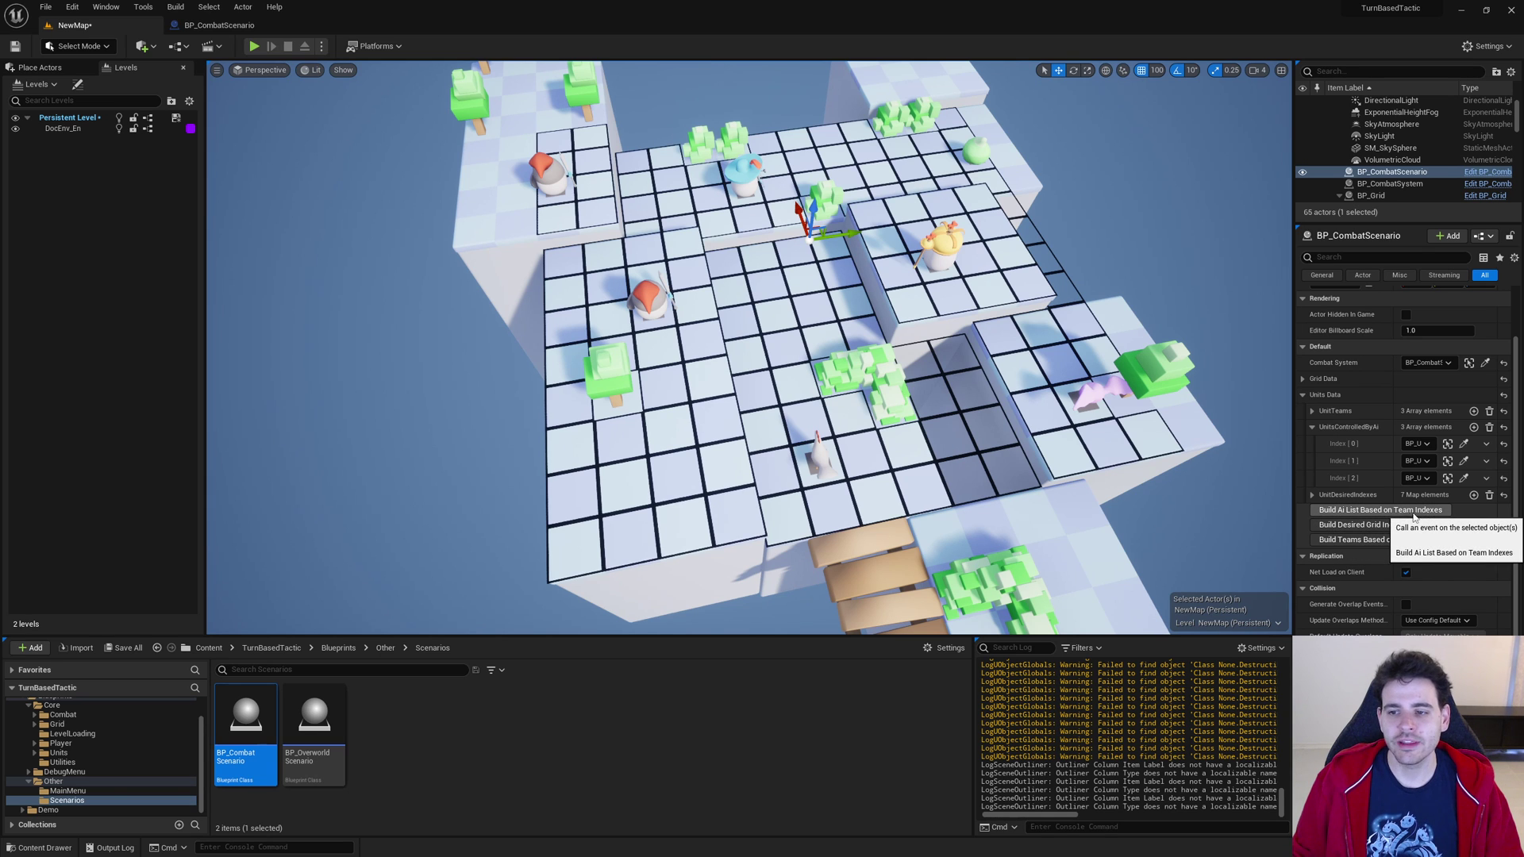
Build the AI list based on team indexes, check its entries, and build the desired grid indexes based on unit locations
left_click(1365, 512)
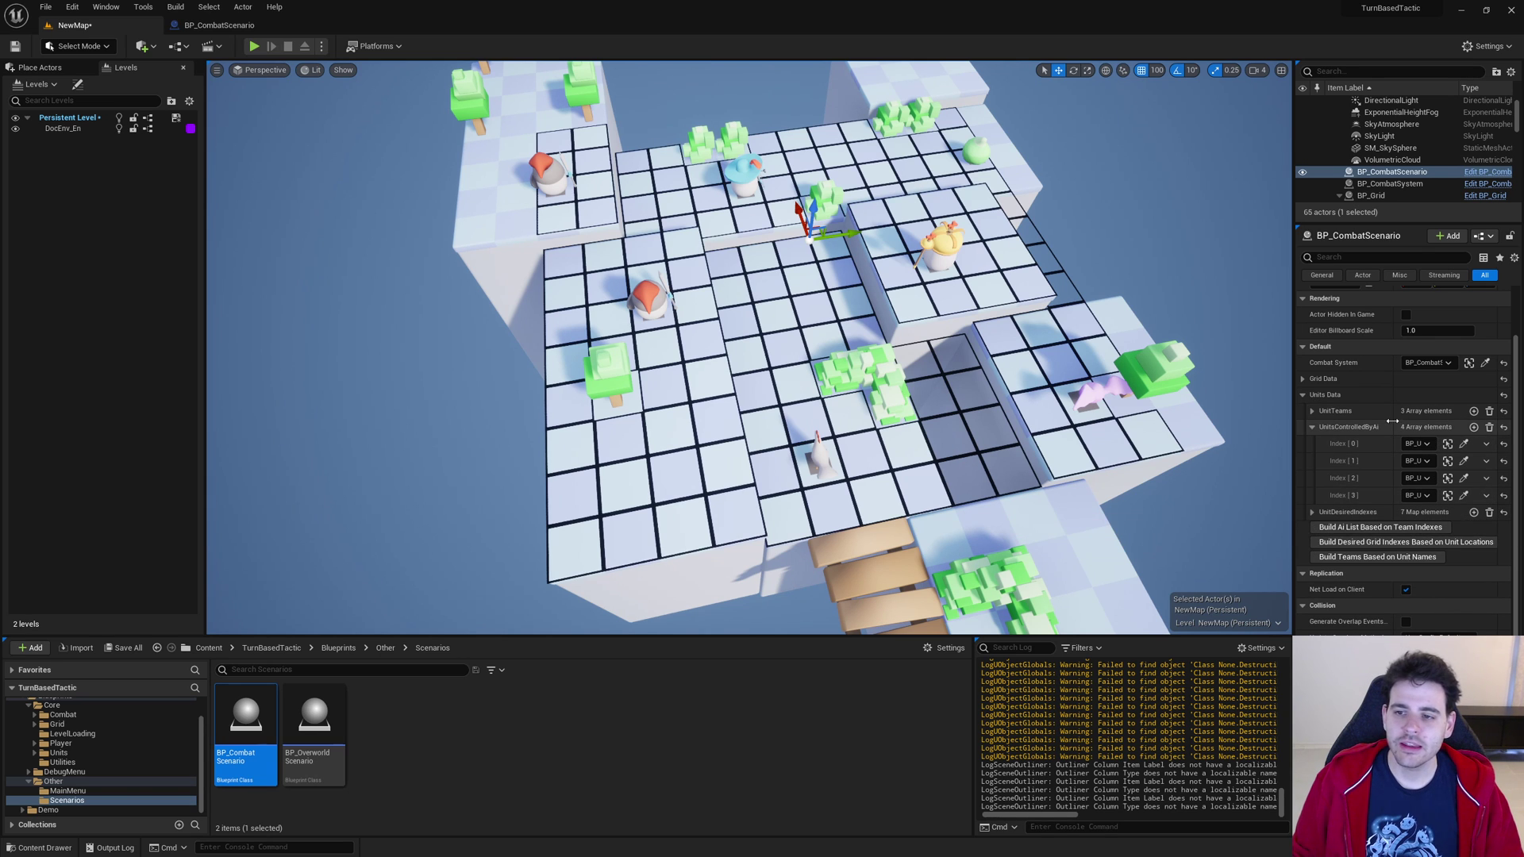
left_click_drag(1397, 427, 1347, 427)
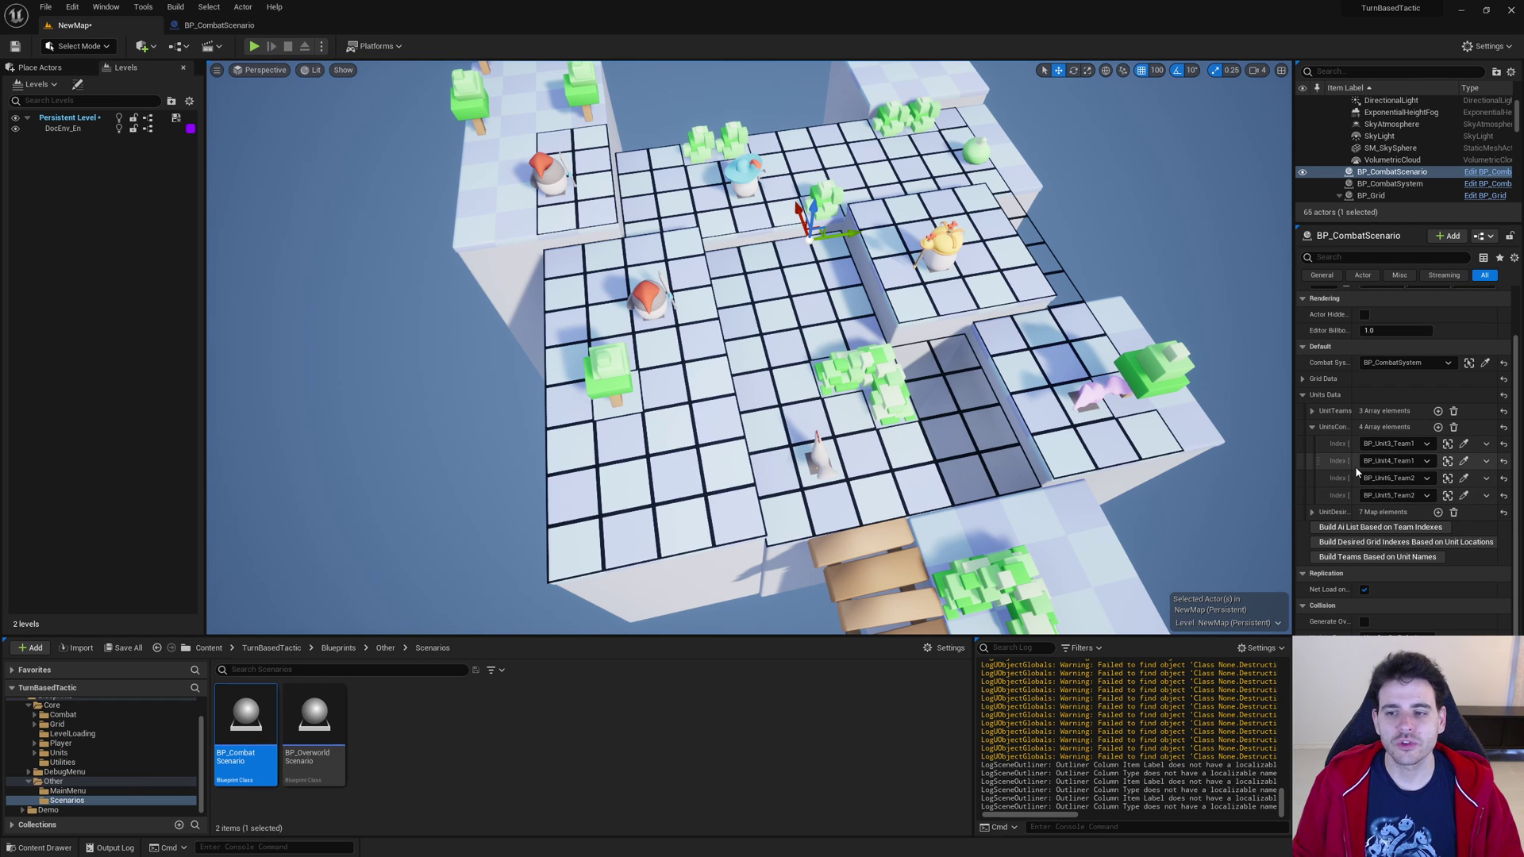
left_click_drag(1356, 458, 1376, 463)
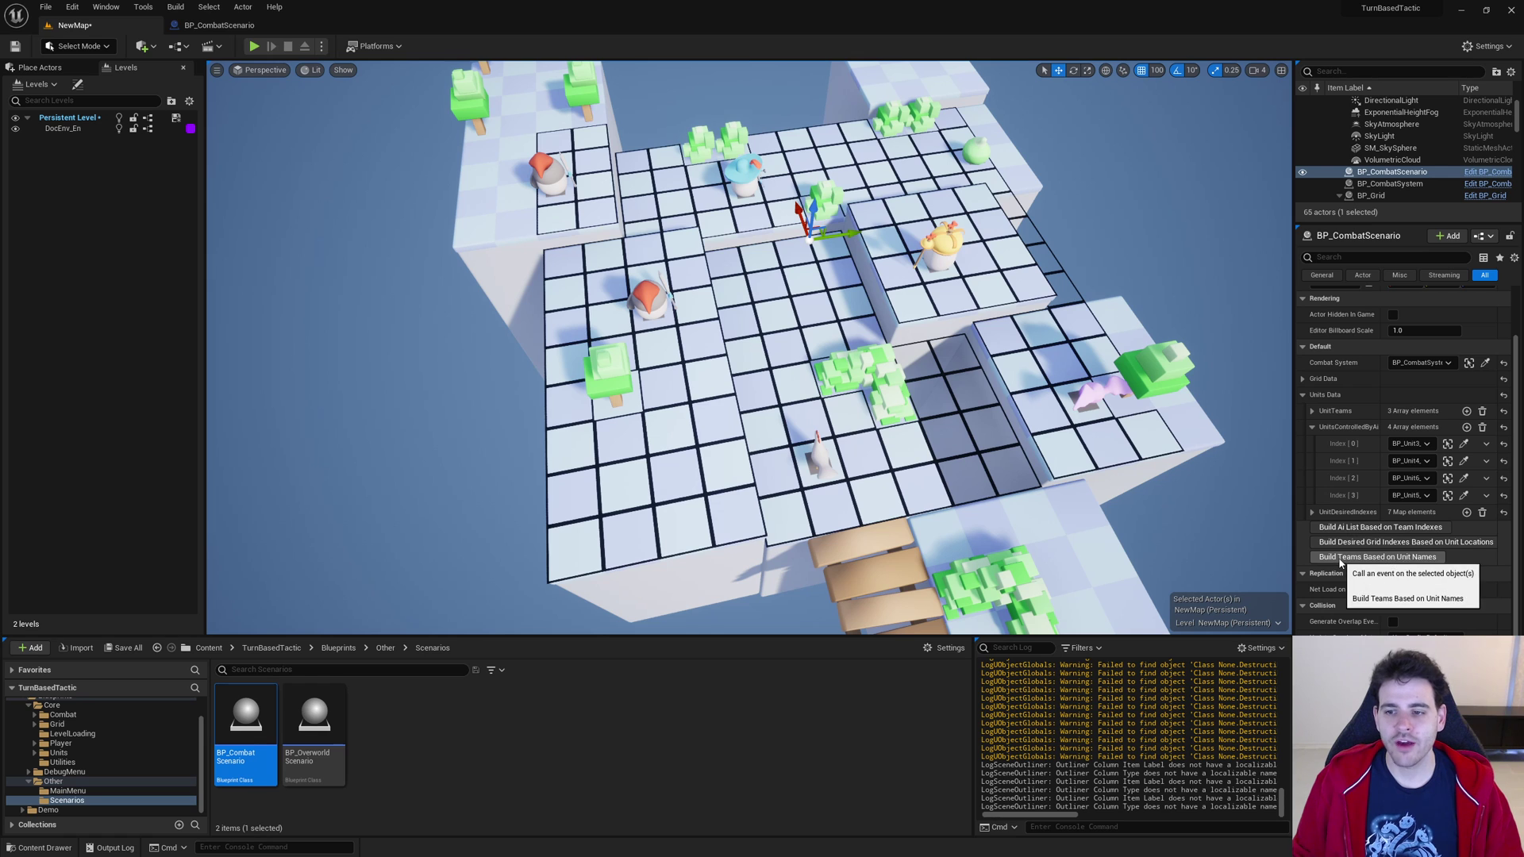
left_click(1412, 543)
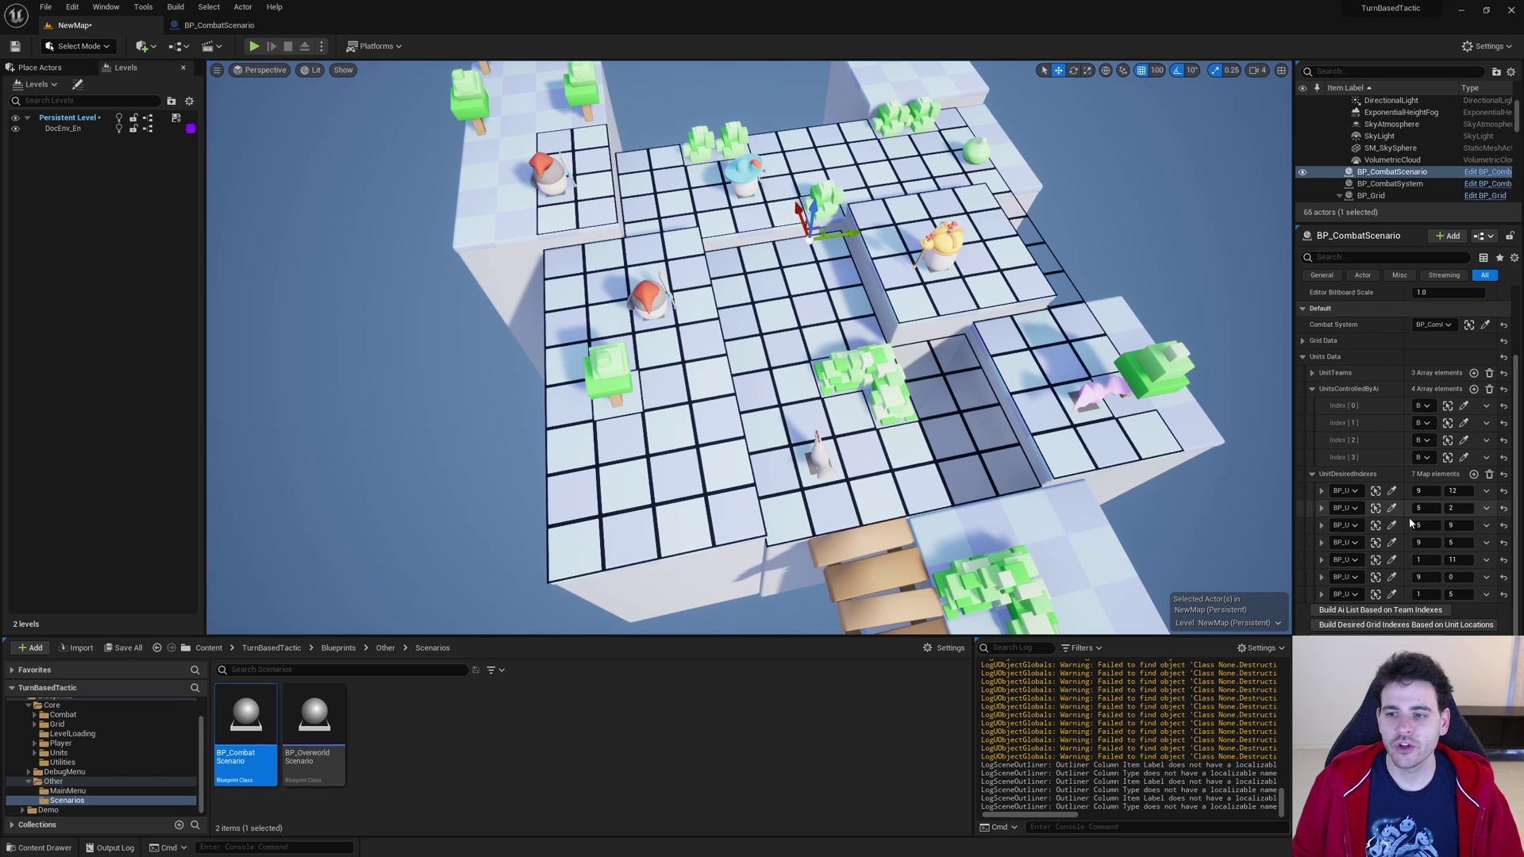
Move BP_Unit3_Team1, the Warrior on the lower-left grid, BP_Unit6_Team2 and BP_Unit2_Team0 to different tiles of the grid
scroll(1411, 523, "down", 3)
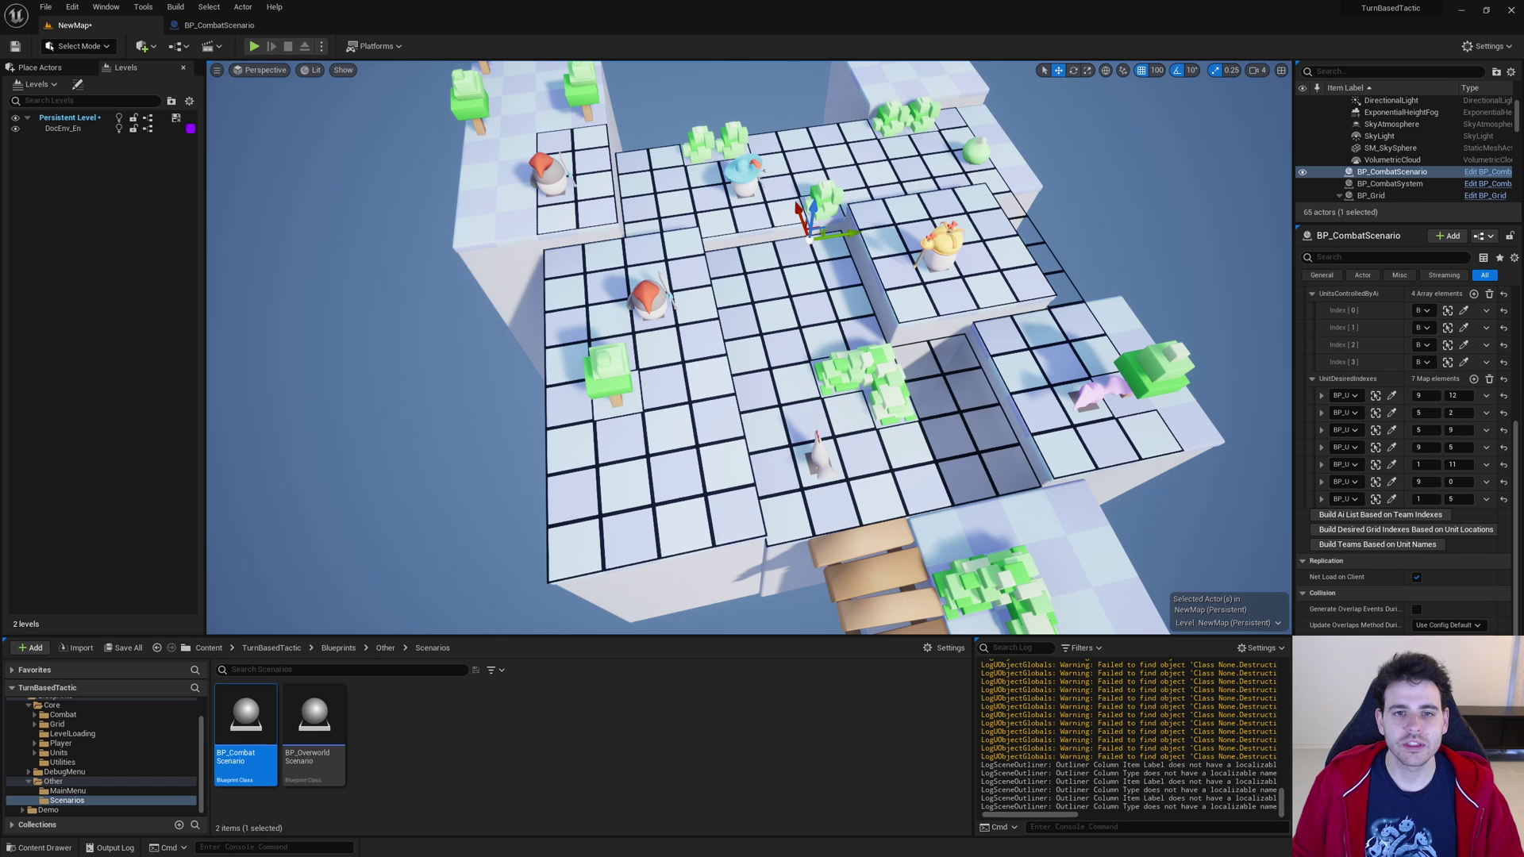
left_click(744, 176)
left_click_drag(784, 175, 853, 164)
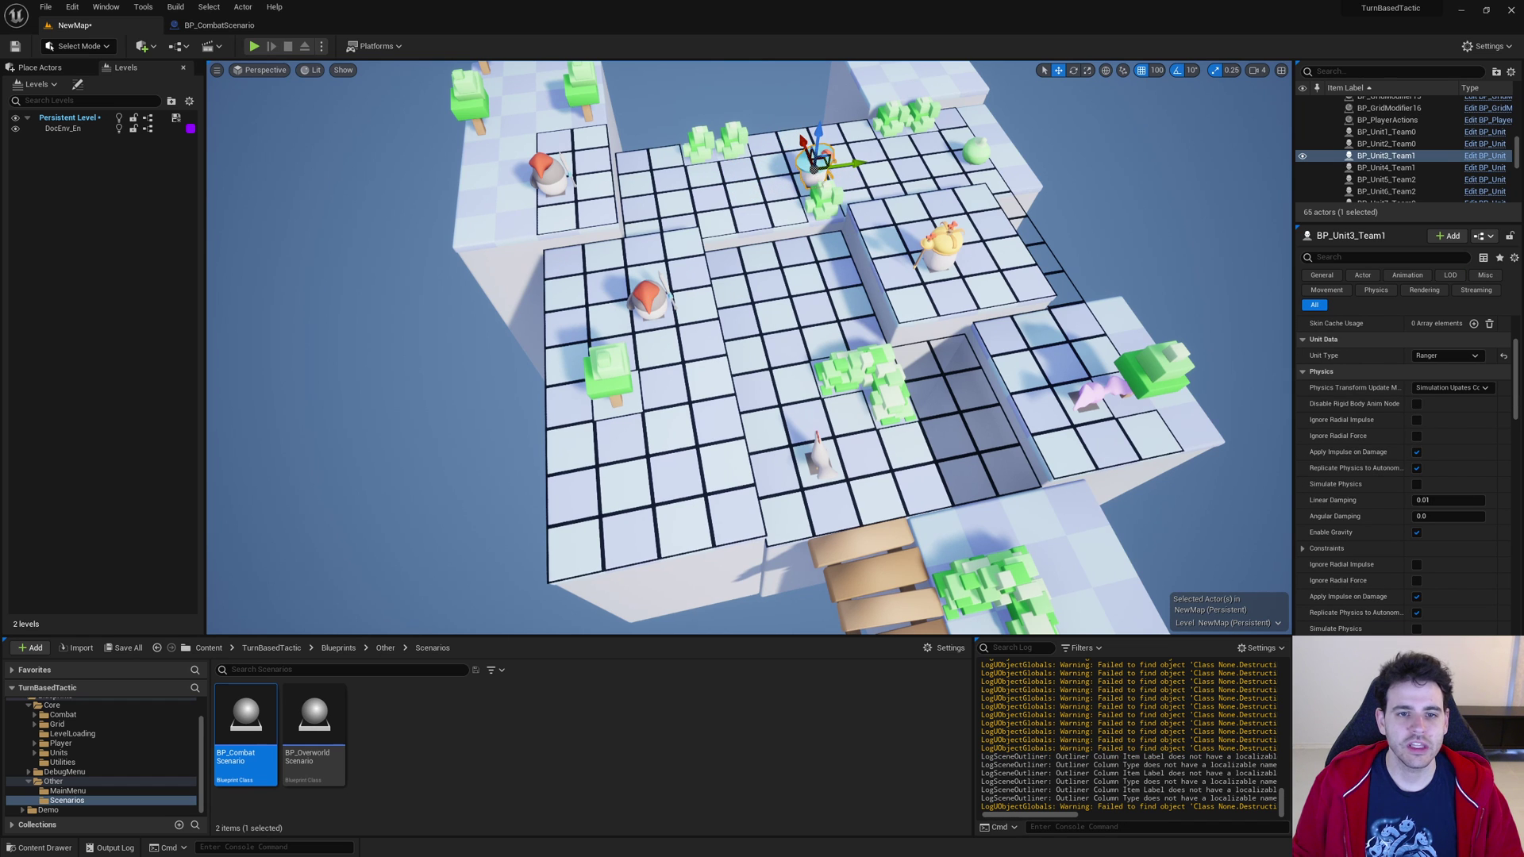
left_click(650, 297)
left_click_drag(642, 270, 654, 343)
left_click(548, 149)
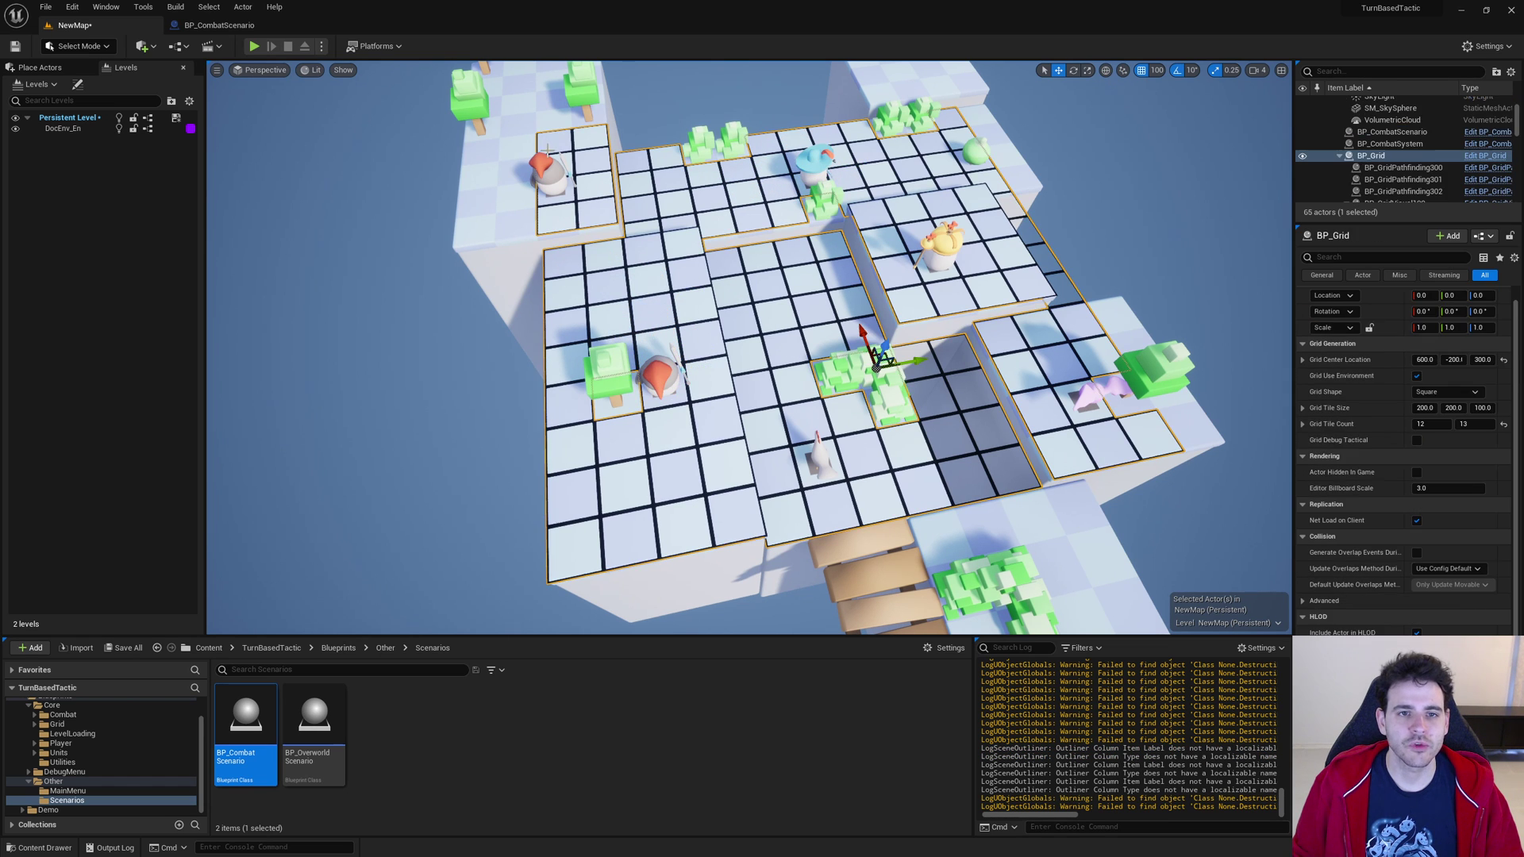
left_click(547, 155)
left_click_drag(587, 178, 627, 183)
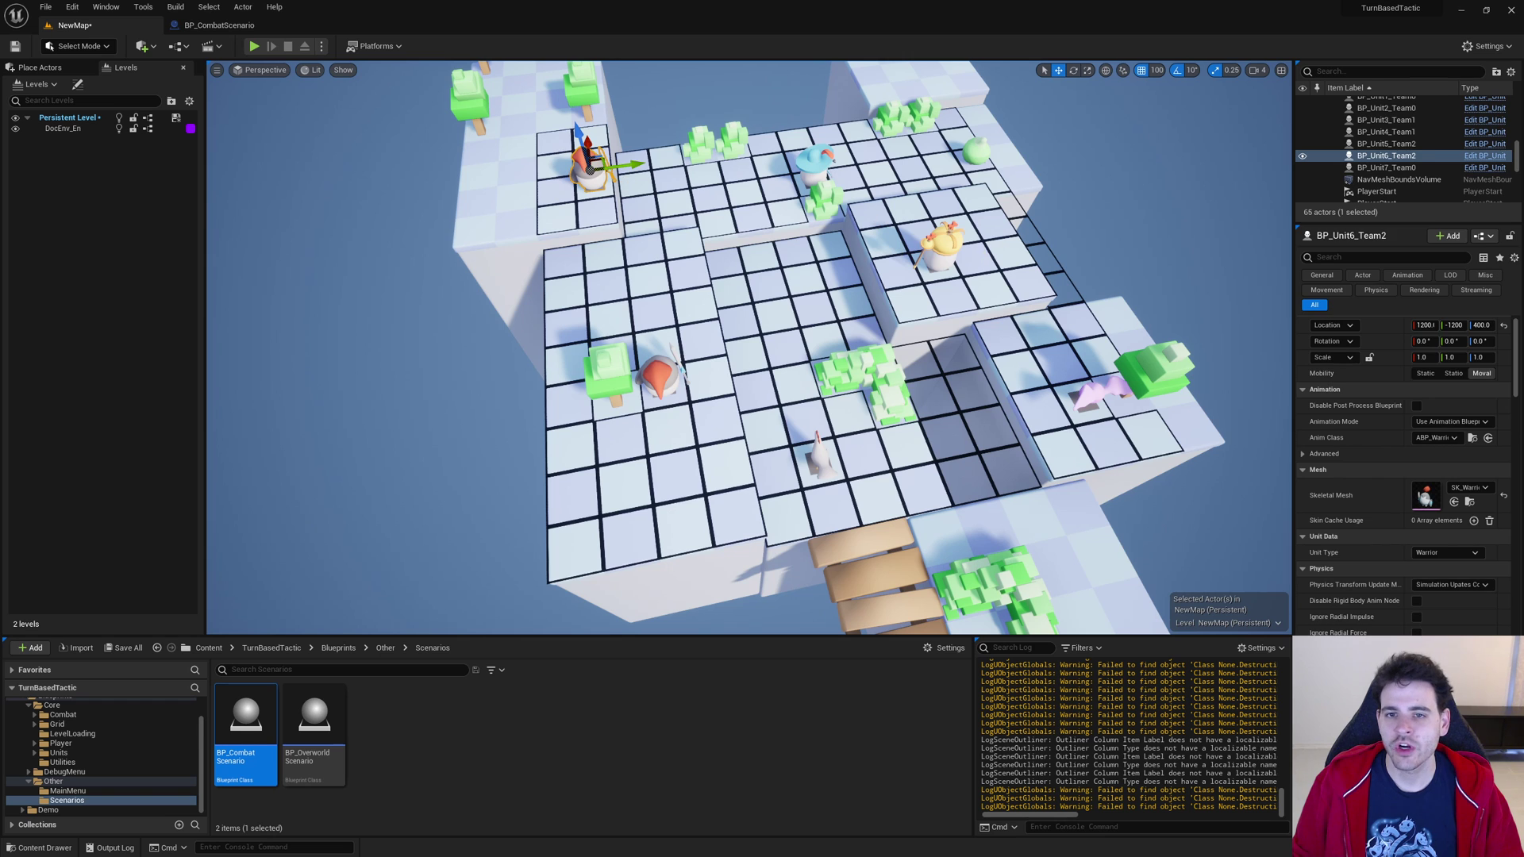
left_click(938, 242)
left_click_drag(931, 223, 908, 191)
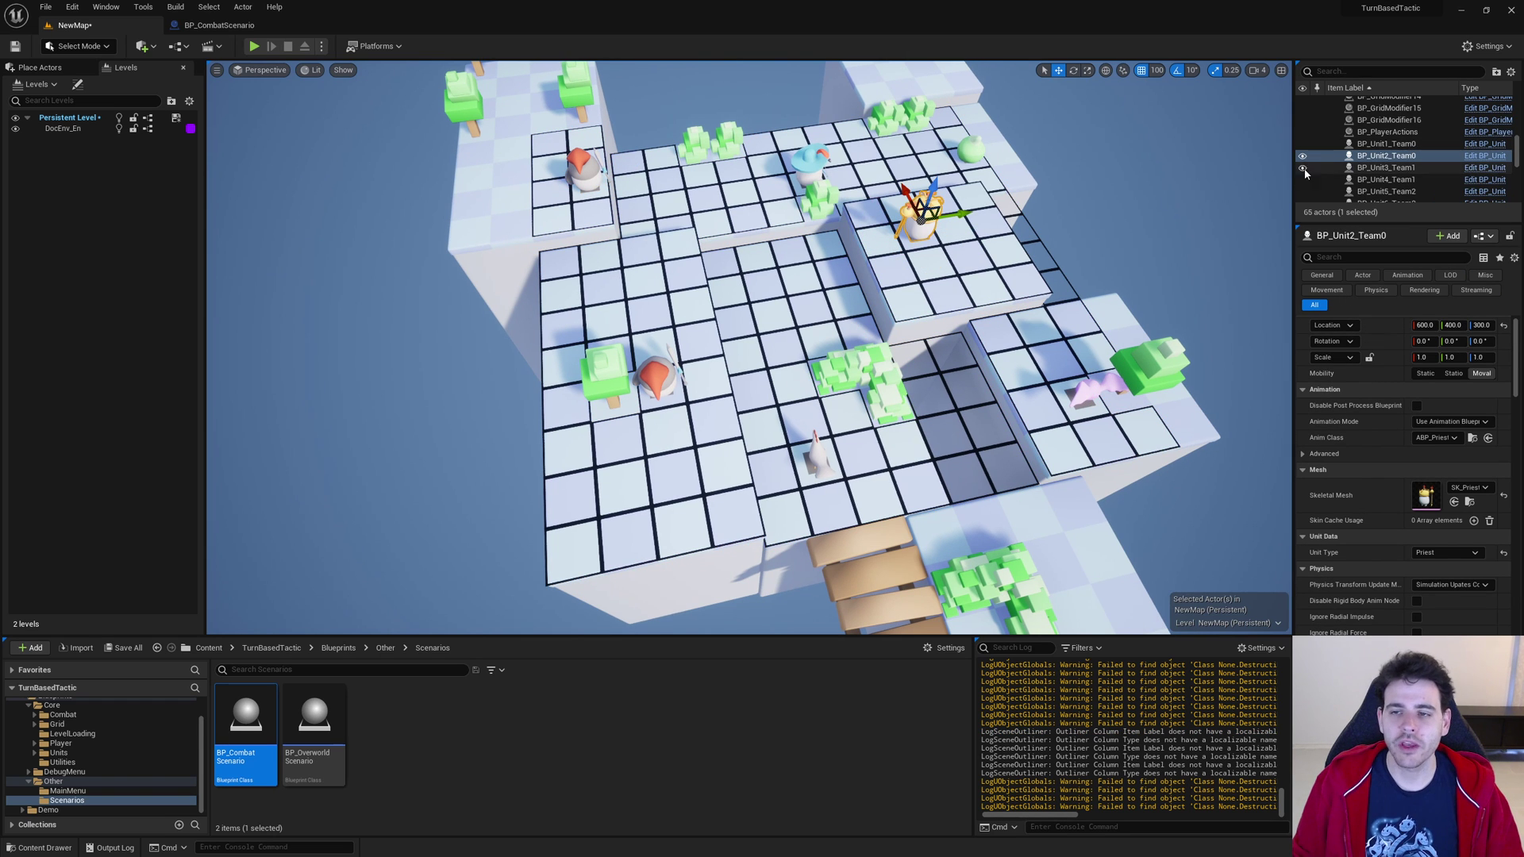
Rebuild BP_CombatScenario's desired grid indexes based on unit locations, and lock the details view to that actor
scroll(1349, 151, "up", 10)
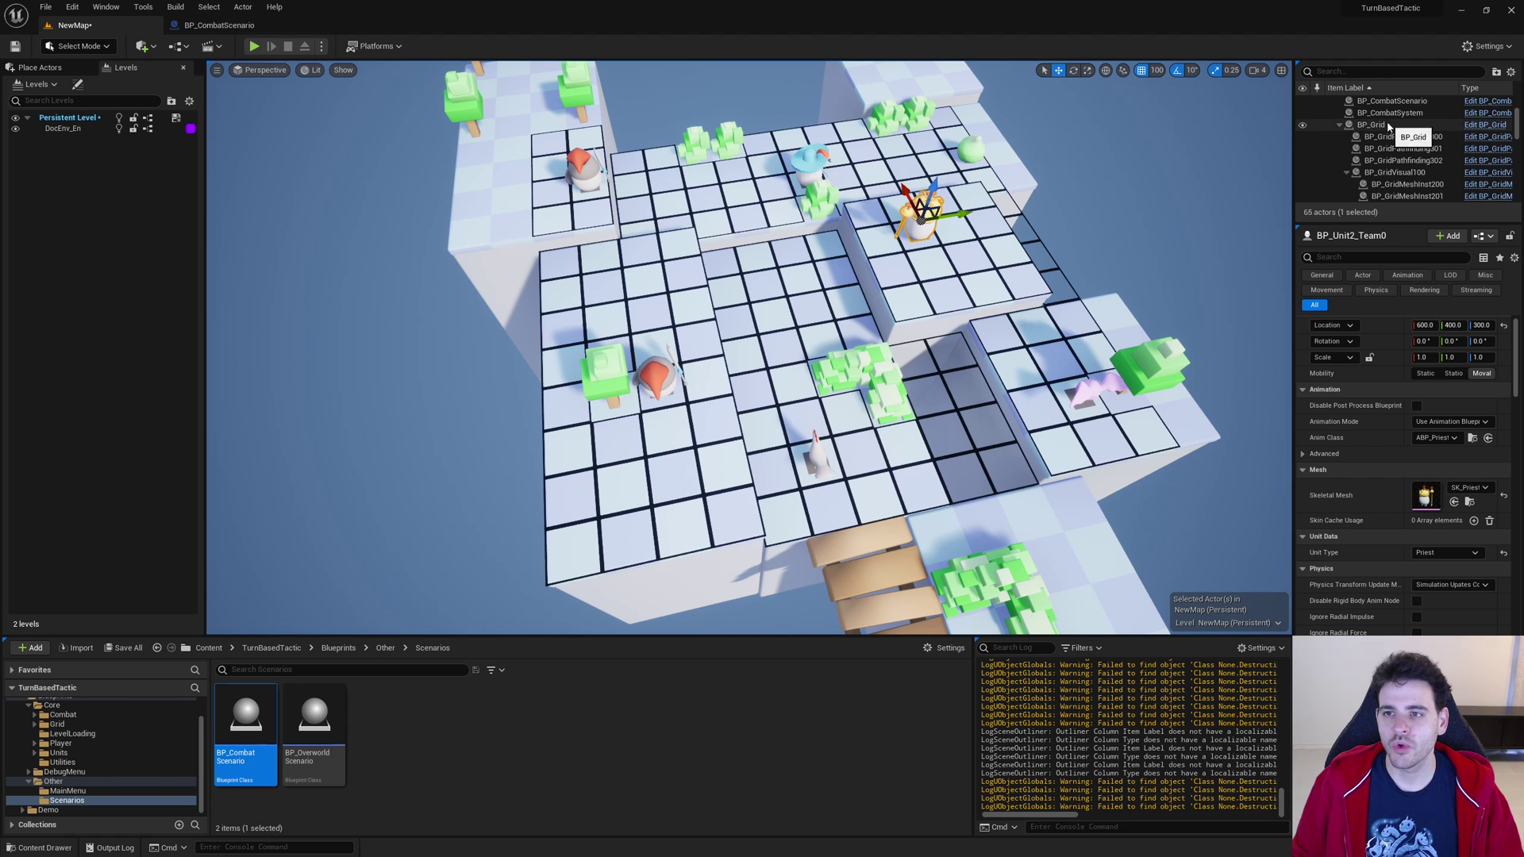
scroll(1387, 127, "up", 3)
left_click(1391, 139)
scroll(1393, 496, "down", 5)
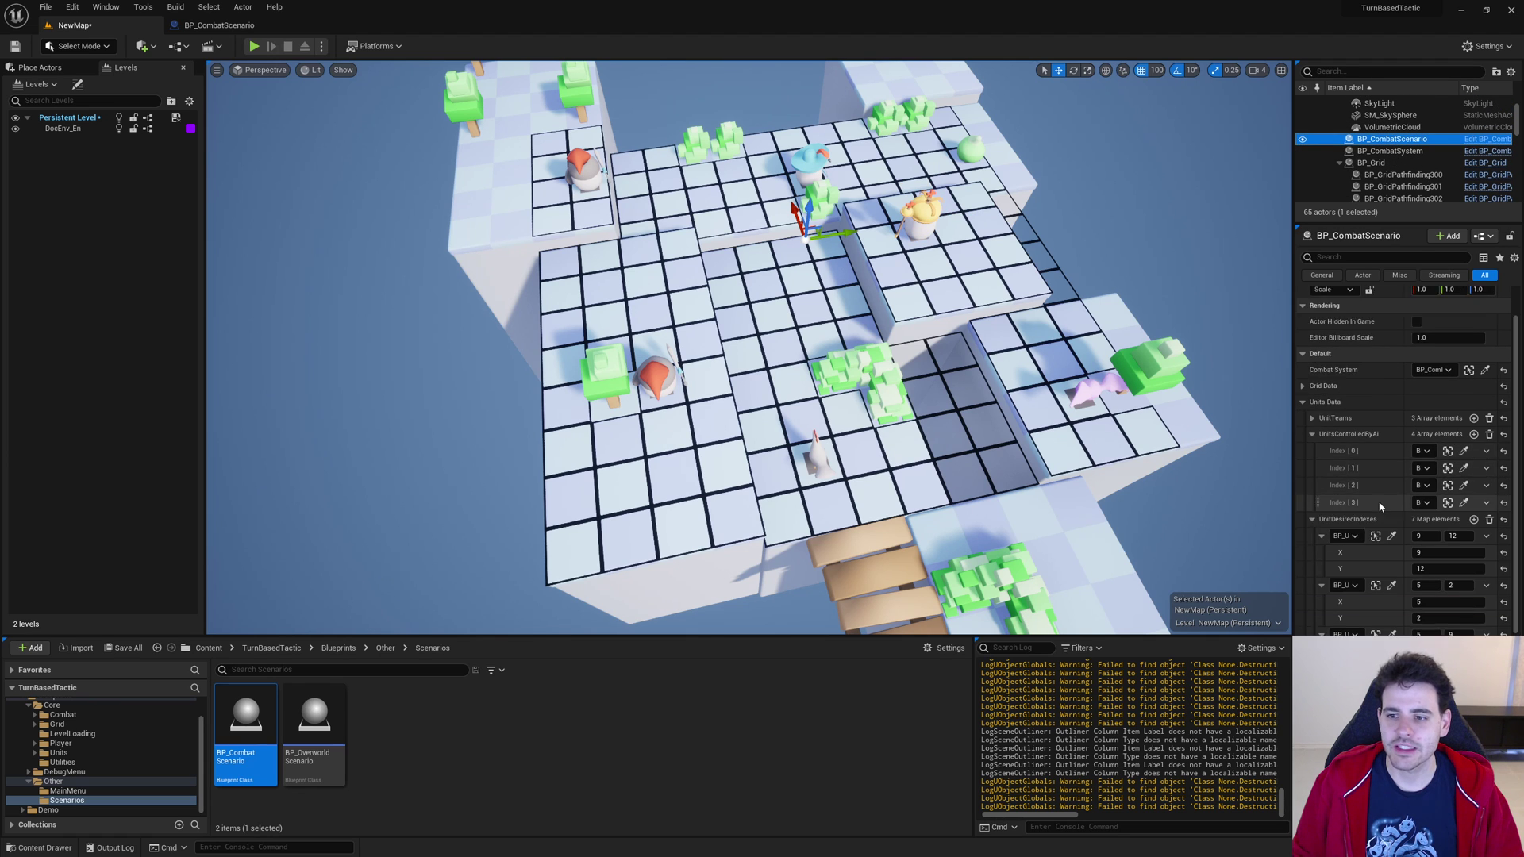
scroll(1397, 492, "down", 5)
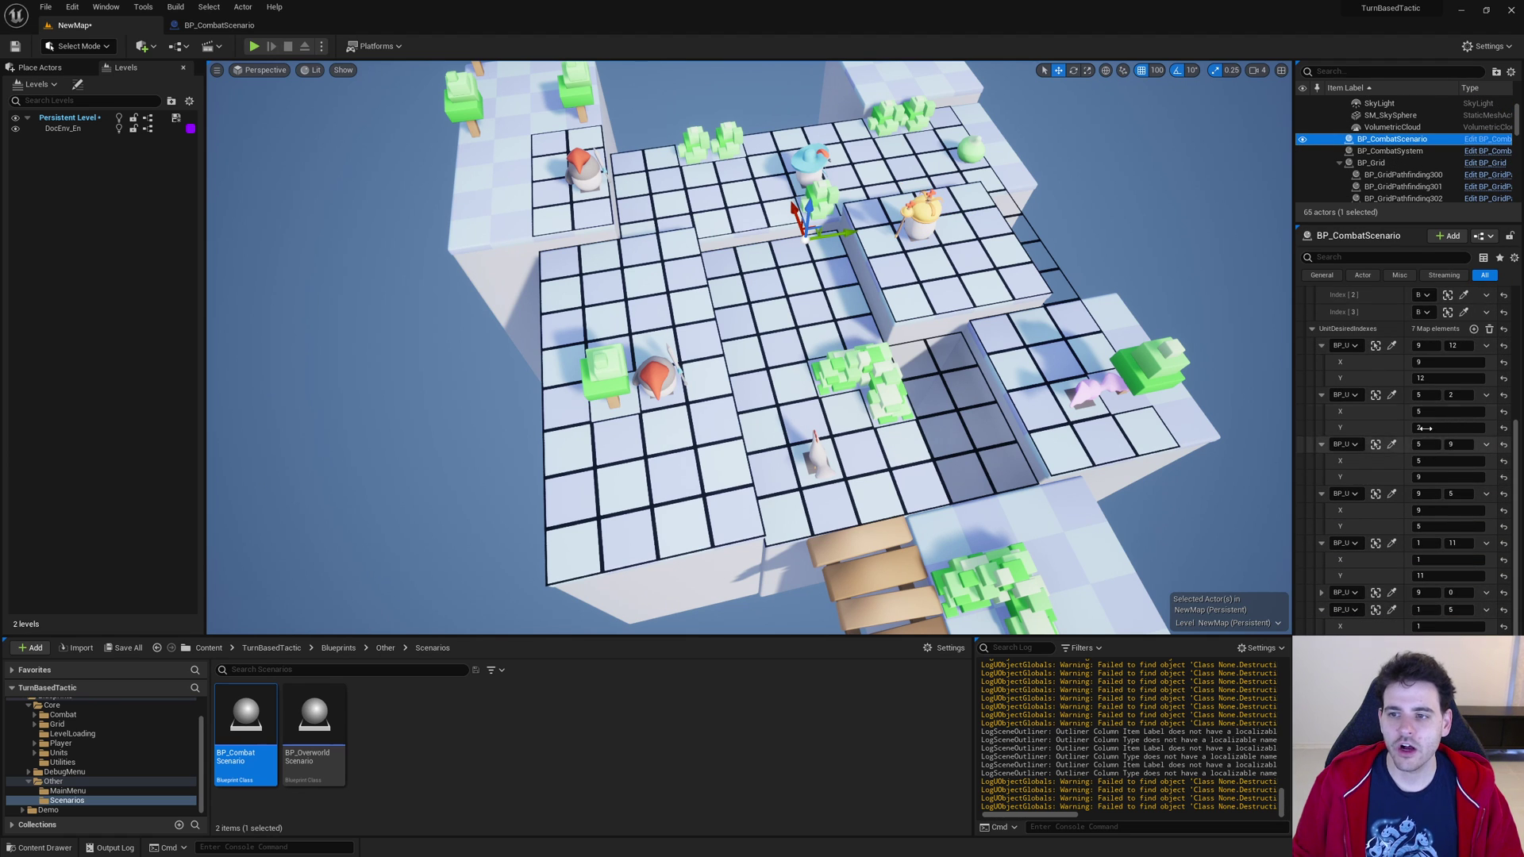
left_click(1312, 329, "shift")
left_click(1312, 445)
scroll(1314, 449, "down", 3)
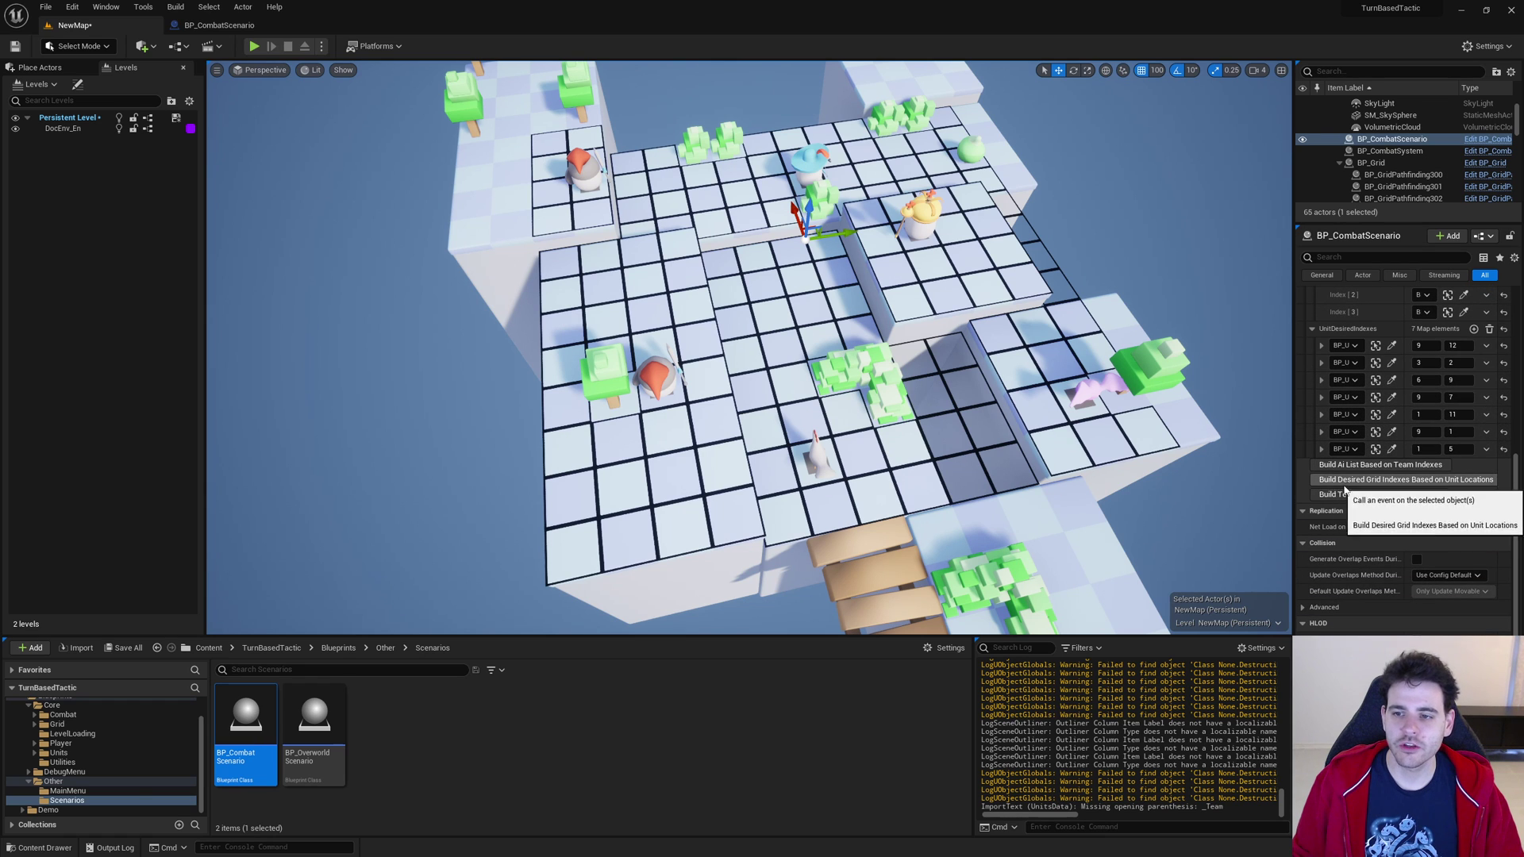
left_click(1472, 488)
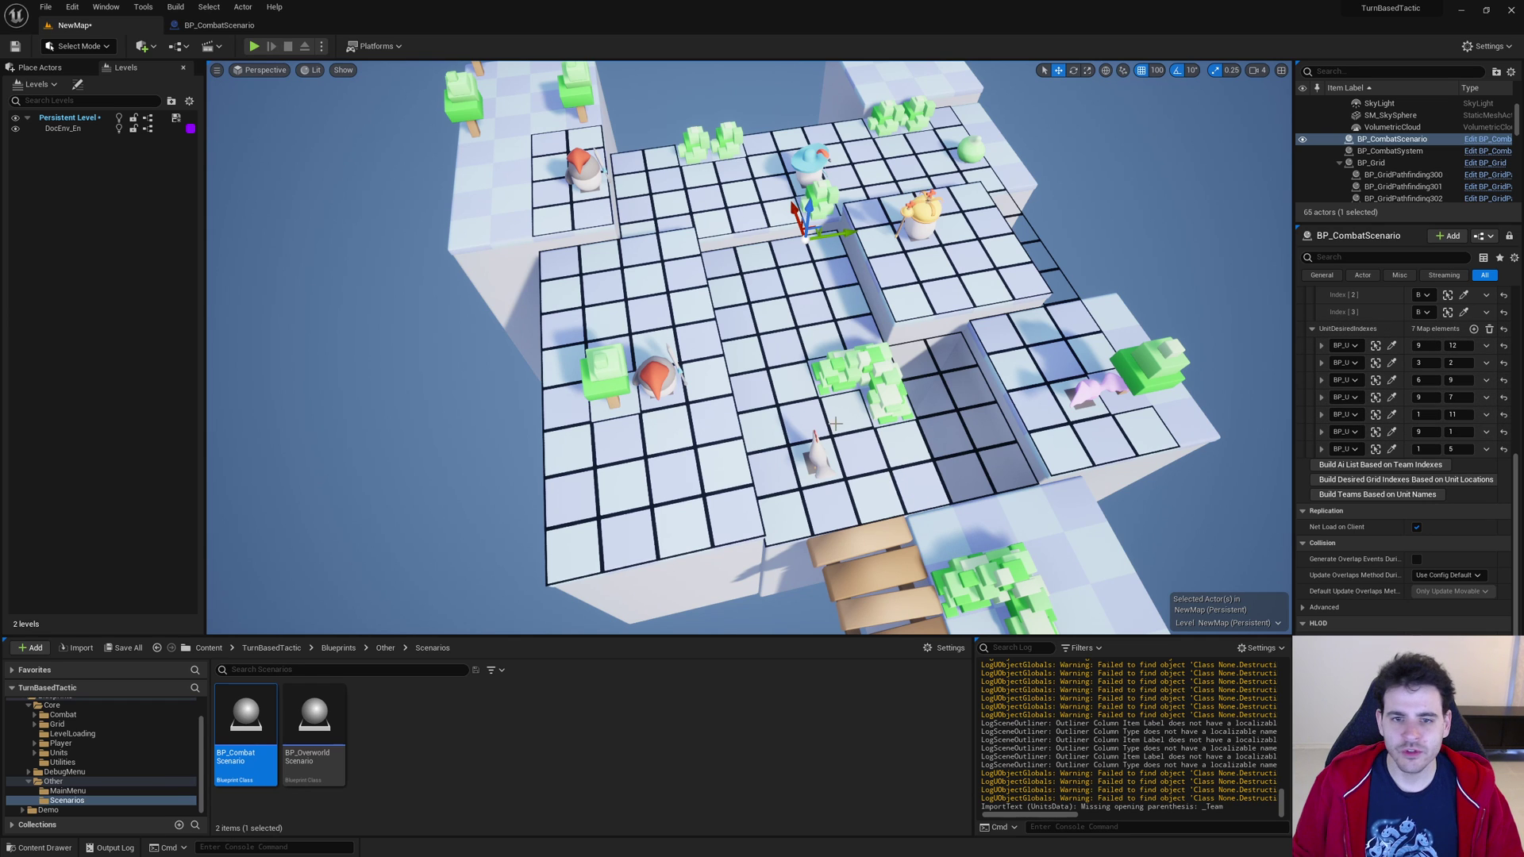
Move BP_Unit5_Team2 and BP_Unit2_Team0 to other tiles and rebuild the desired grid indexes based on unit locations
left_click(819, 452)
left_click_drag(803, 421, 778, 334)
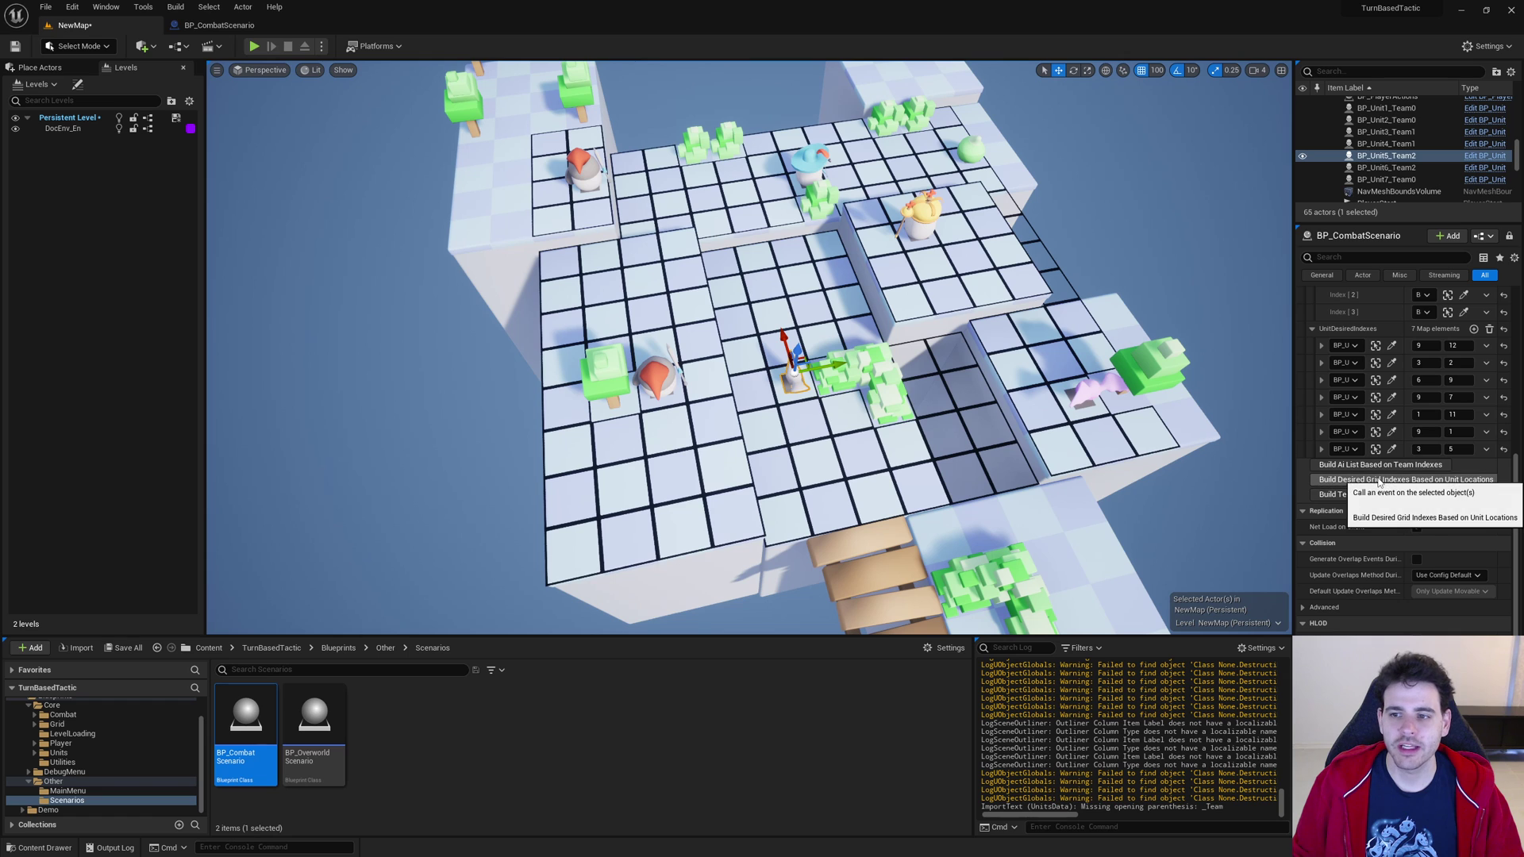
left_click(933, 222)
mouse_move(933, 222)
left_mouse_down()
mouse_move(930, 241)
mouse_move(922, 216)
left_mouse_up()
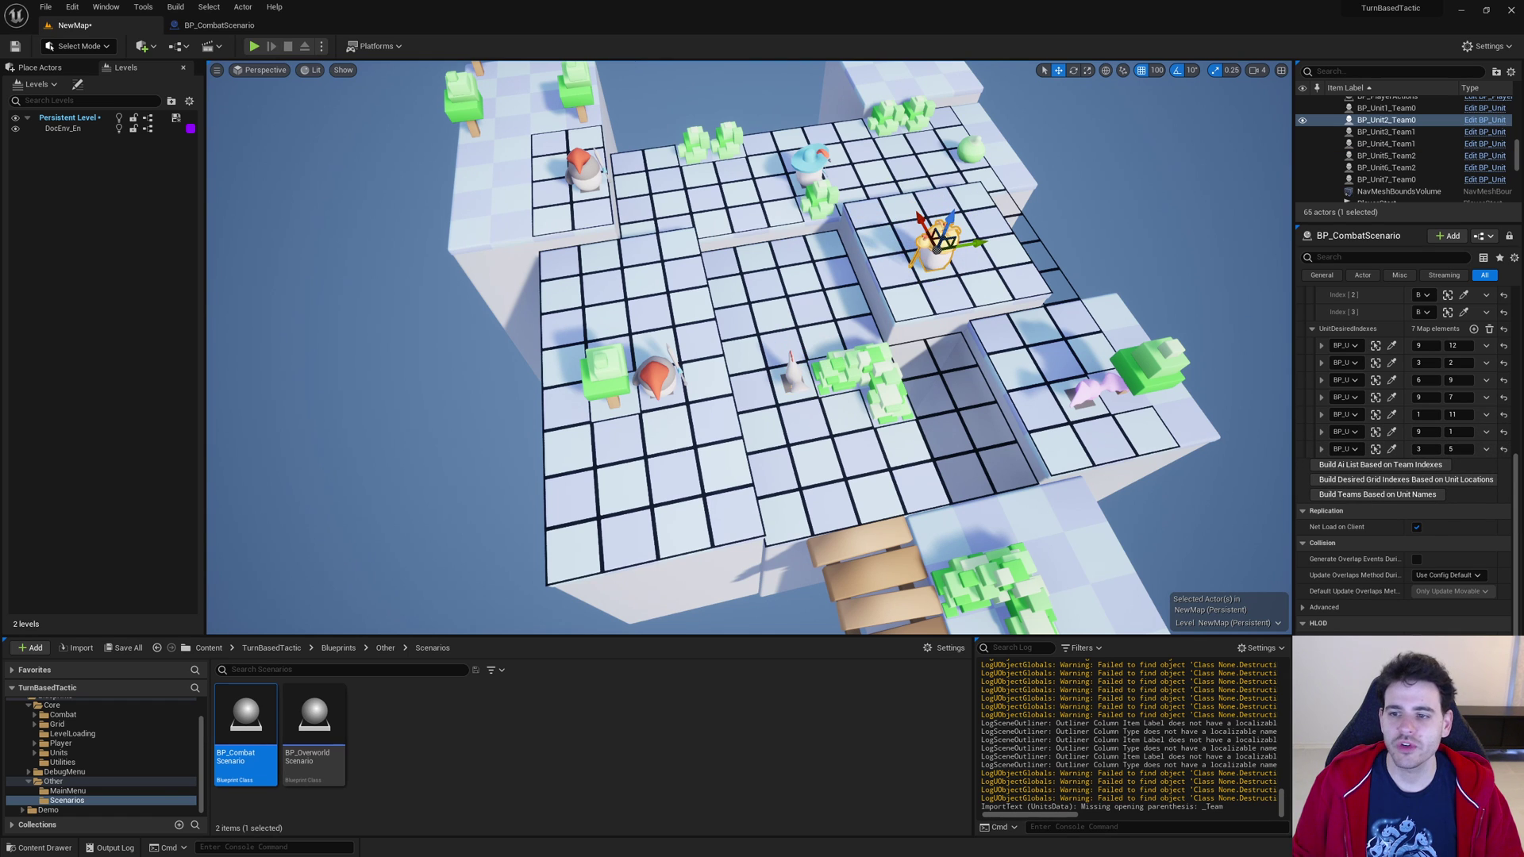
left_click(1438, 479)
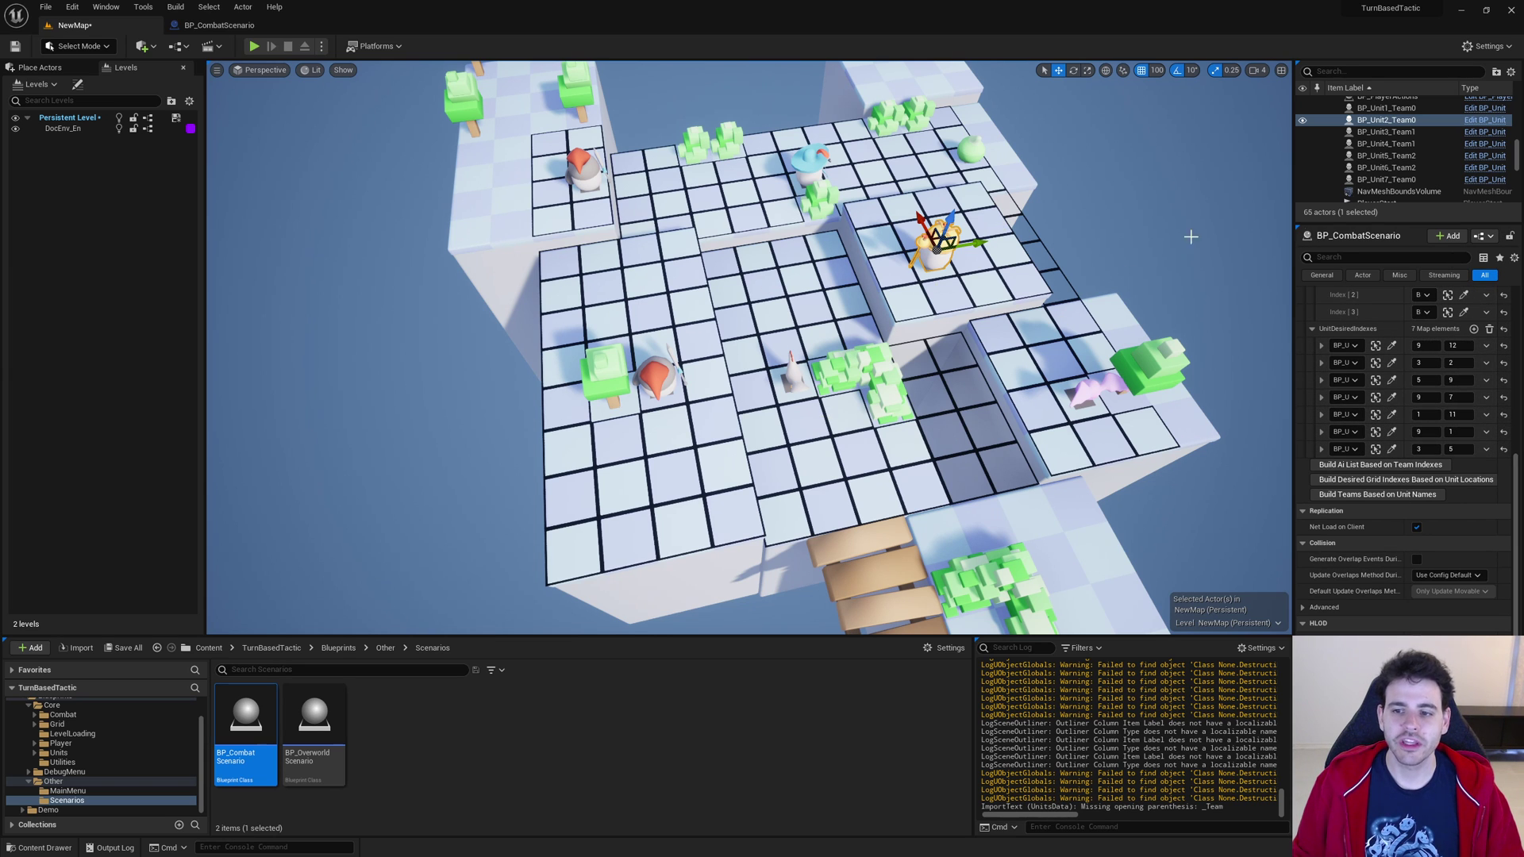
scroll(1489, 397, "up", 3)
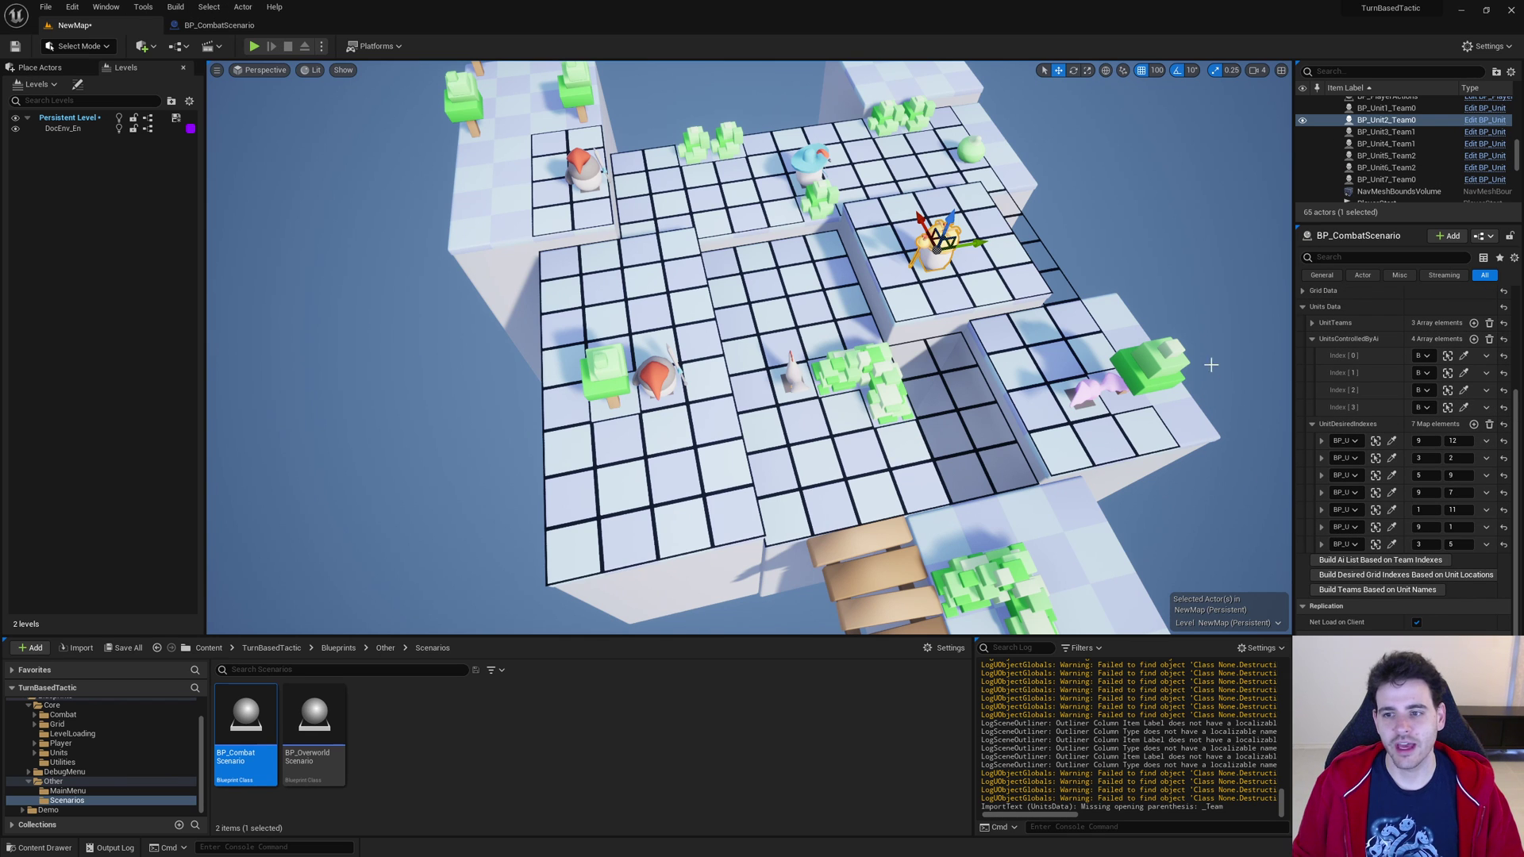
Inspect the BuildTeamsBasedOnUnitNames function in the BP_CombatScenario blueprint, including its string-splitting and empty-group removal nodes
left_click(230, 26)
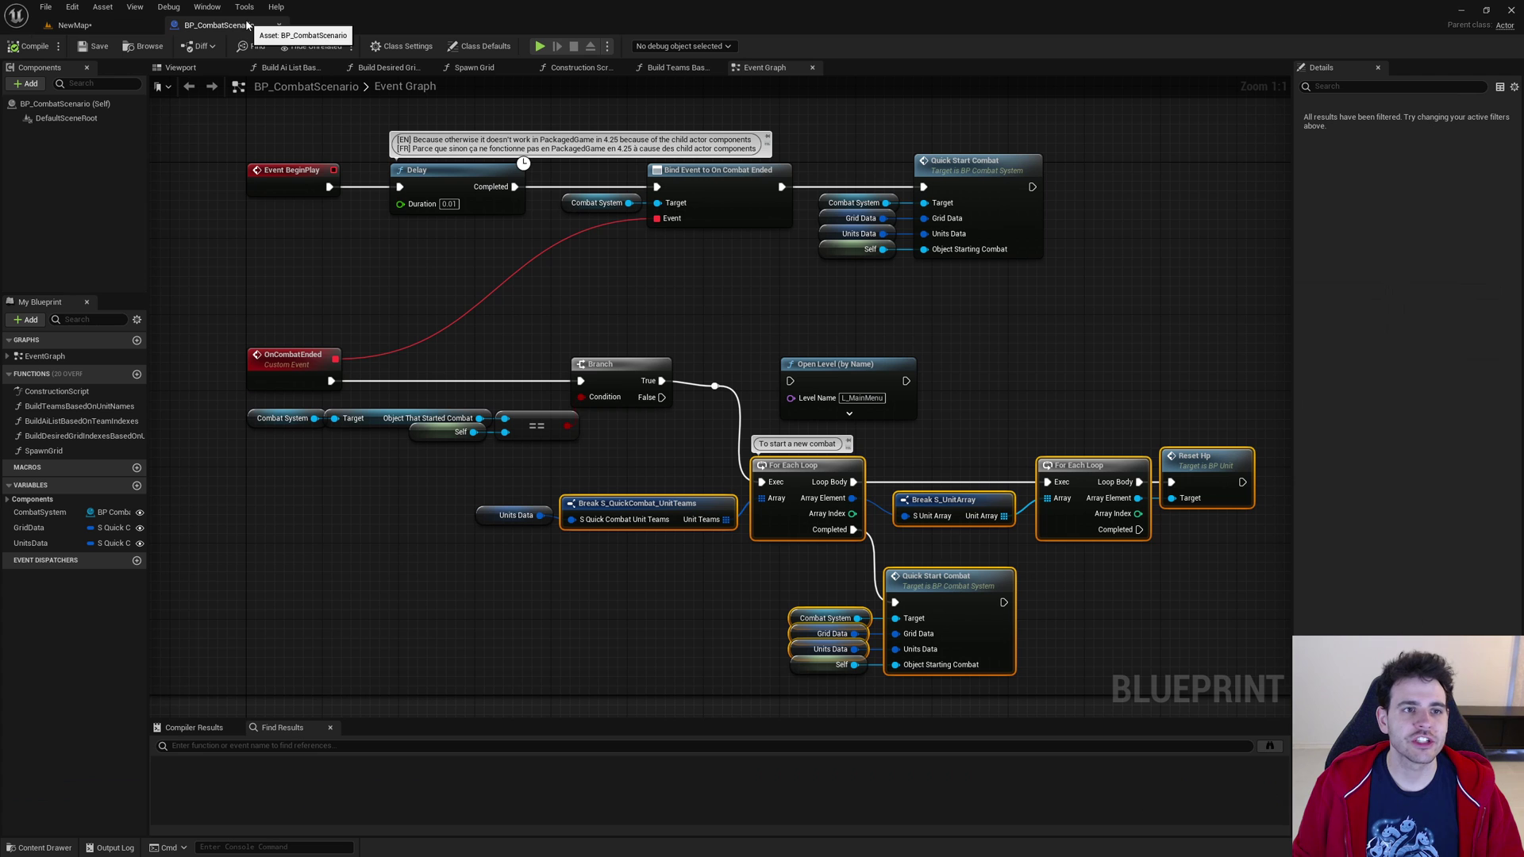
double_click(78, 406)
scroll(565, 455, "down", 3)
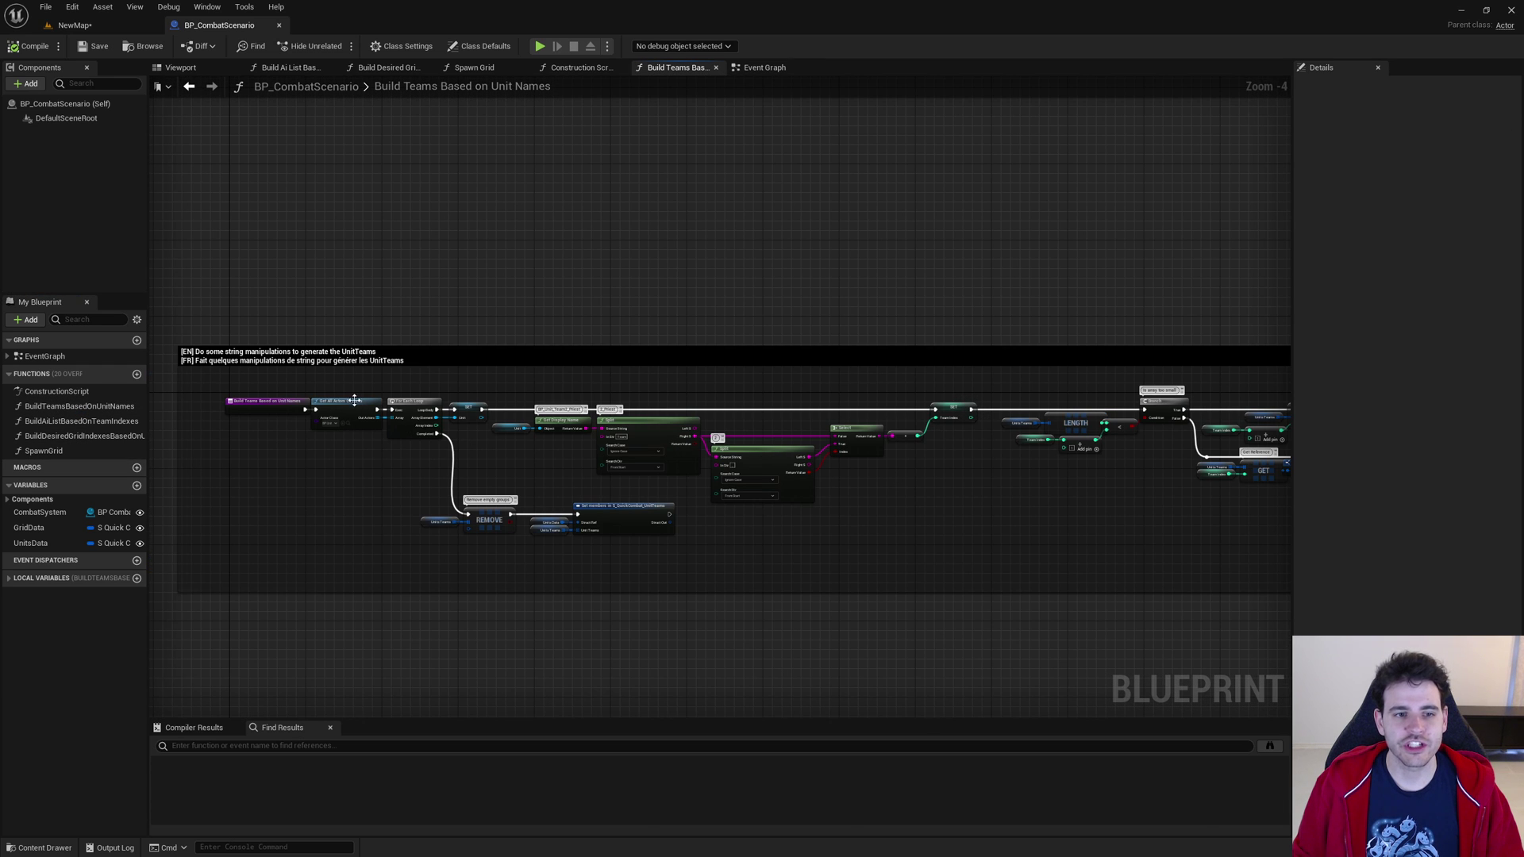
left_click_drag(314, 385, 1021, 551)
key("f")
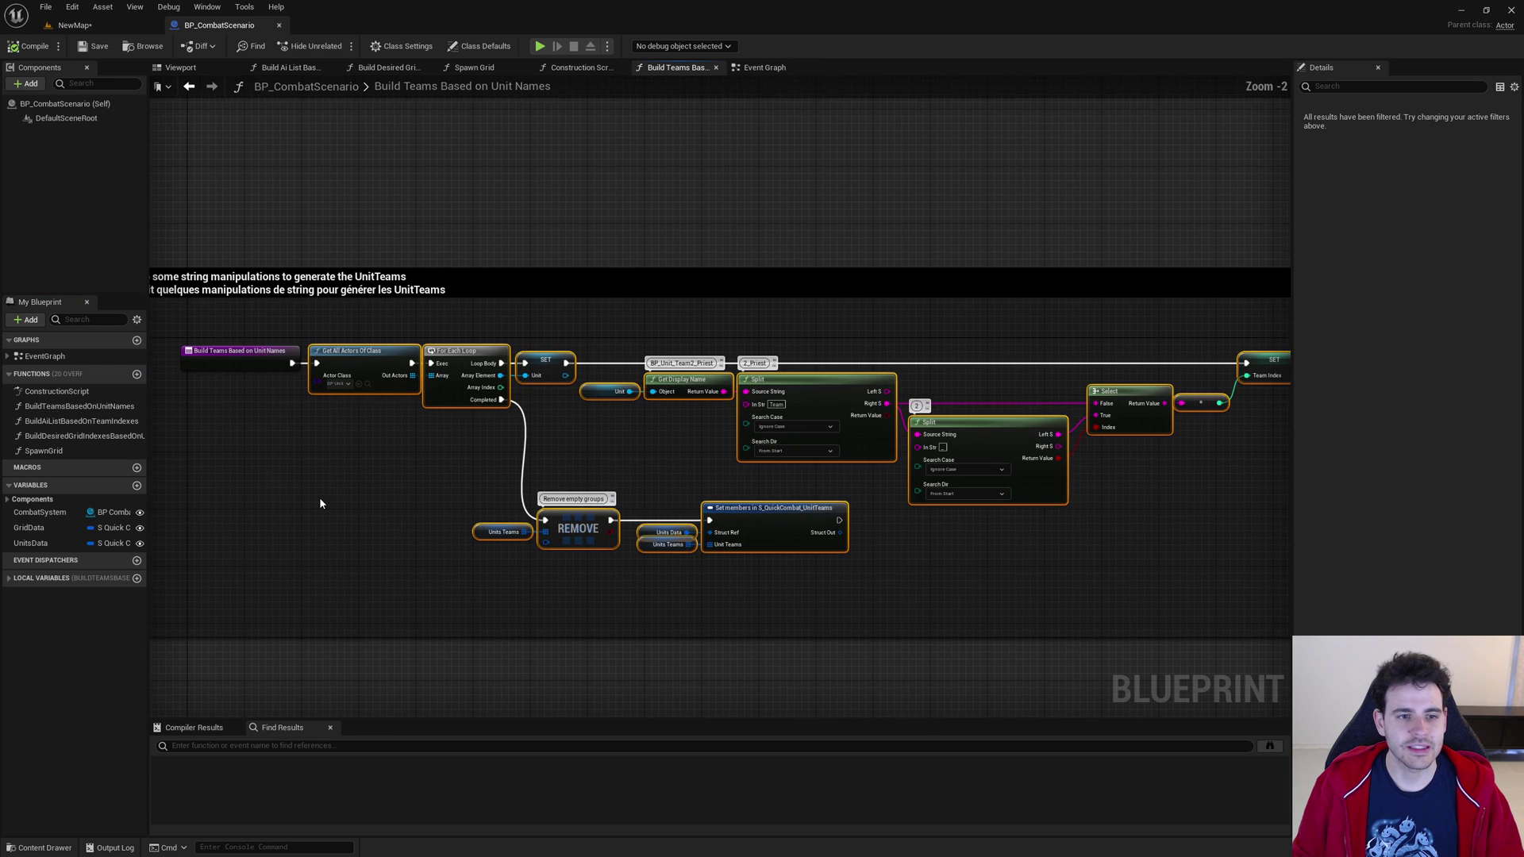
Inspect the node graphs of the functions that build the AI list from team indexes and the desired grid indexes from unit locations
double_click(87, 422)
left_click_drag(990, 433, 298, 255)
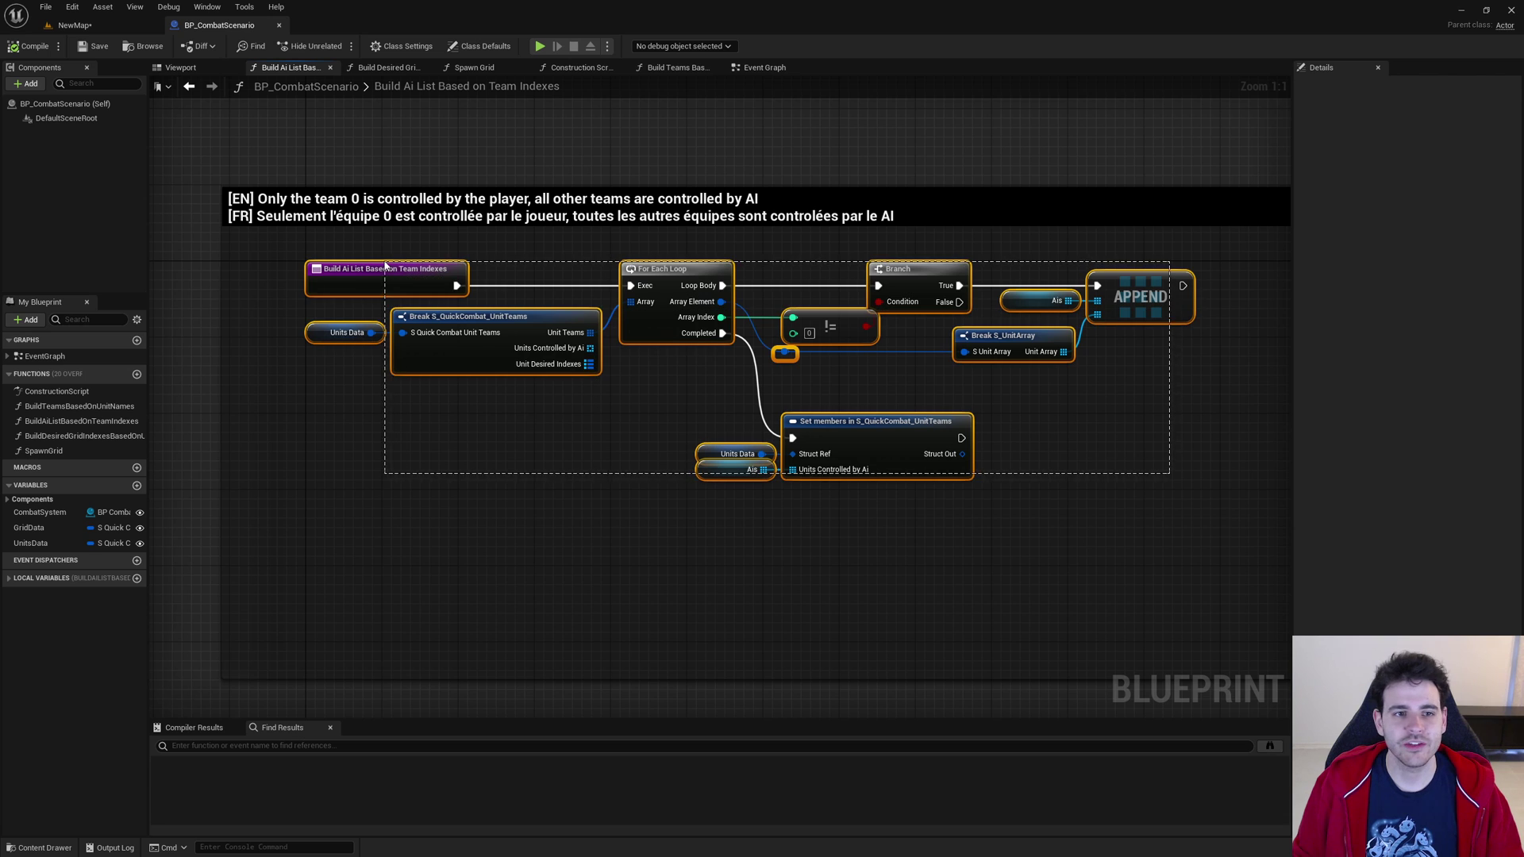
double_click(17, 435)
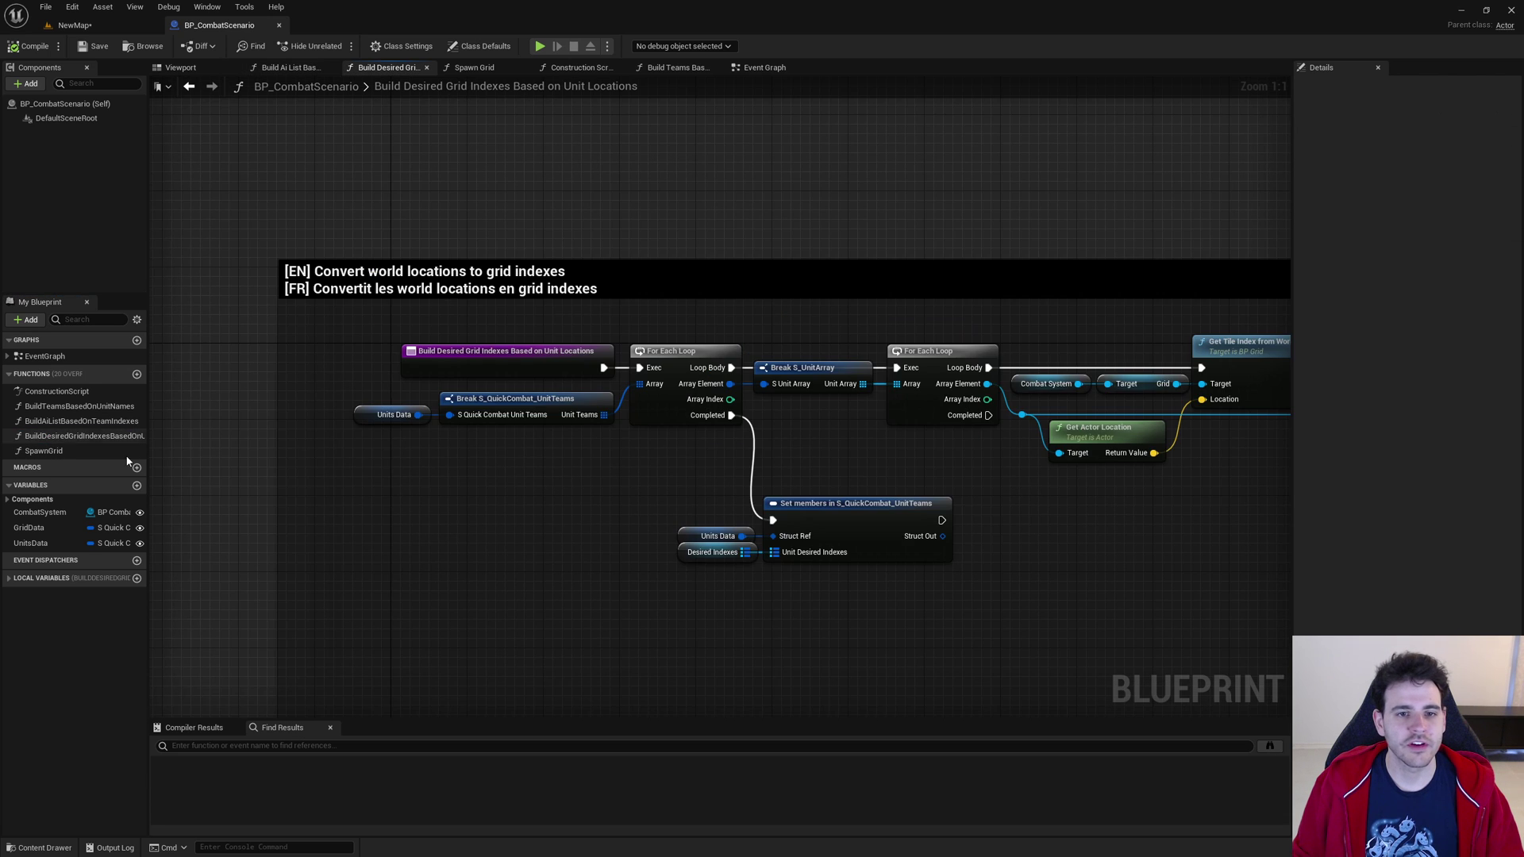
scroll(627, 435, "up", 2)
left_click_drag(1026, 559, 352, 363)
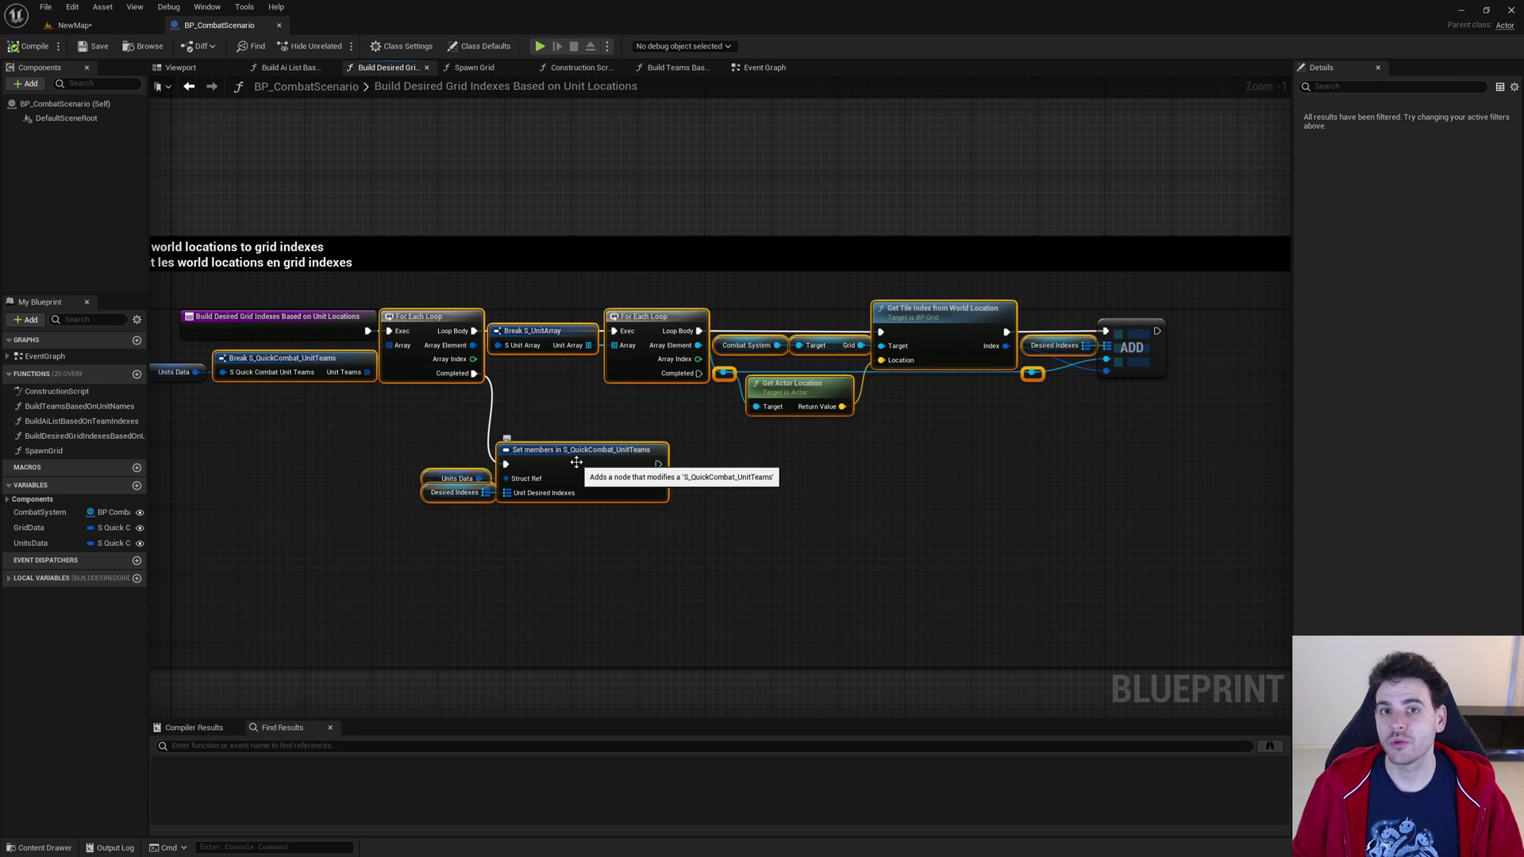
Return to NewMap and collapse the UnitDesiredIndexes and UnitsControlledByAi lists of BP_CombatScenario
left_click(72, 25)
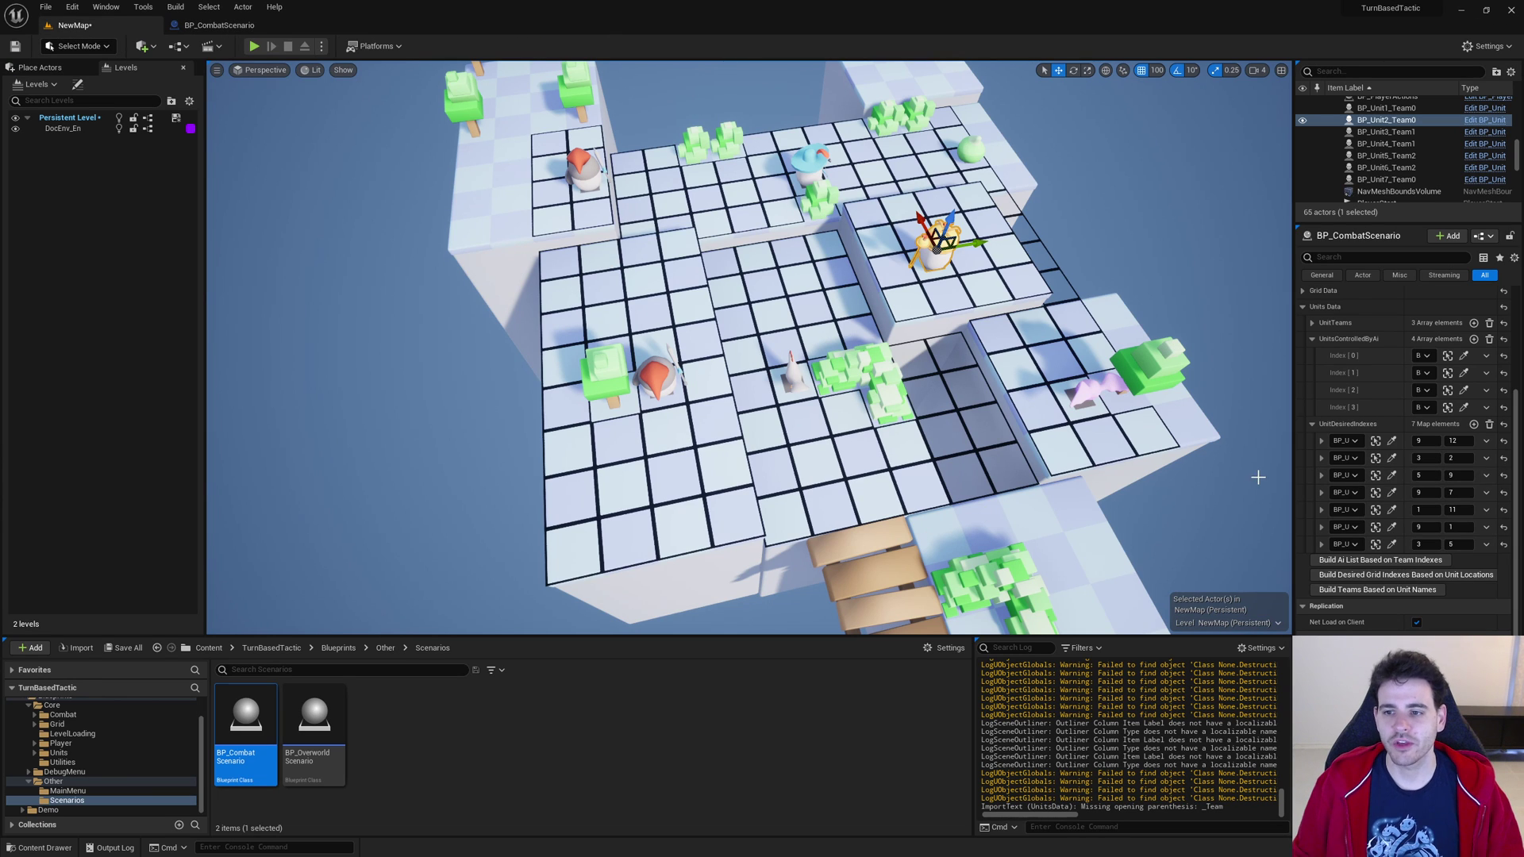
left_click(1312, 338)
left_click(1312, 355)
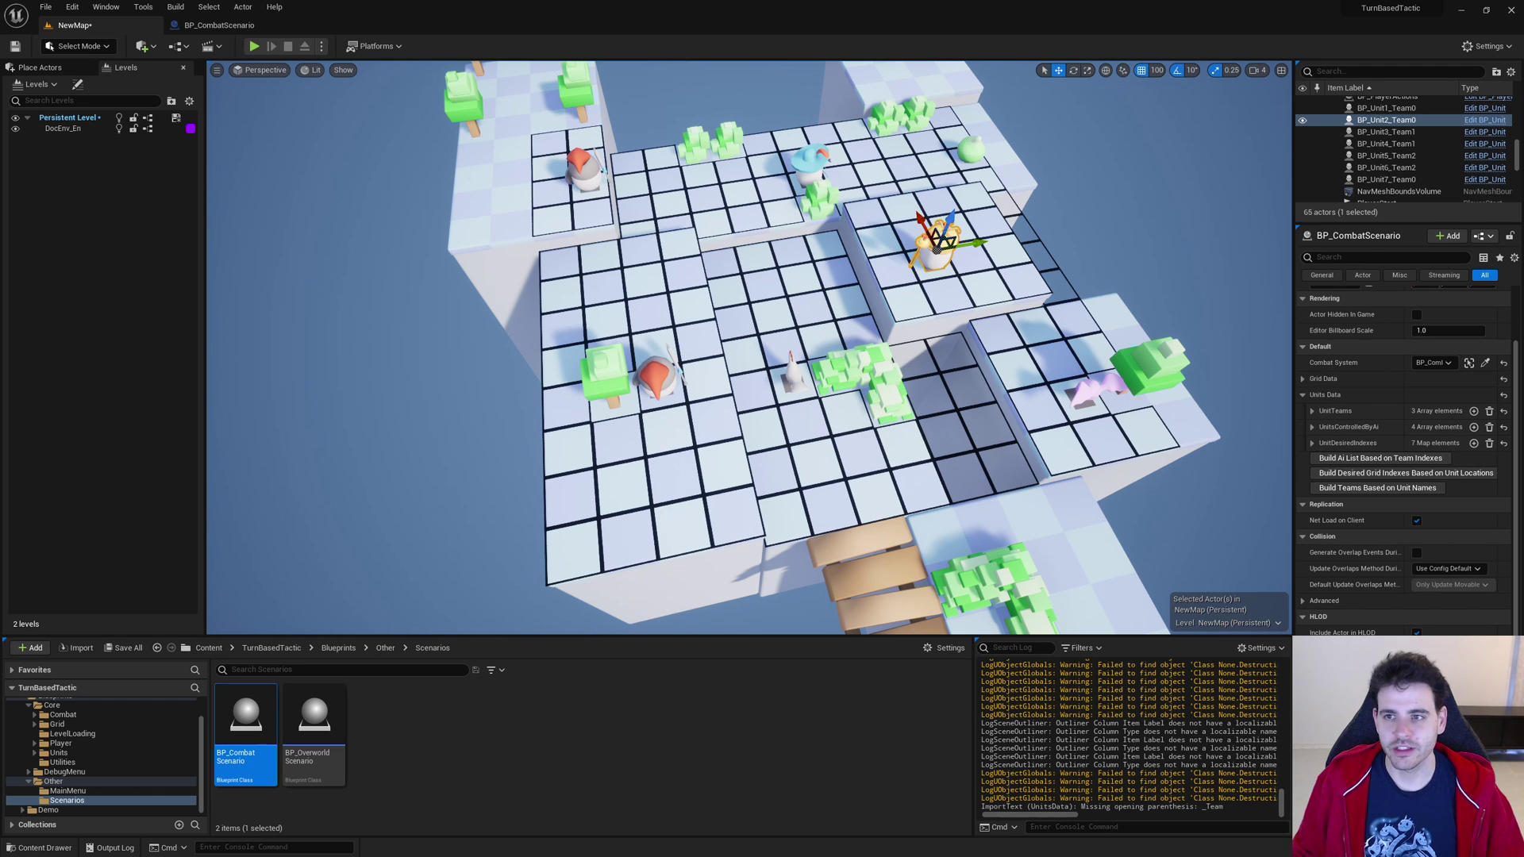
Examine the BP_CombatScenario event graph and its Quick Start Combat call after Event BeginPlay
left_click(218, 27)
double_click(44, 356)
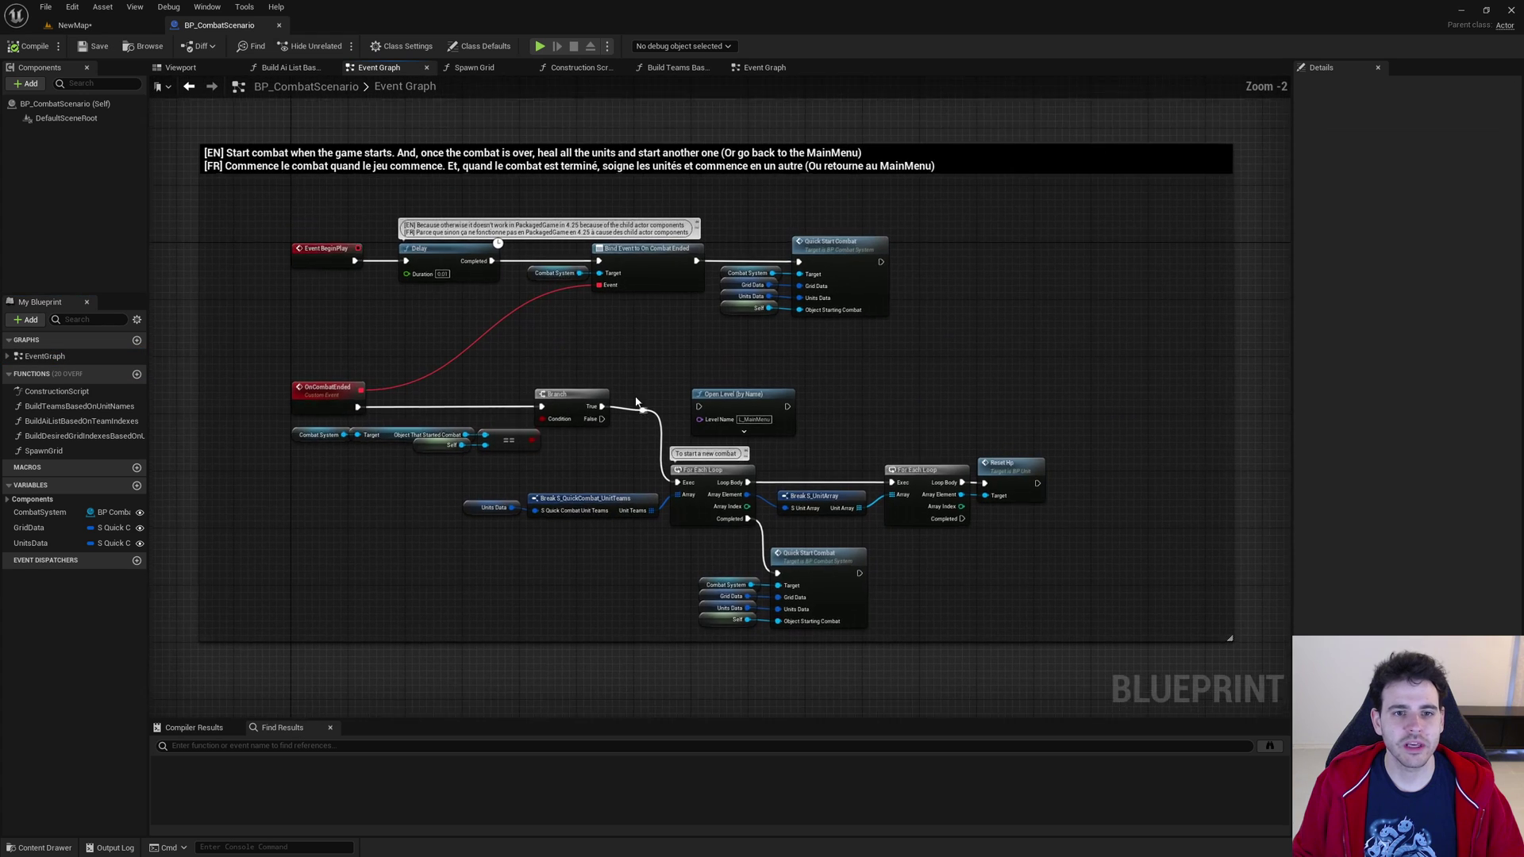
left_click(967, 228)
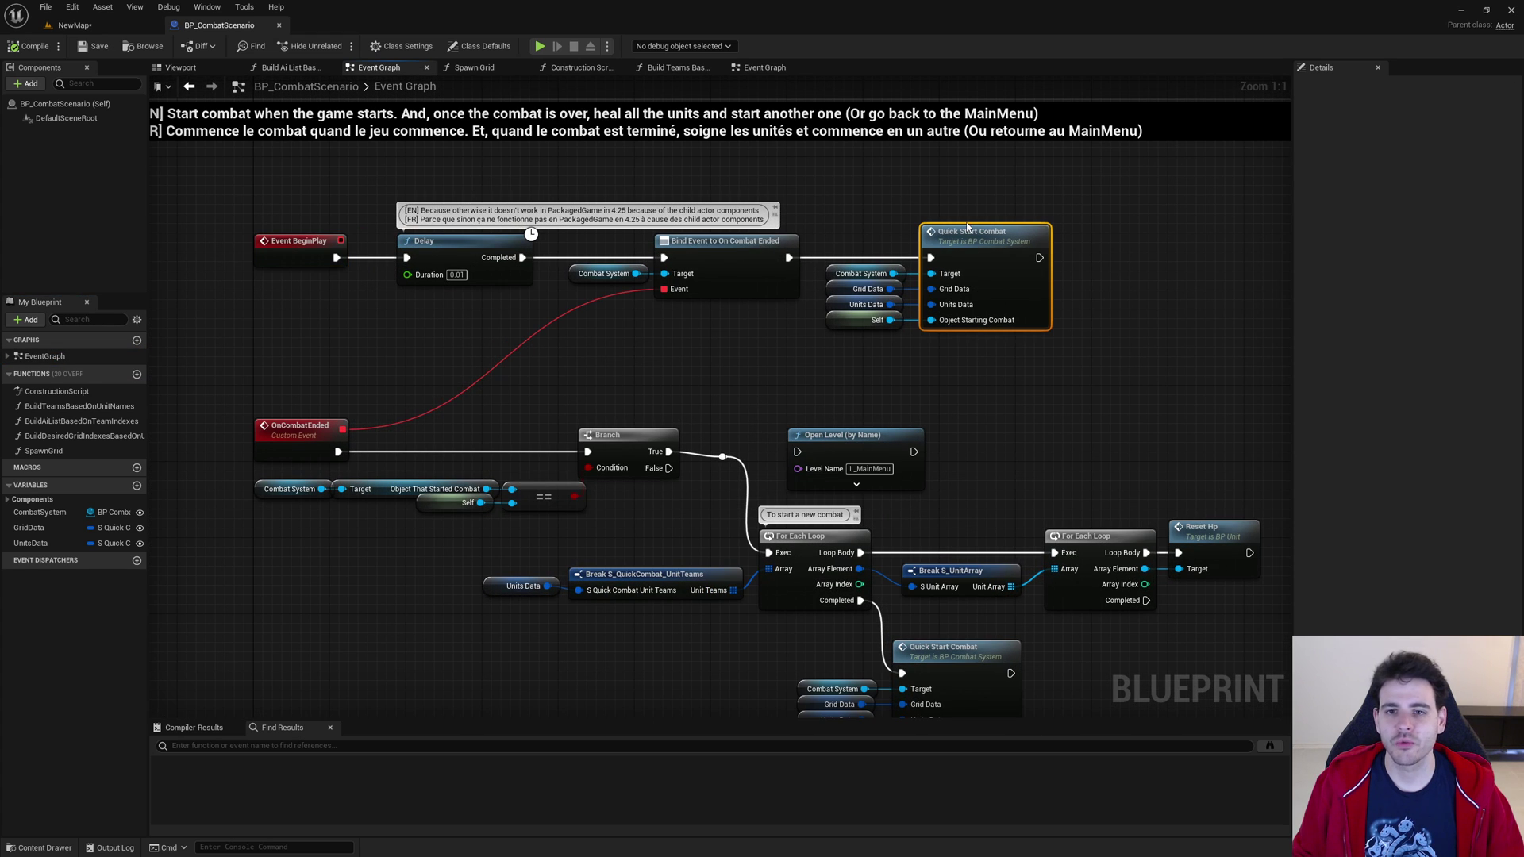
Play NewMap in the editor and show the running combat in full screen
left_click(74, 24)
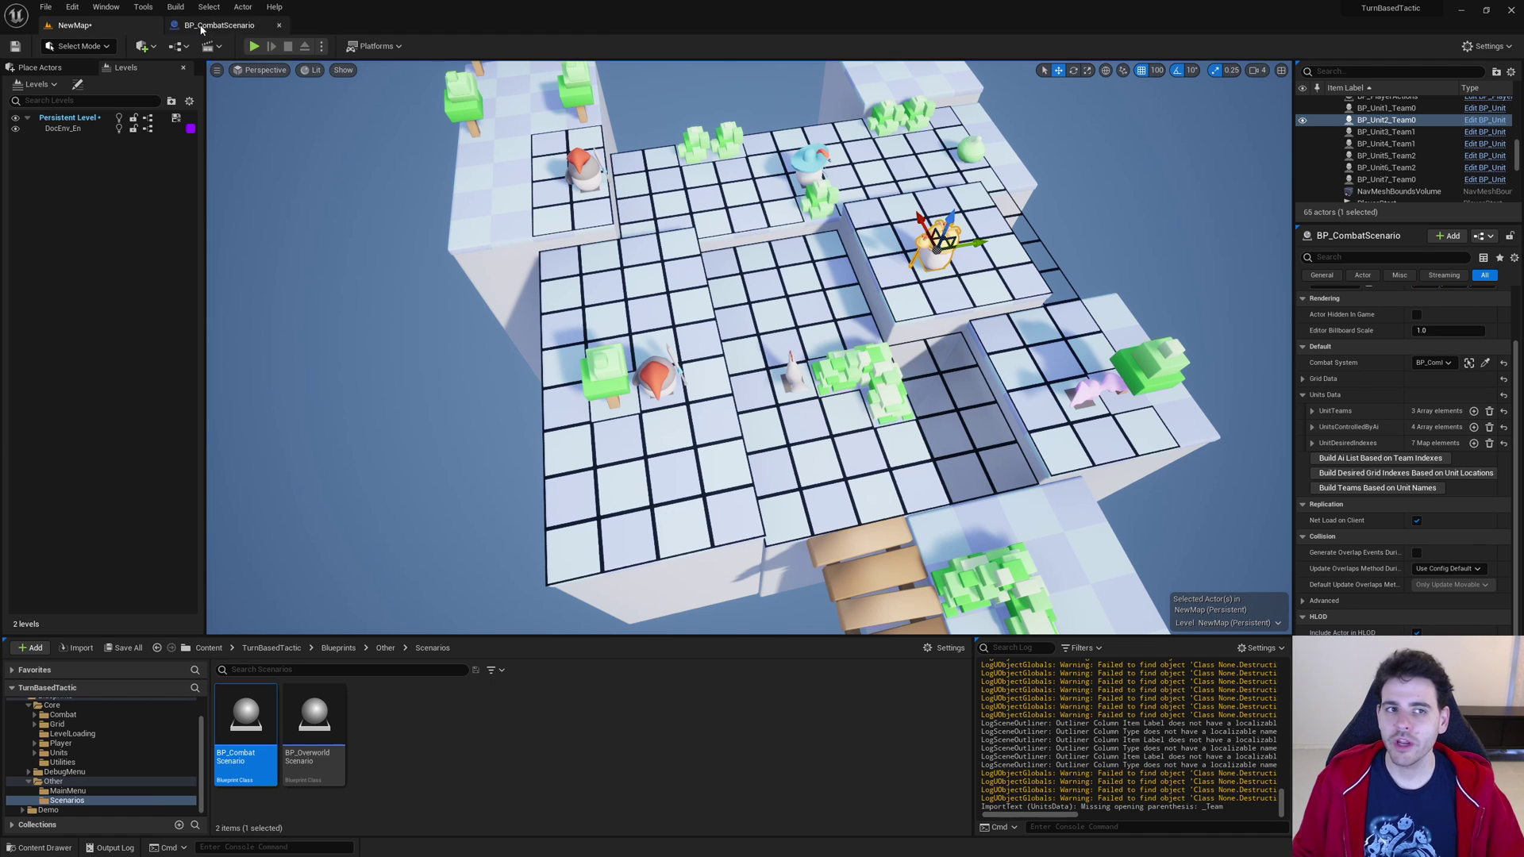
left_click(253, 48)
key("F11")
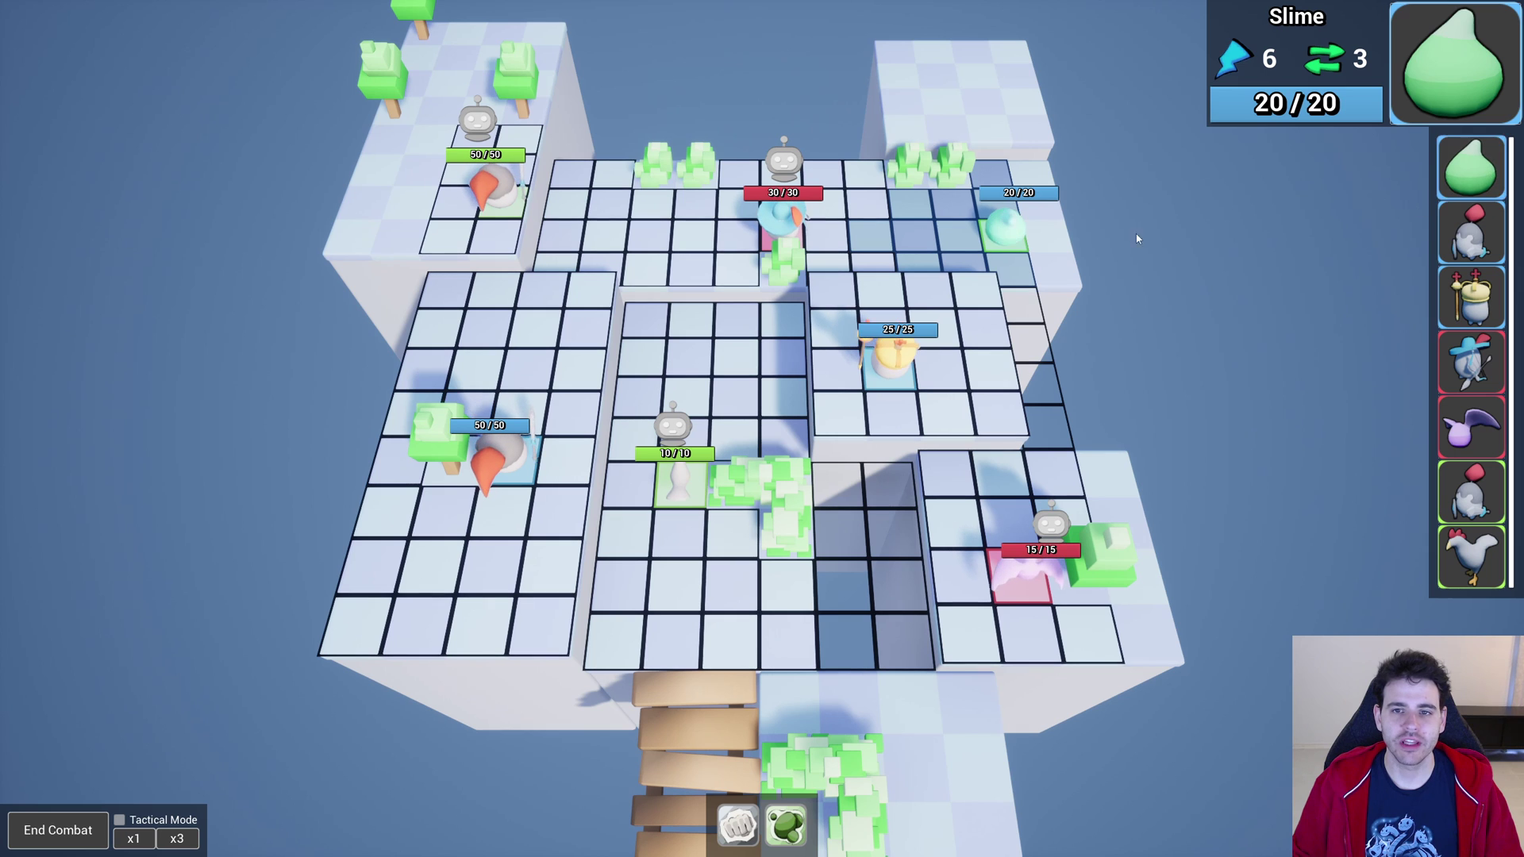
Attack the red team's Ranger with the Slime's second ability, and move the Slime one tile away
mouse_move(855, 363)
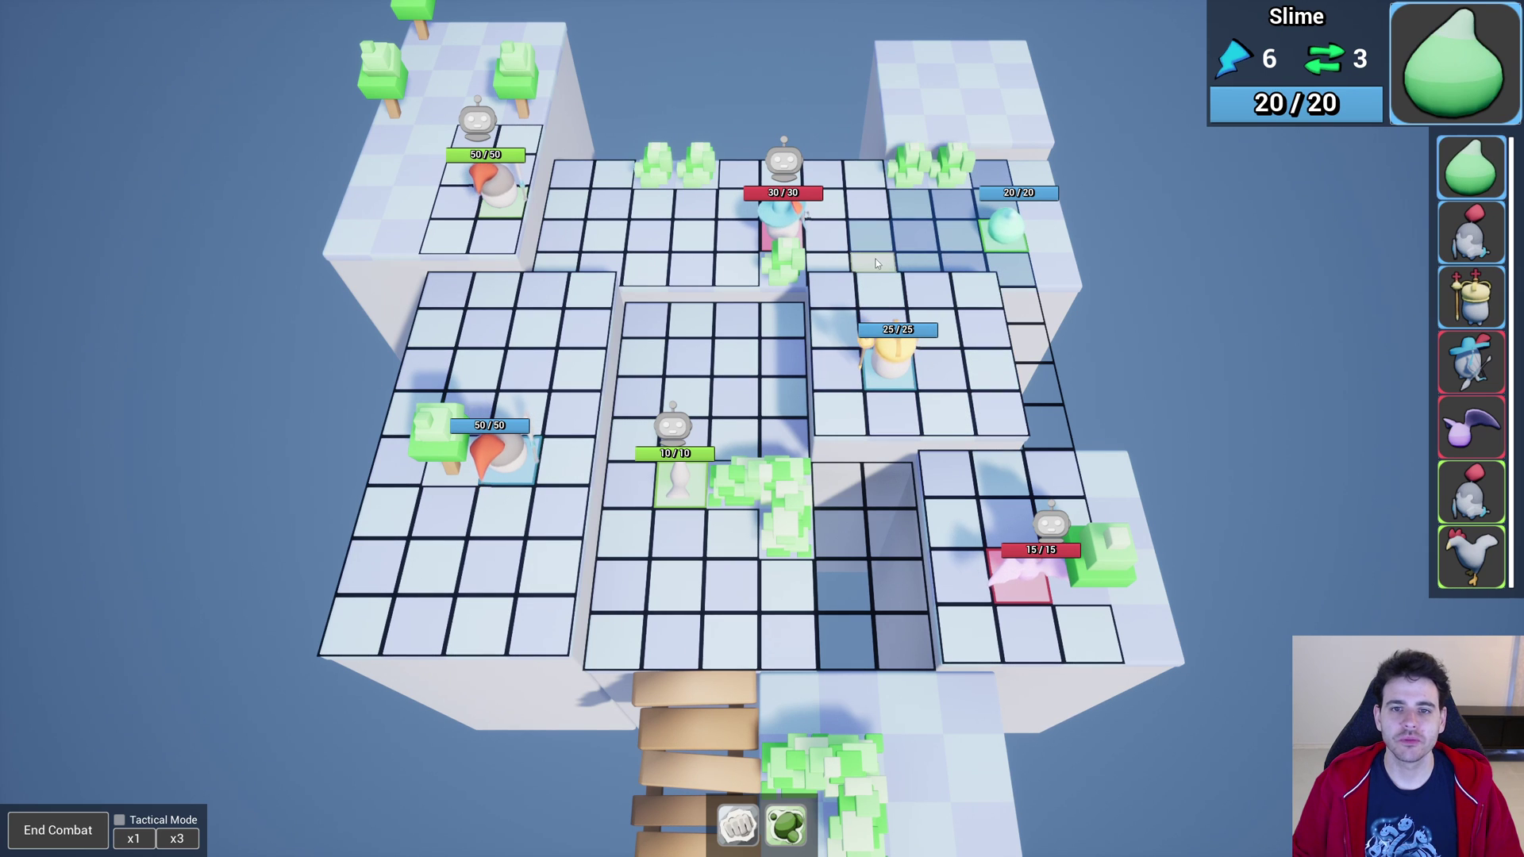
left_click(786, 826)
left_click(782, 225)
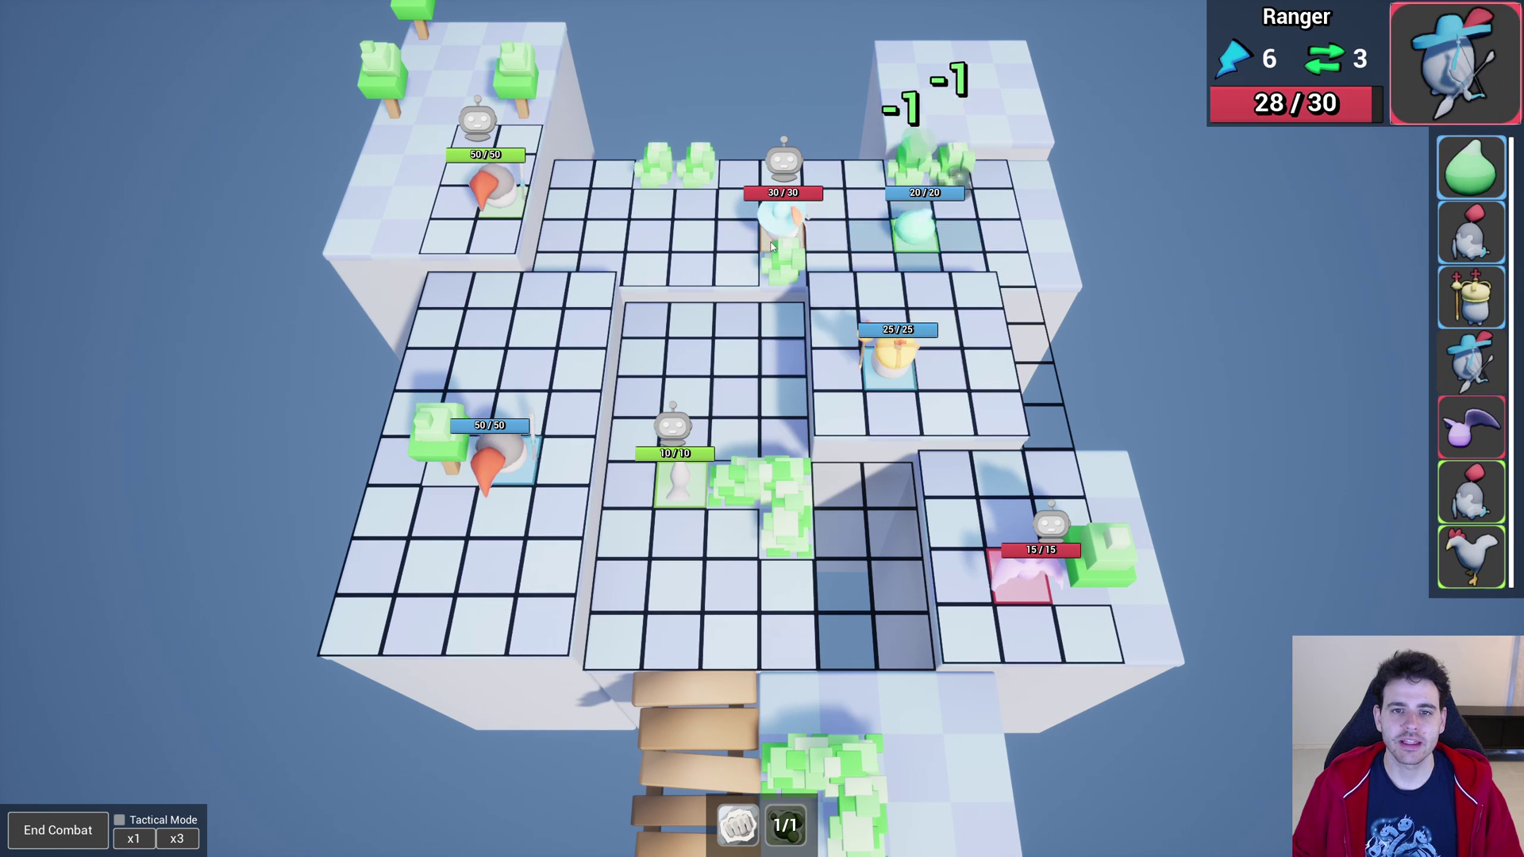
left_click(962, 232)
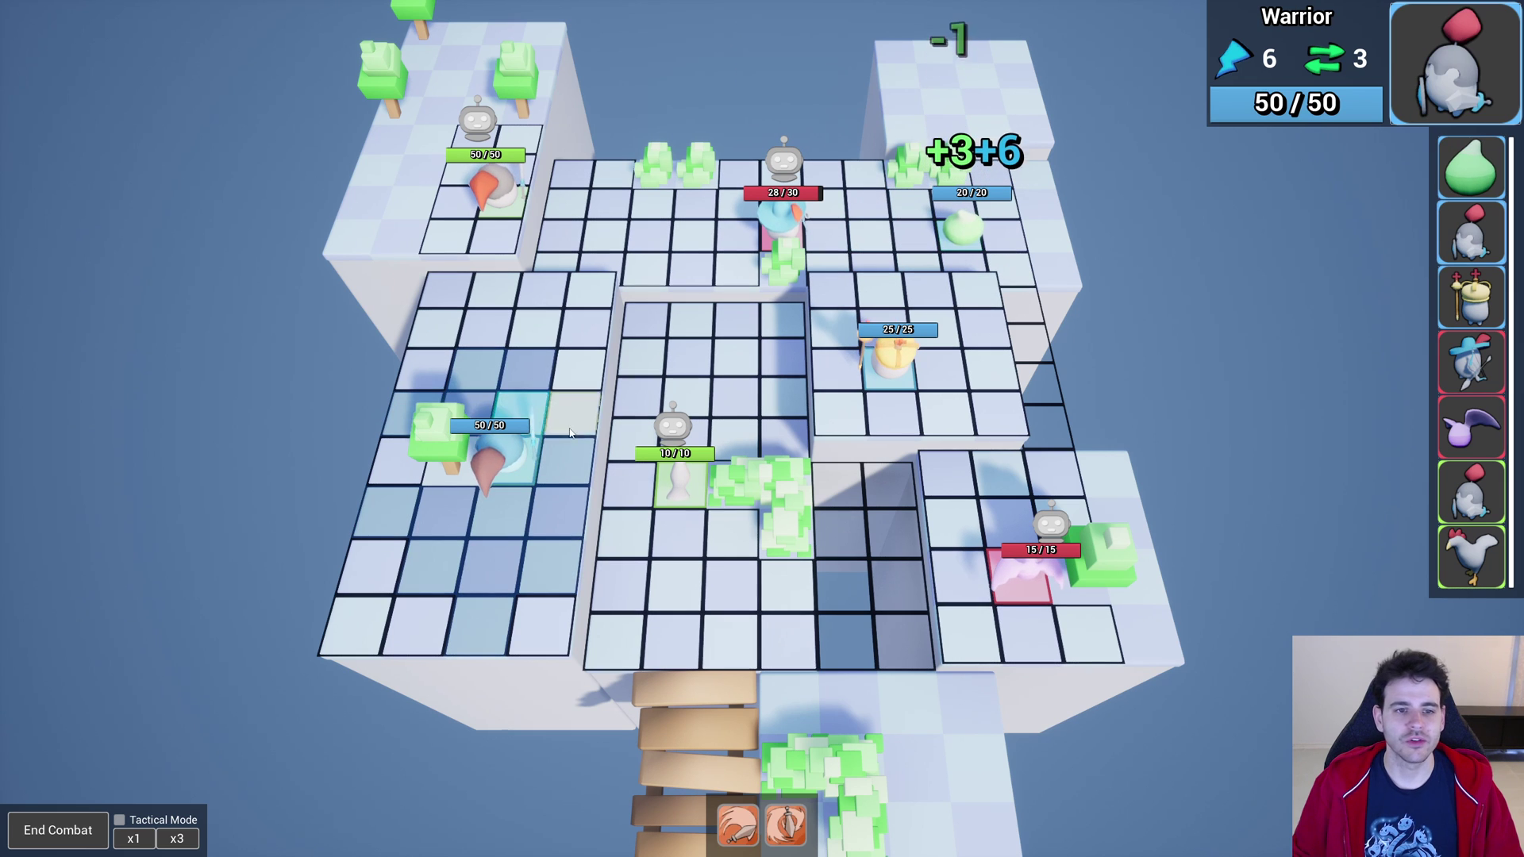
Move the Warrior to the tile beside the central lower area, end its turn, and move the Priest to the raised platform's far edge
left_click(570, 413)
key("space")
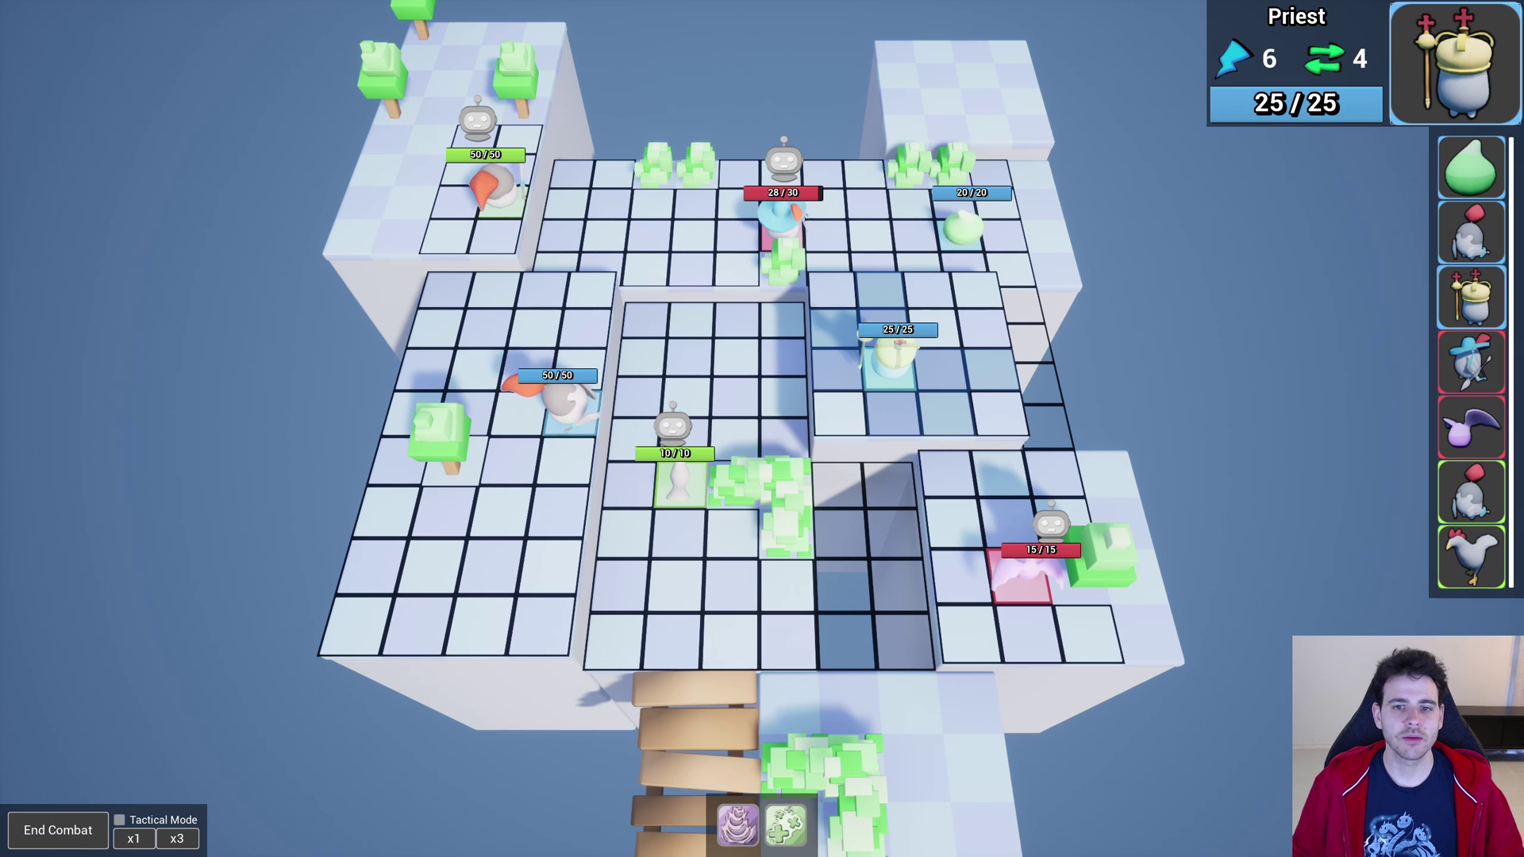
left_click(943, 304)
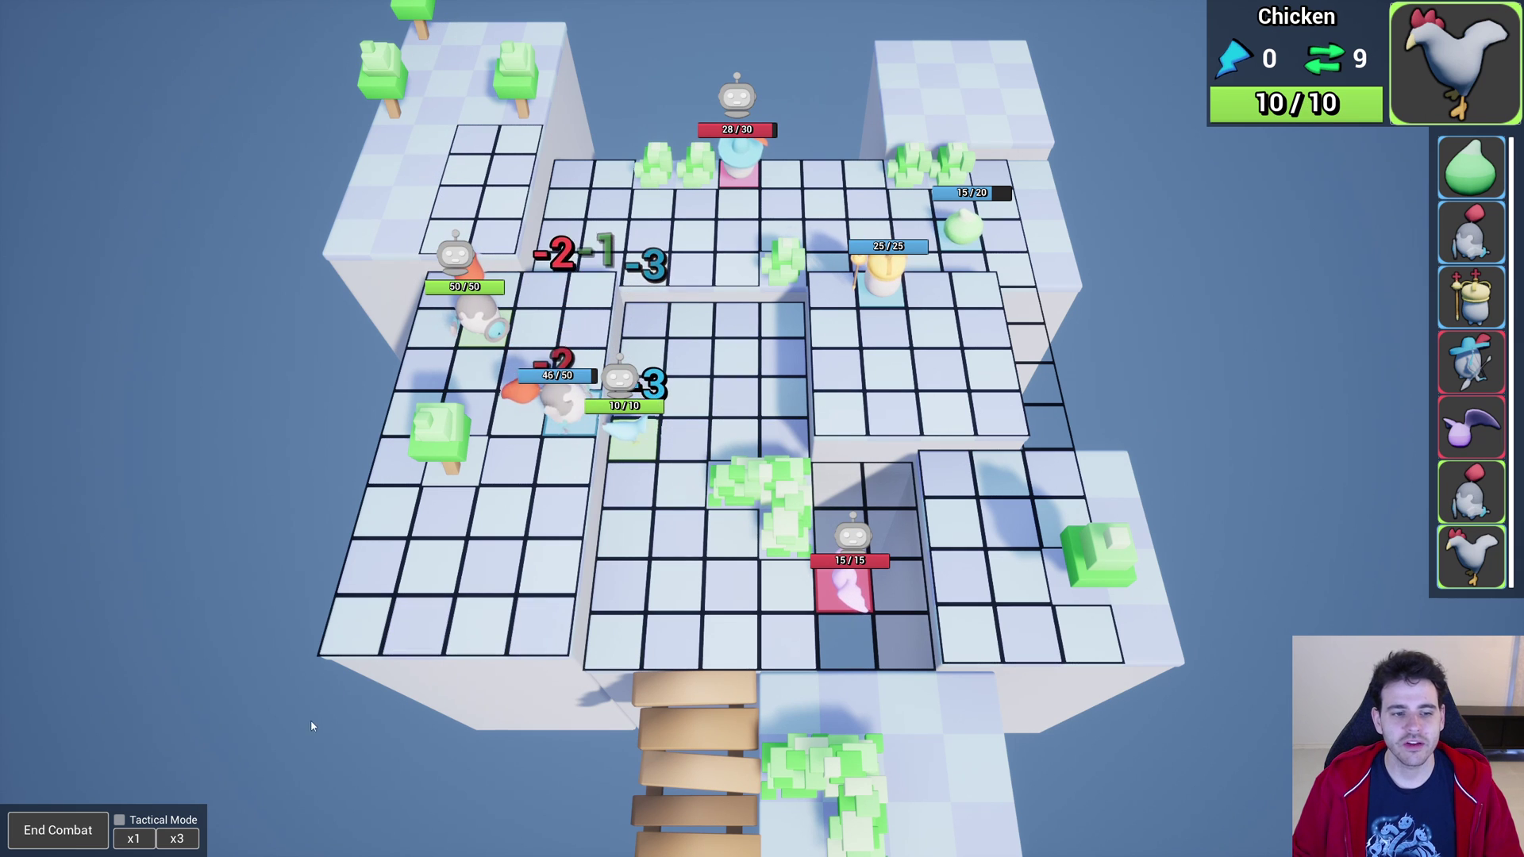
Toggle Tactical Mode on and off repeatedly to compare it with the normal map view, leaving it off
left_click(147, 822)
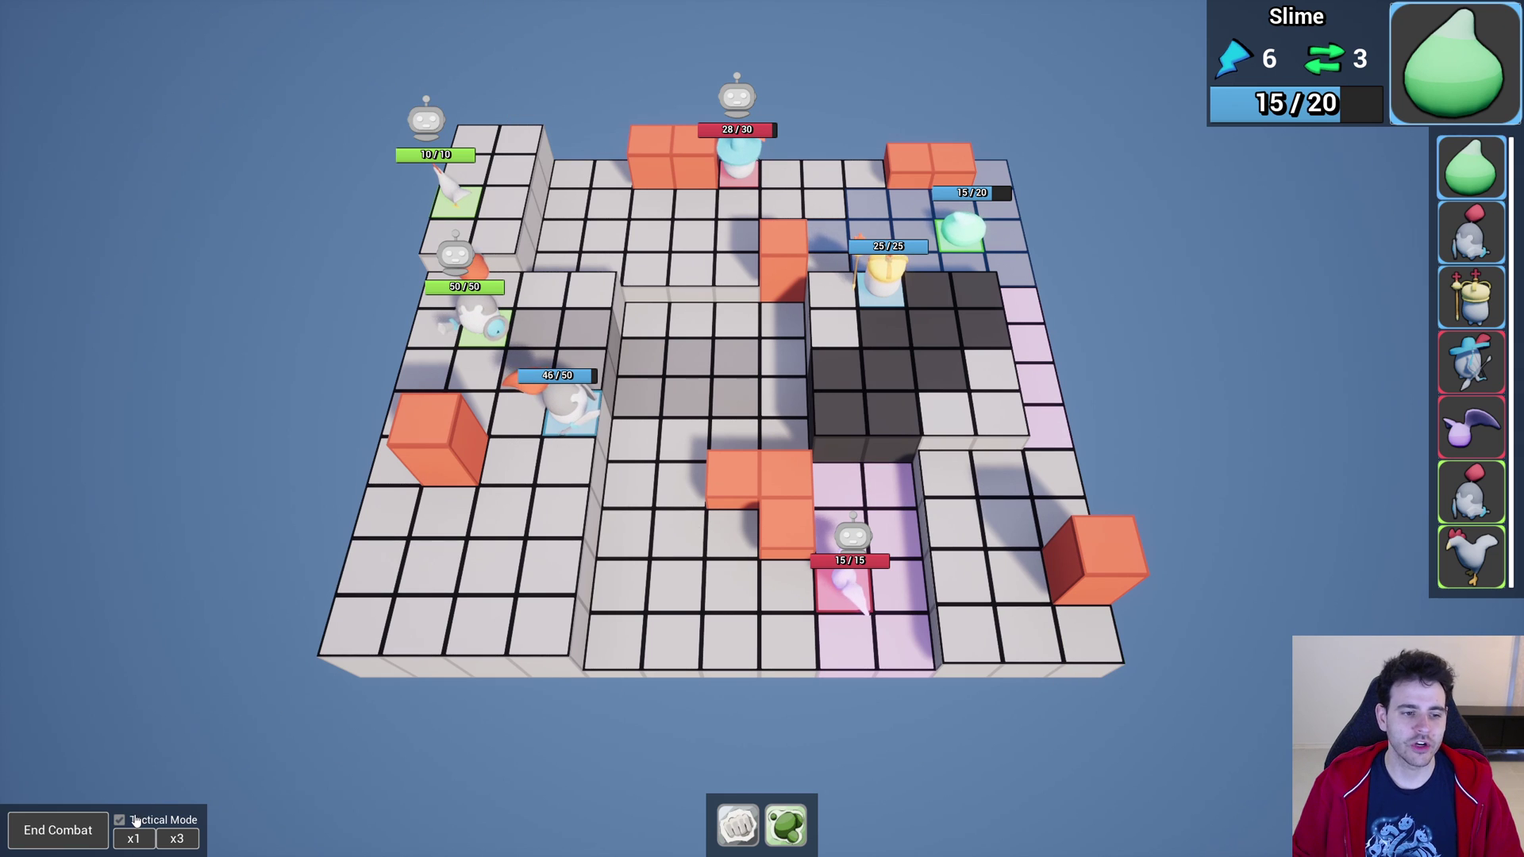
left_click(134, 822)
left_click(129, 823)
left_click(124, 824)
left_click(120, 824)
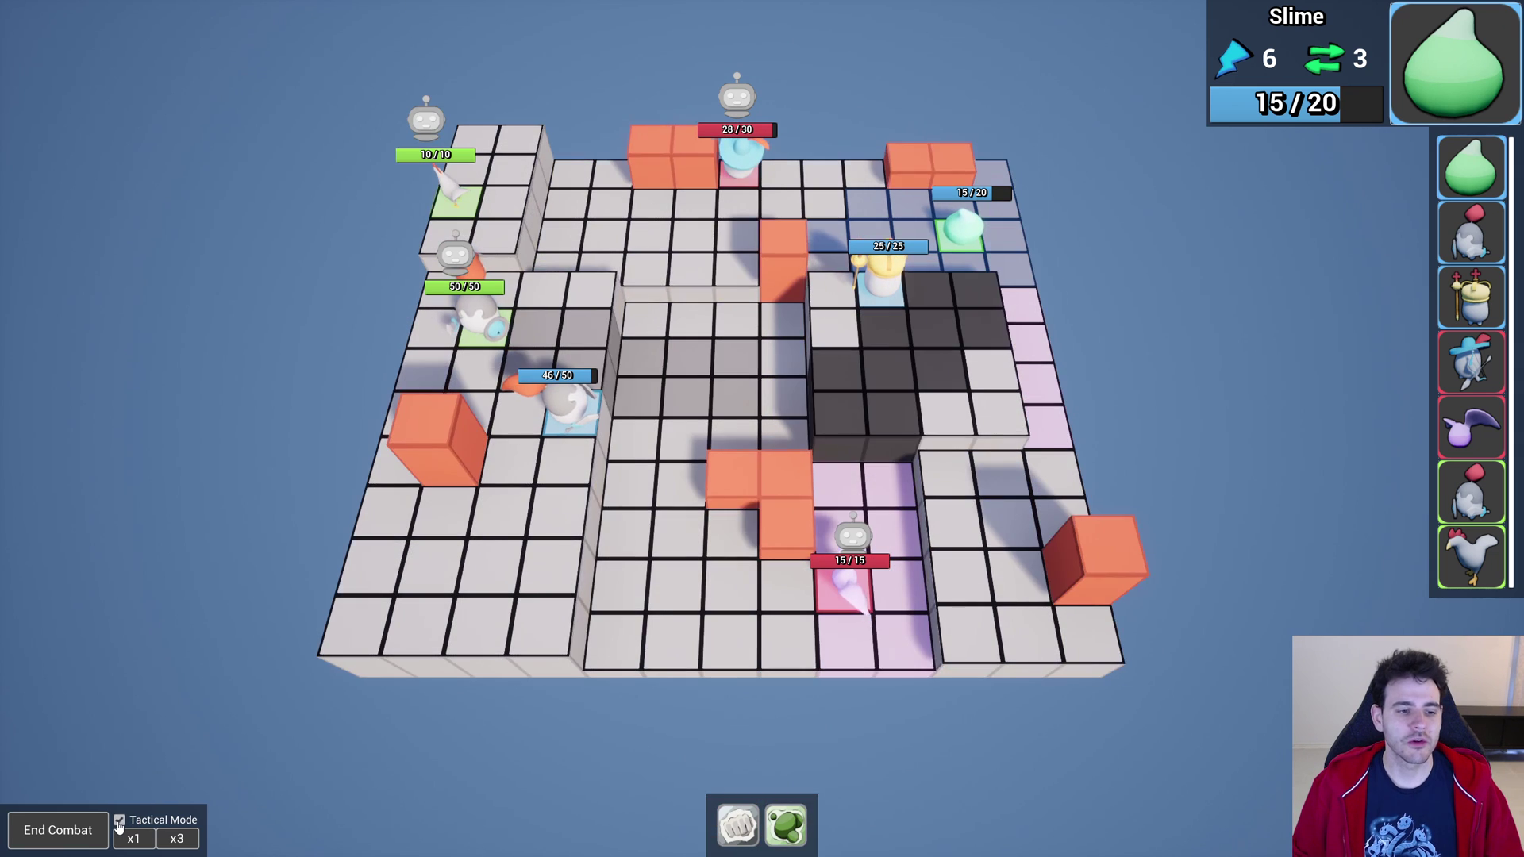
left_click(119, 824)
left_click(119, 824)
left_click(119, 824)
left_click(119, 824)
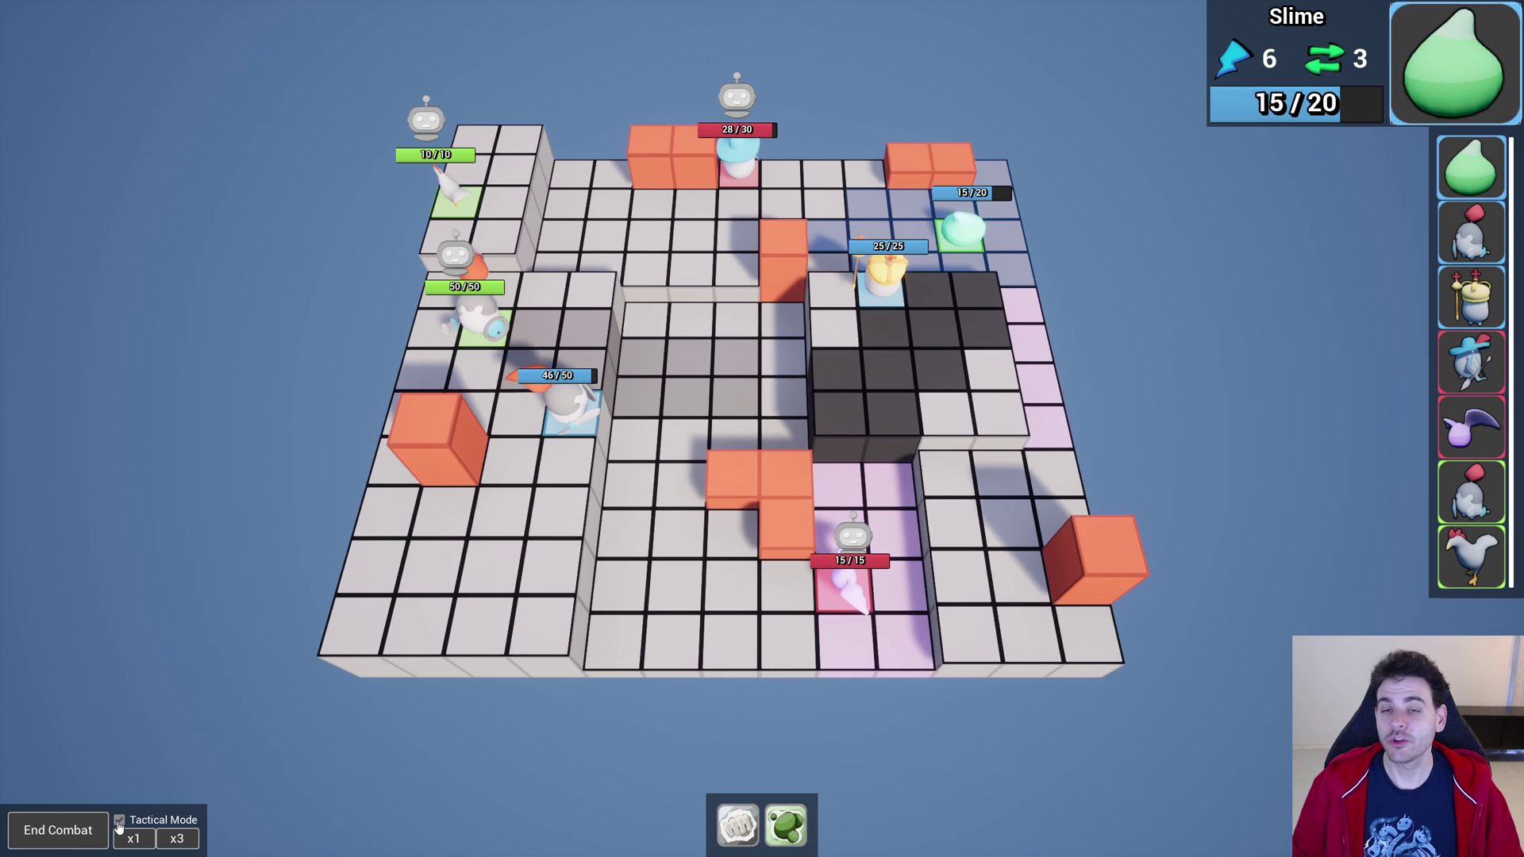
left_click(119, 822)
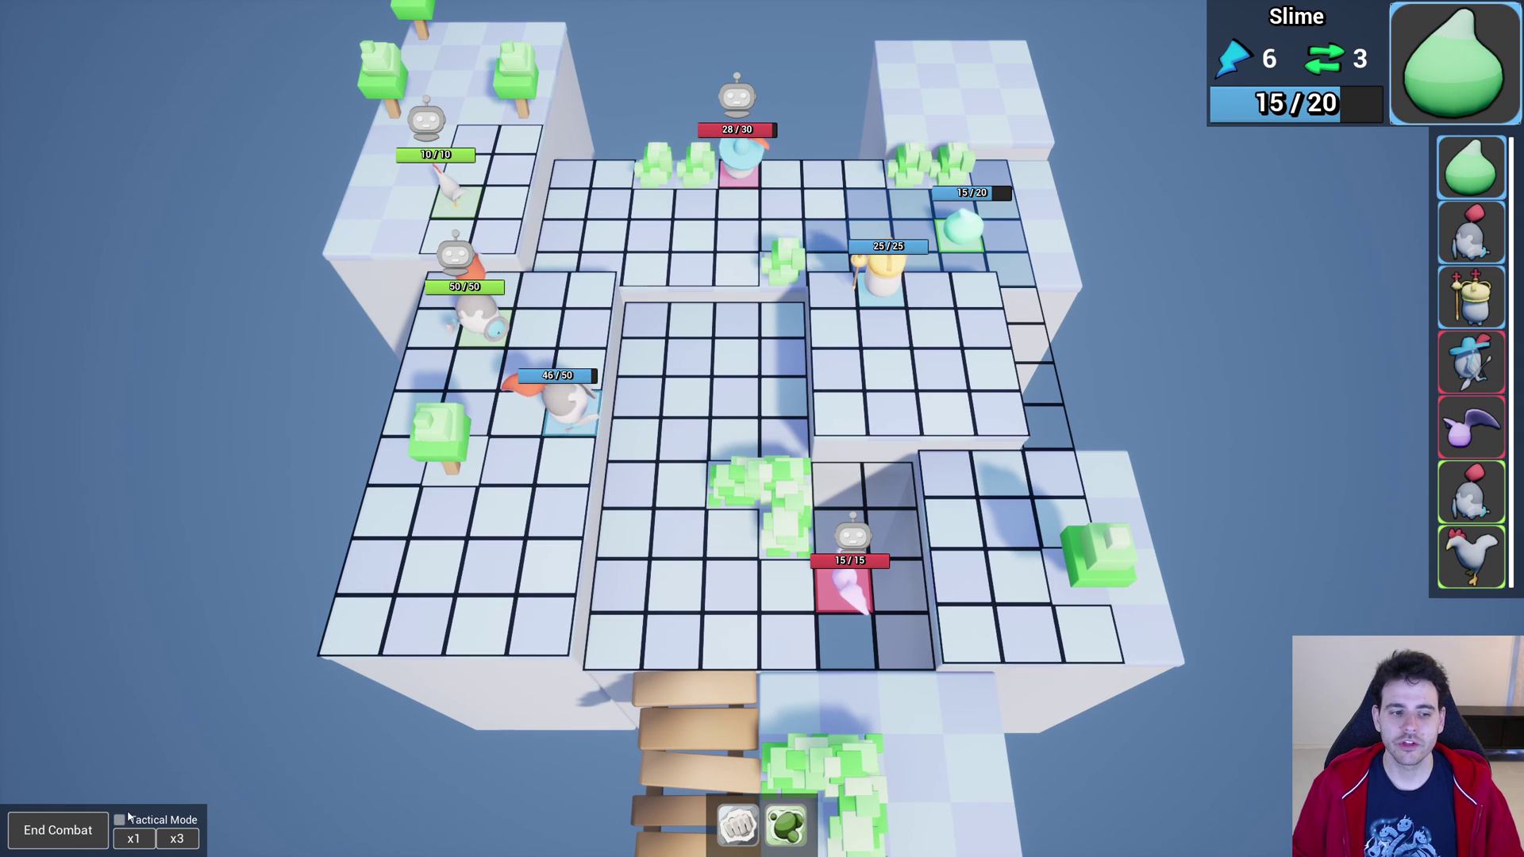
Toggle Tactical Mode on and back off once more to compare the two map views
left_click(120, 823)
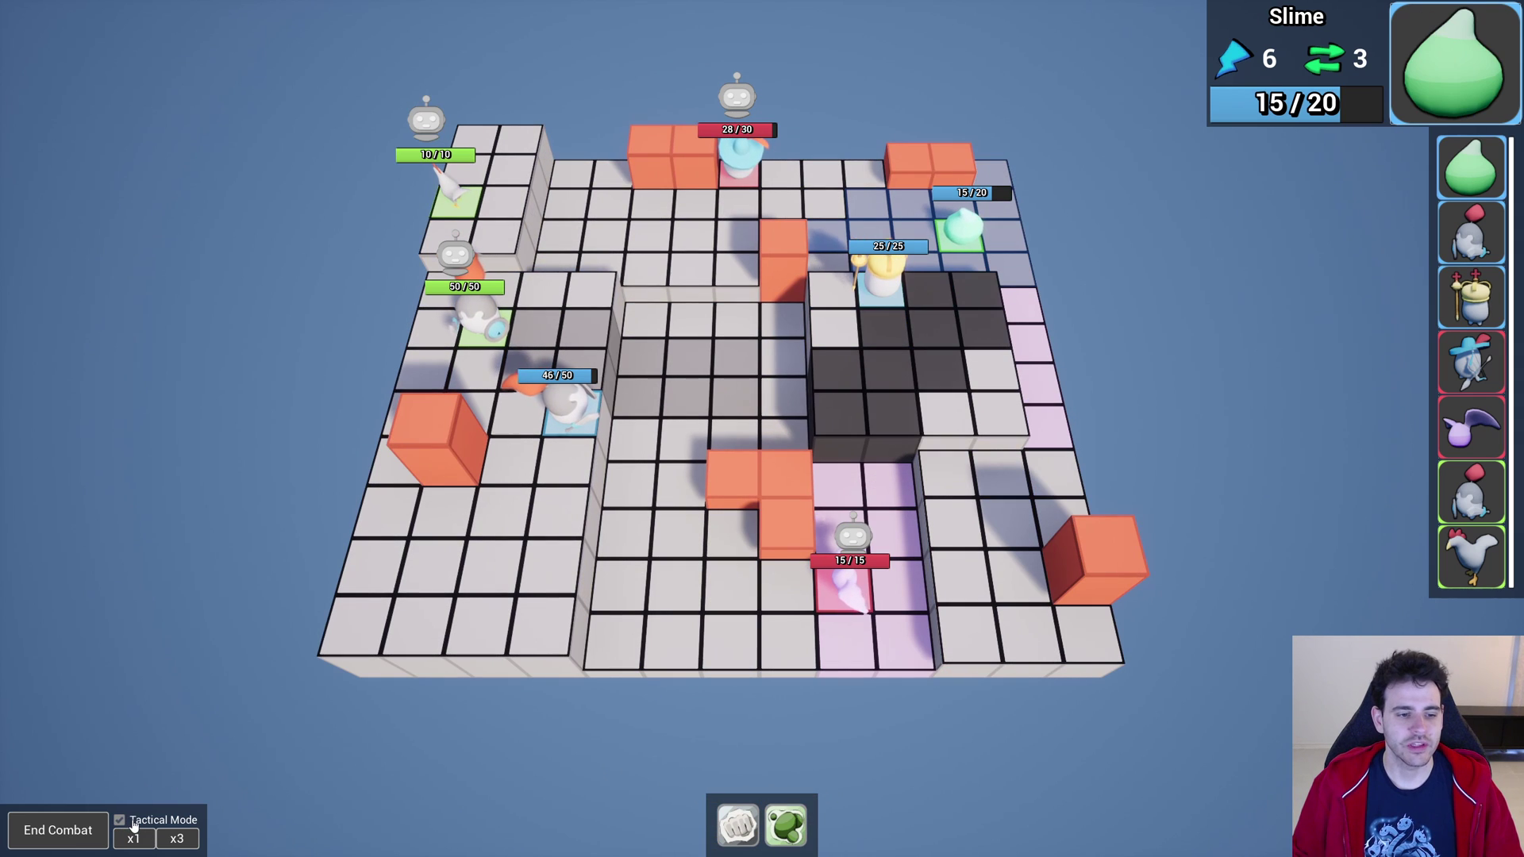
left_click(127, 824)
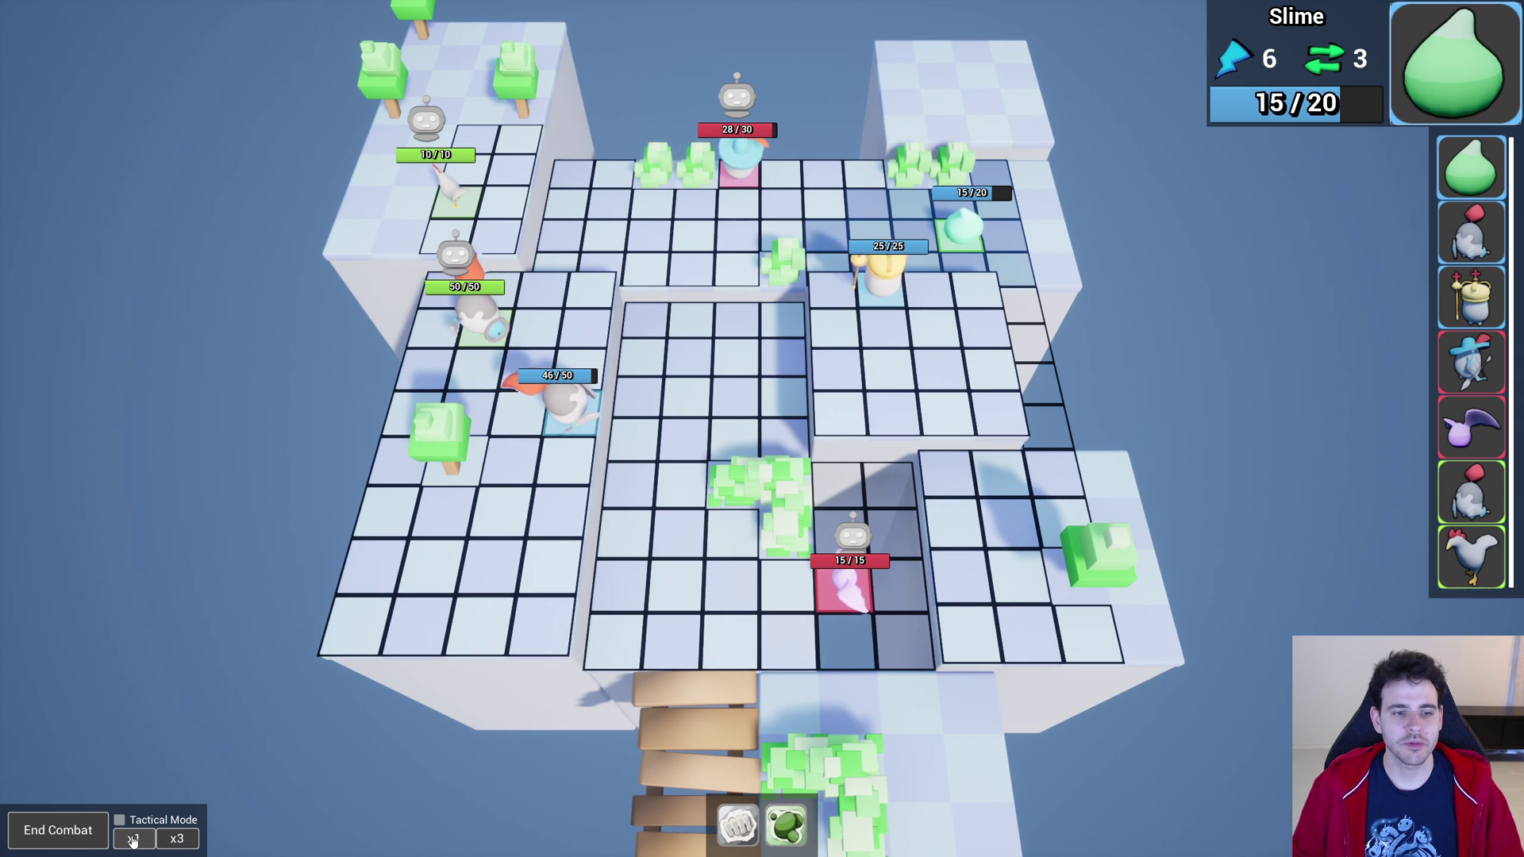
Move the Slime two tiles to stand beside the Priest, and end the combat to restart the scenario
left_click(867, 244)
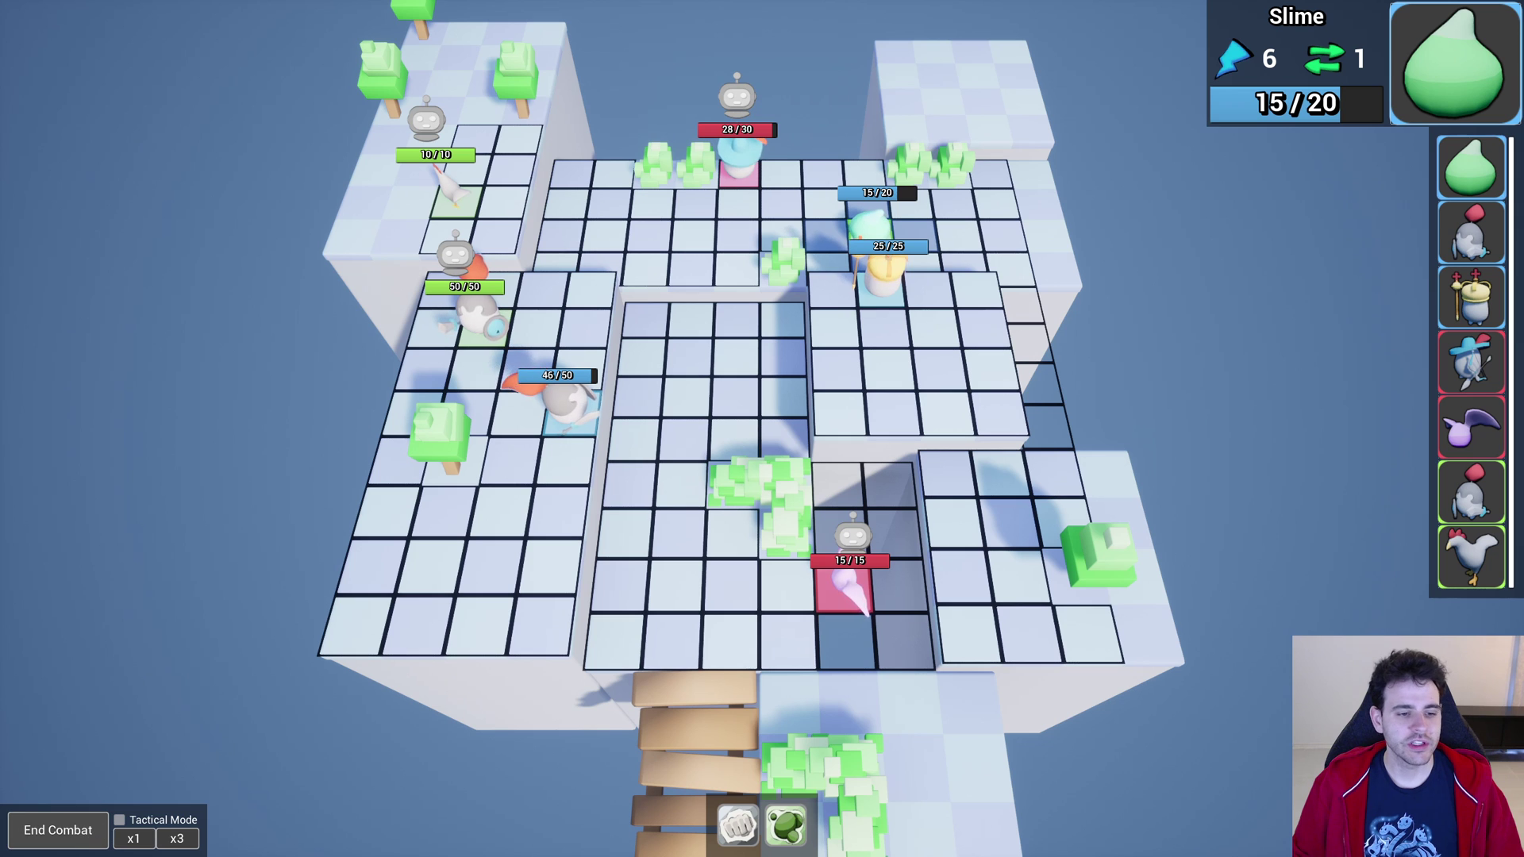
left_click(79, 831)
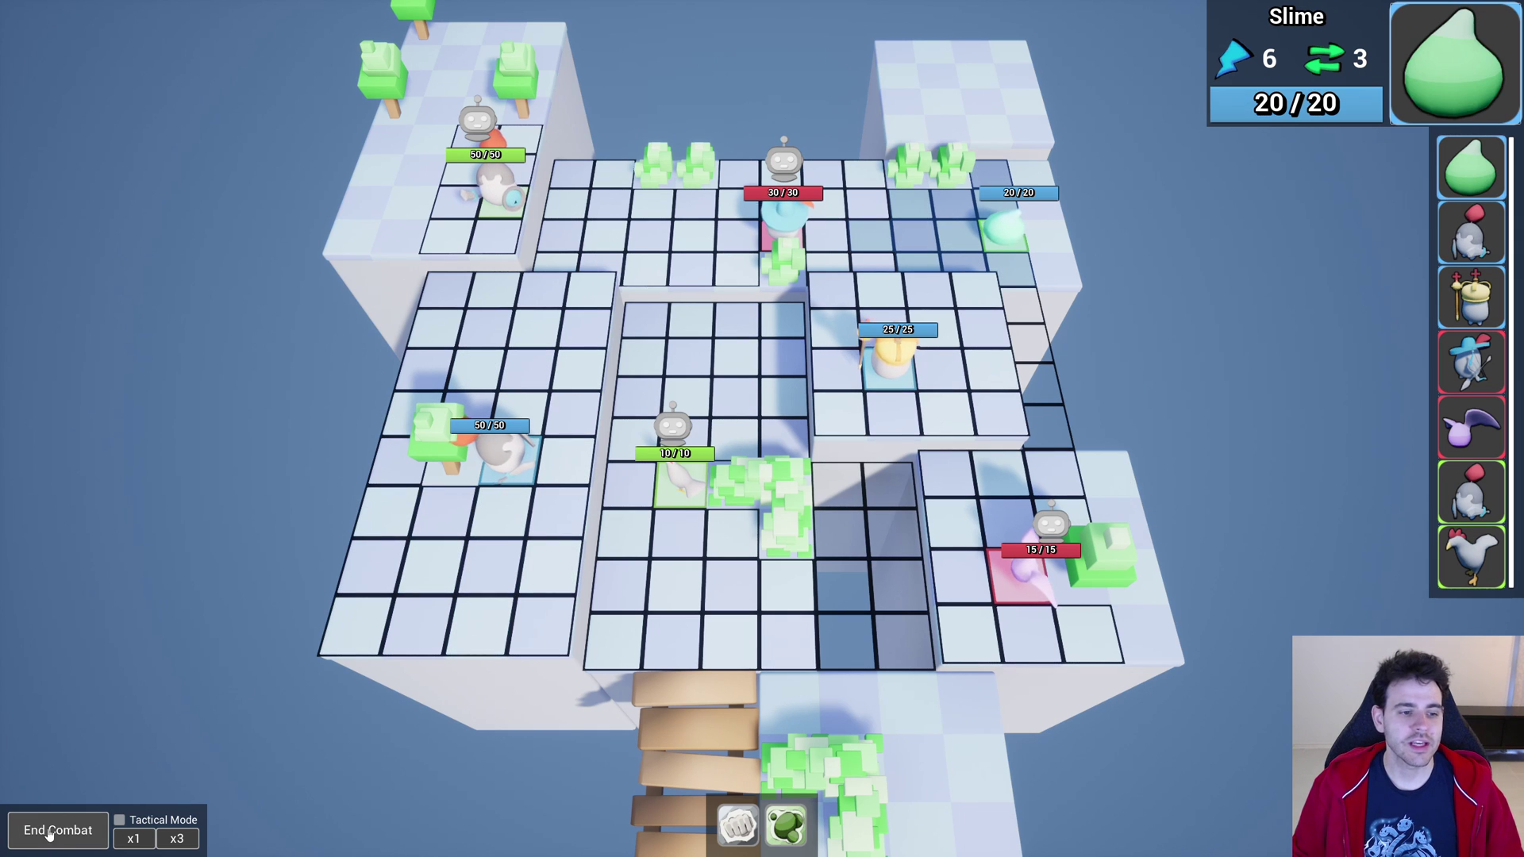
left_click(49, 829)
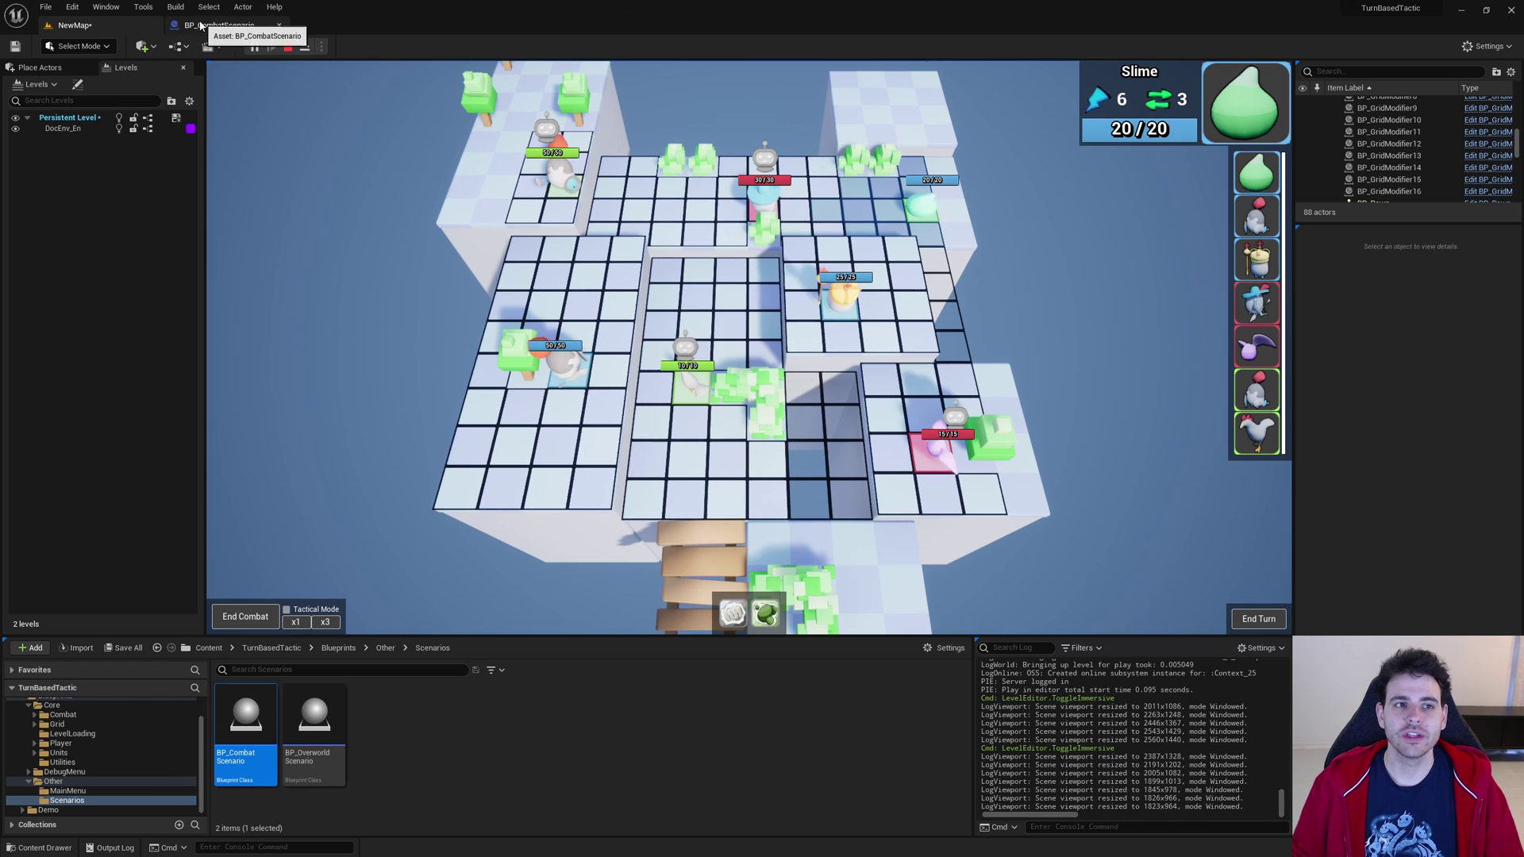
In BP_CombatScenario's Event Graph, stop the simulation, connect the OnCombatEnded Branch's True output to Open Level (by Name) L_MainMenu, and save the blueprint
left_click(219, 24)
left_click_drag(768, 326, 617, 274)
left_click_drag(237, 389, 711, 533)
right_click_drag(711, 490, 693, 406)
left_click_drag(472, 444, 1223, 654)
left_click_drag(975, 312, 754, 397)
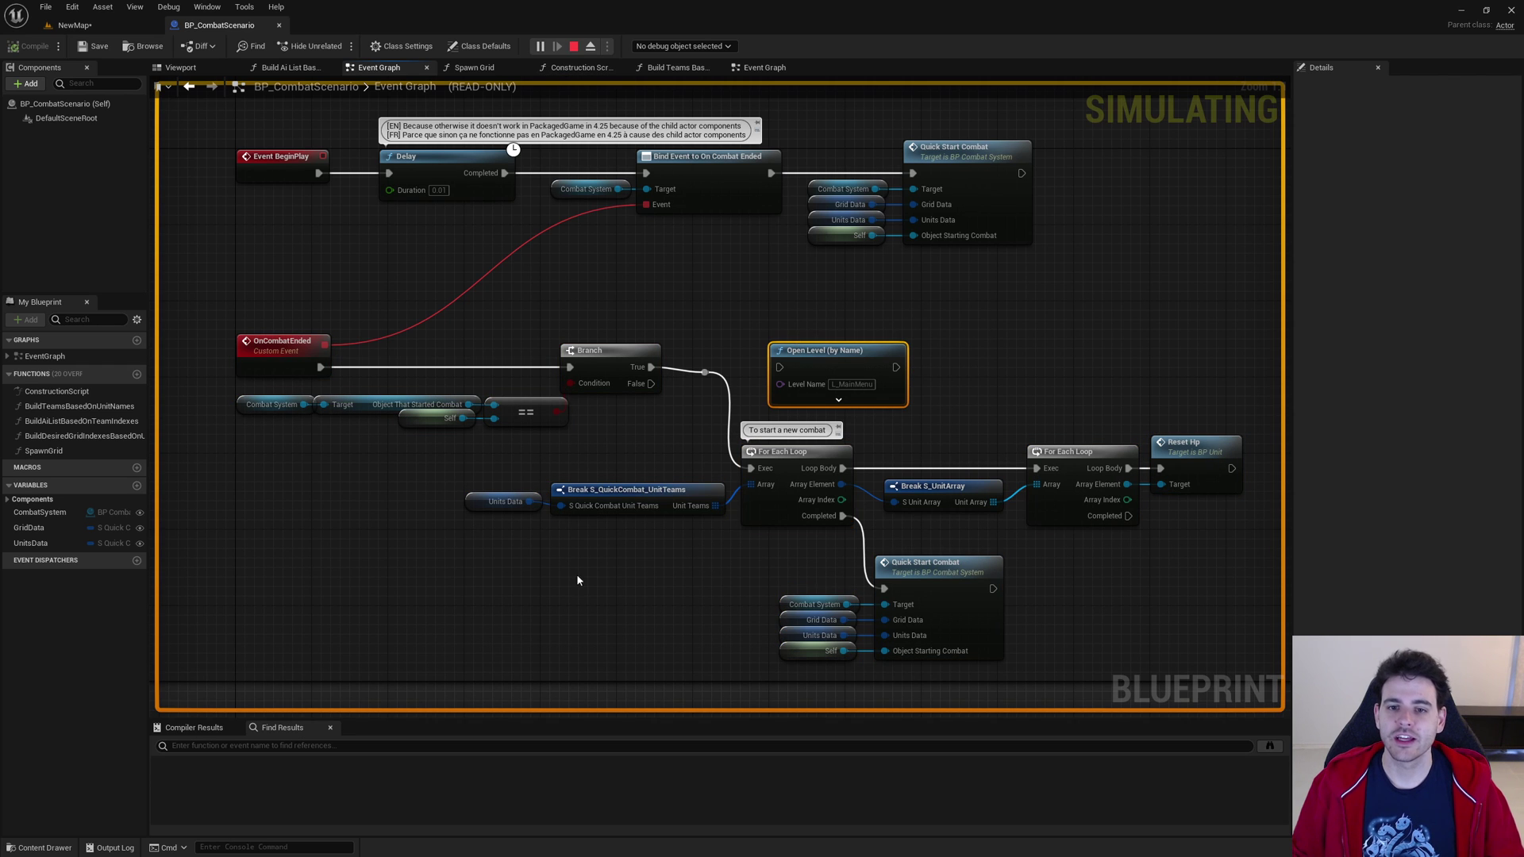
left_click(573, 48)
left_click_drag(651, 369, 786, 372)
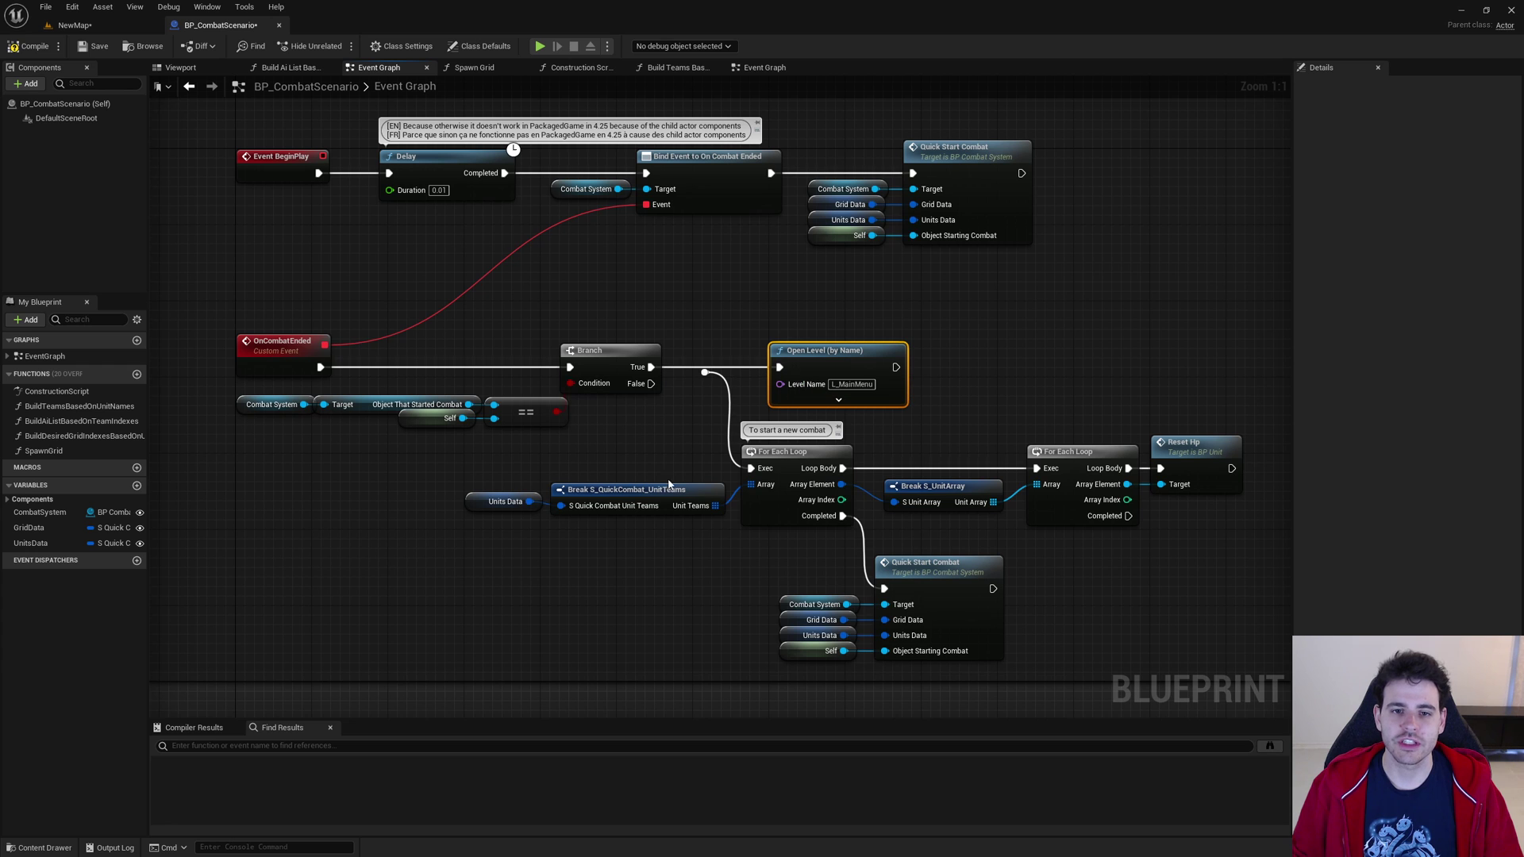
left_click(94, 46)
Play NewMap again and end its combat to test the rewired combat-end behaviour
left_click(74, 24)
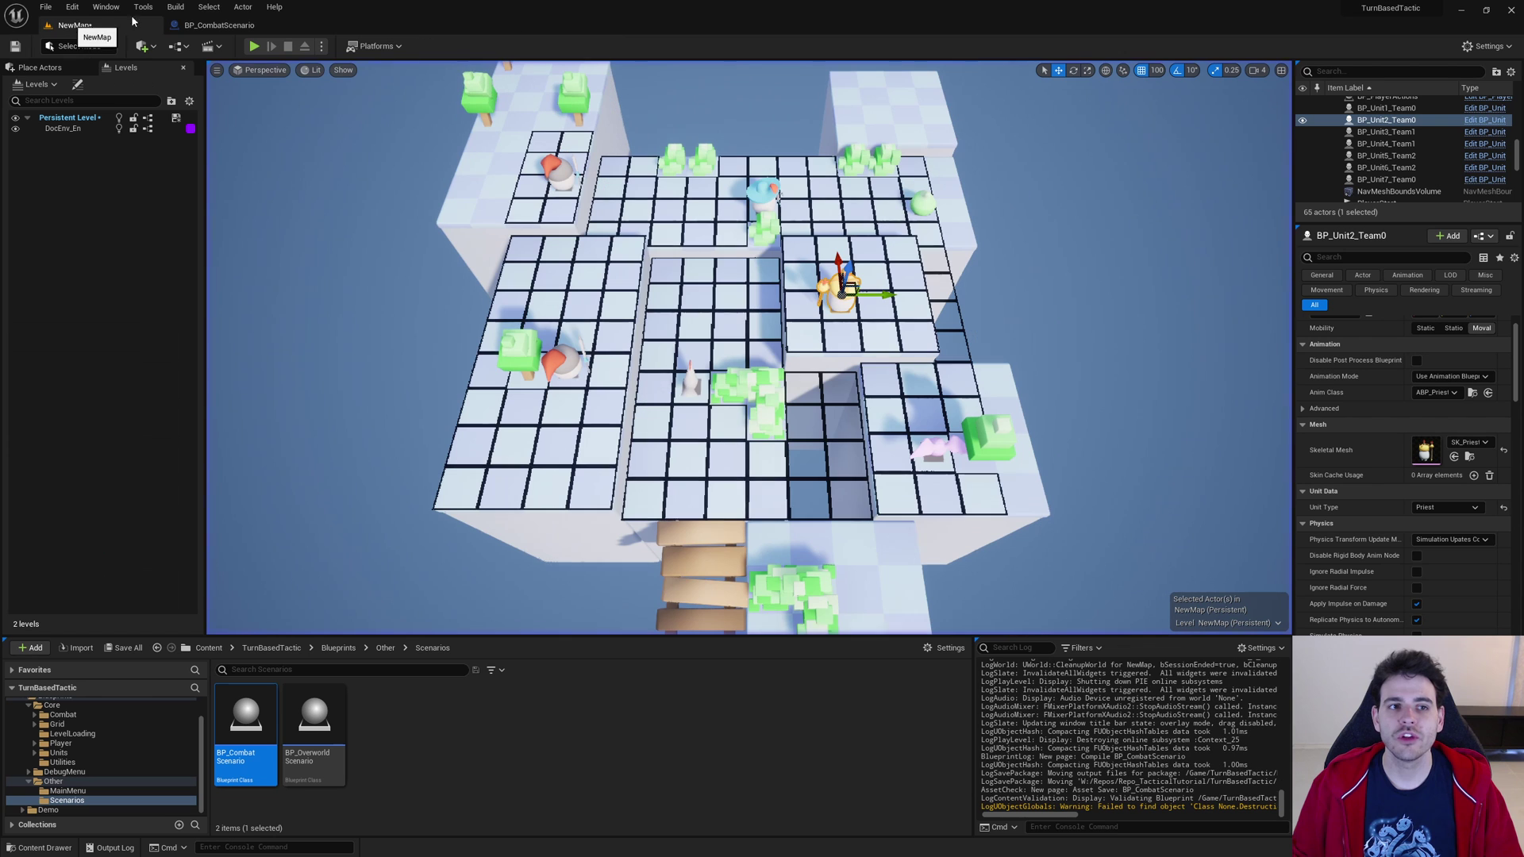
left_click(255, 46)
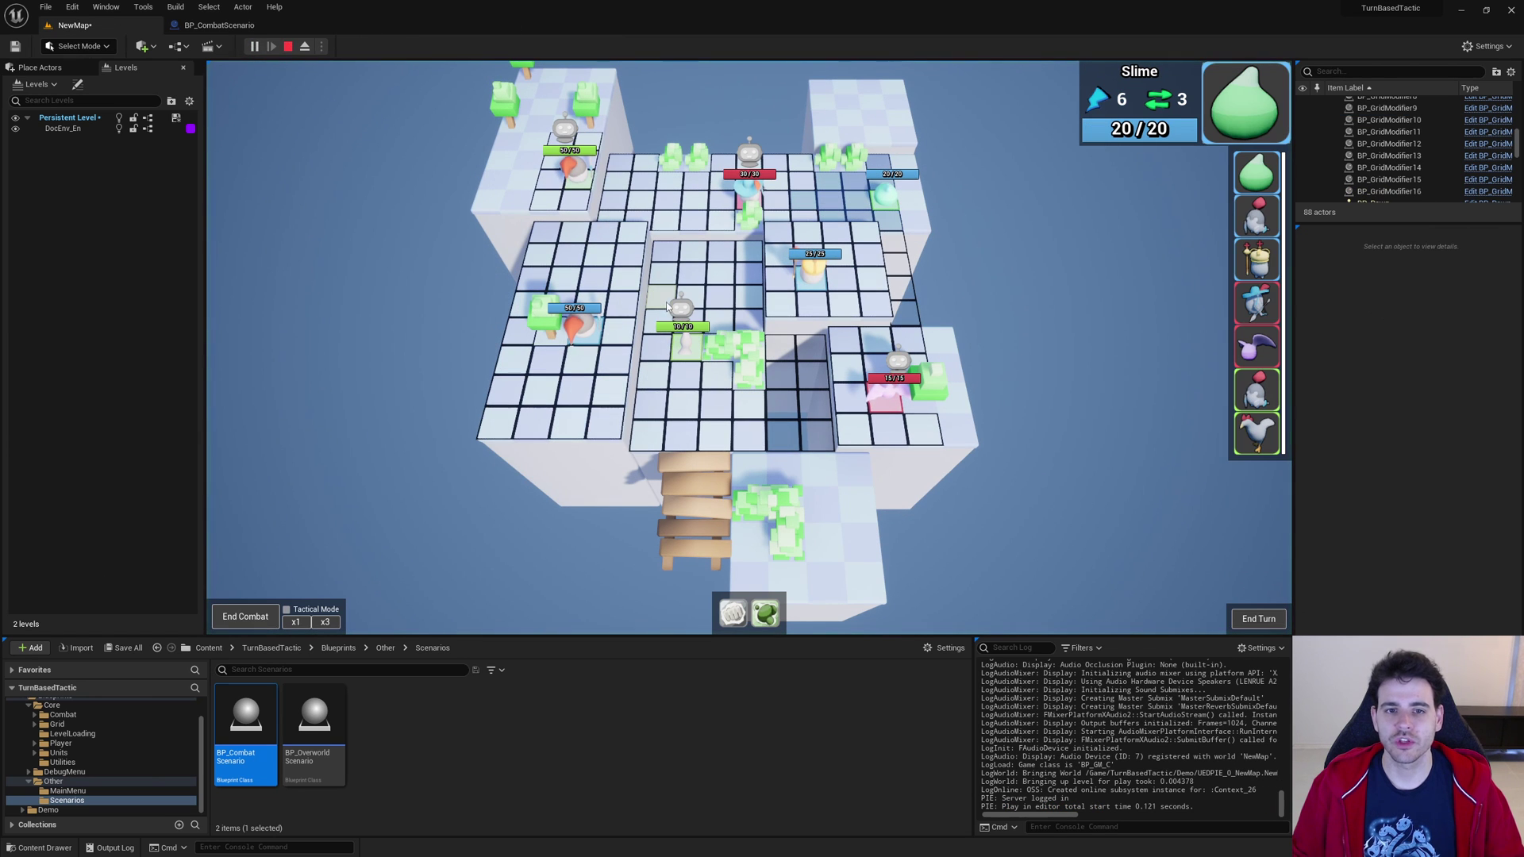
left_click(242, 617)
Open the Debug Map from the game's main menu
left_click(750, 369)
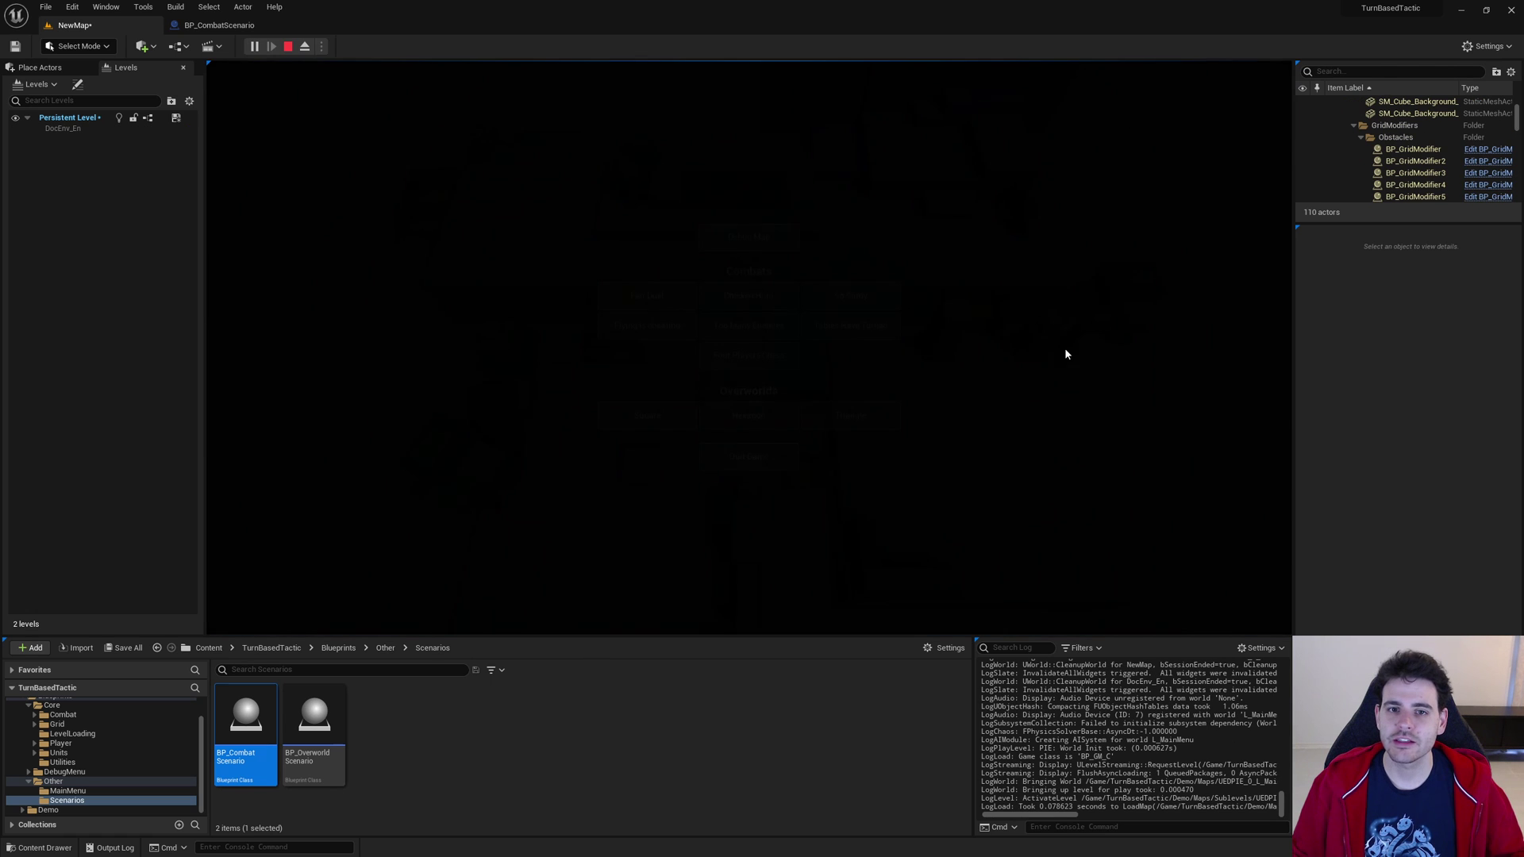
left_click(746, 238)
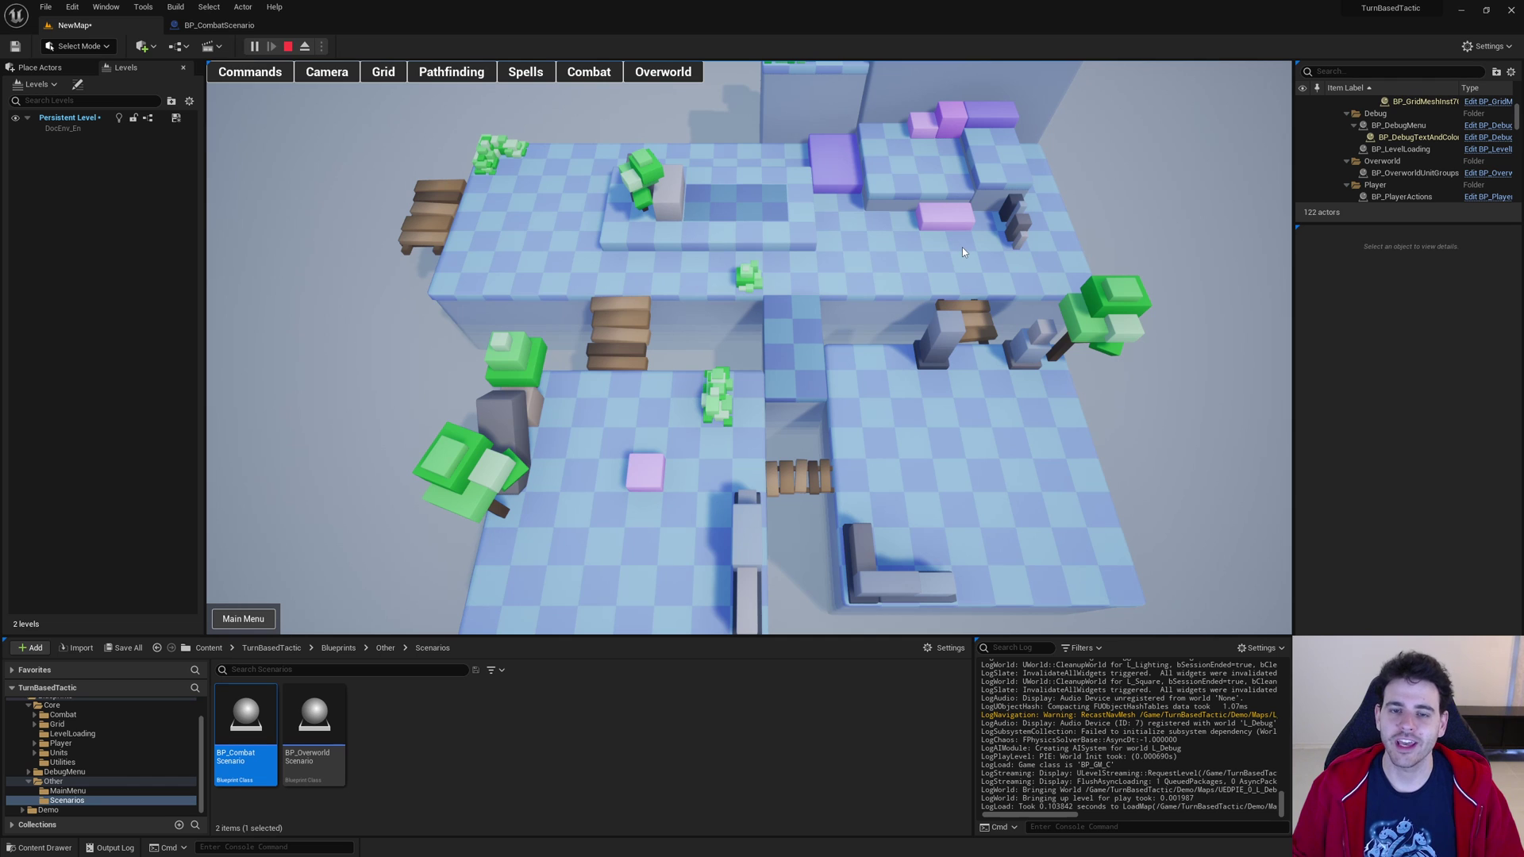